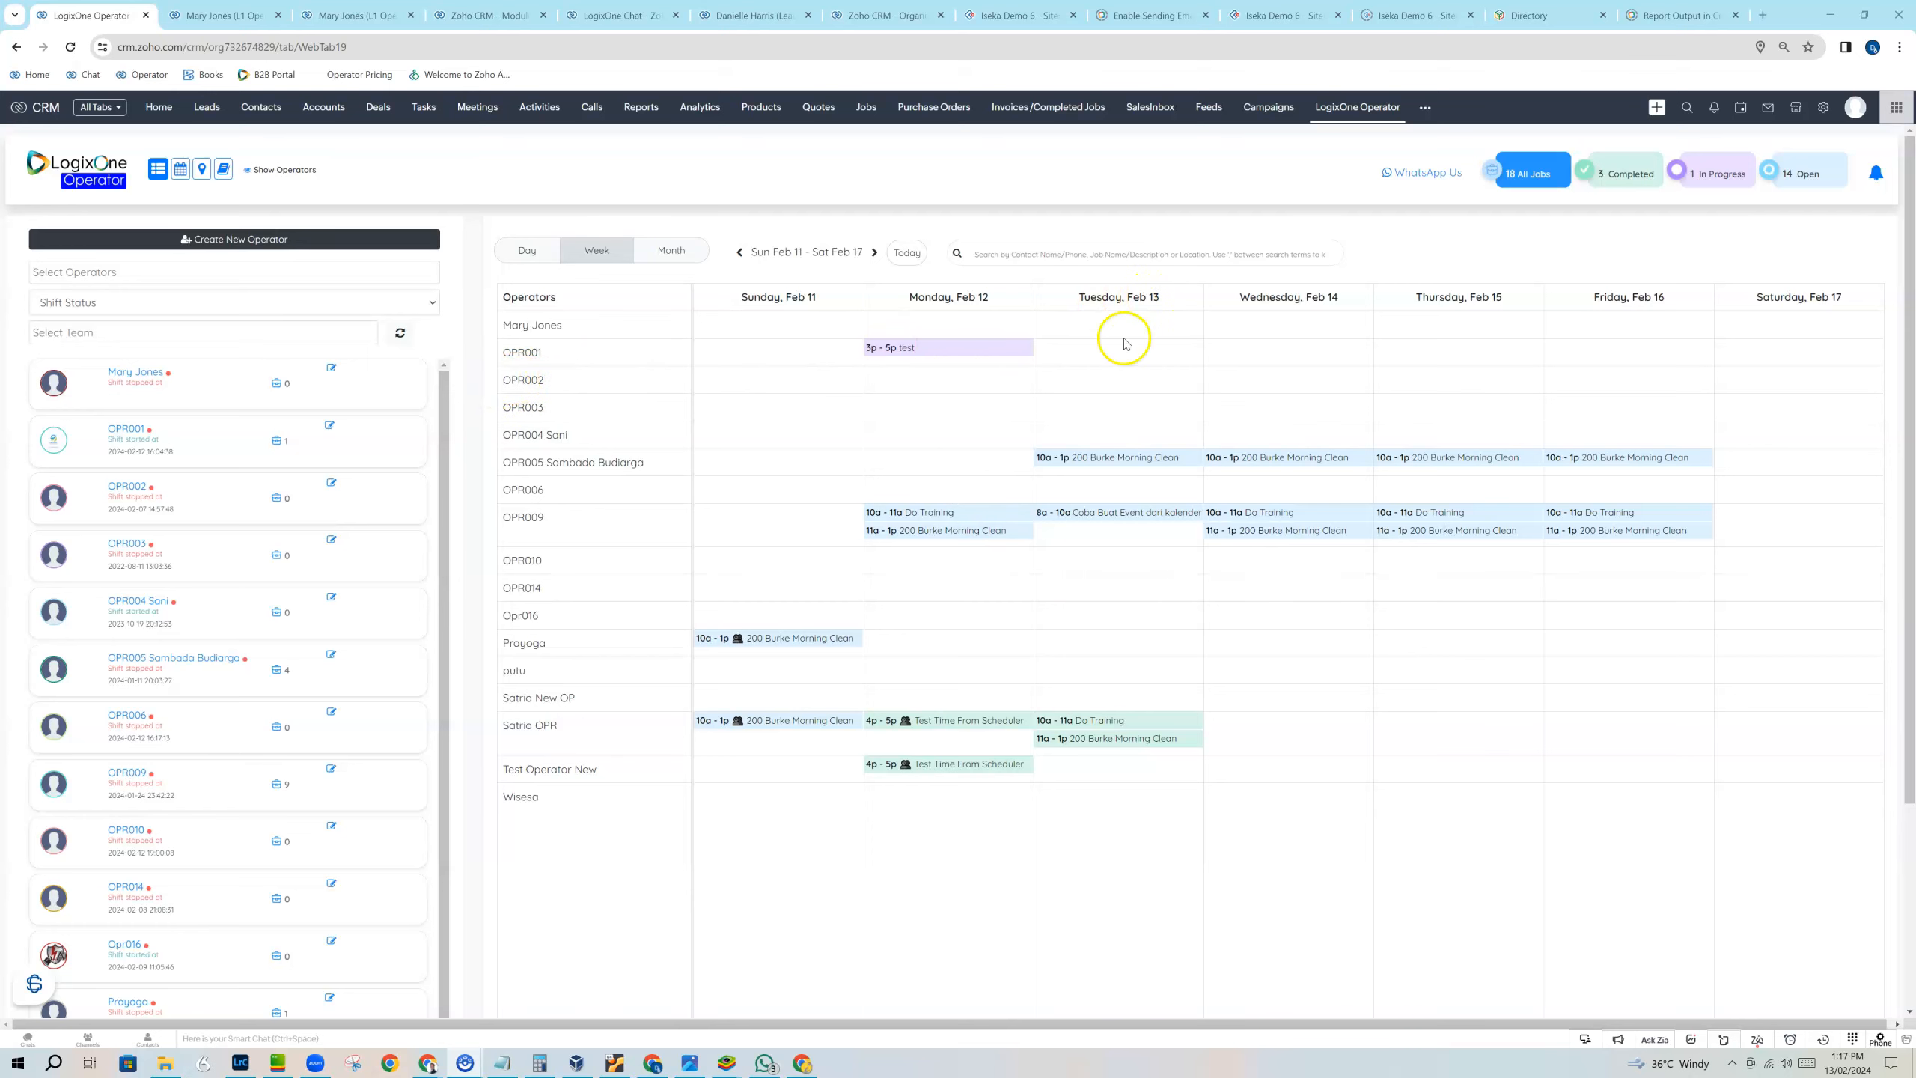
Create a job for operator OPR002 on Tuesday, Feb 13, with the subject "Cleaning Job".
{"action": "left_click", "coordinate": [1113, 385]}
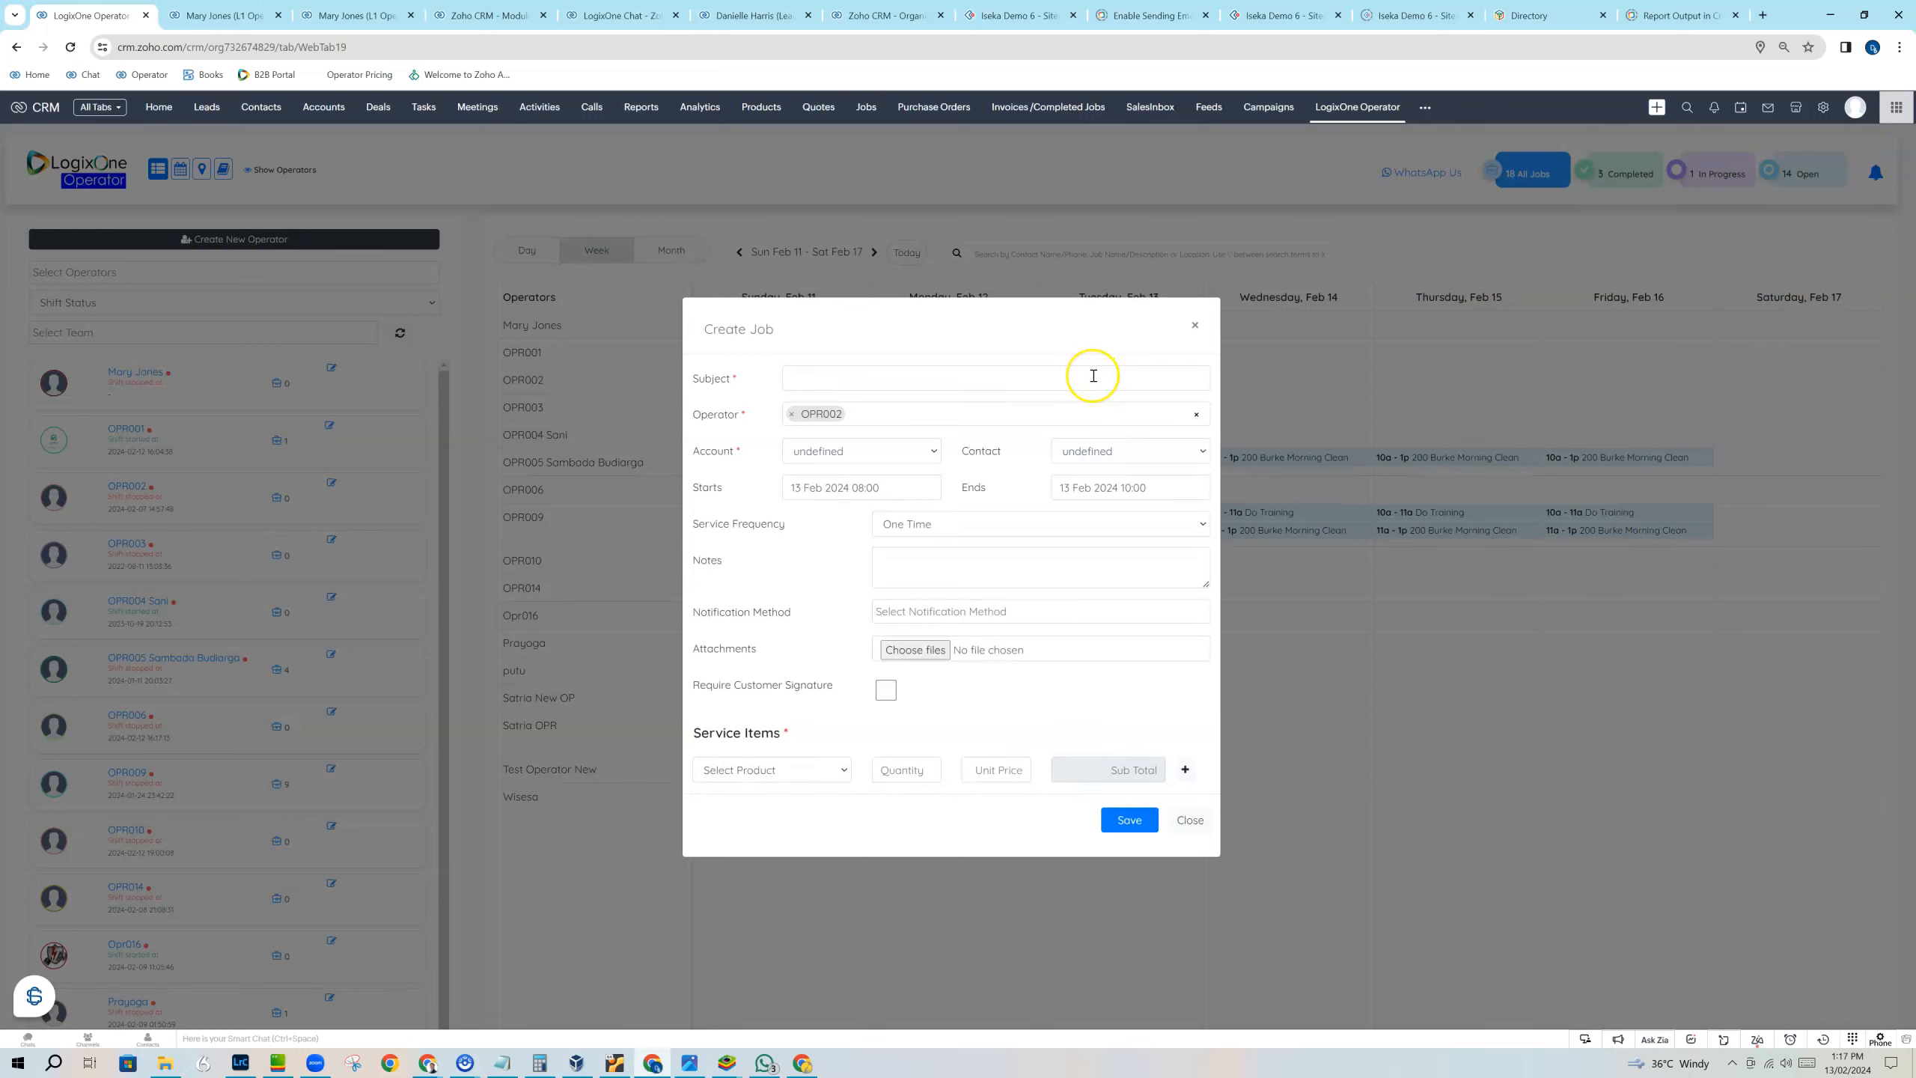
{"action": "left_click", "coordinate": [1093, 377]}
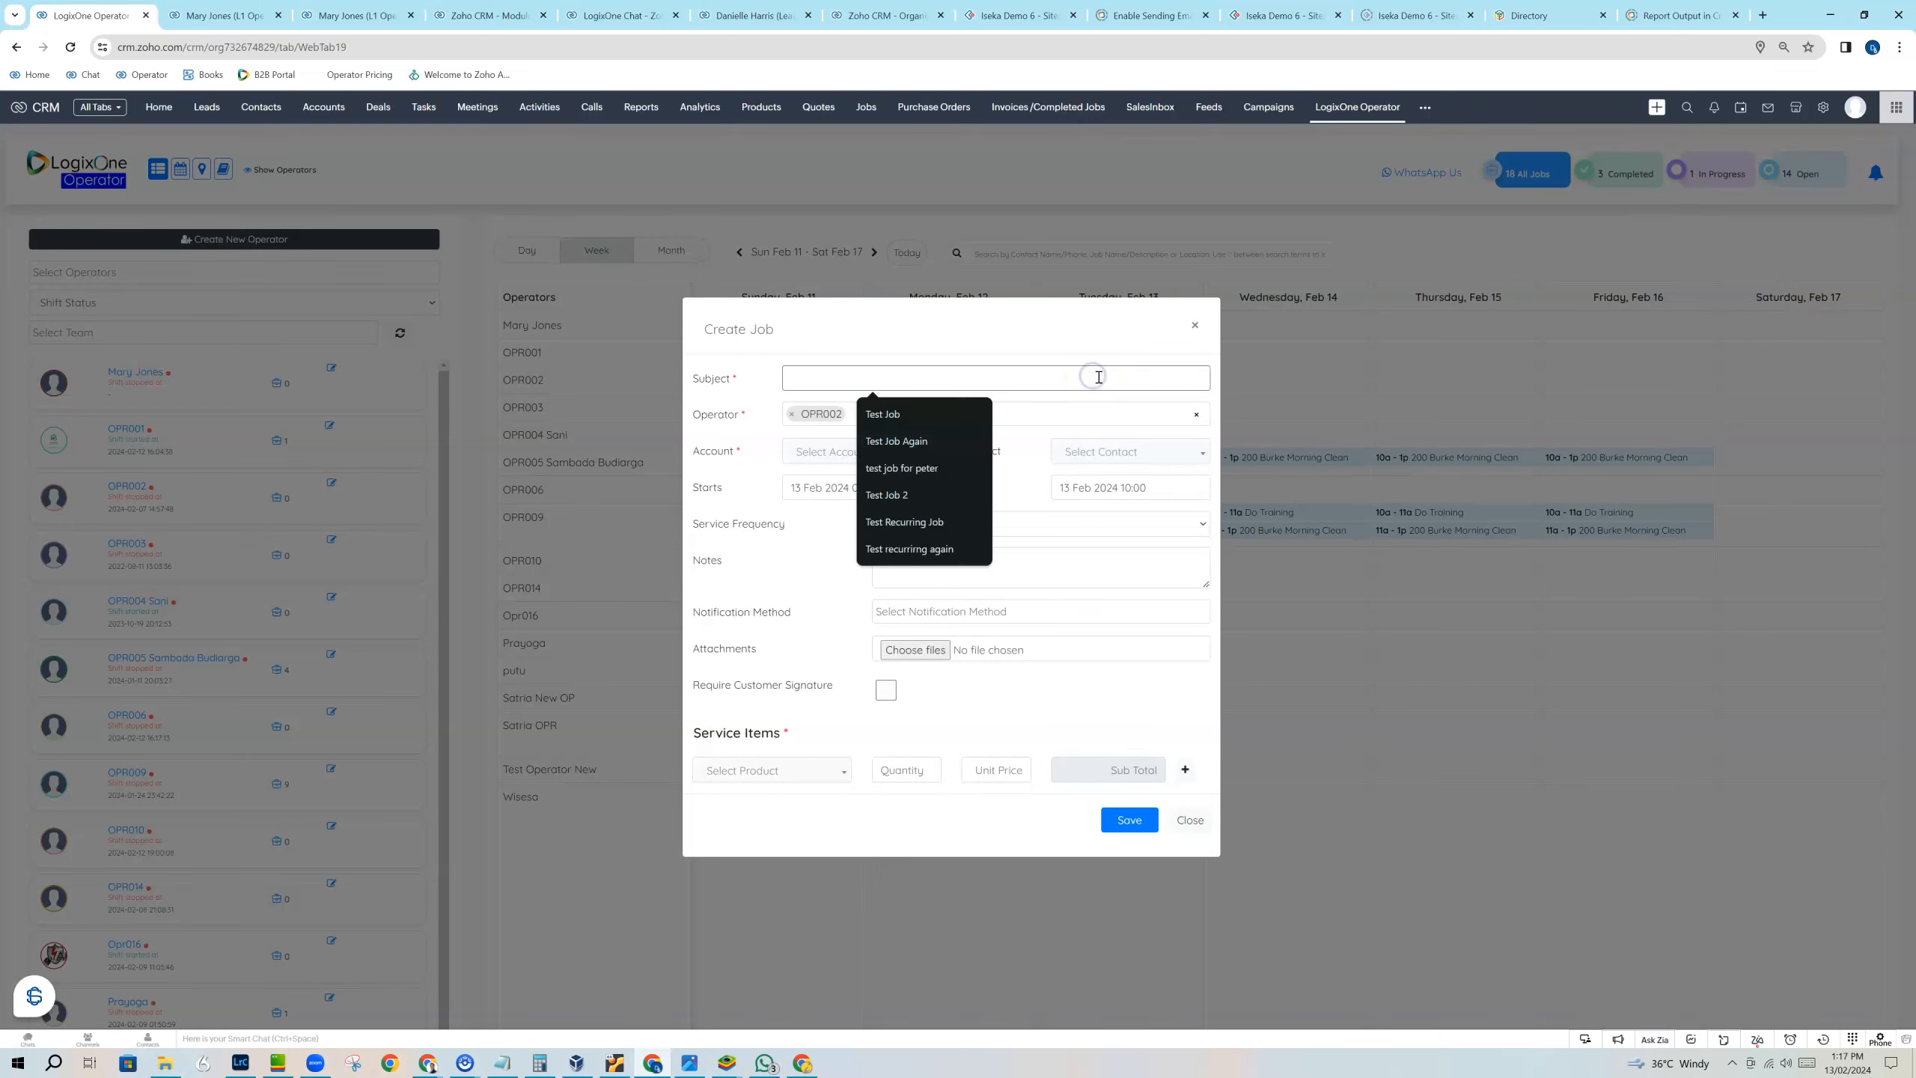
{"action": "type", "text": "Cle"}
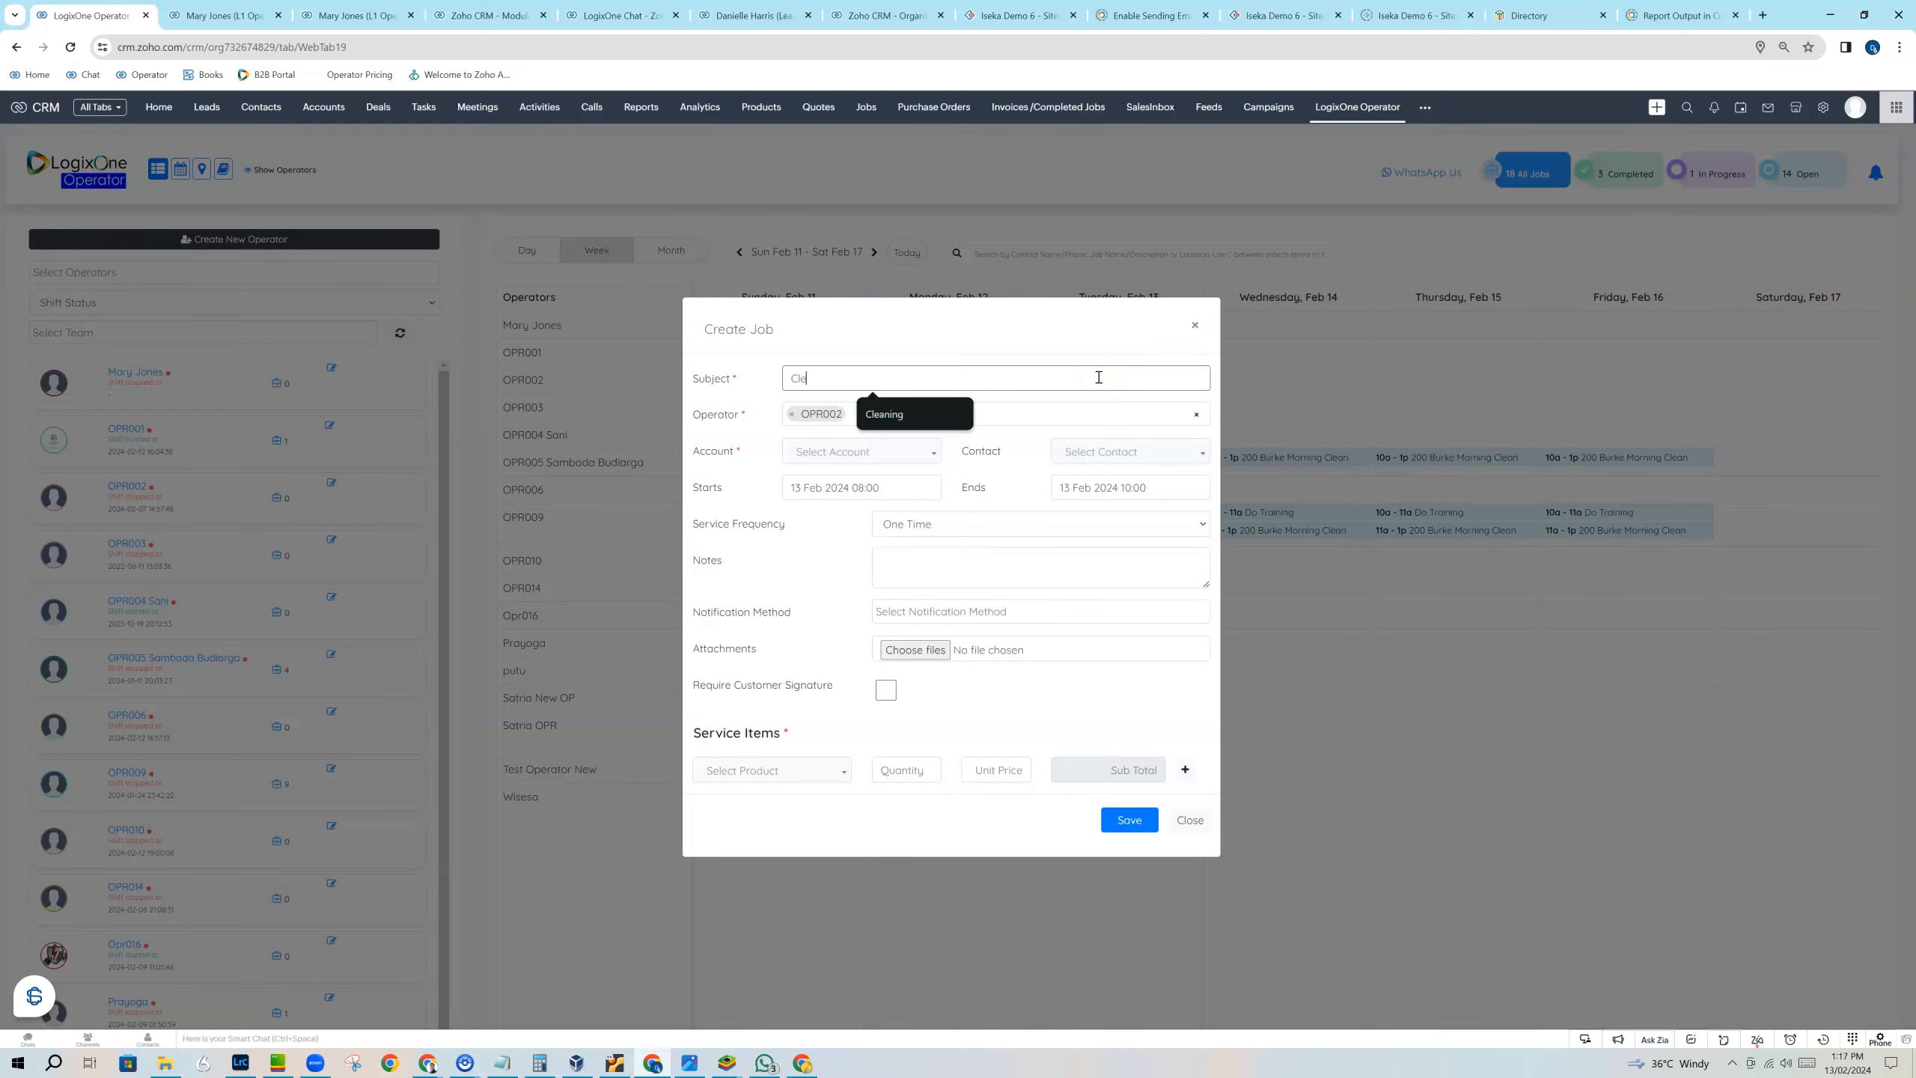
{"action": "type", "text": "aning Job"}
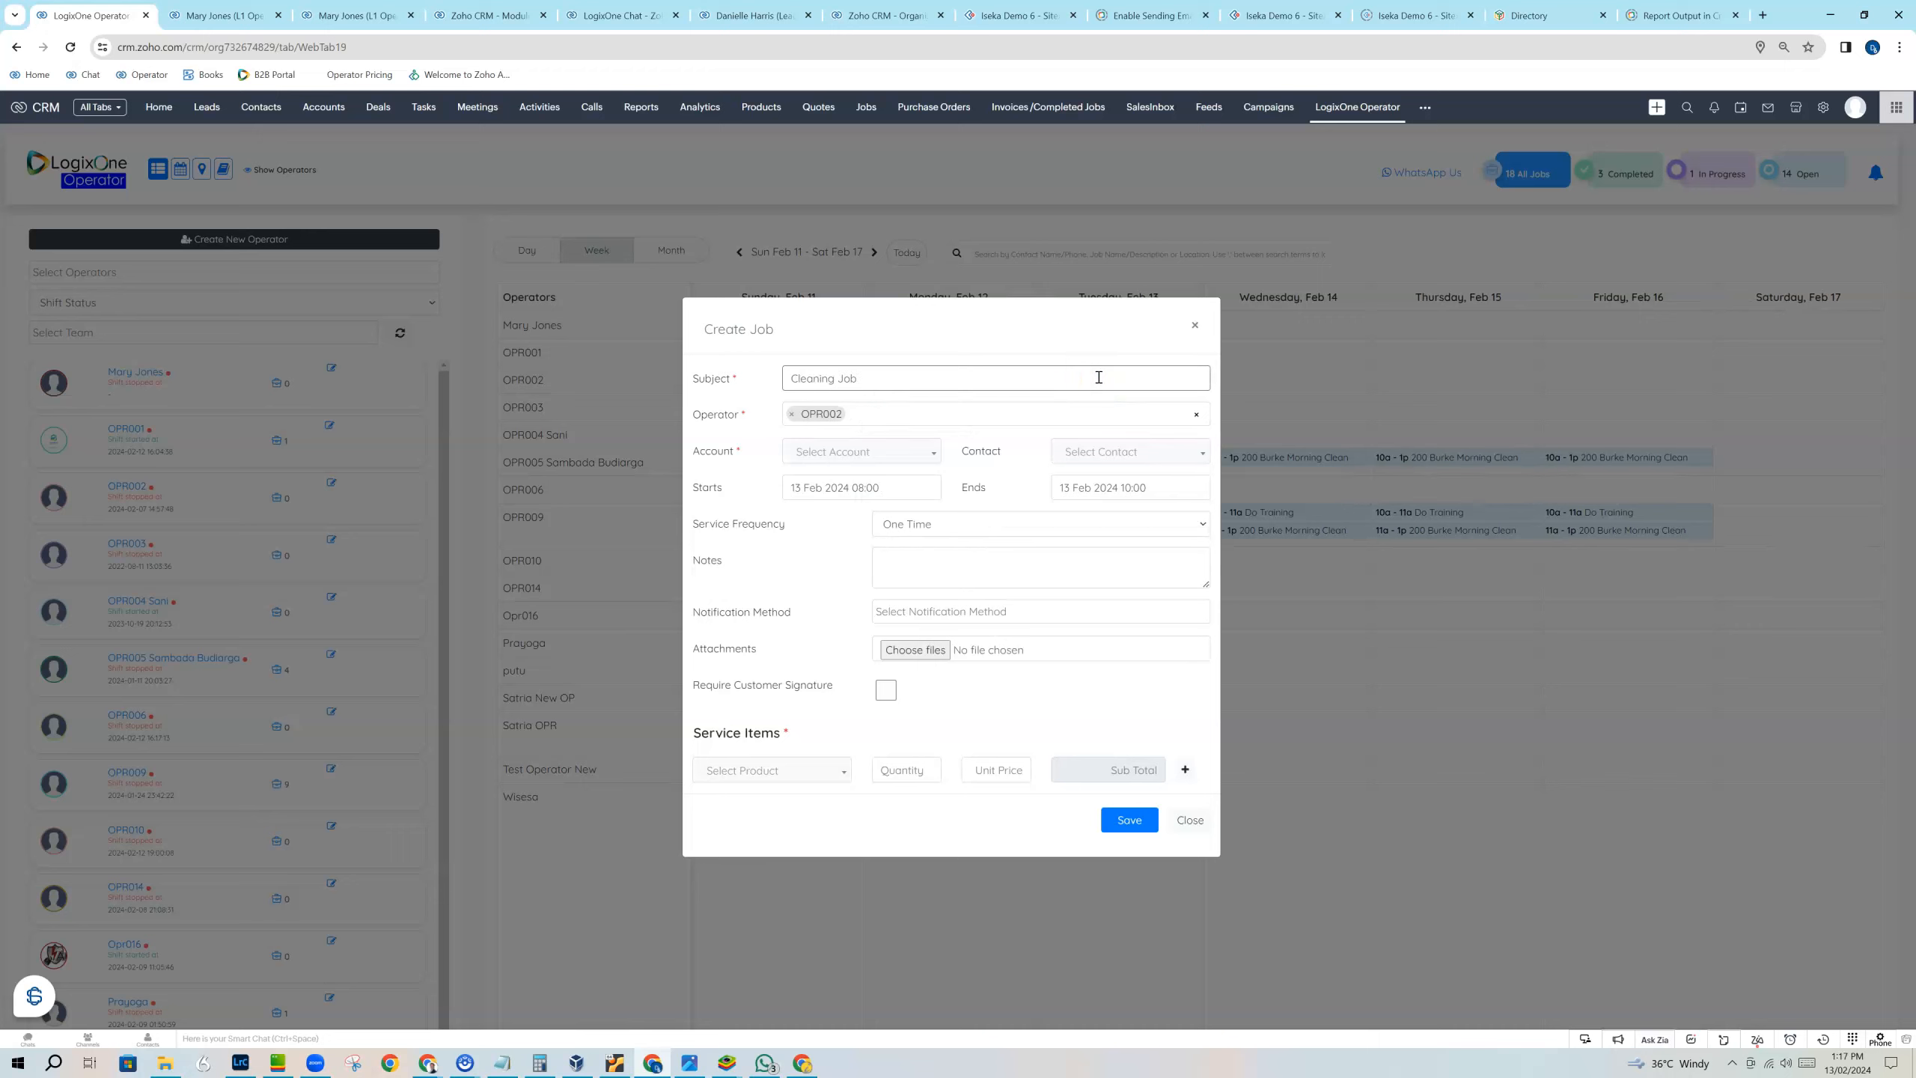
{"action": "left_click", "coordinate": [882, 411]}
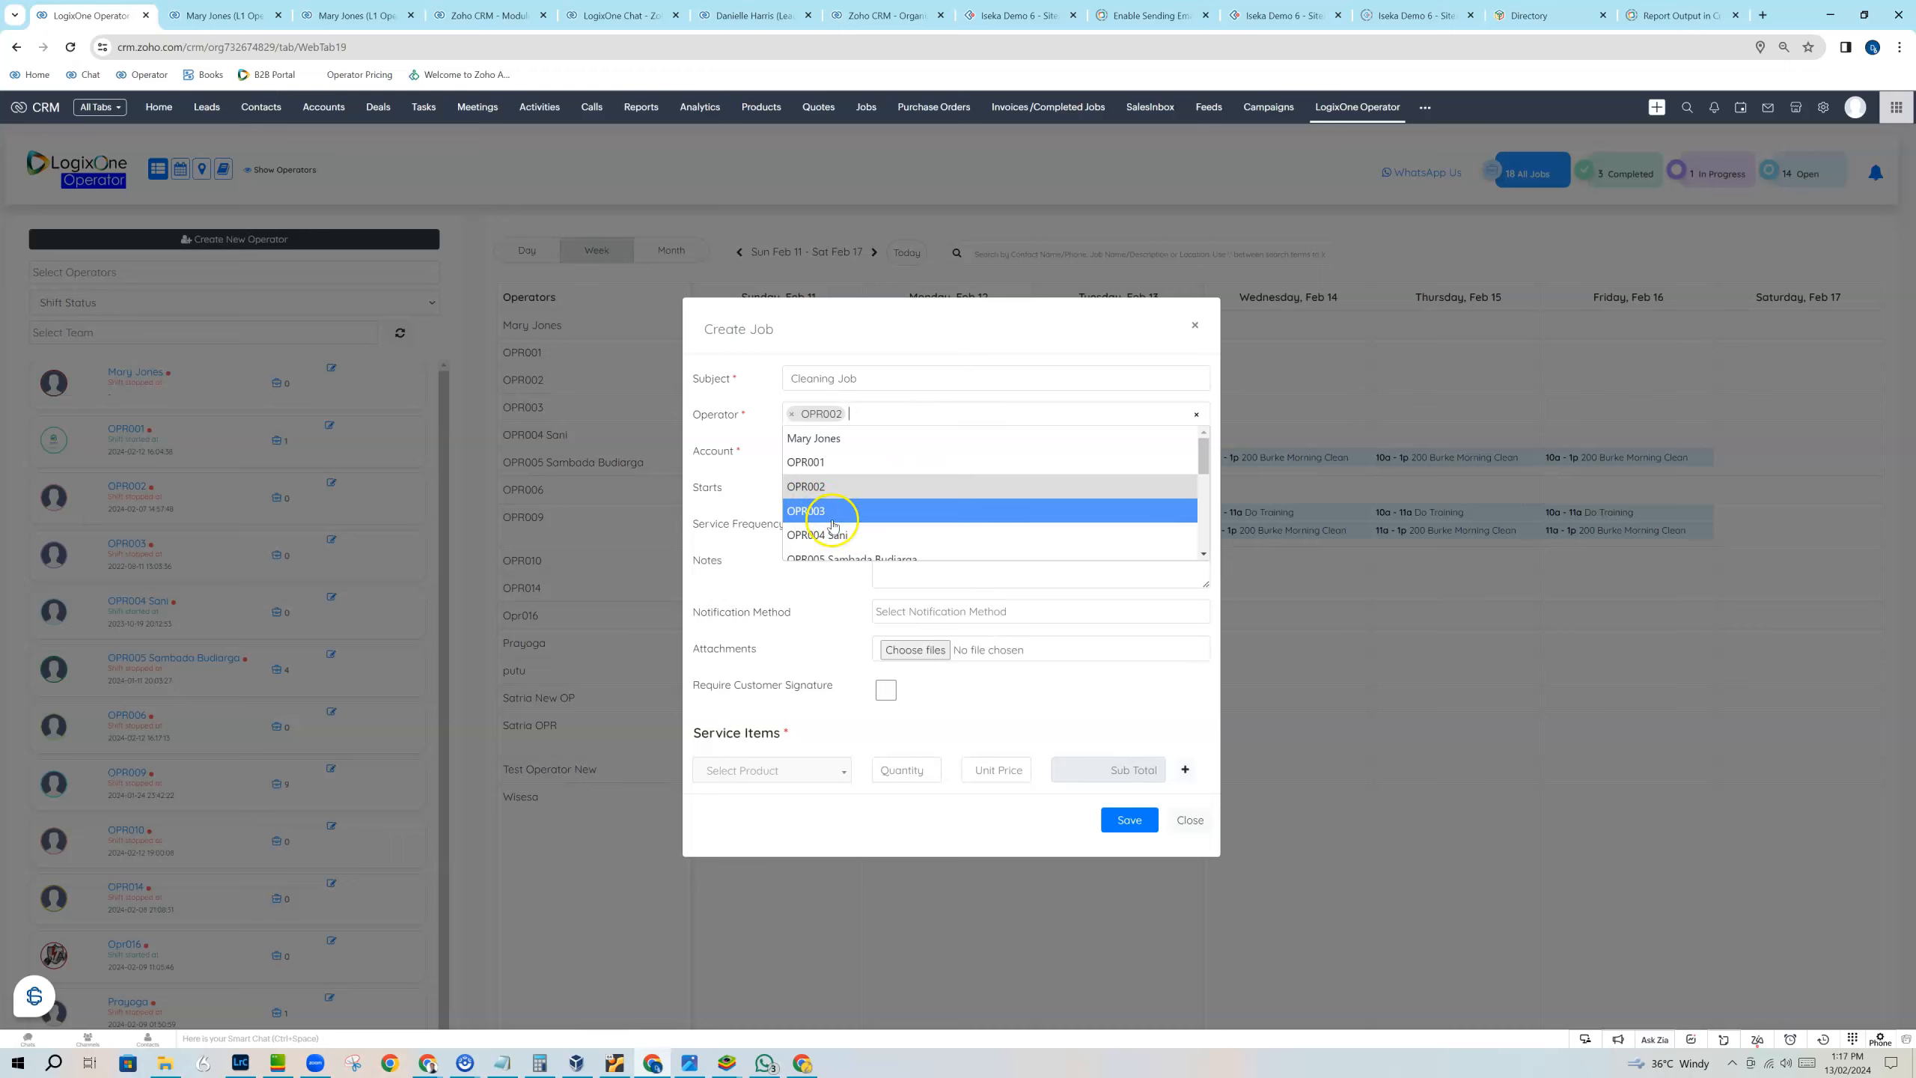
{"action": "left_click", "coordinate": [887, 408]}
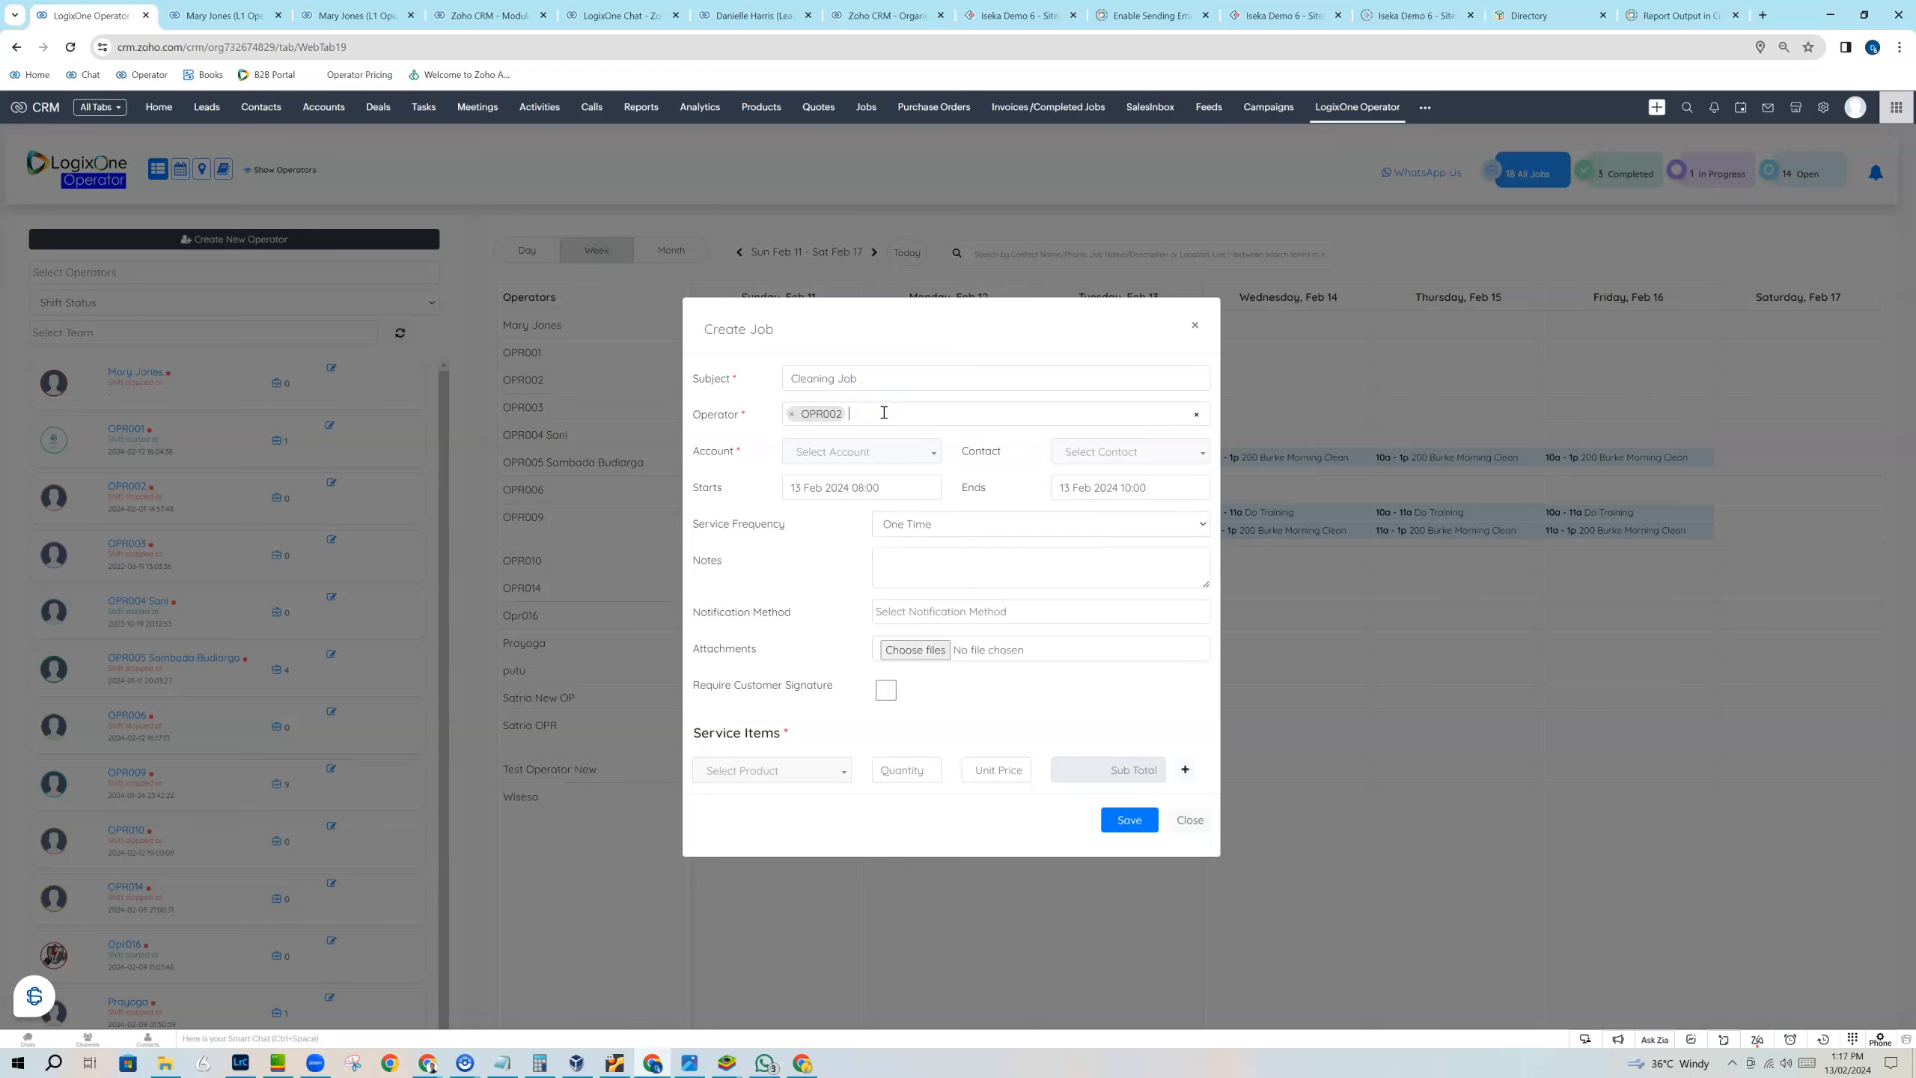
Assign the job to the Alila Seminyak account and choose the customer contact's name.
{"action": "left_click", "coordinate": [903, 457]}
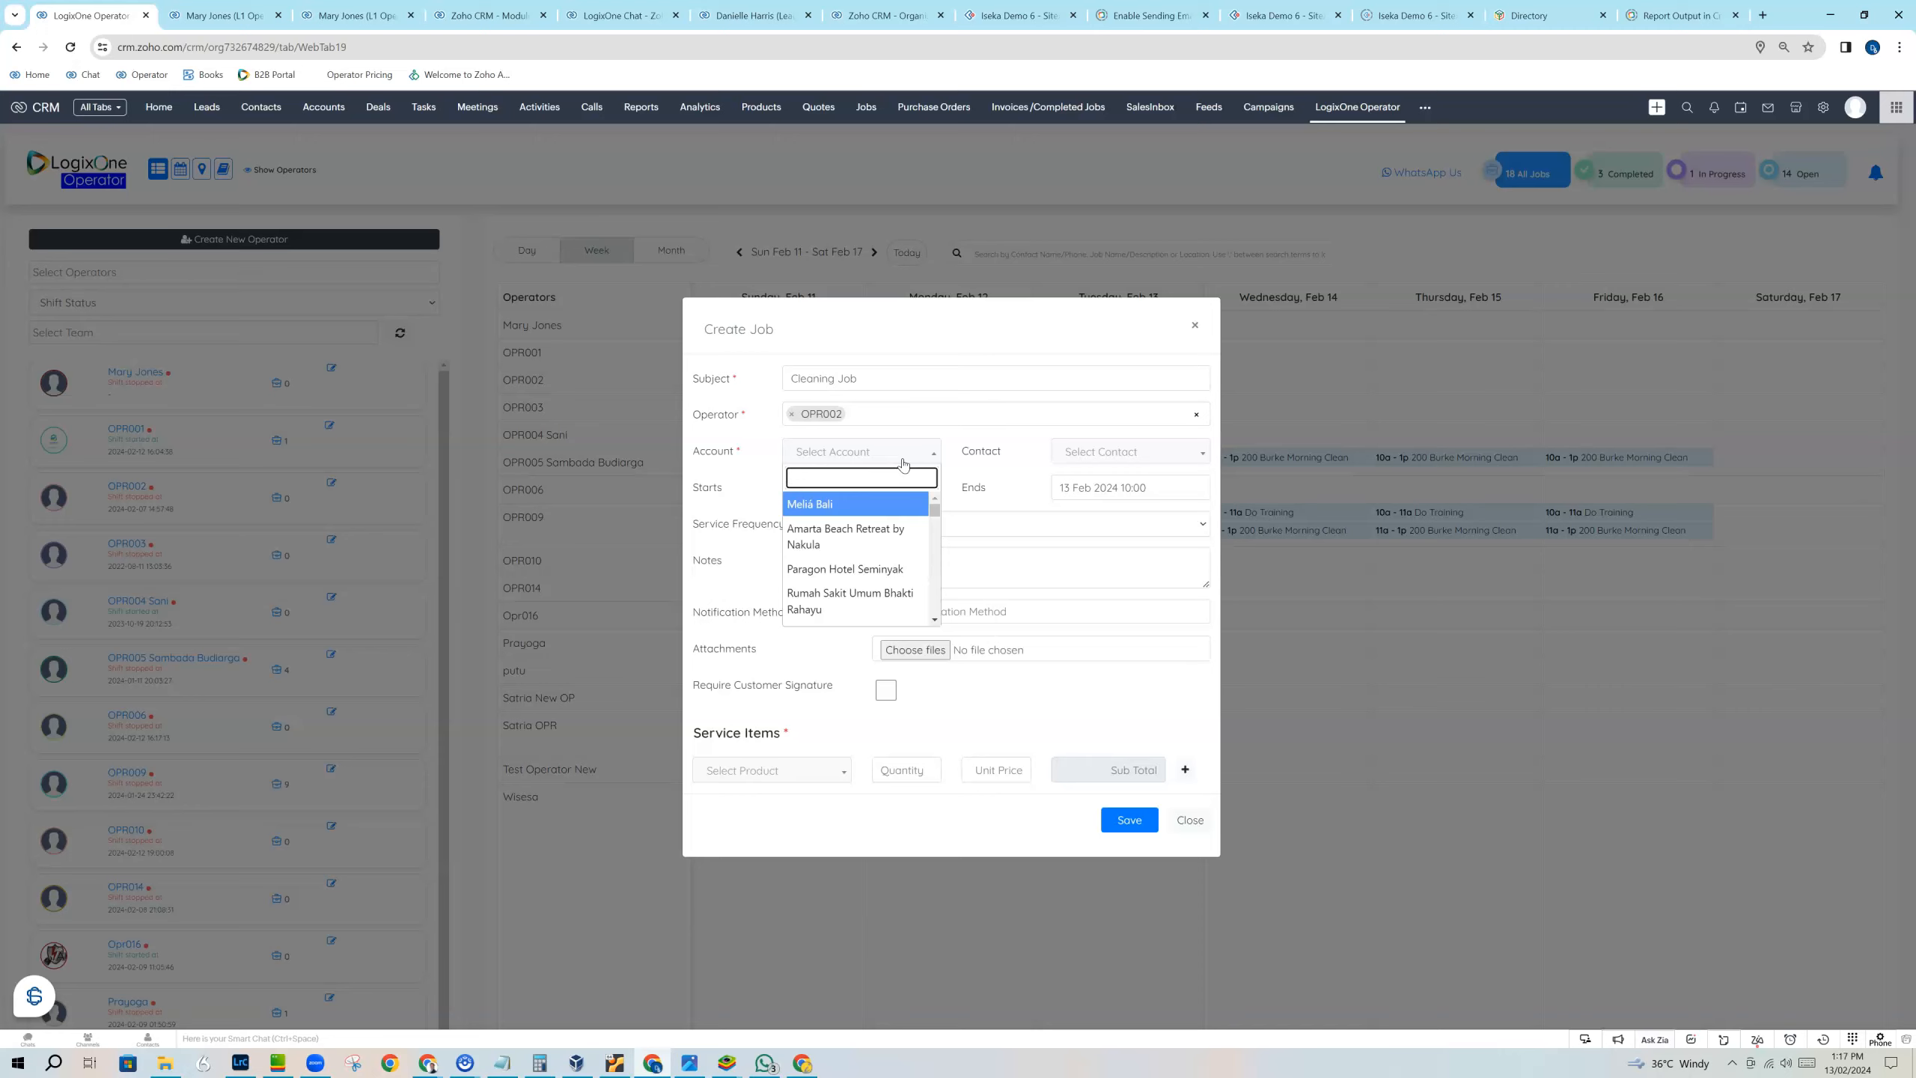
{"action": "scroll", "coordinate": [874, 580], "scroll_direction": "down", "scroll_amount": 5}
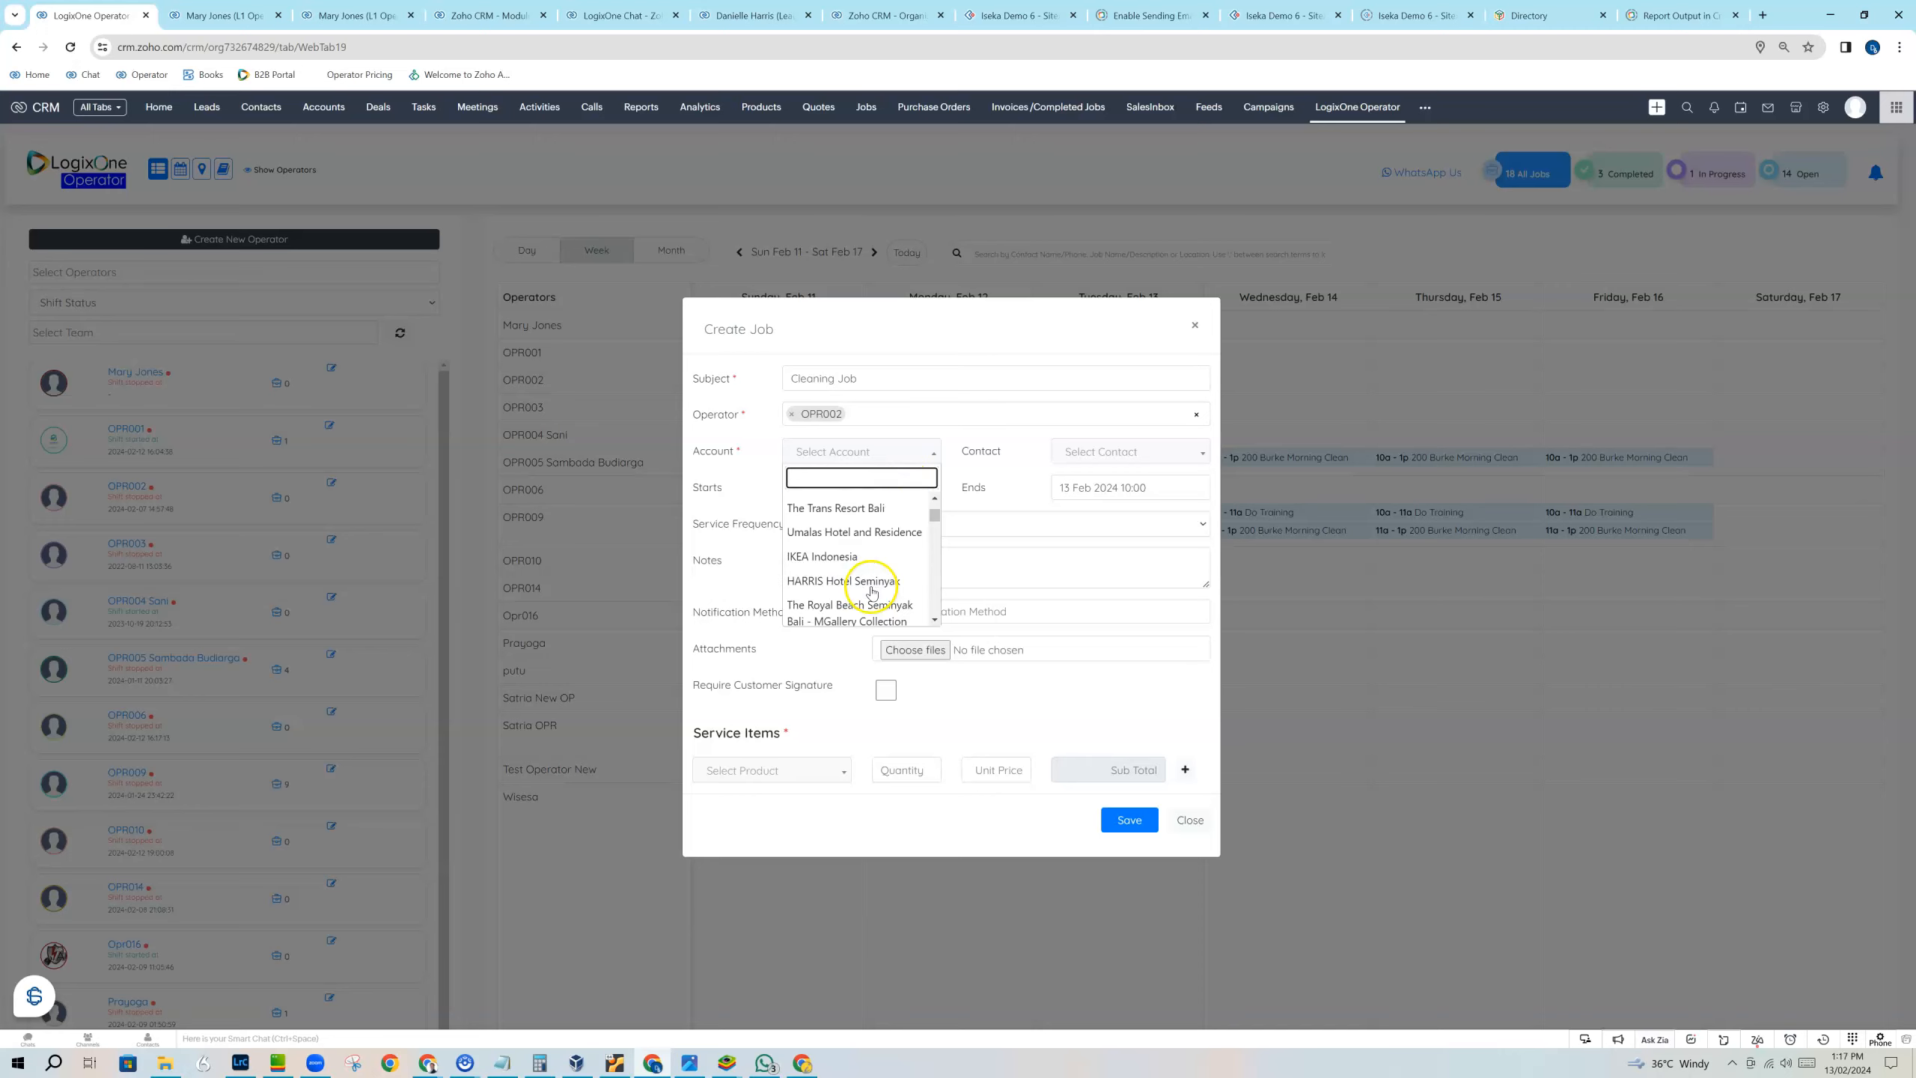
{"action": "scroll", "coordinate": [873, 579], "scroll_direction": "down", "scroll_amount": 5}
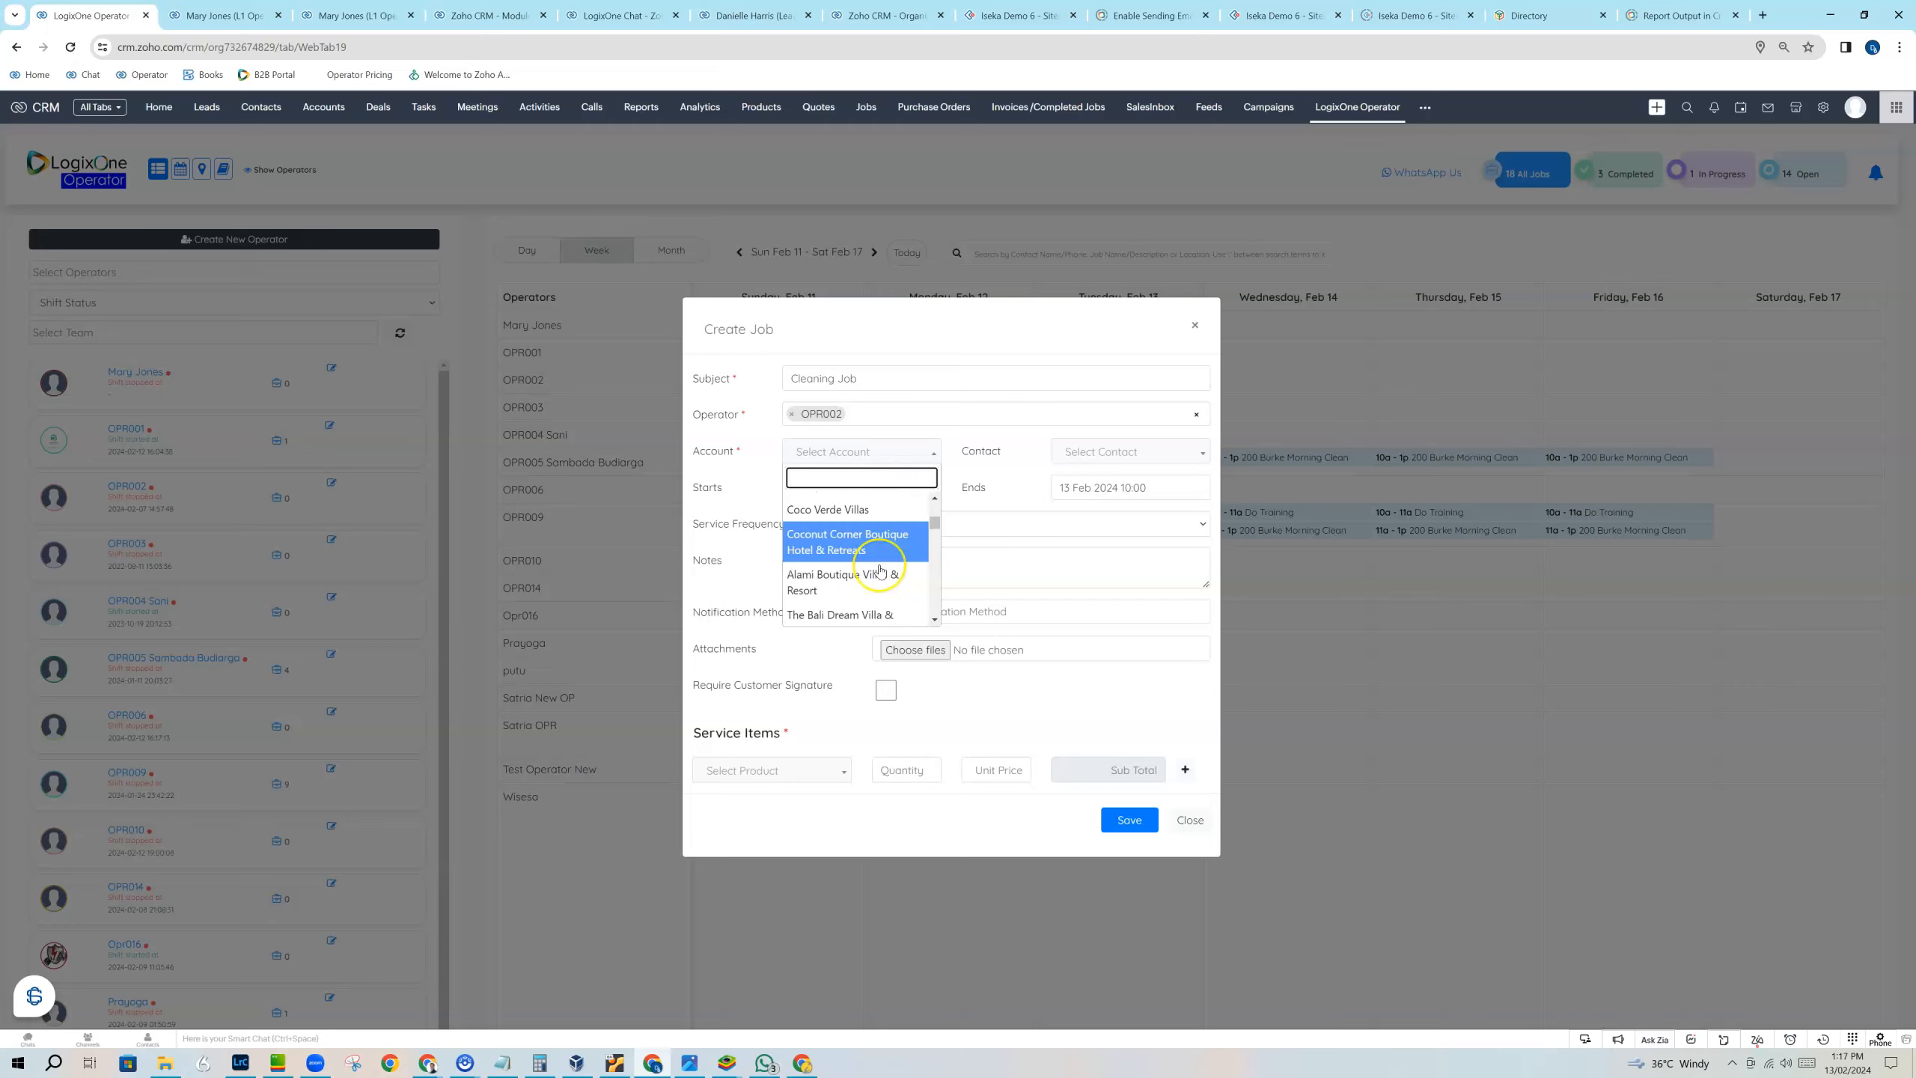
{"action": "scroll", "coordinate": [879, 572], "scroll_direction": "down", "scroll_amount": 5}
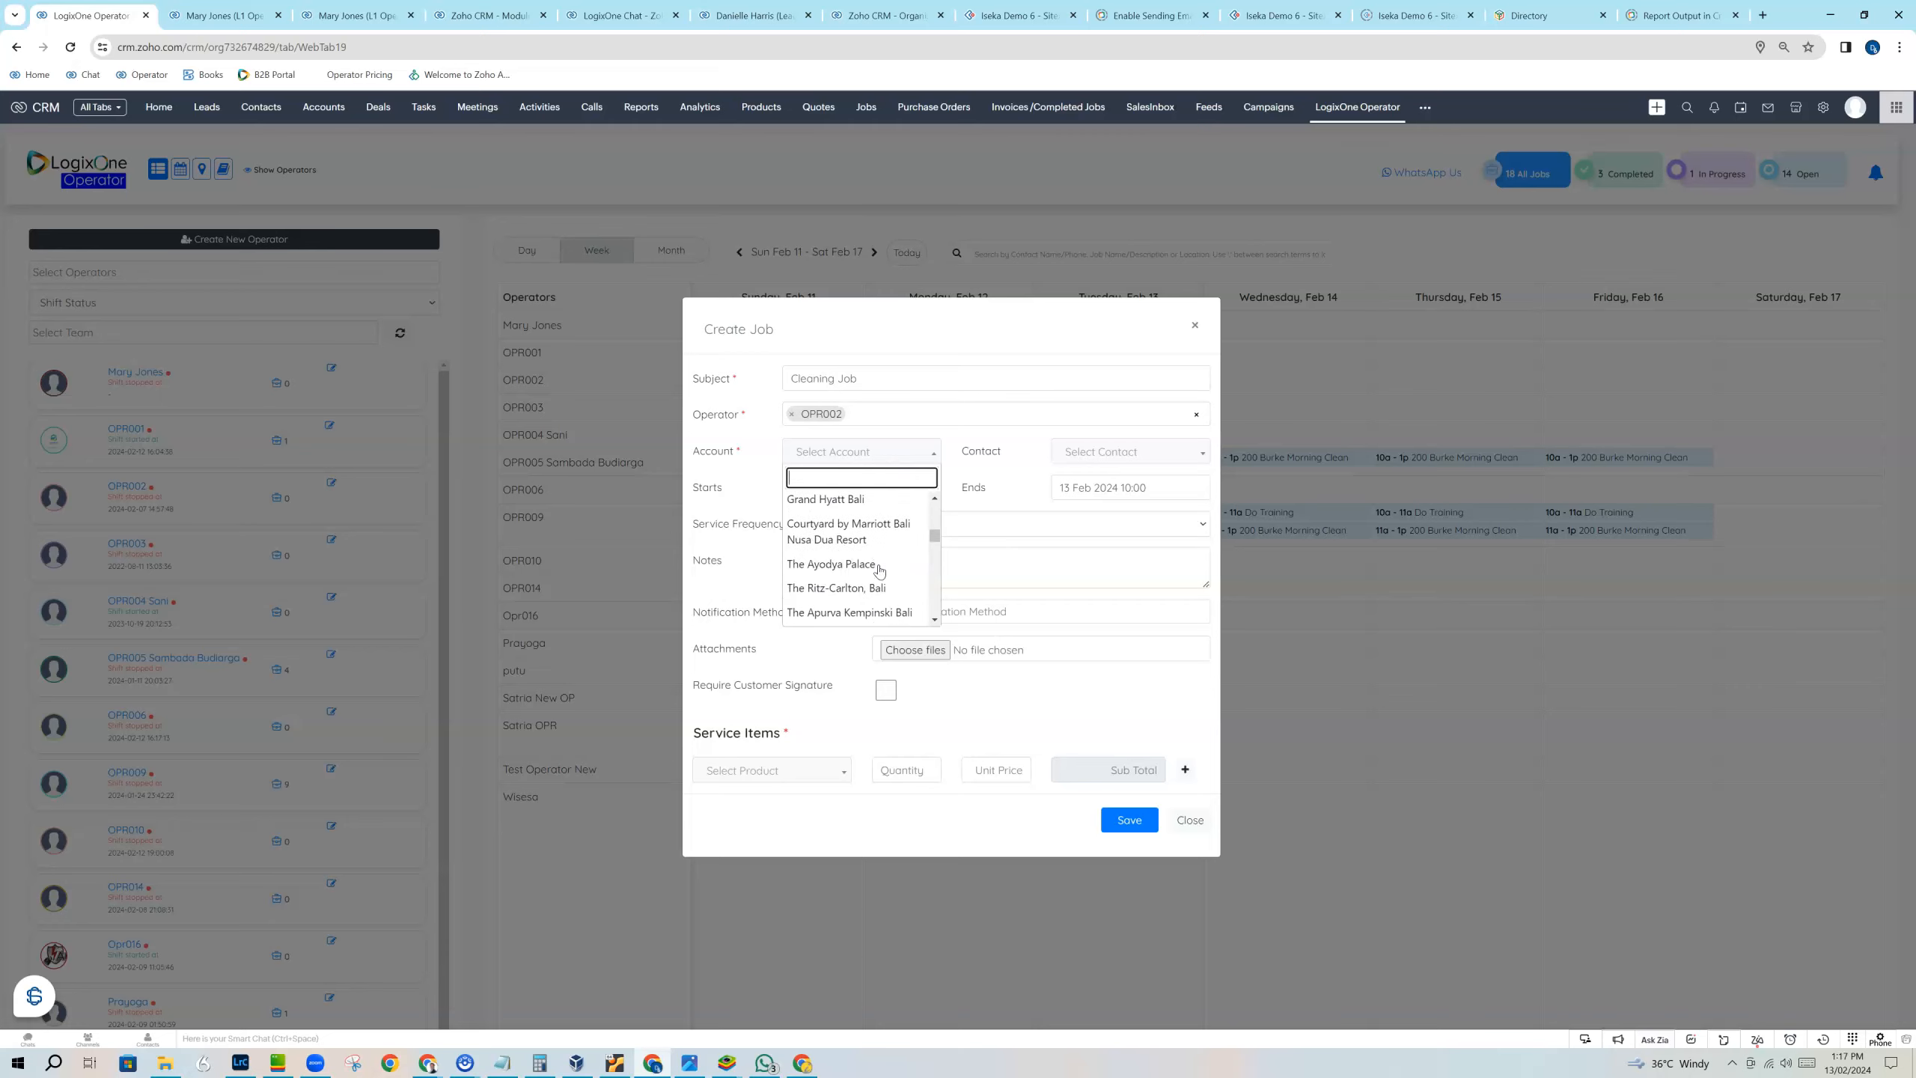
{"action": "left_click", "coordinate": [868, 549]}
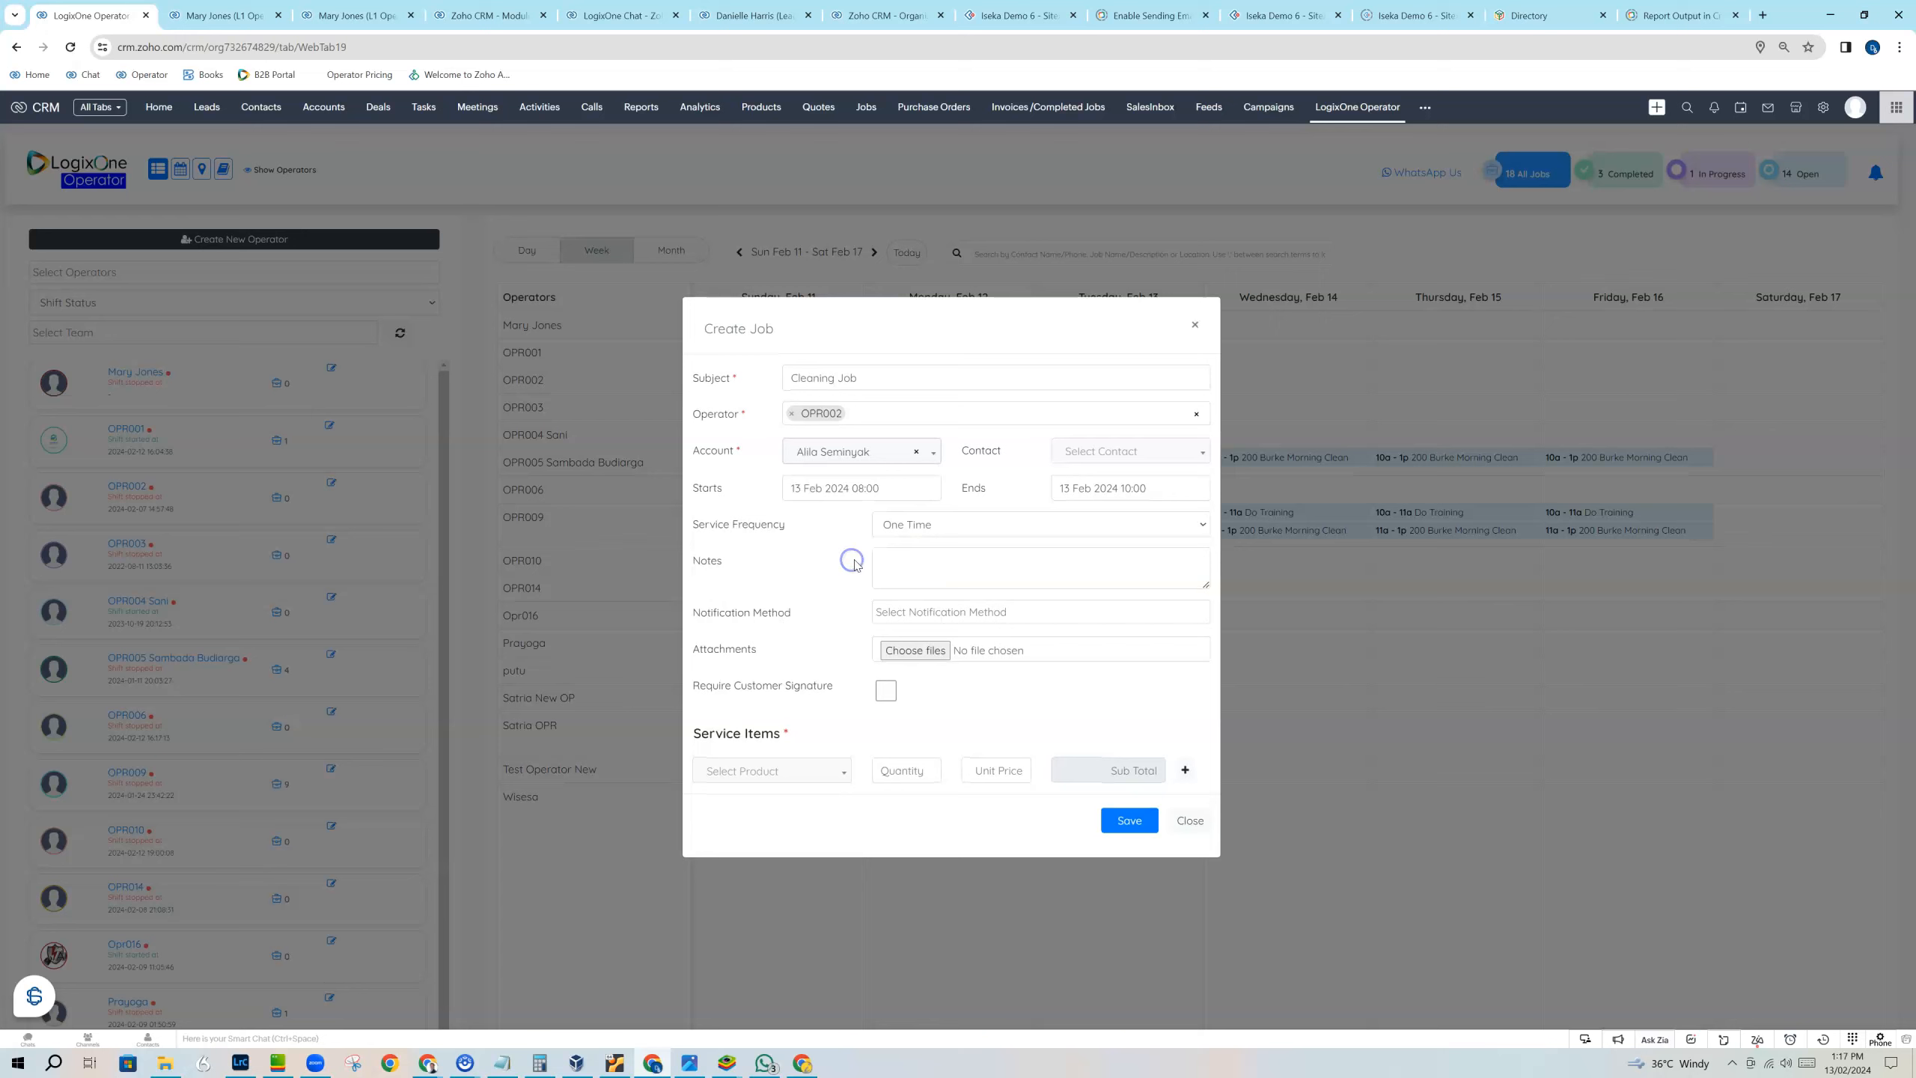
{"action": "left_click", "coordinate": [1134, 453]}
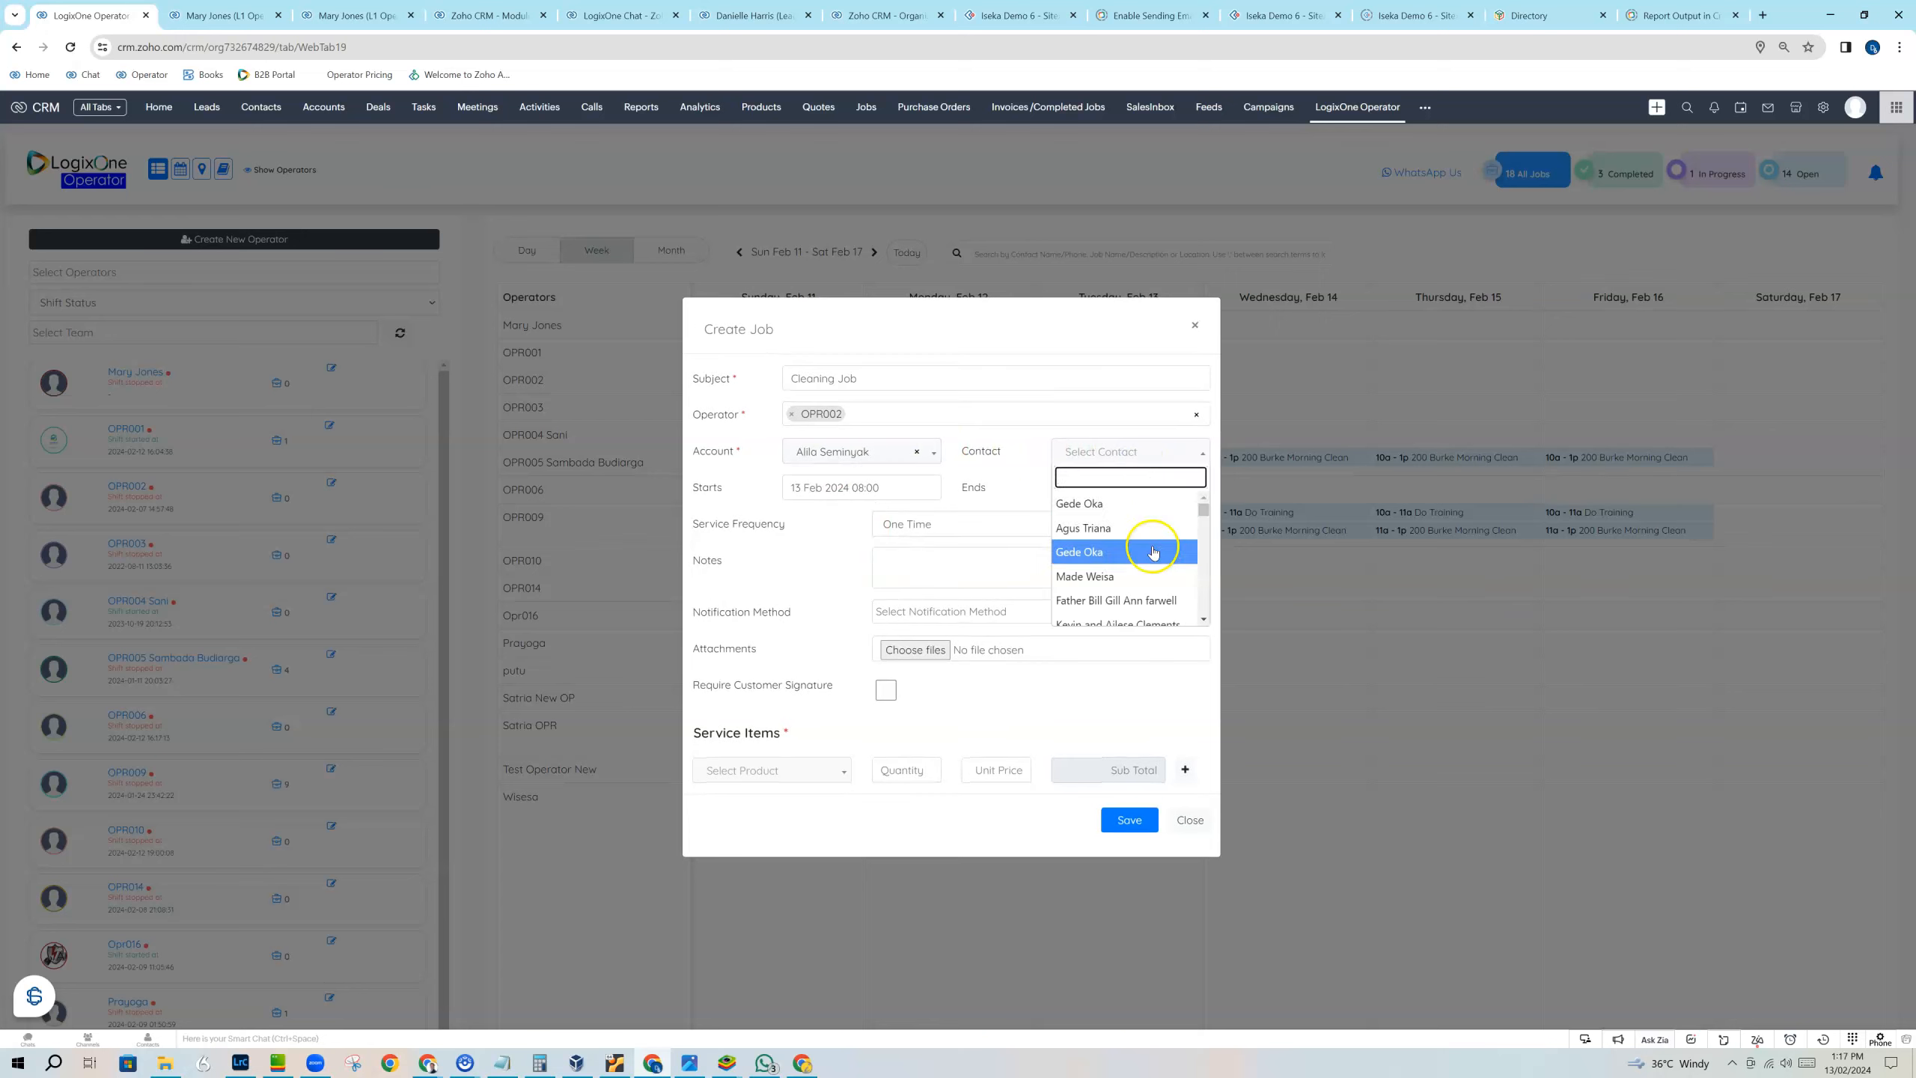
{"action": "left_click", "coordinate": [1152, 575]}
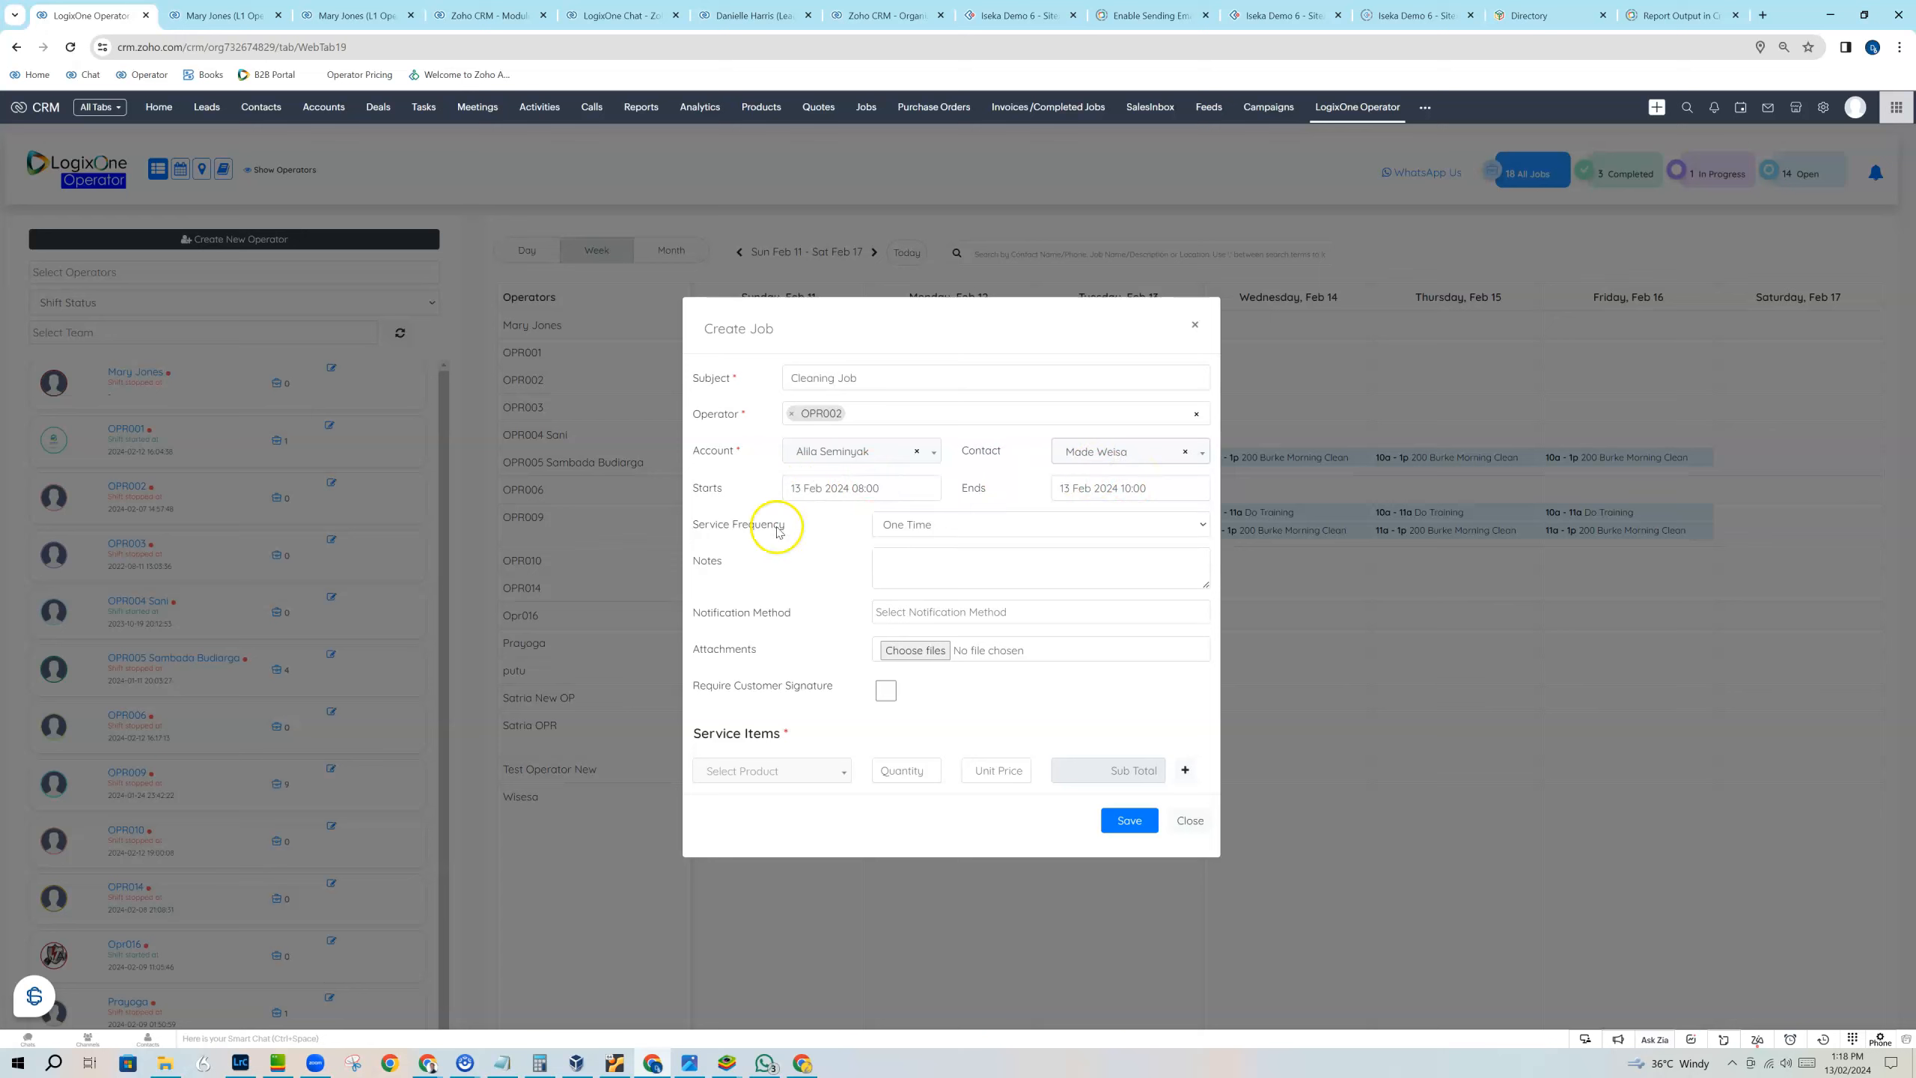
Set the job's service frequency to Weekly, repeating every 1 week.
{"action": "left_click", "coordinate": [921, 534]}
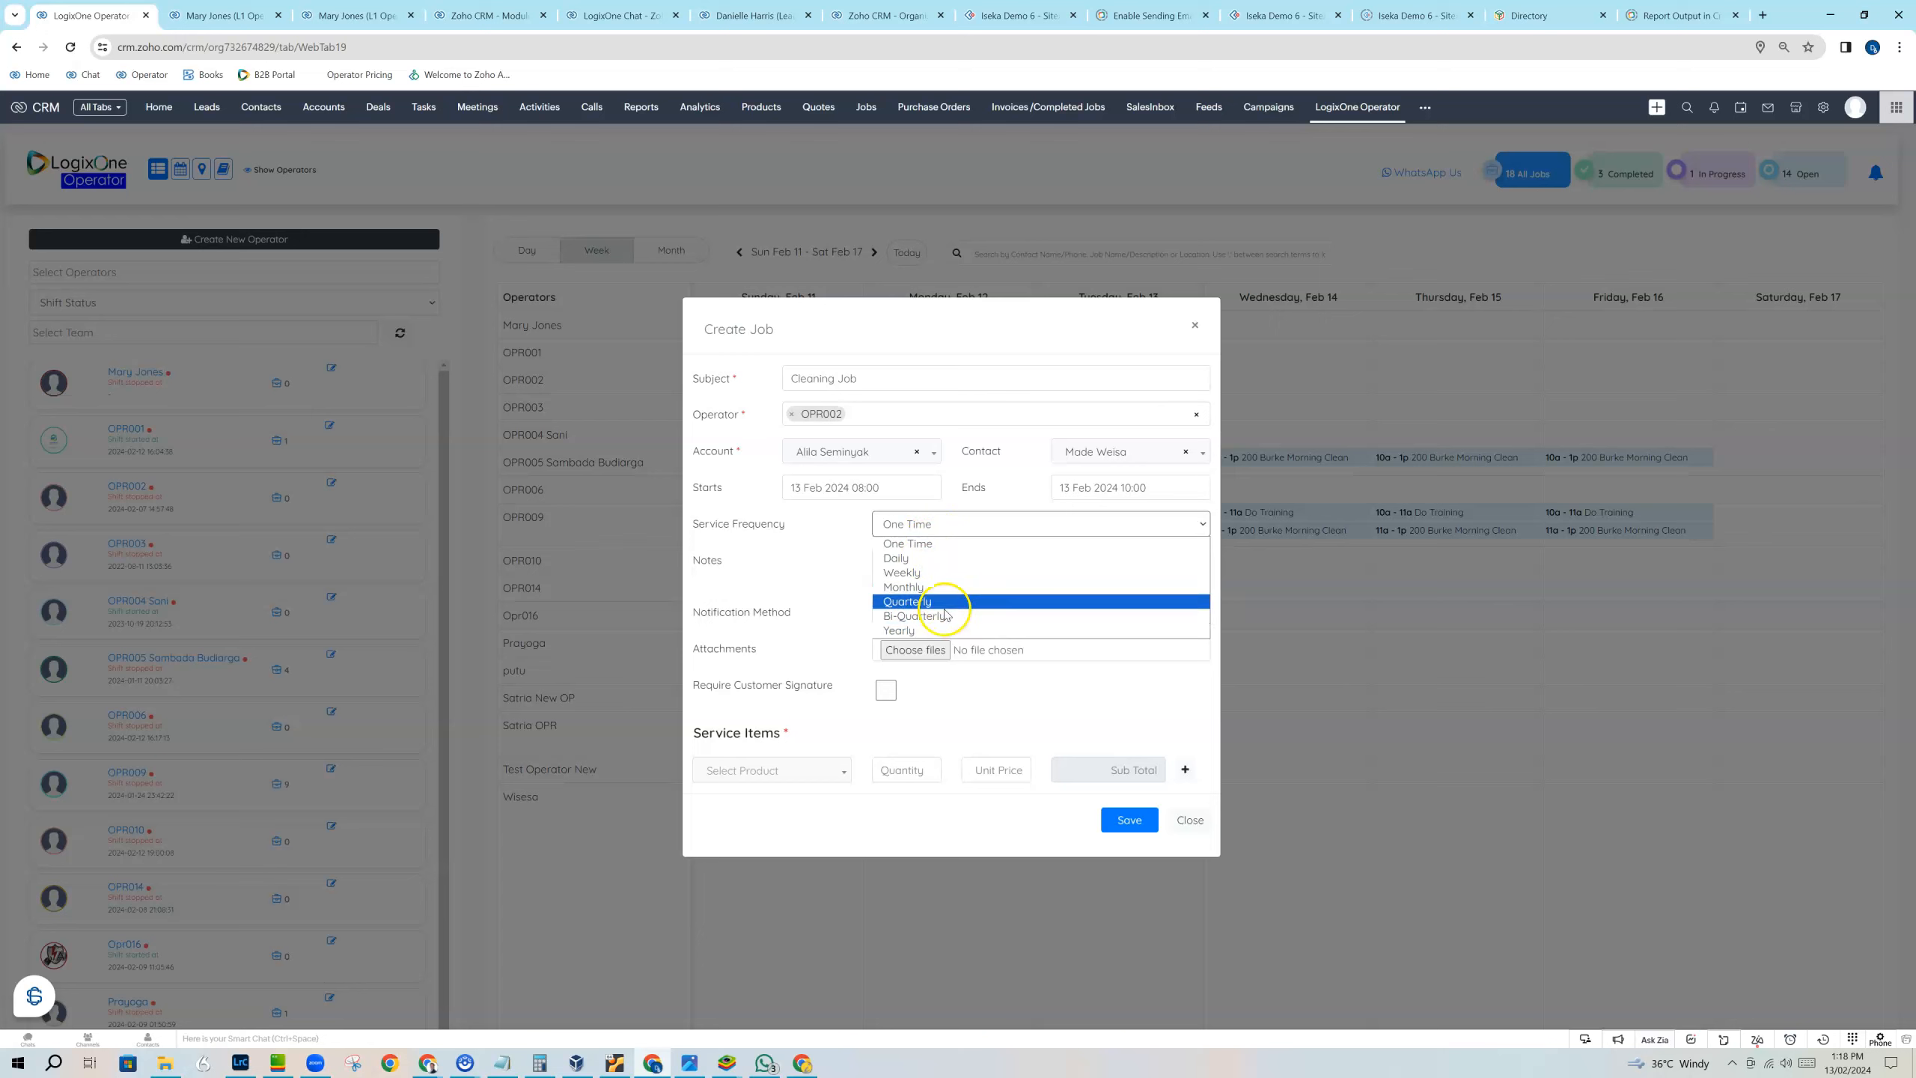
{"action": "left_click", "coordinate": [923, 572]}
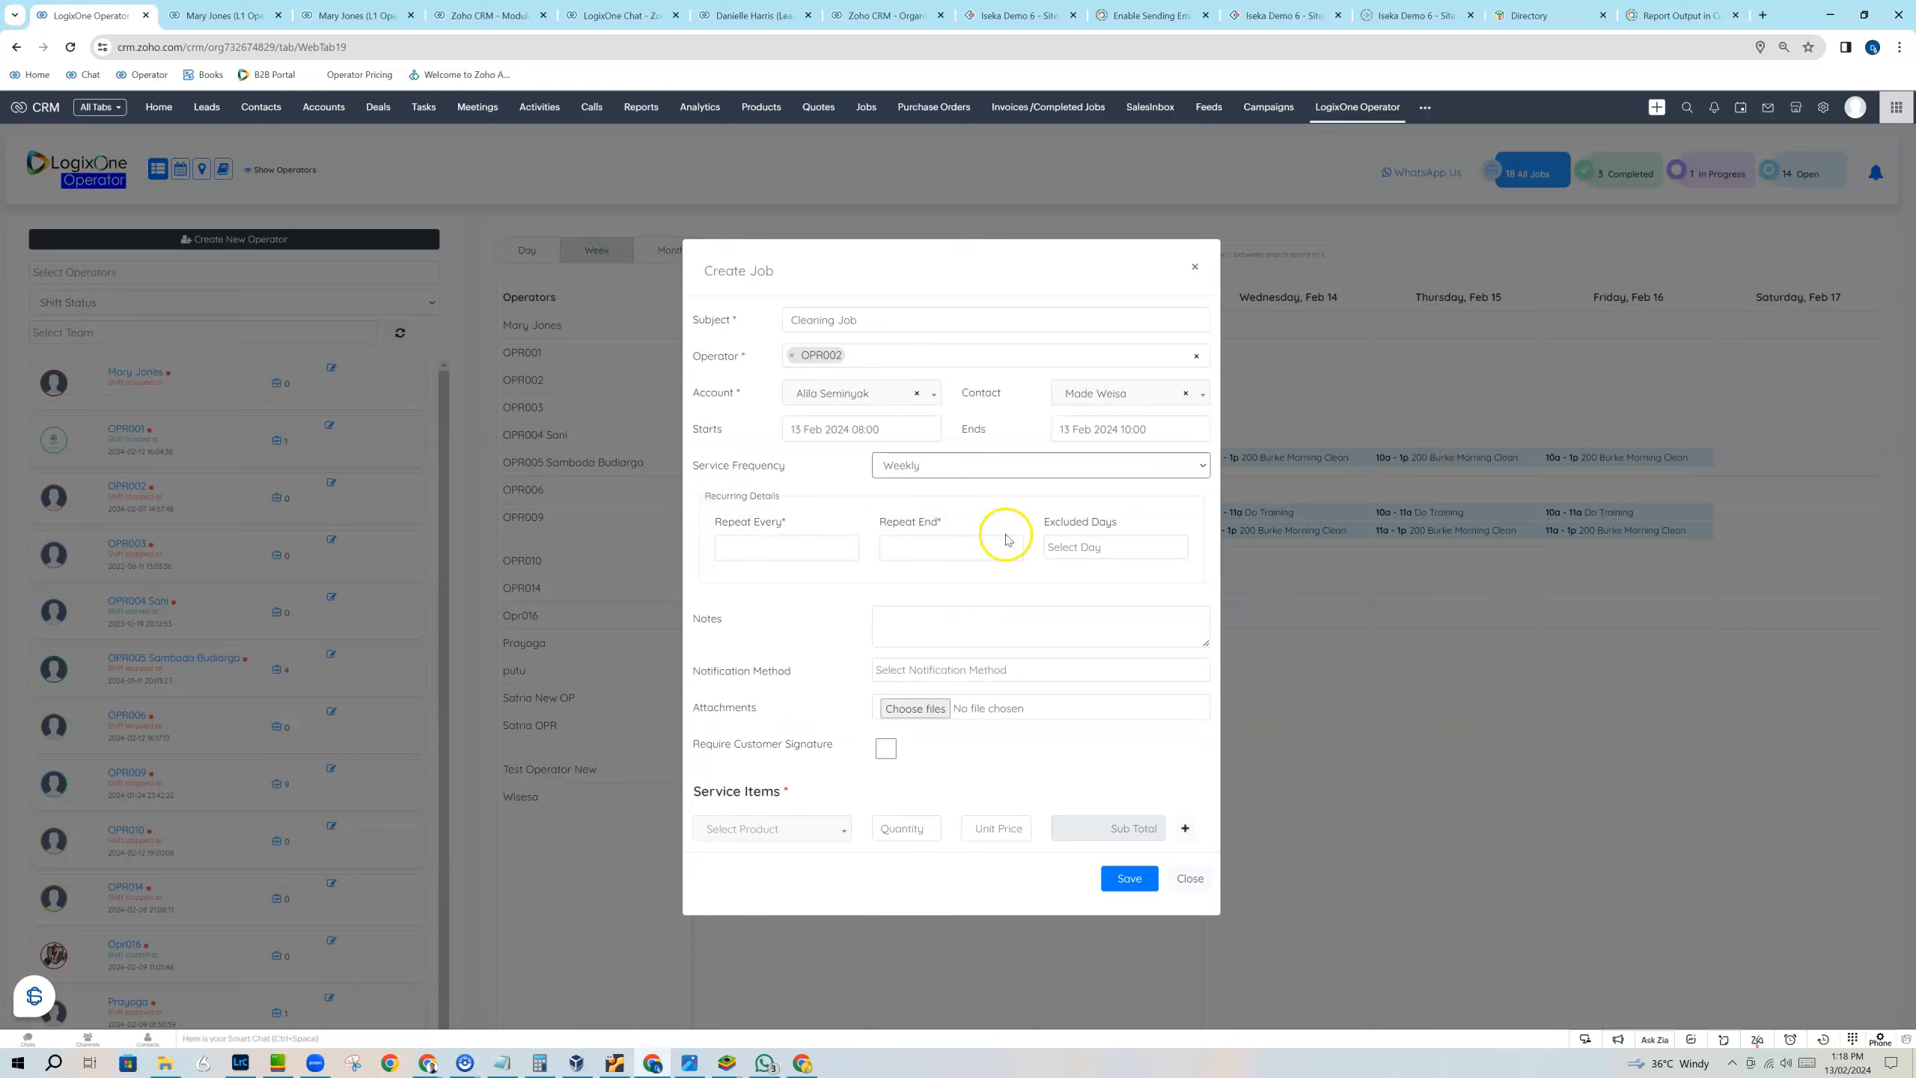
{"action": "left_click", "coordinate": [772, 554]}
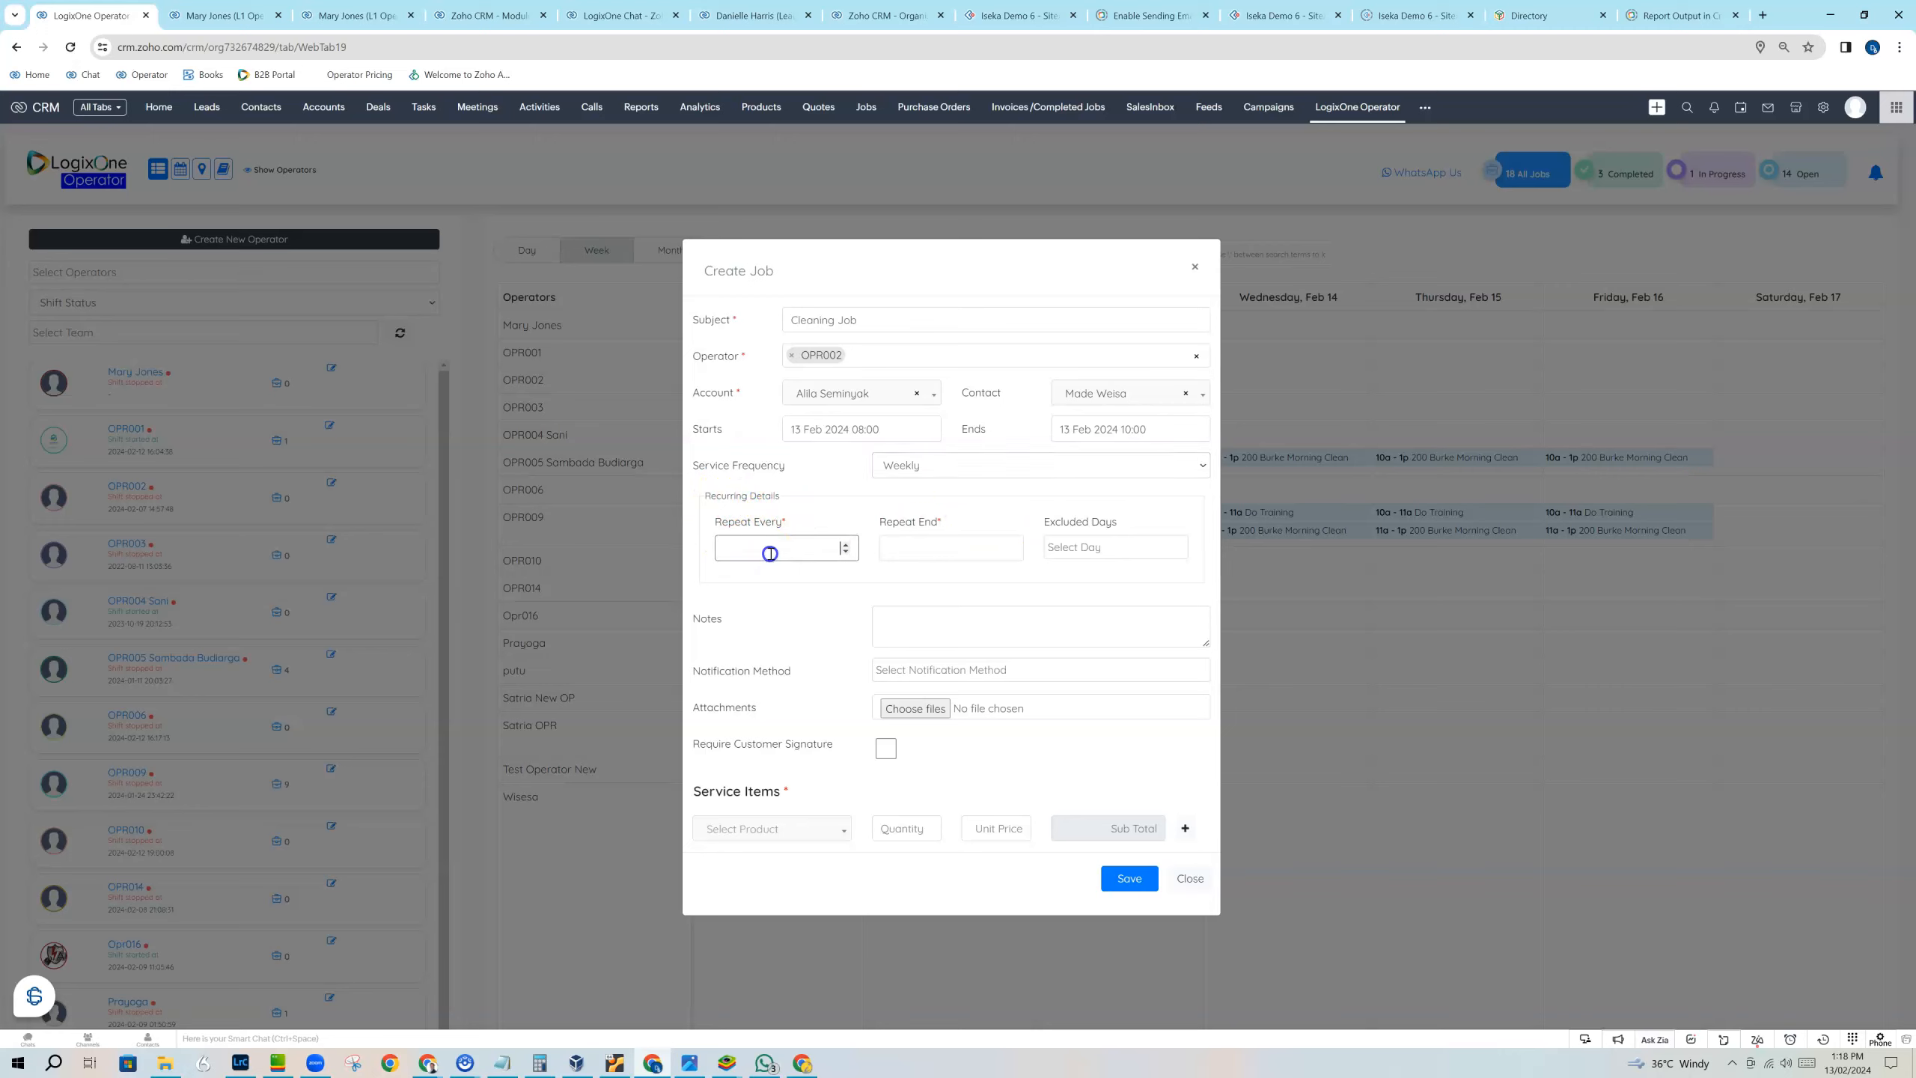
{"action": "left_click", "coordinate": [845, 544]}
Set the recurrence to end on 30 April 2024 and exclude Sunday.
{"action": "left_click", "coordinate": [934, 550]}
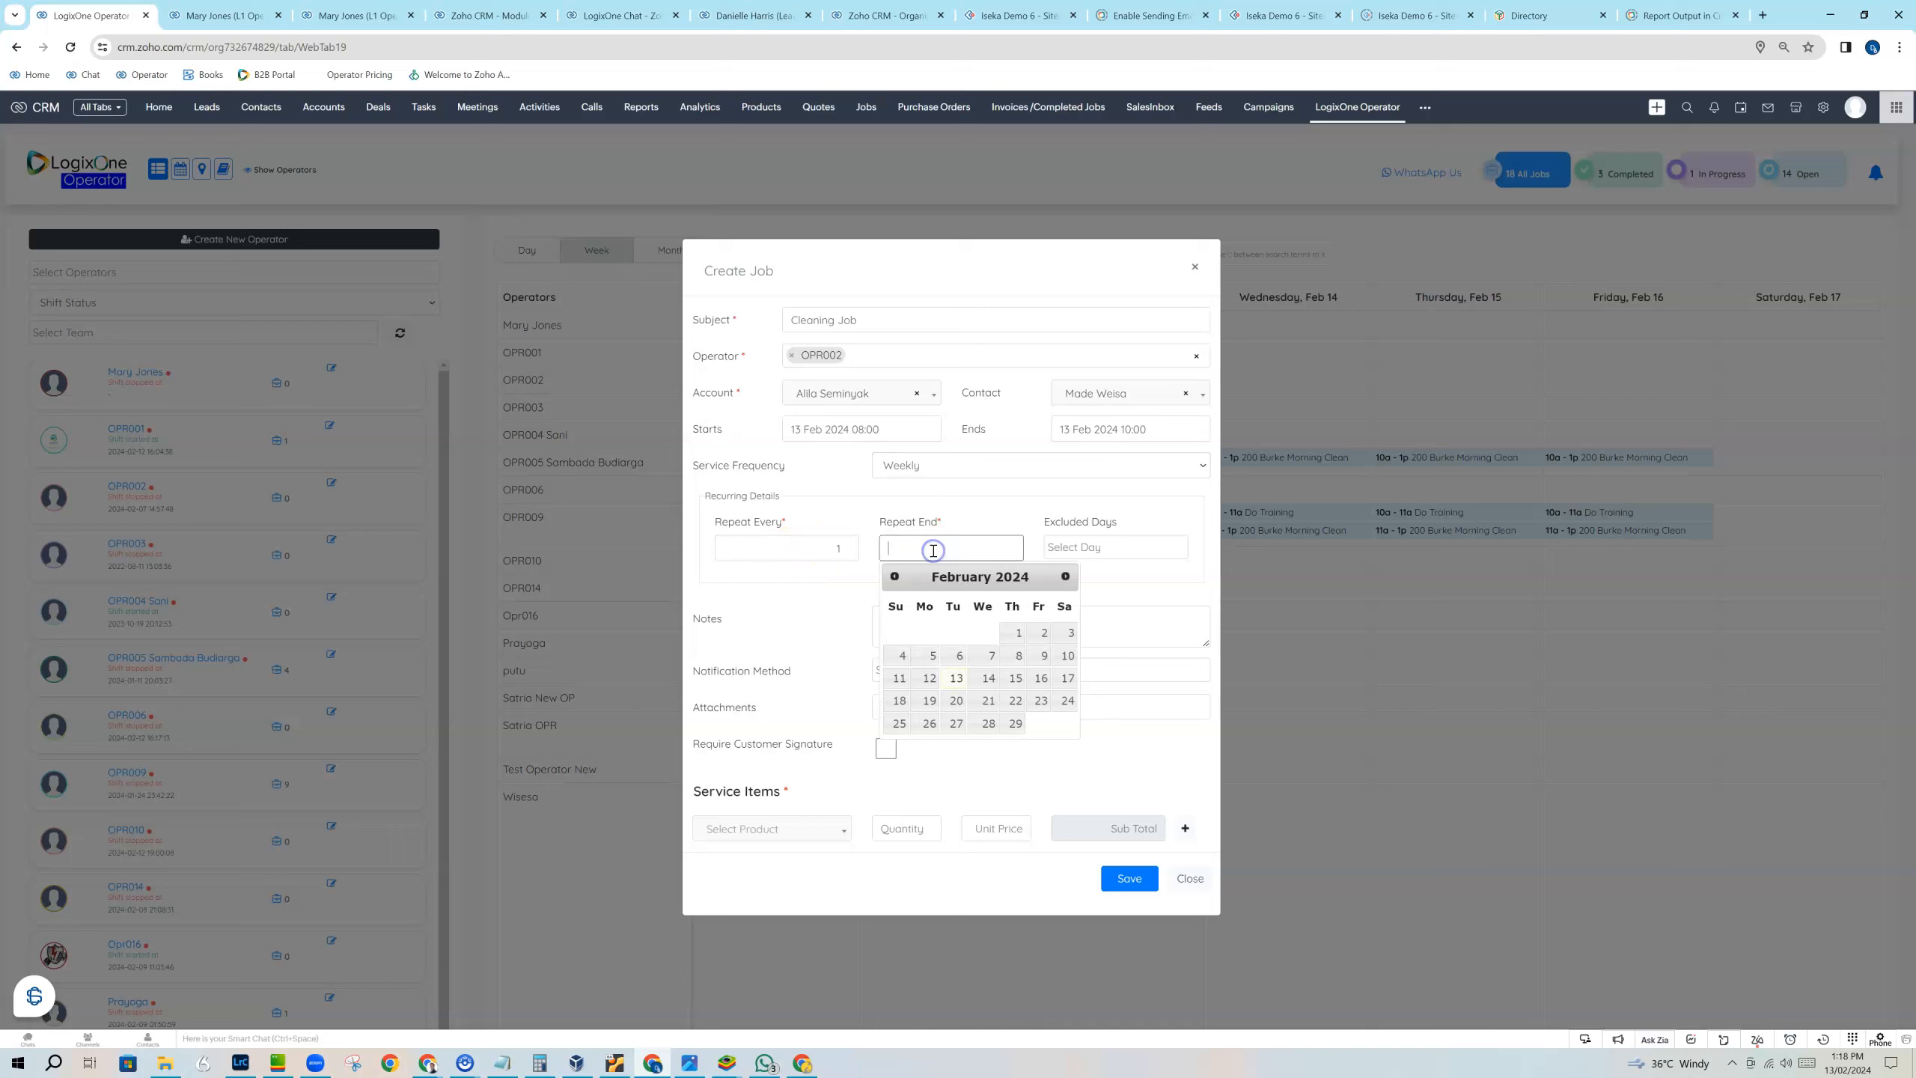
{"action": "left_click", "coordinate": [1065, 575]}
{"action": "left_click", "coordinate": [1065, 576]}
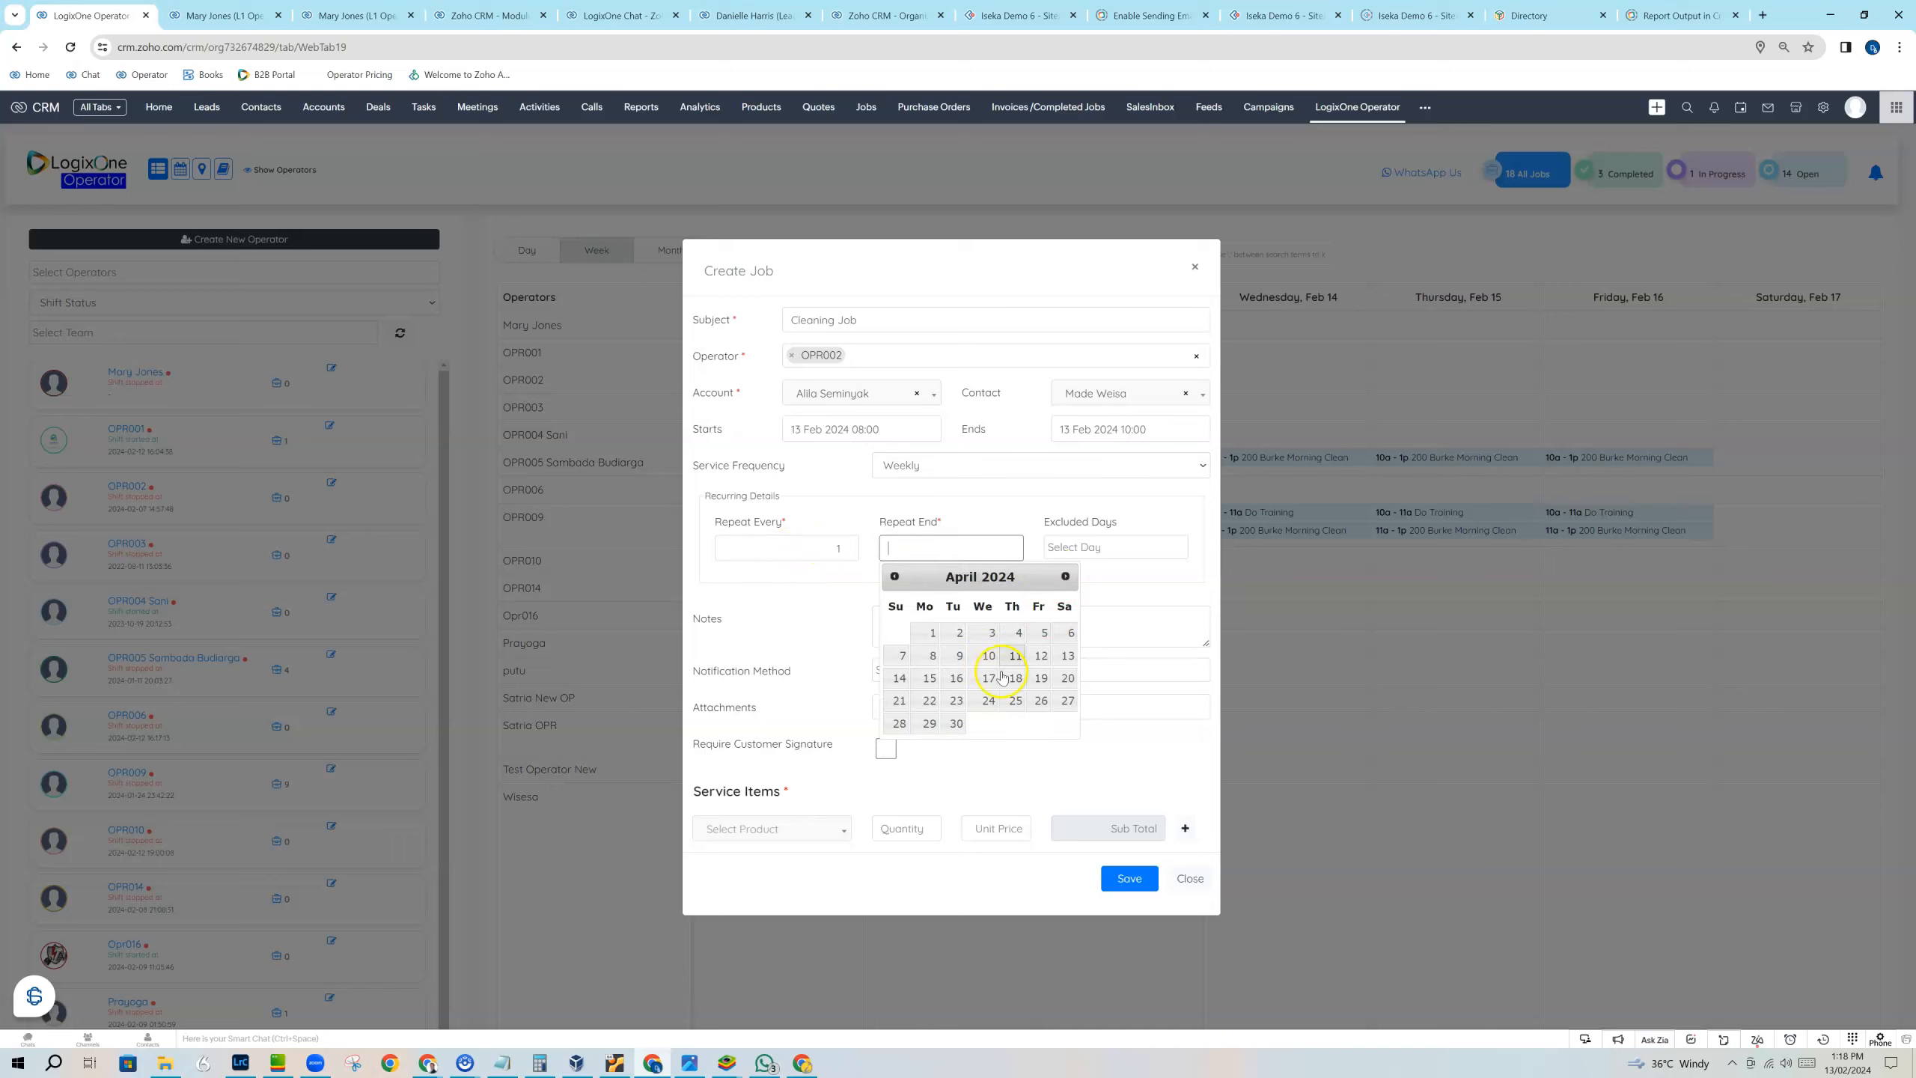
{"action": "left_click", "coordinate": [956, 723]}
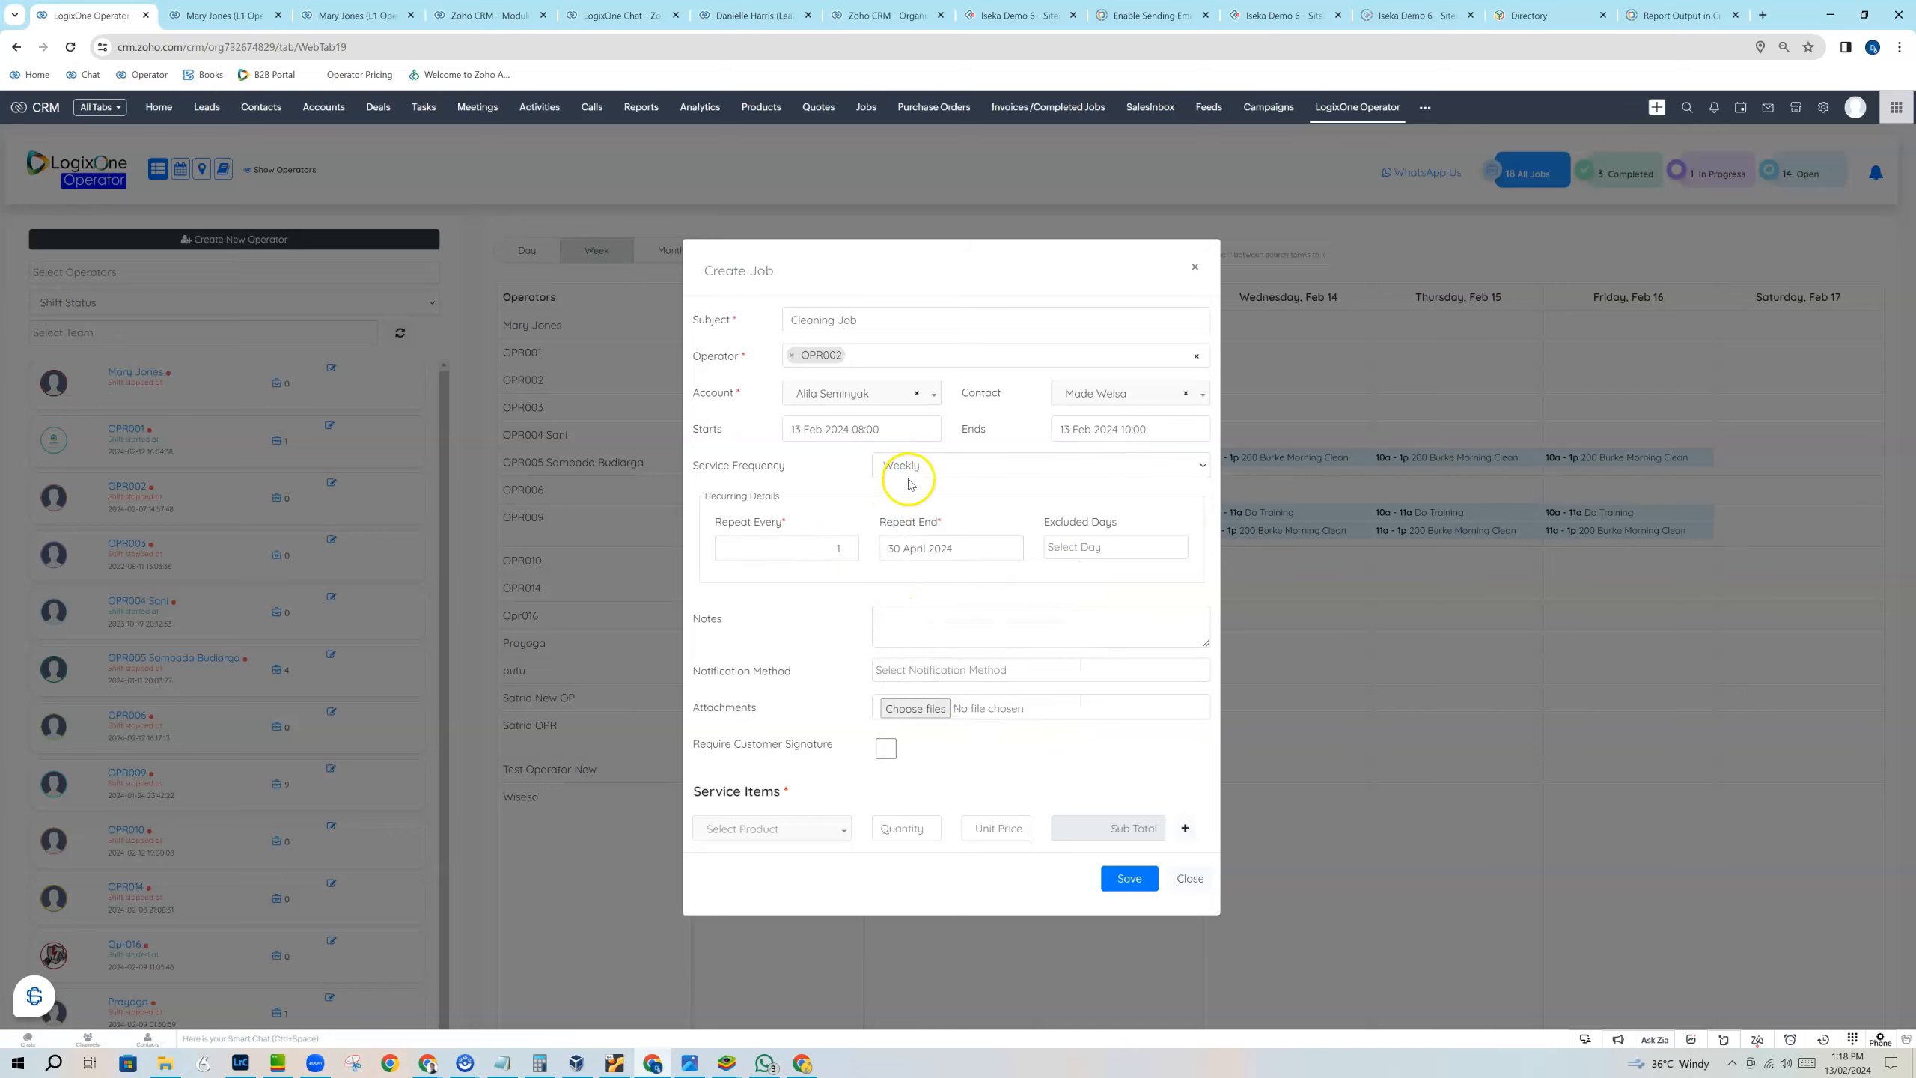
{"action": "left_click", "coordinate": [843, 549]}
{"action": "left_click", "coordinate": [1082, 548]}
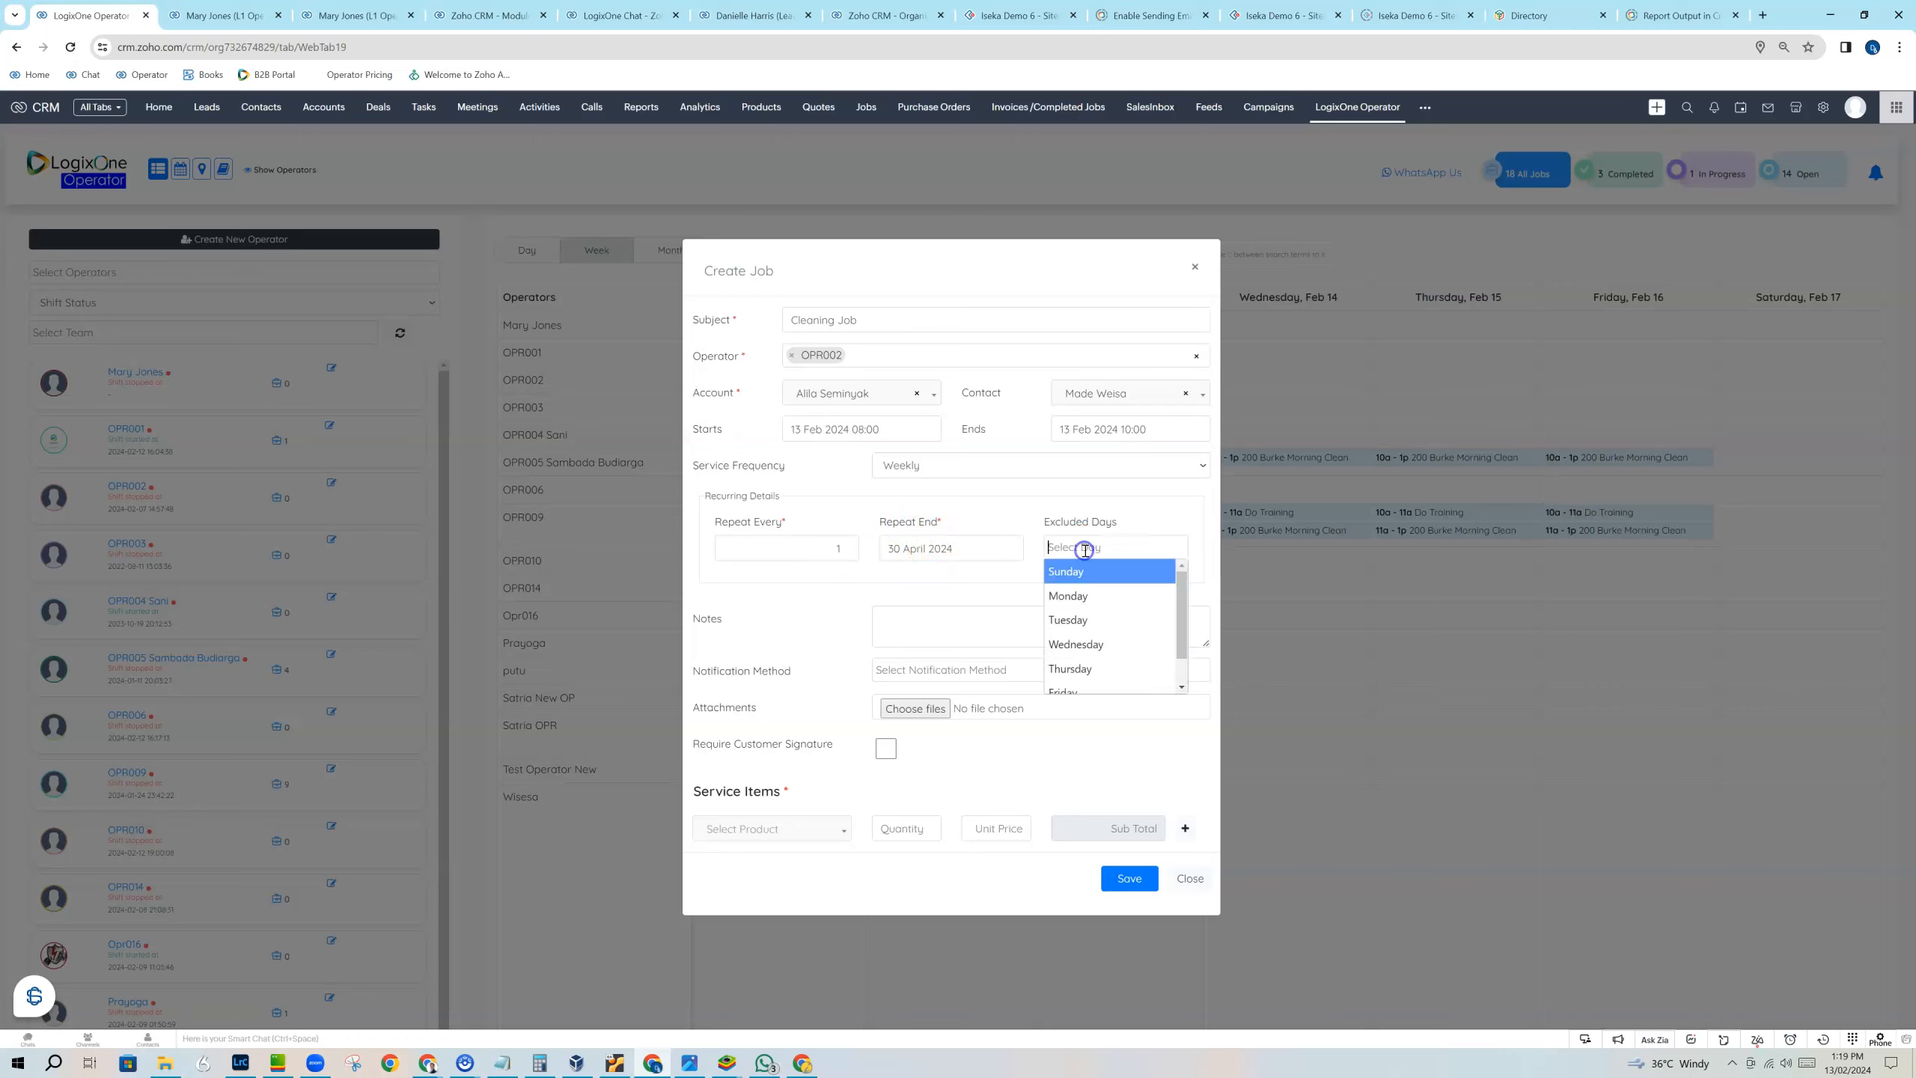
{"action": "left_click", "coordinate": [1082, 568]}
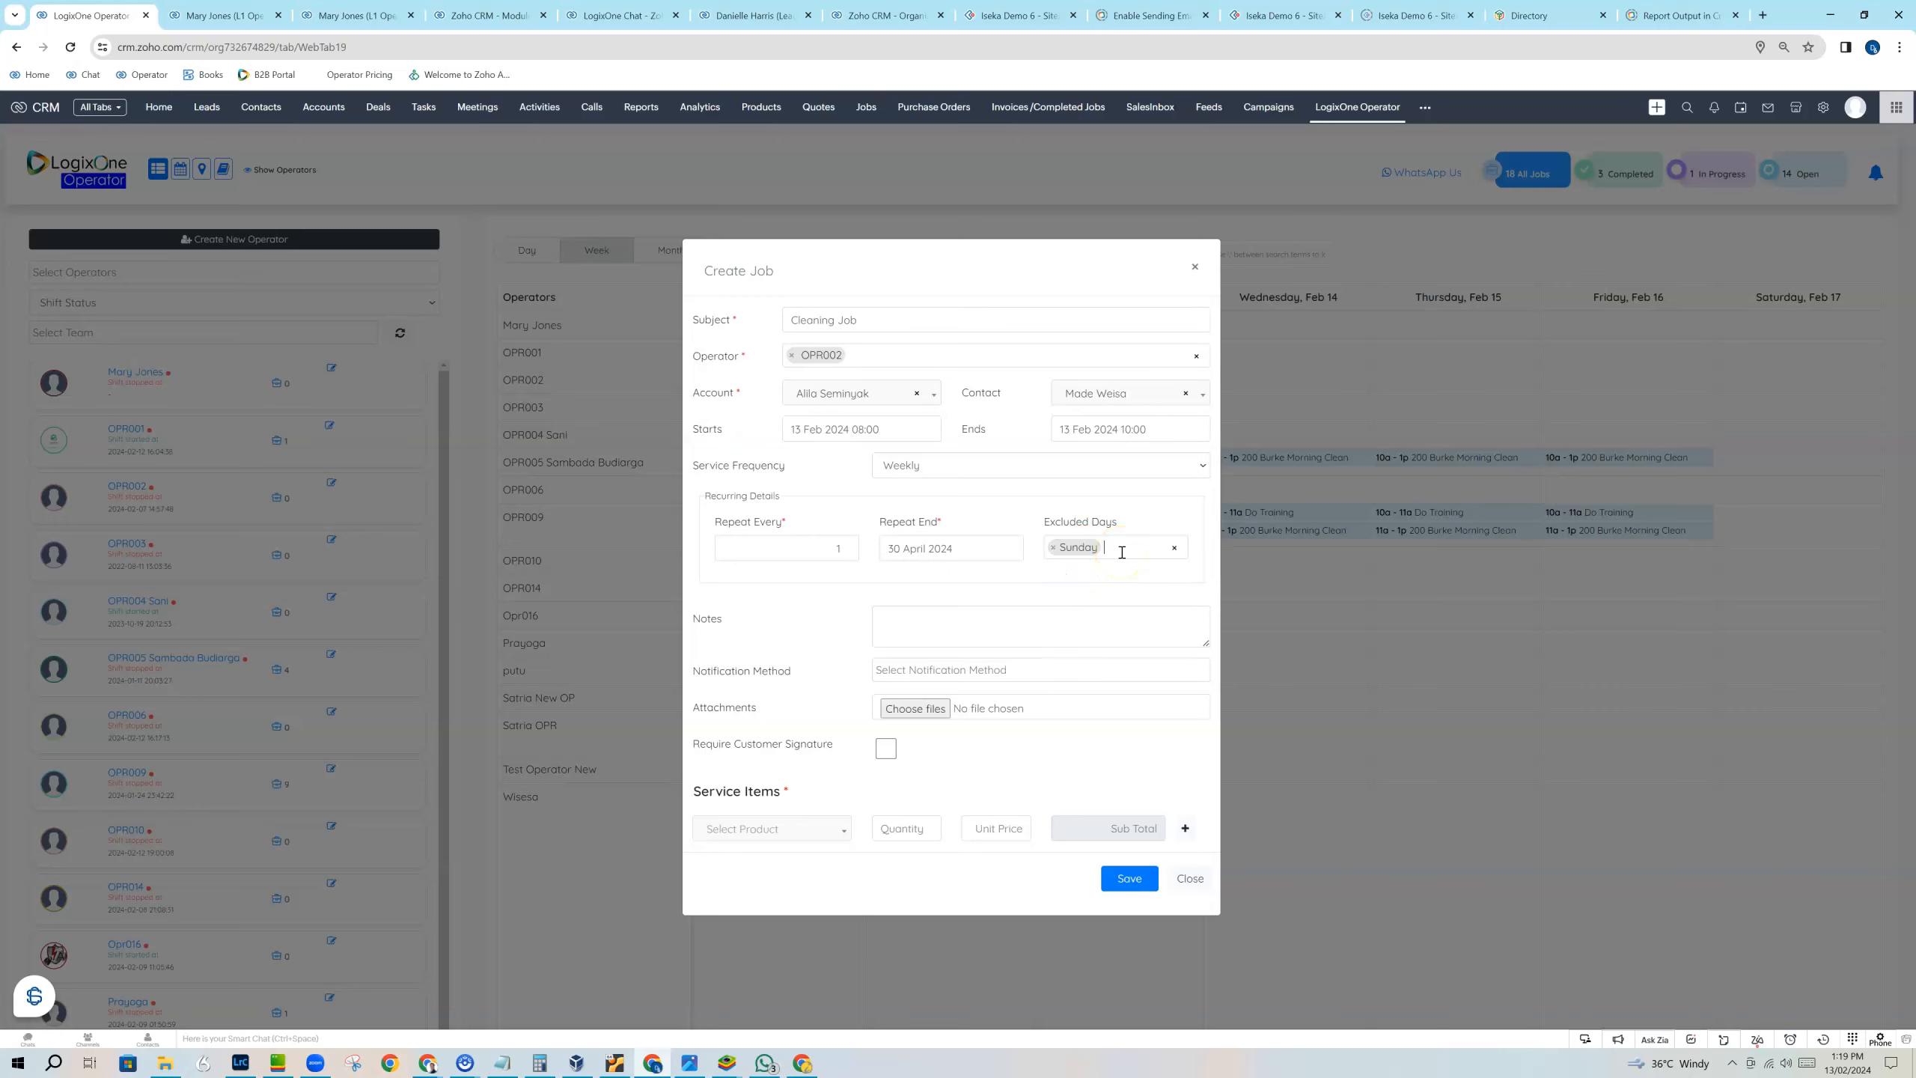
Enter "Please clean" in the job notes and choose Email and SMS as notification methods.
{"action": "left_click", "coordinate": [1013, 609]}
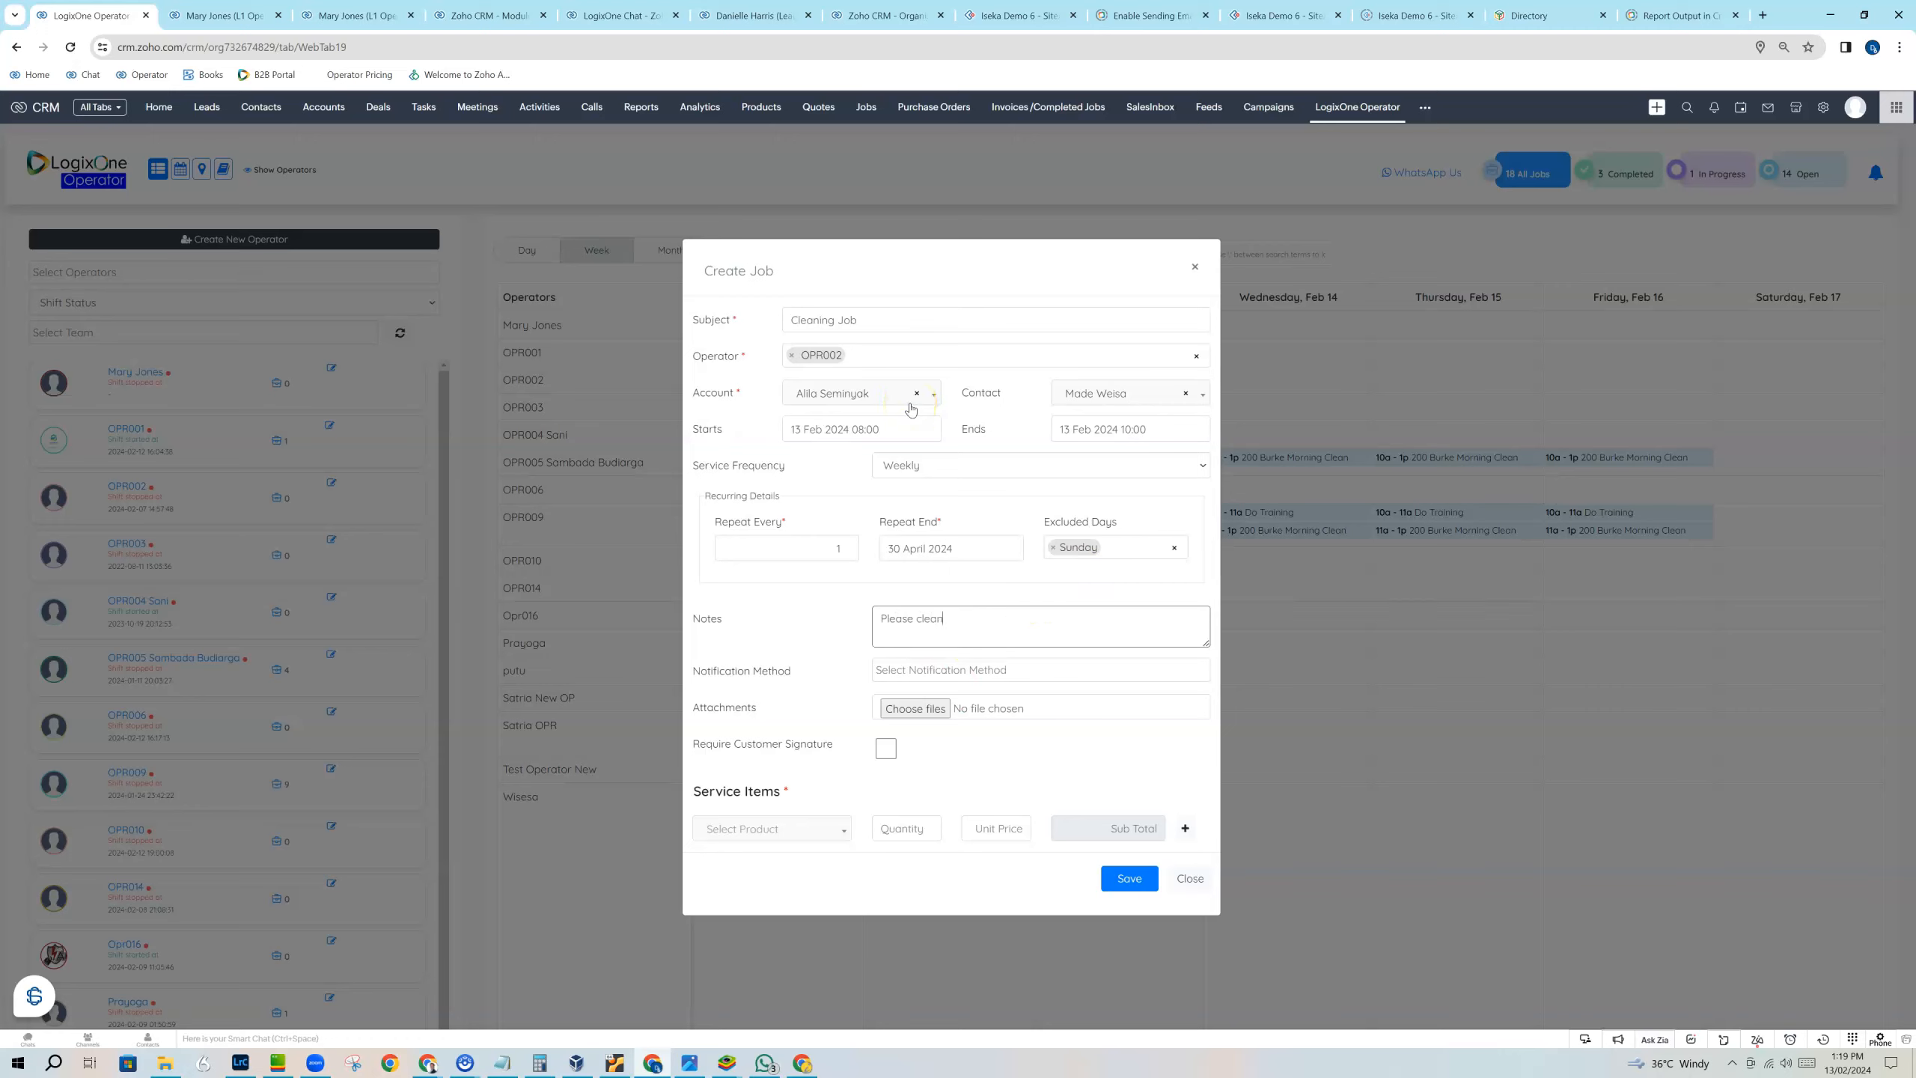
{"action": "left_click", "coordinate": [964, 667]}
{"action": "left_click", "coordinate": [954, 694]}
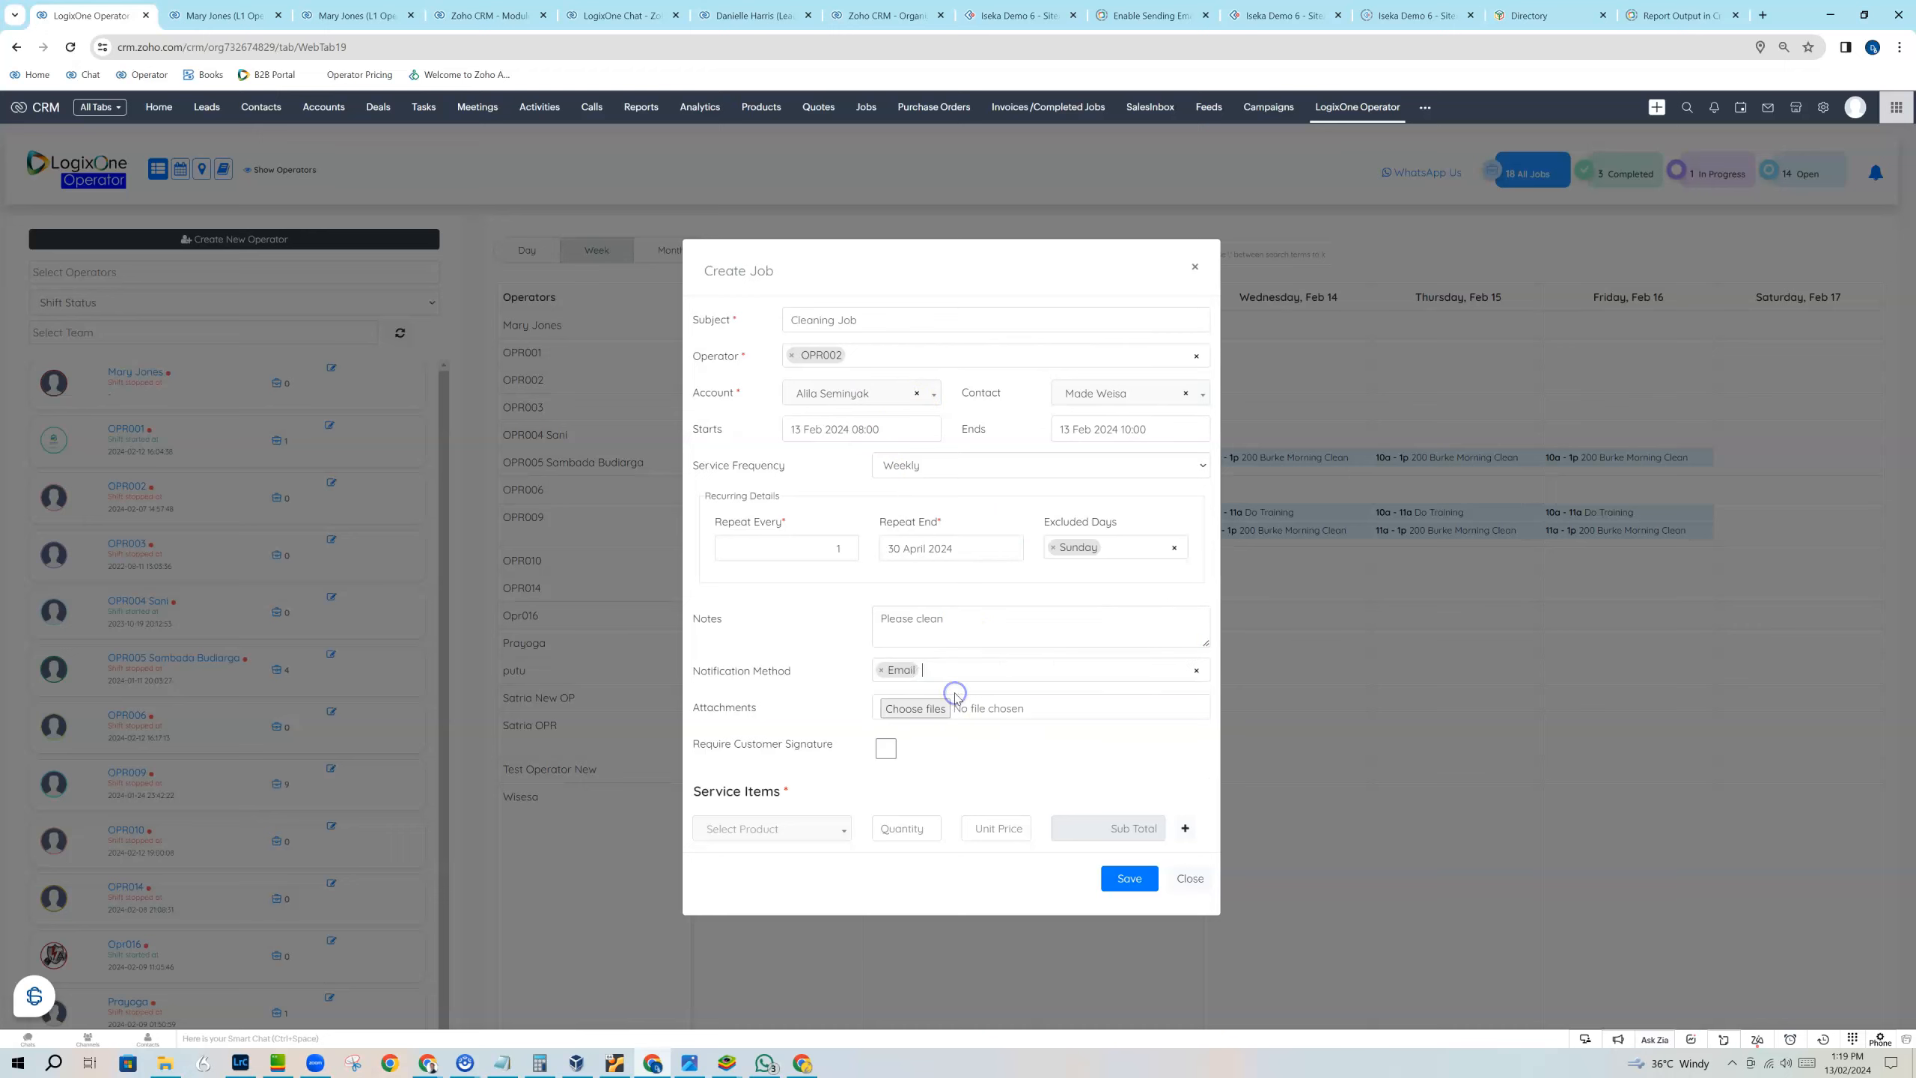
{"action": "left_click", "coordinate": [962, 676]}
{"action": "left_click", "coordinate": [950, 720]}
Attach the file "_LogixOne Operator Jan 2024 (2).jpg" from Downloads and require a customer signature.
{"action": "left_click", "coordinate": [934, 710]}
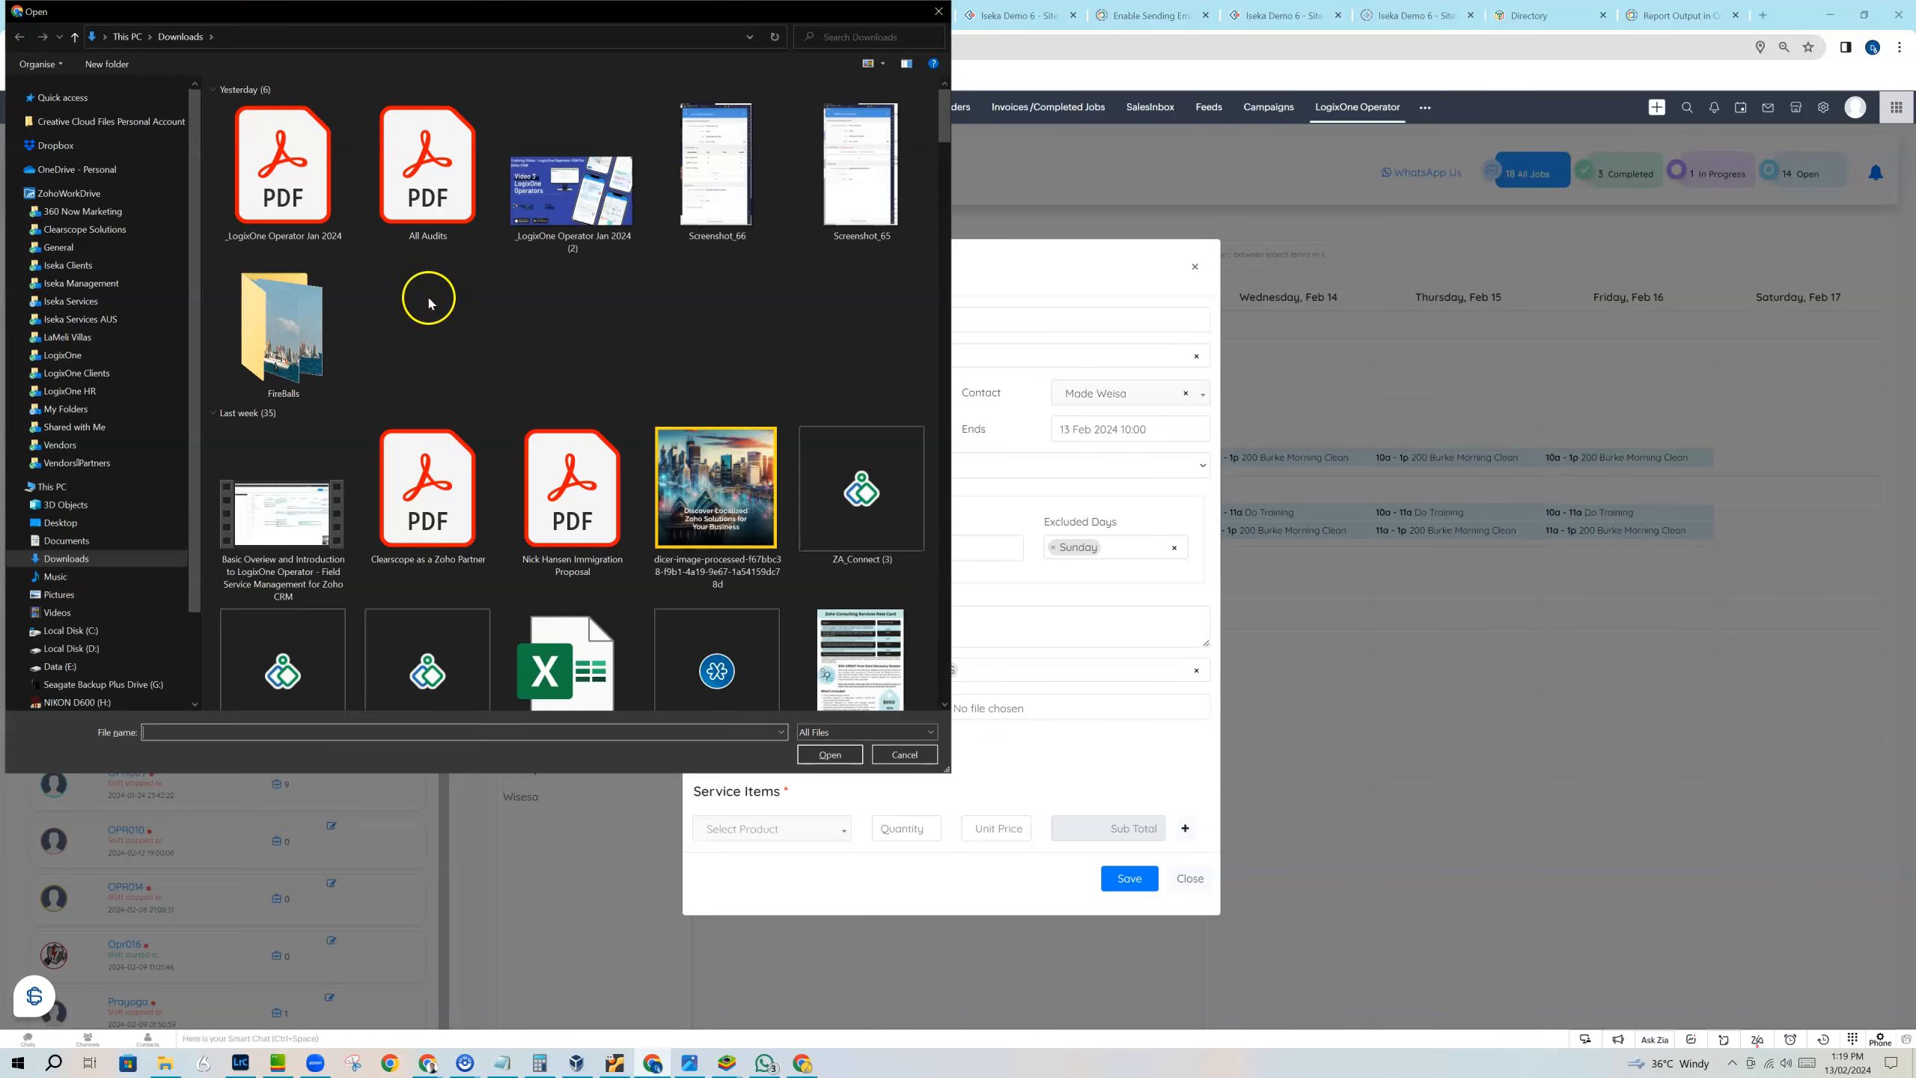
{"action": "left_click", "coordinate": [572, 189]}
{"action": "left_click", "coordinate": [838, 755]}
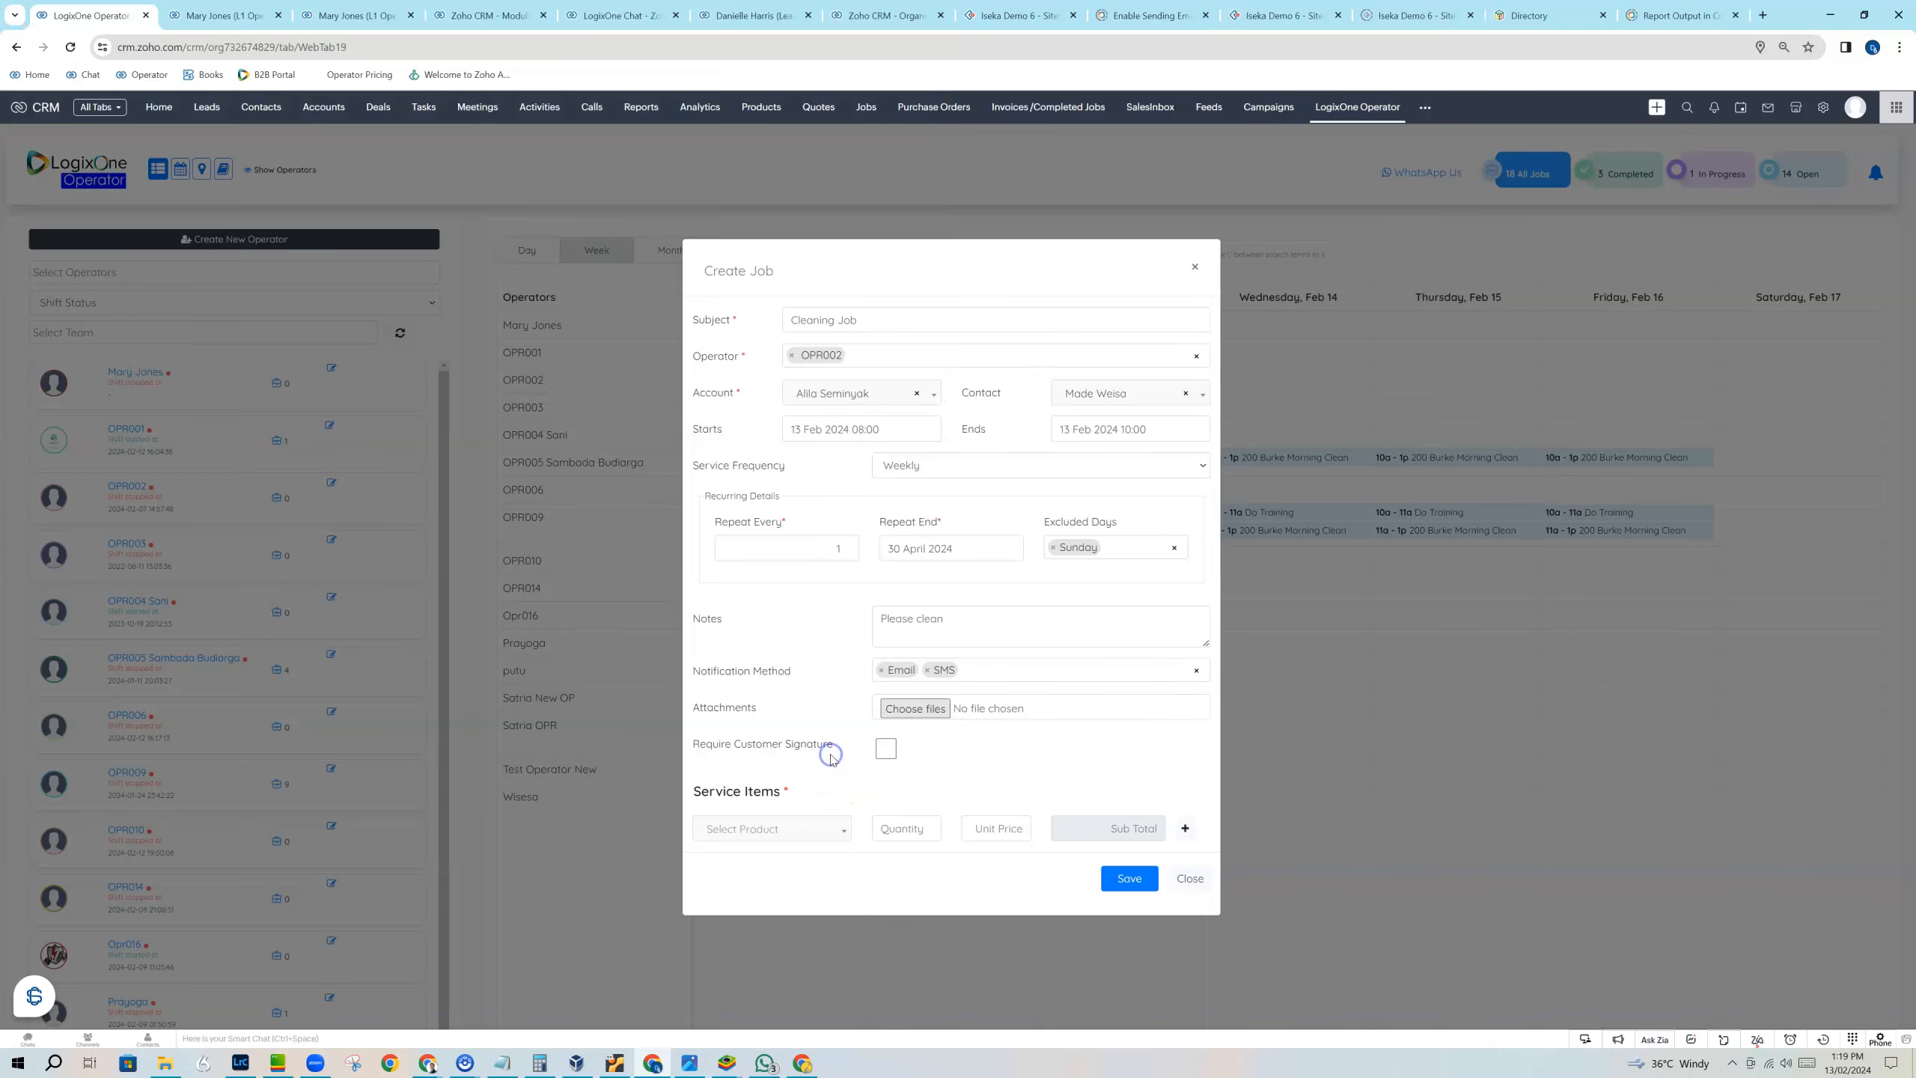
{"action": "left_click", "coordinate": [887, 747]}
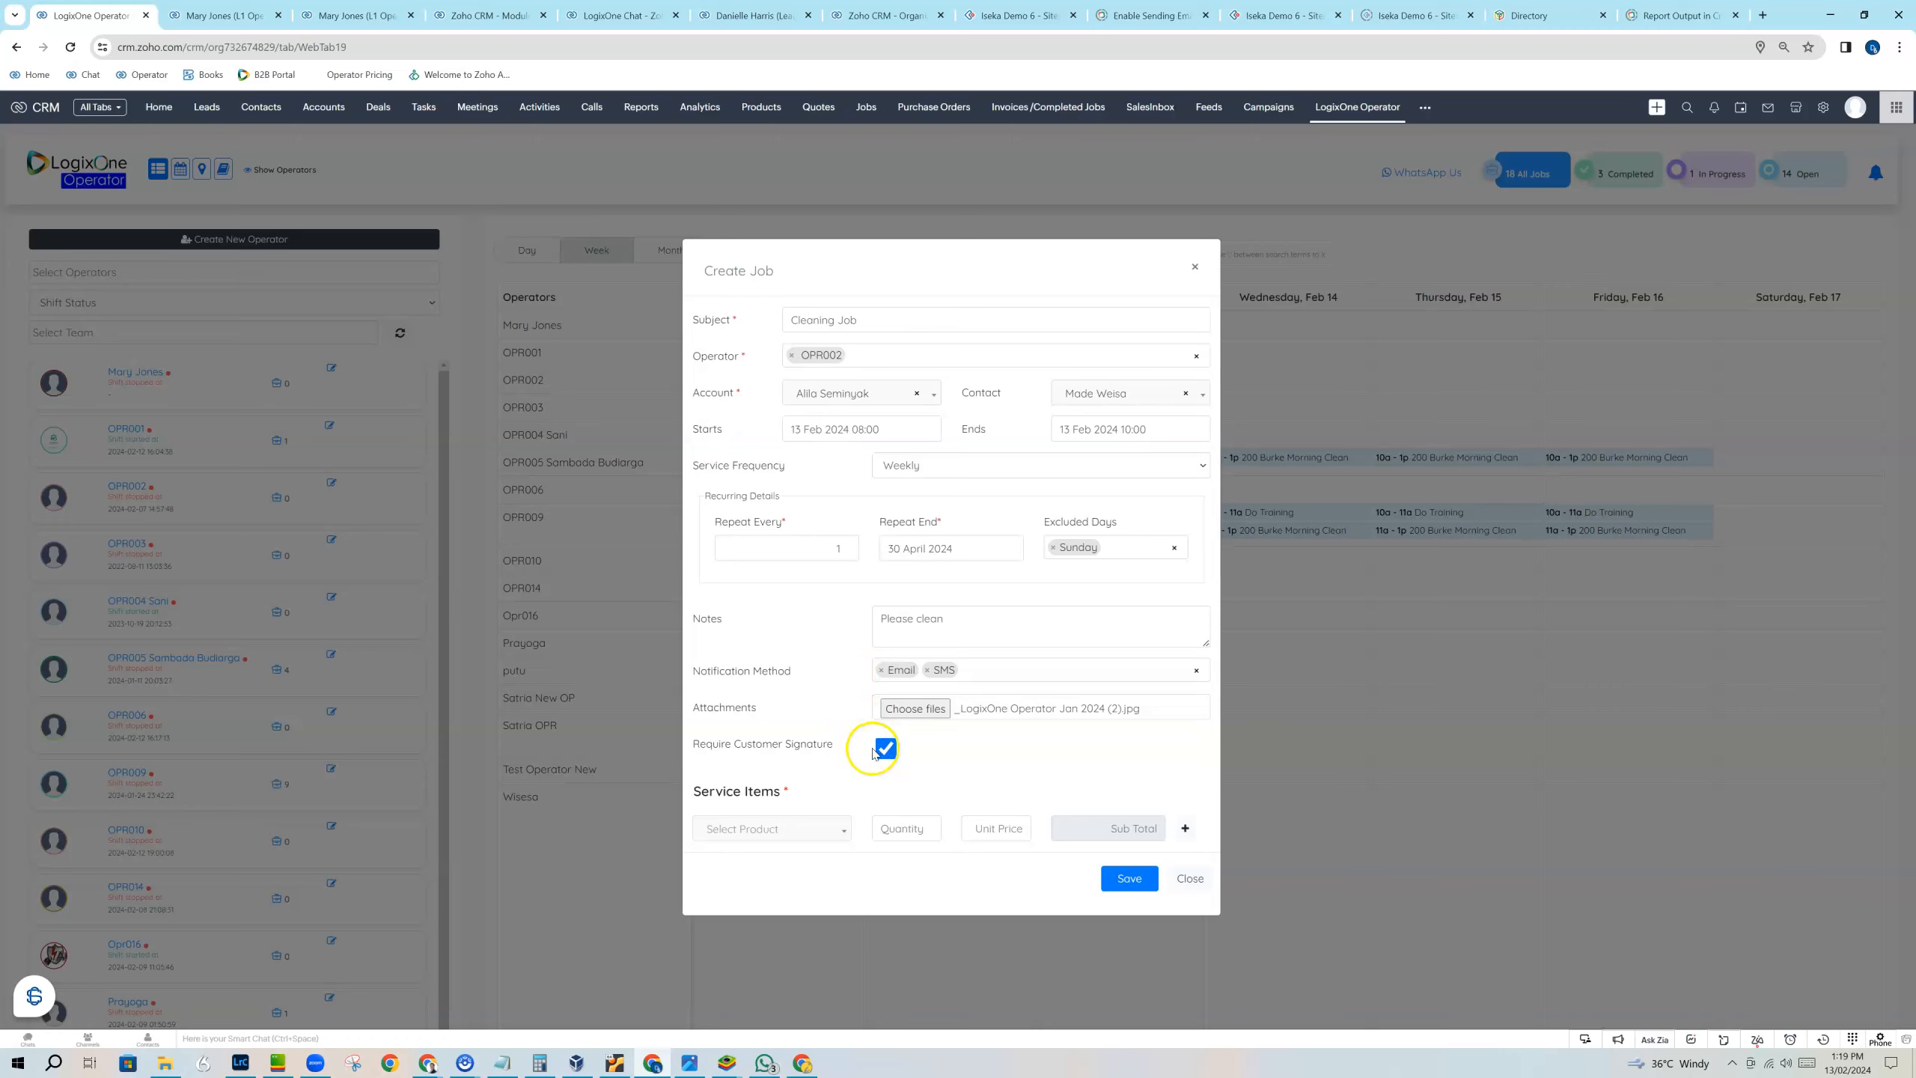
Add the 1 Hour full service clean product as a service item with quantity 2.
{"action": "left_click", "coordinate": [827, 827]}
{"action": "left_click", "coordinate": [769, 881]}
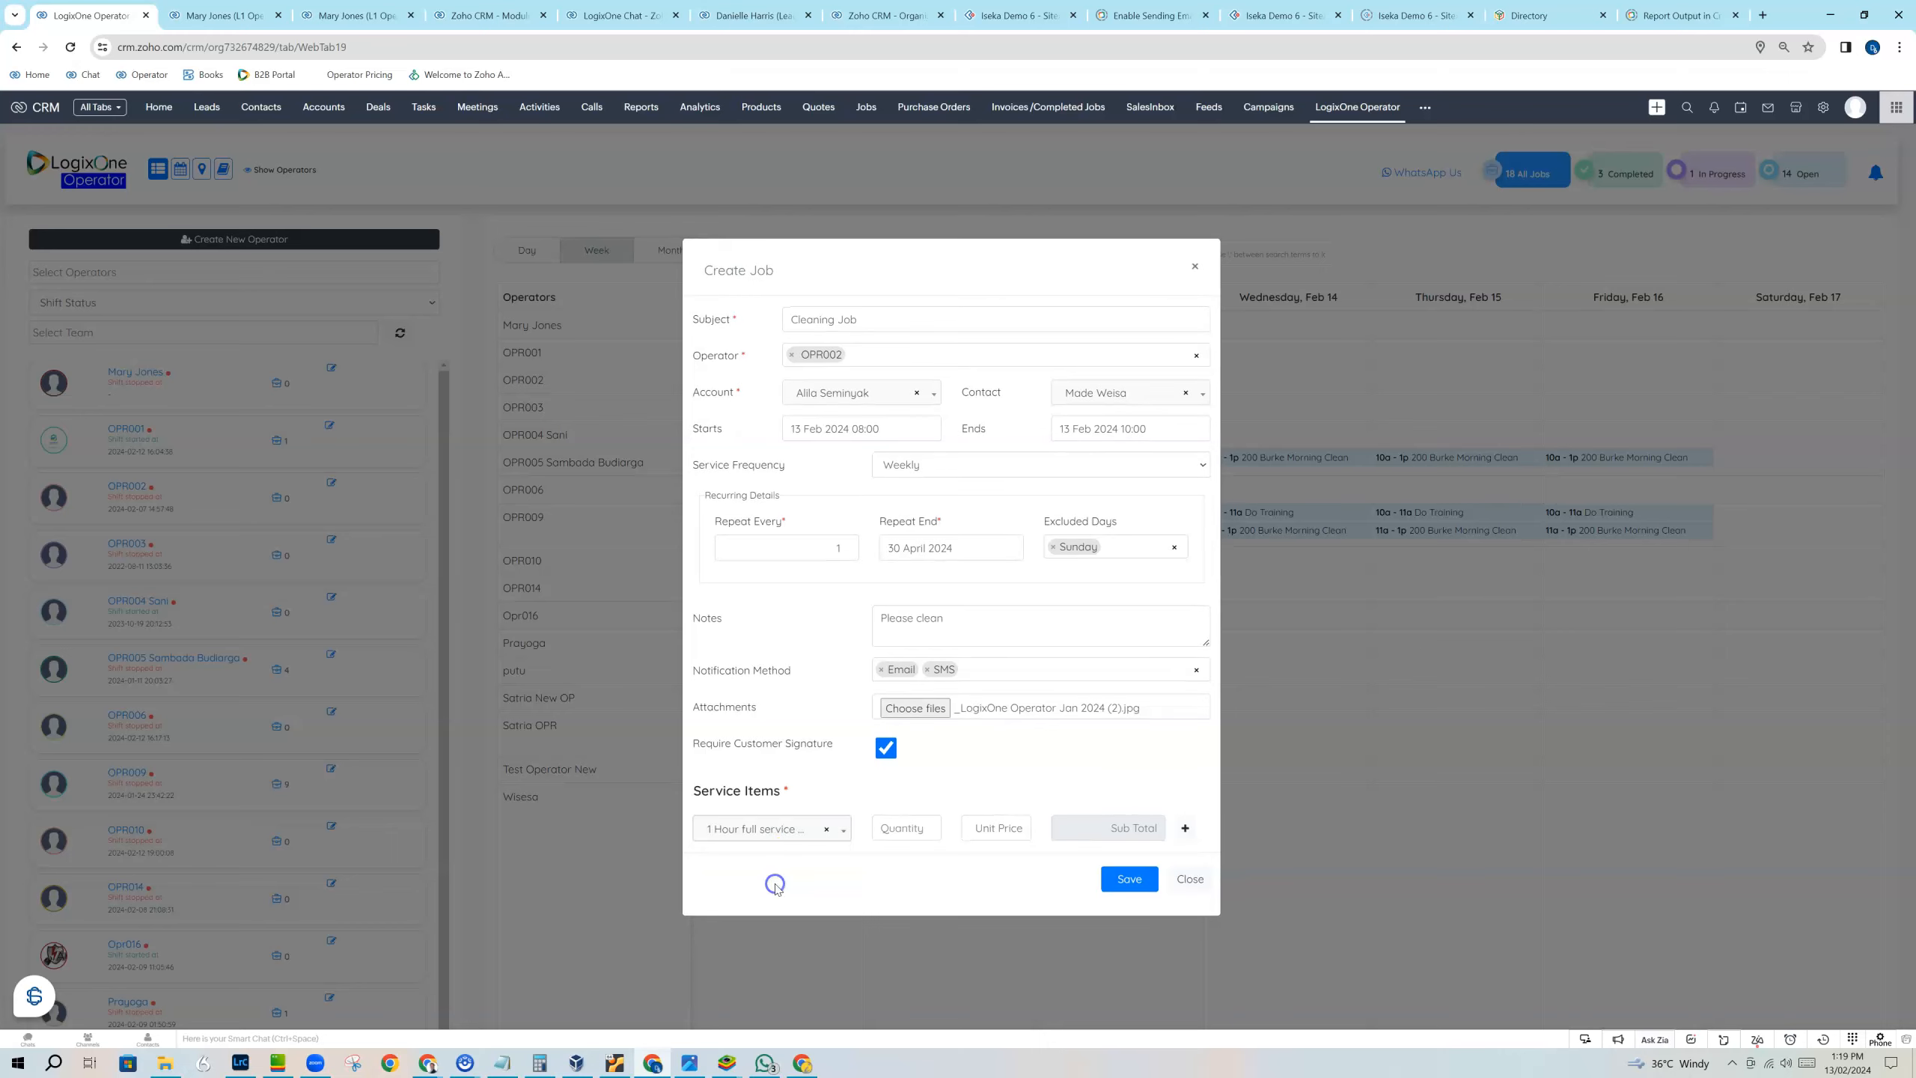
{"action": "left_click", "coordinate": [890, 828]}
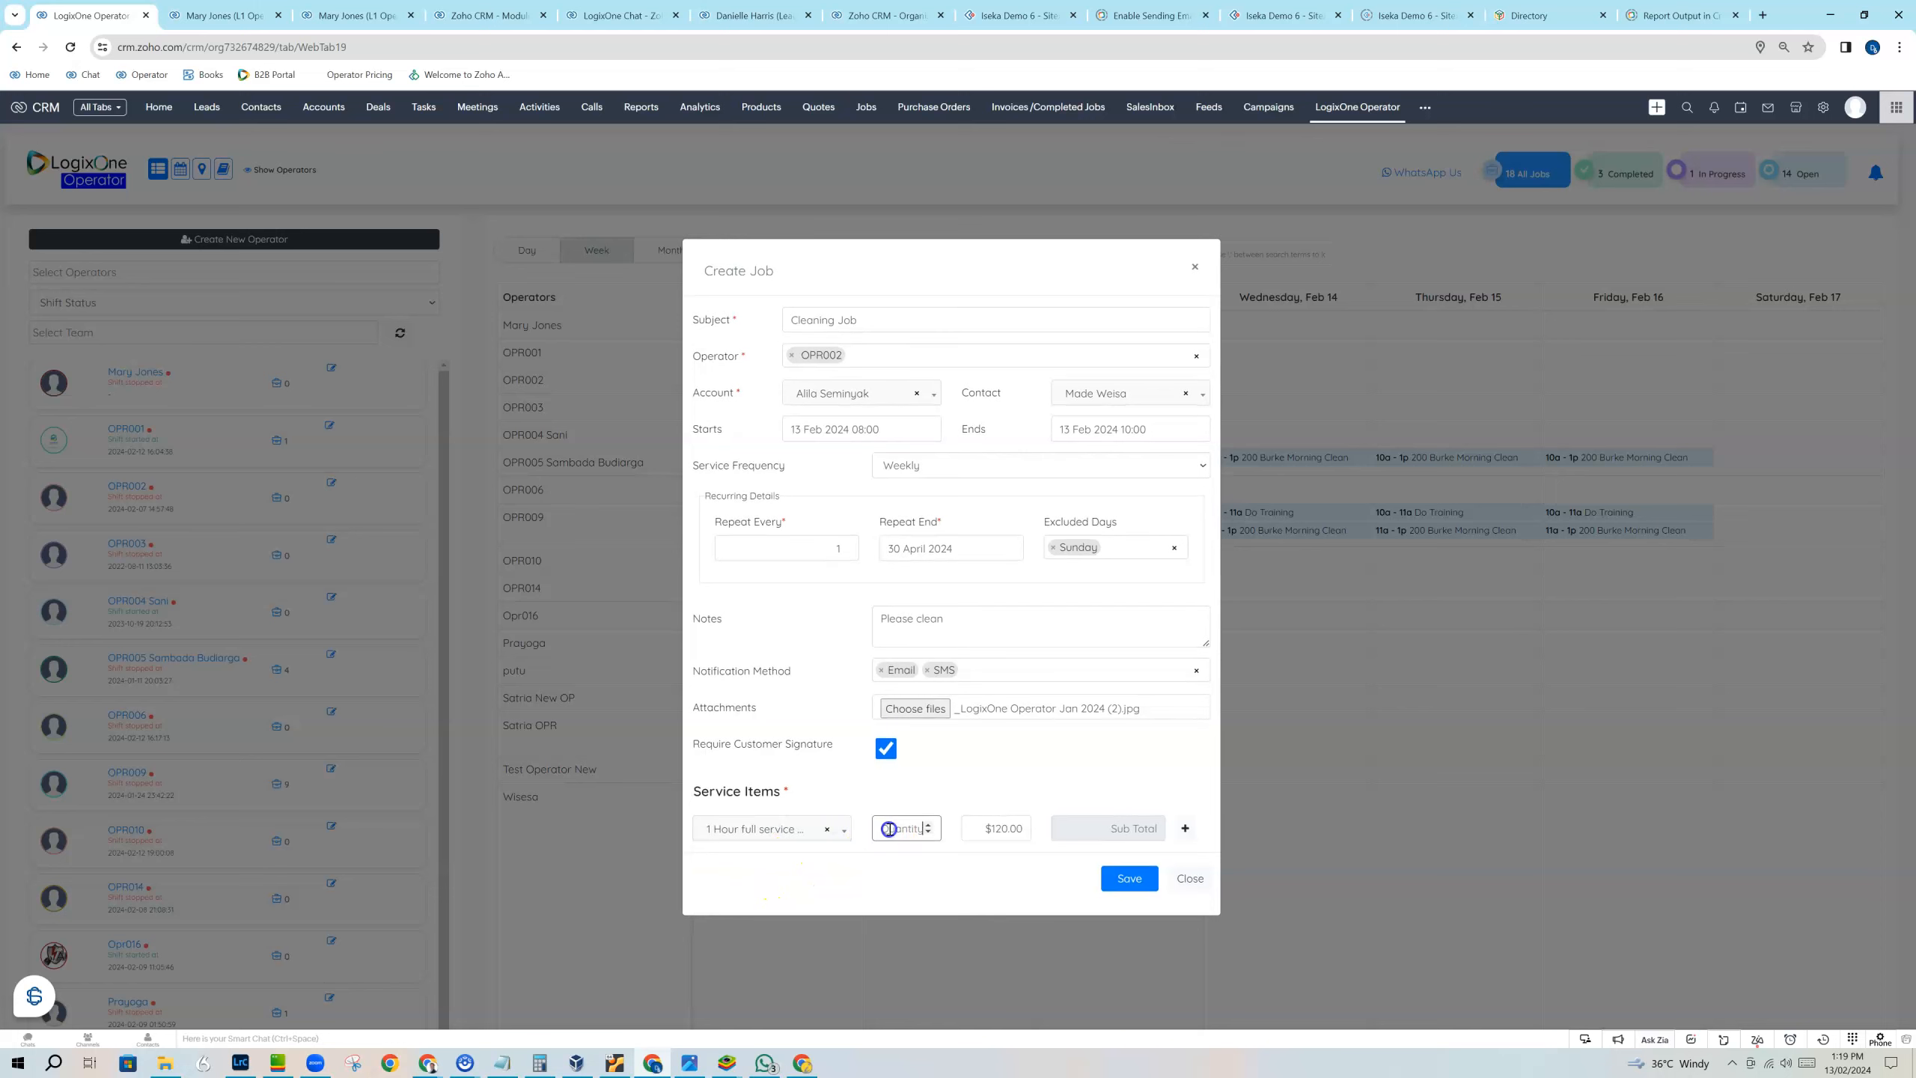
{"action": "type", "text": "2"}
{"action": "left_click", "coordinate": [973, 828]}
Add Window Cleaning as a second service item with quantity 20, and save the job.
{"action": "left_click", "coordinate": [1178, 833]}
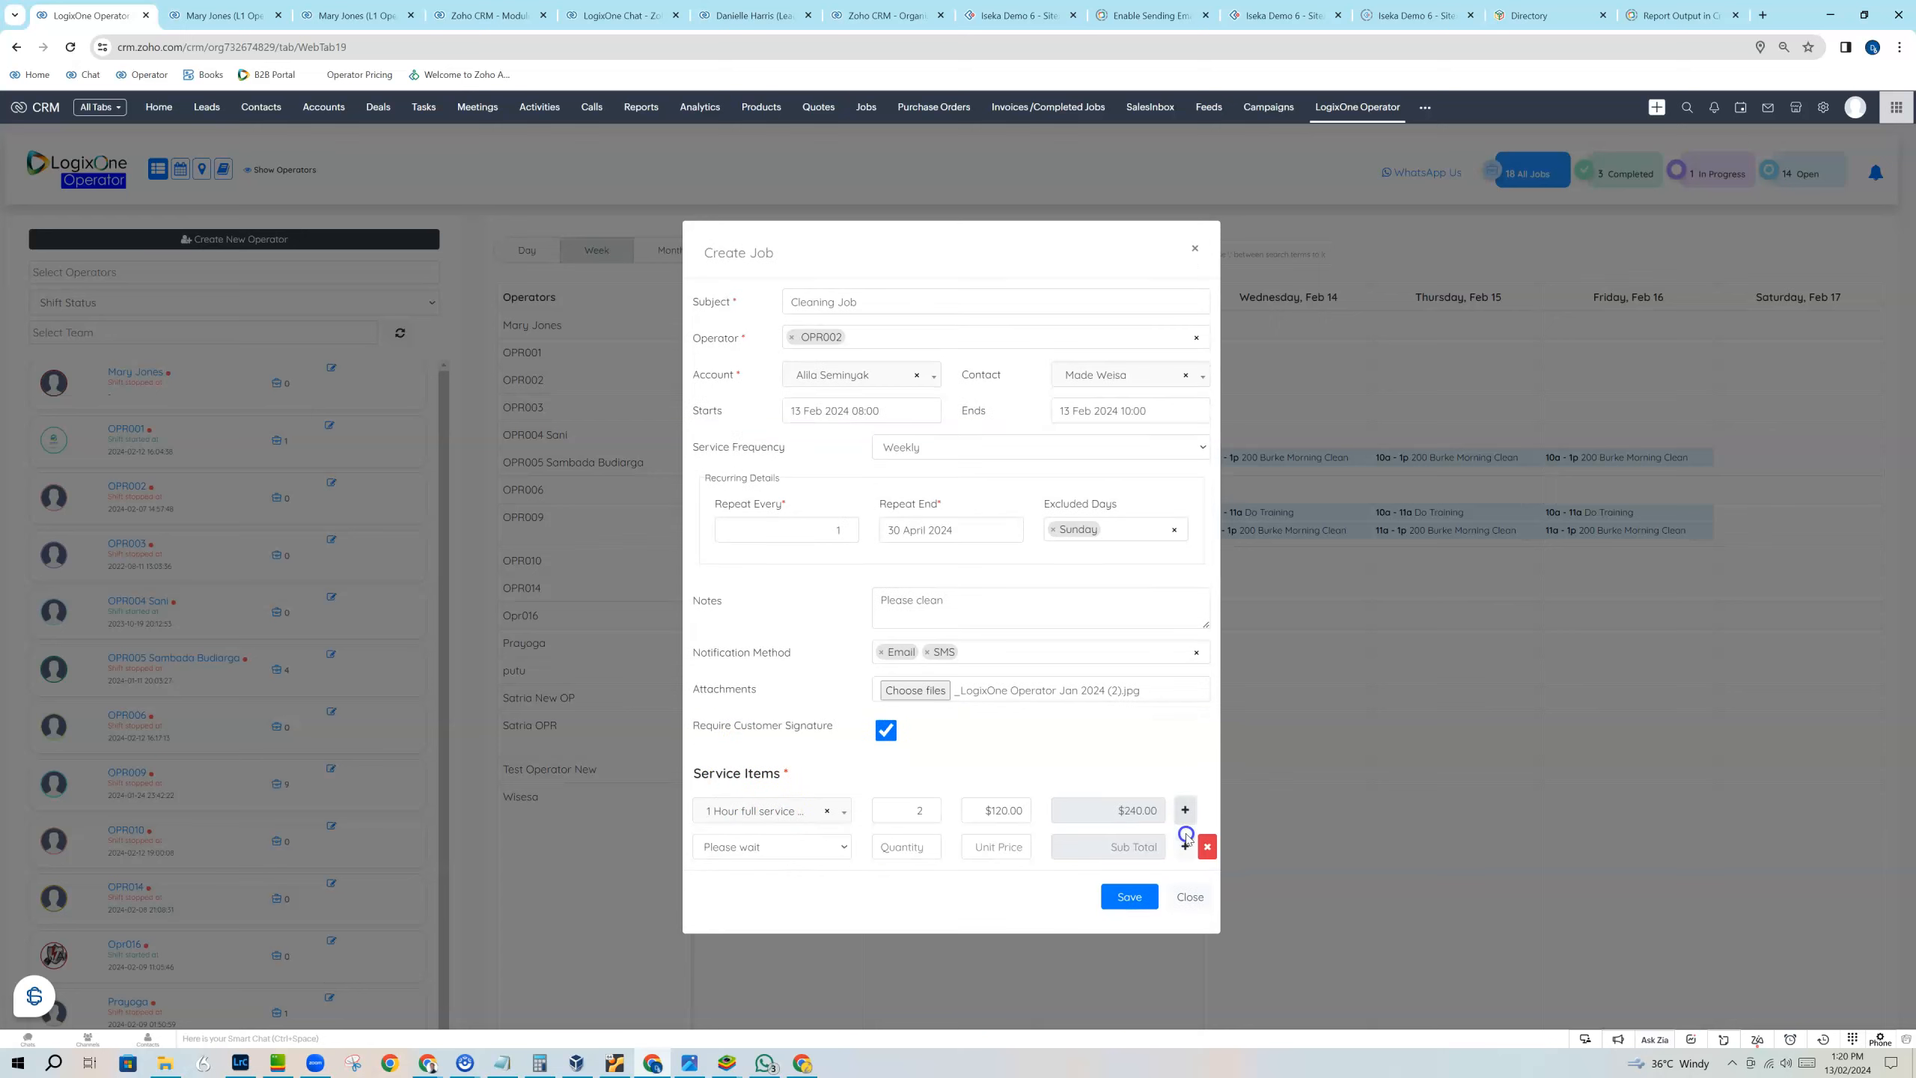
{"action": "left_click", "coordinate": [767, 847]}
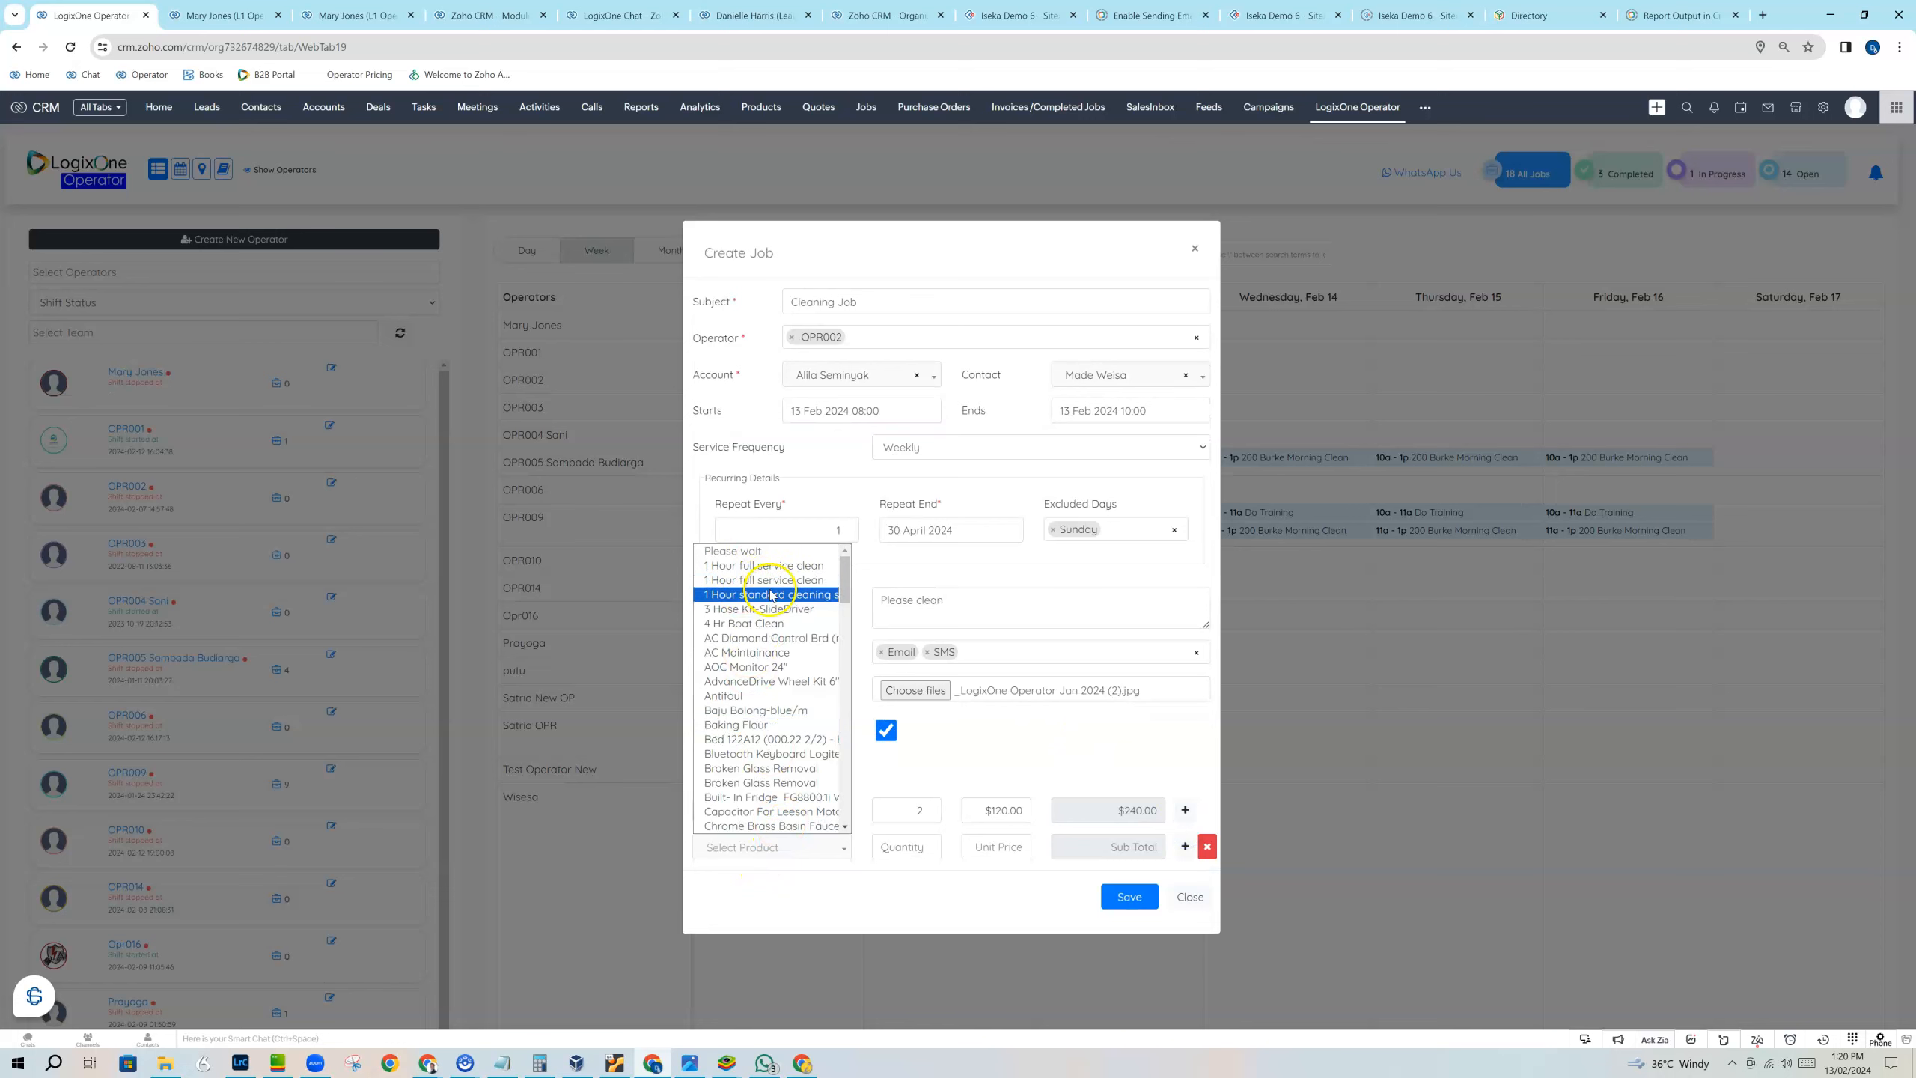
{"action": "scroll", "coordinate": [799, 710], "scroll_direction": "down", "scroll_amount": 8}
{"action": "scroll", "coordinate": [800, 721], "scroll_direction": "down", "scroll_amount": 10}
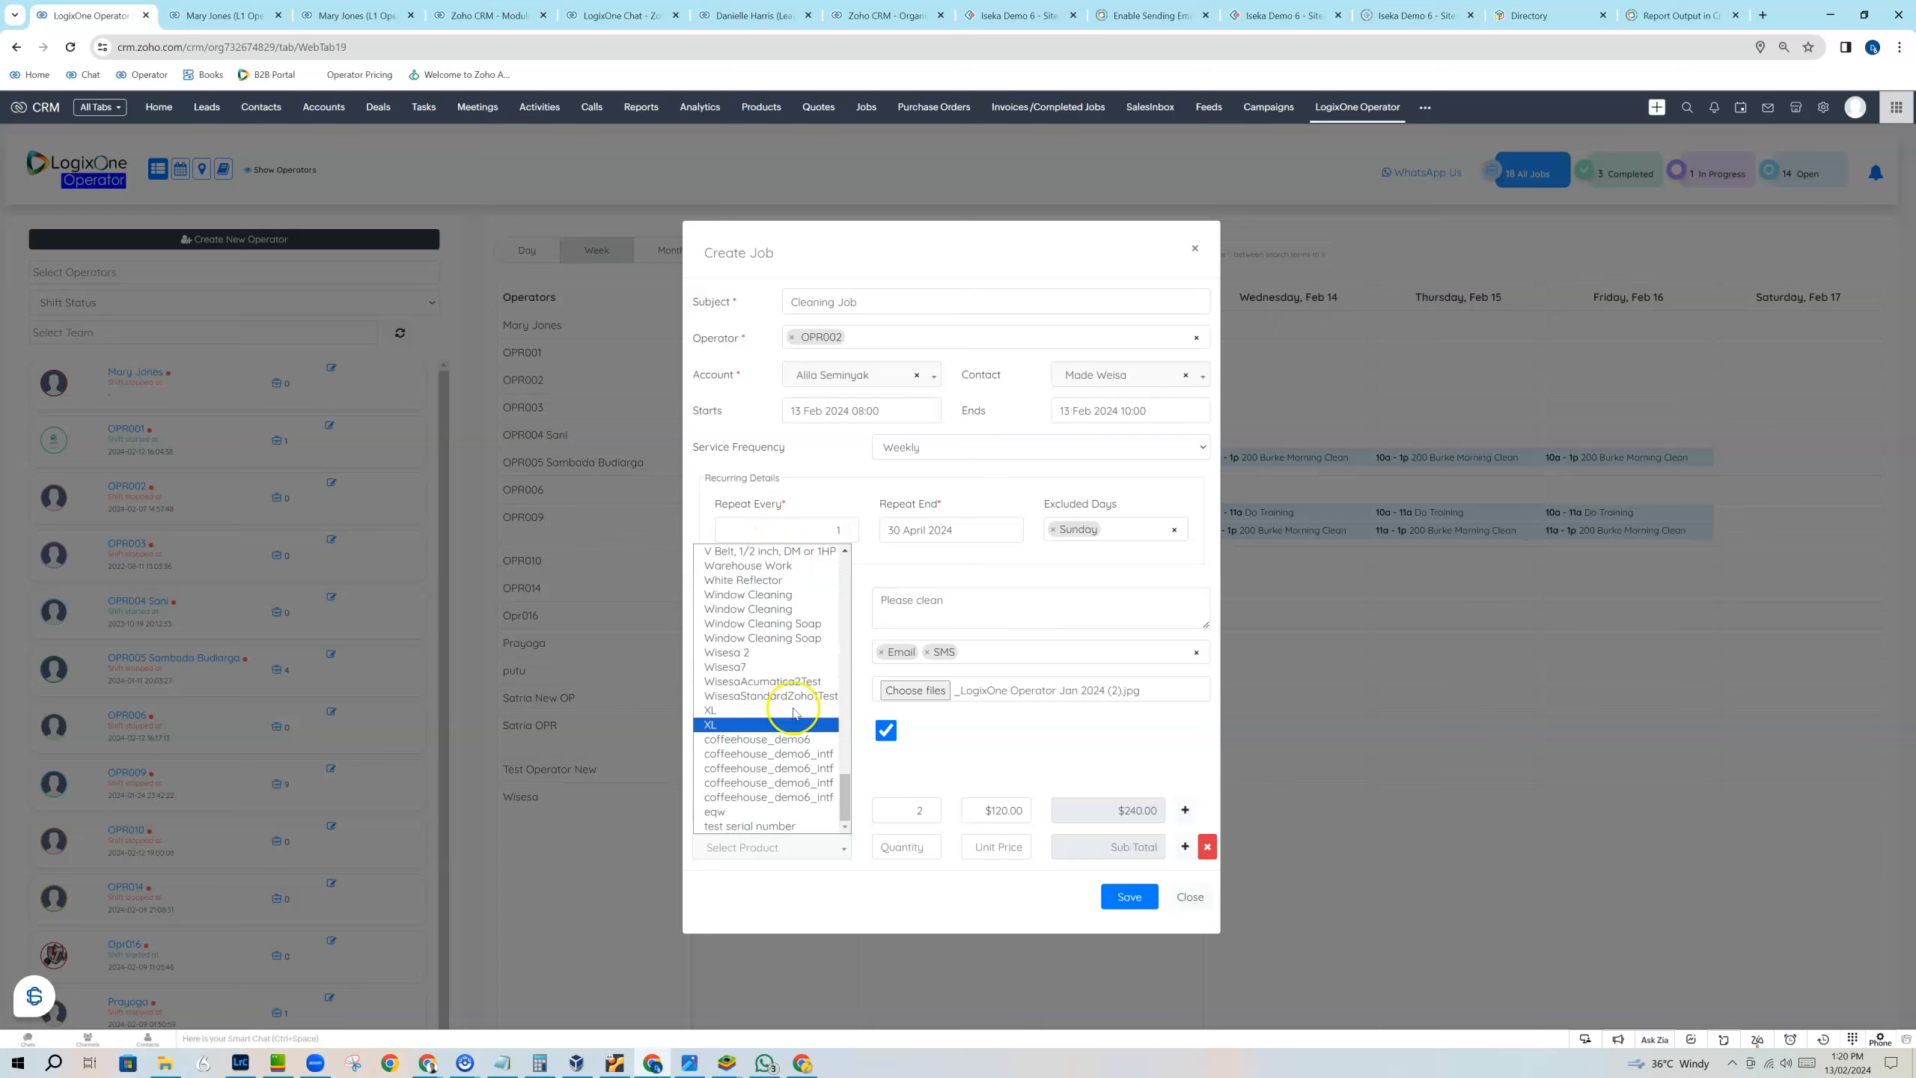
{"action": "left_click", "coordinate": [774, 602]}
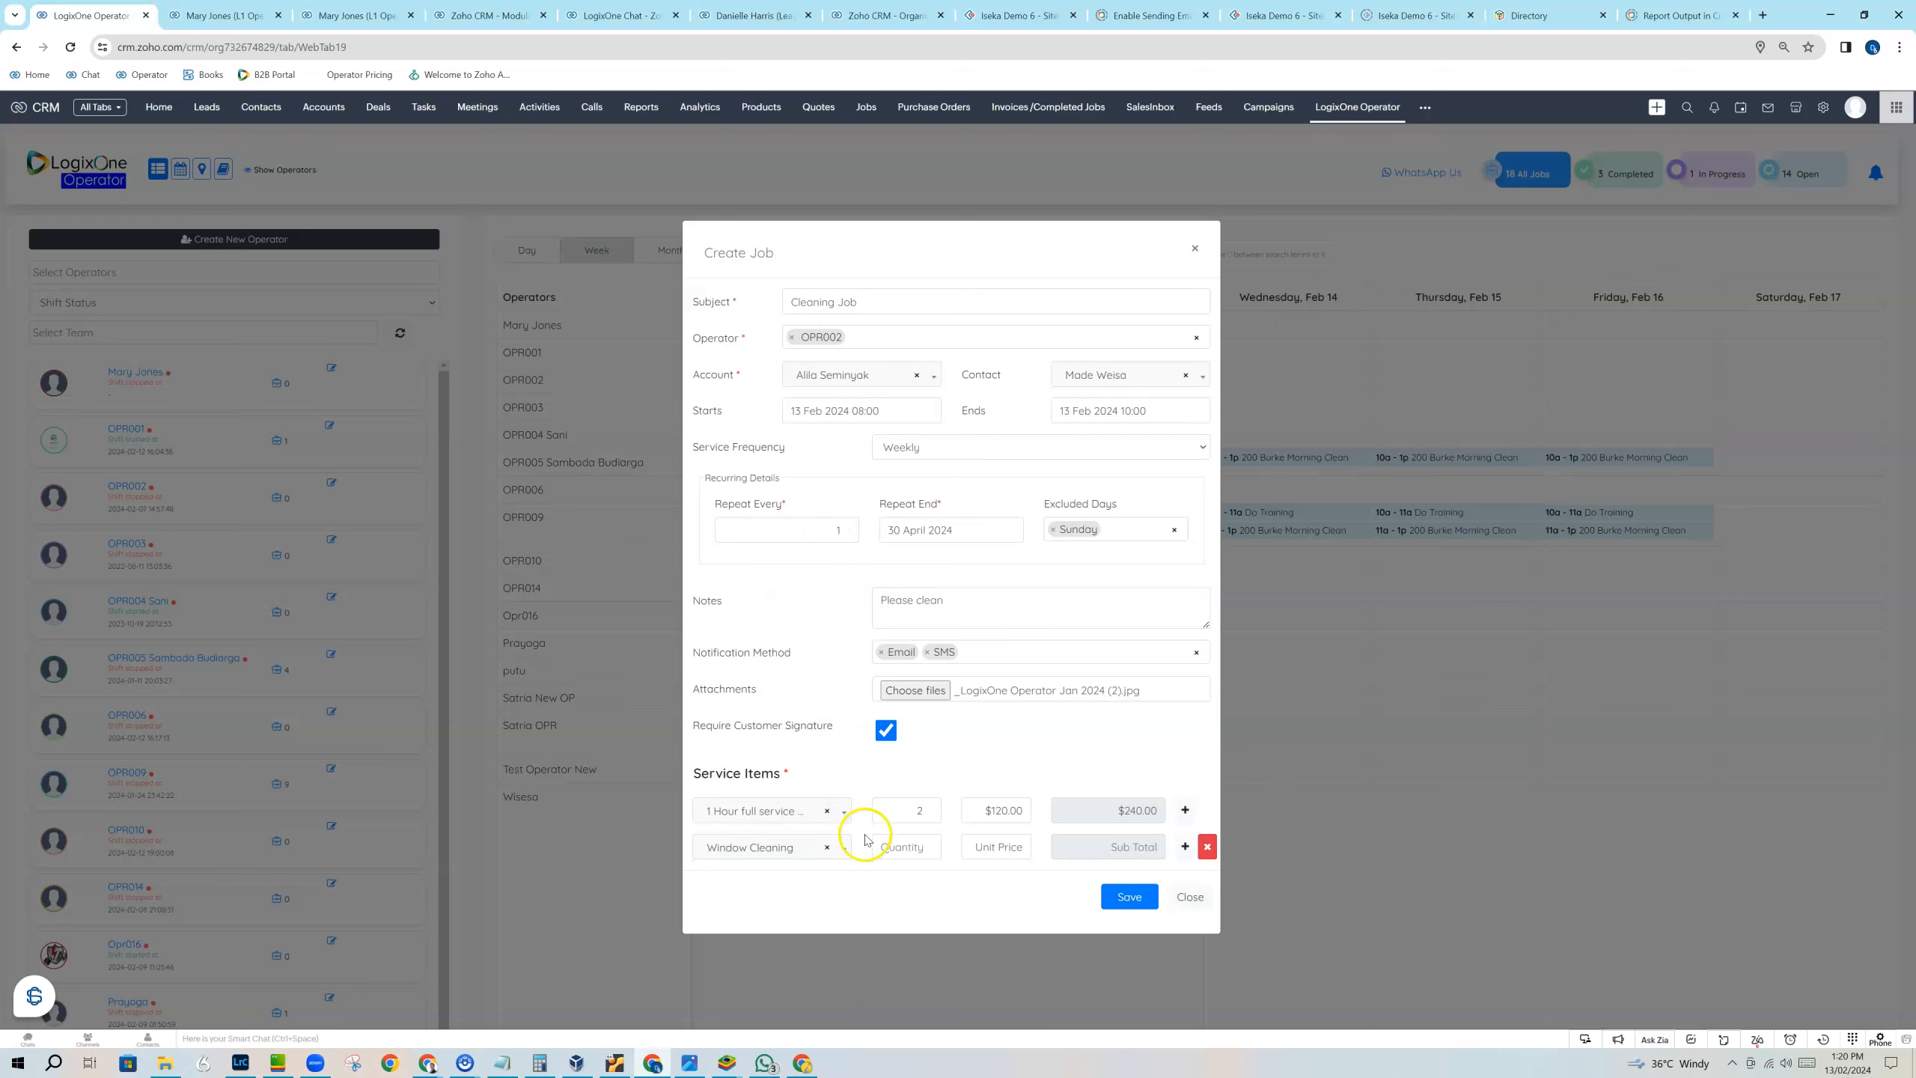
{"action": "left_click", "coordinate": [902, 850]}
{"action": "type", "text": "20"}
{"action": "key", "text": "Tab"}
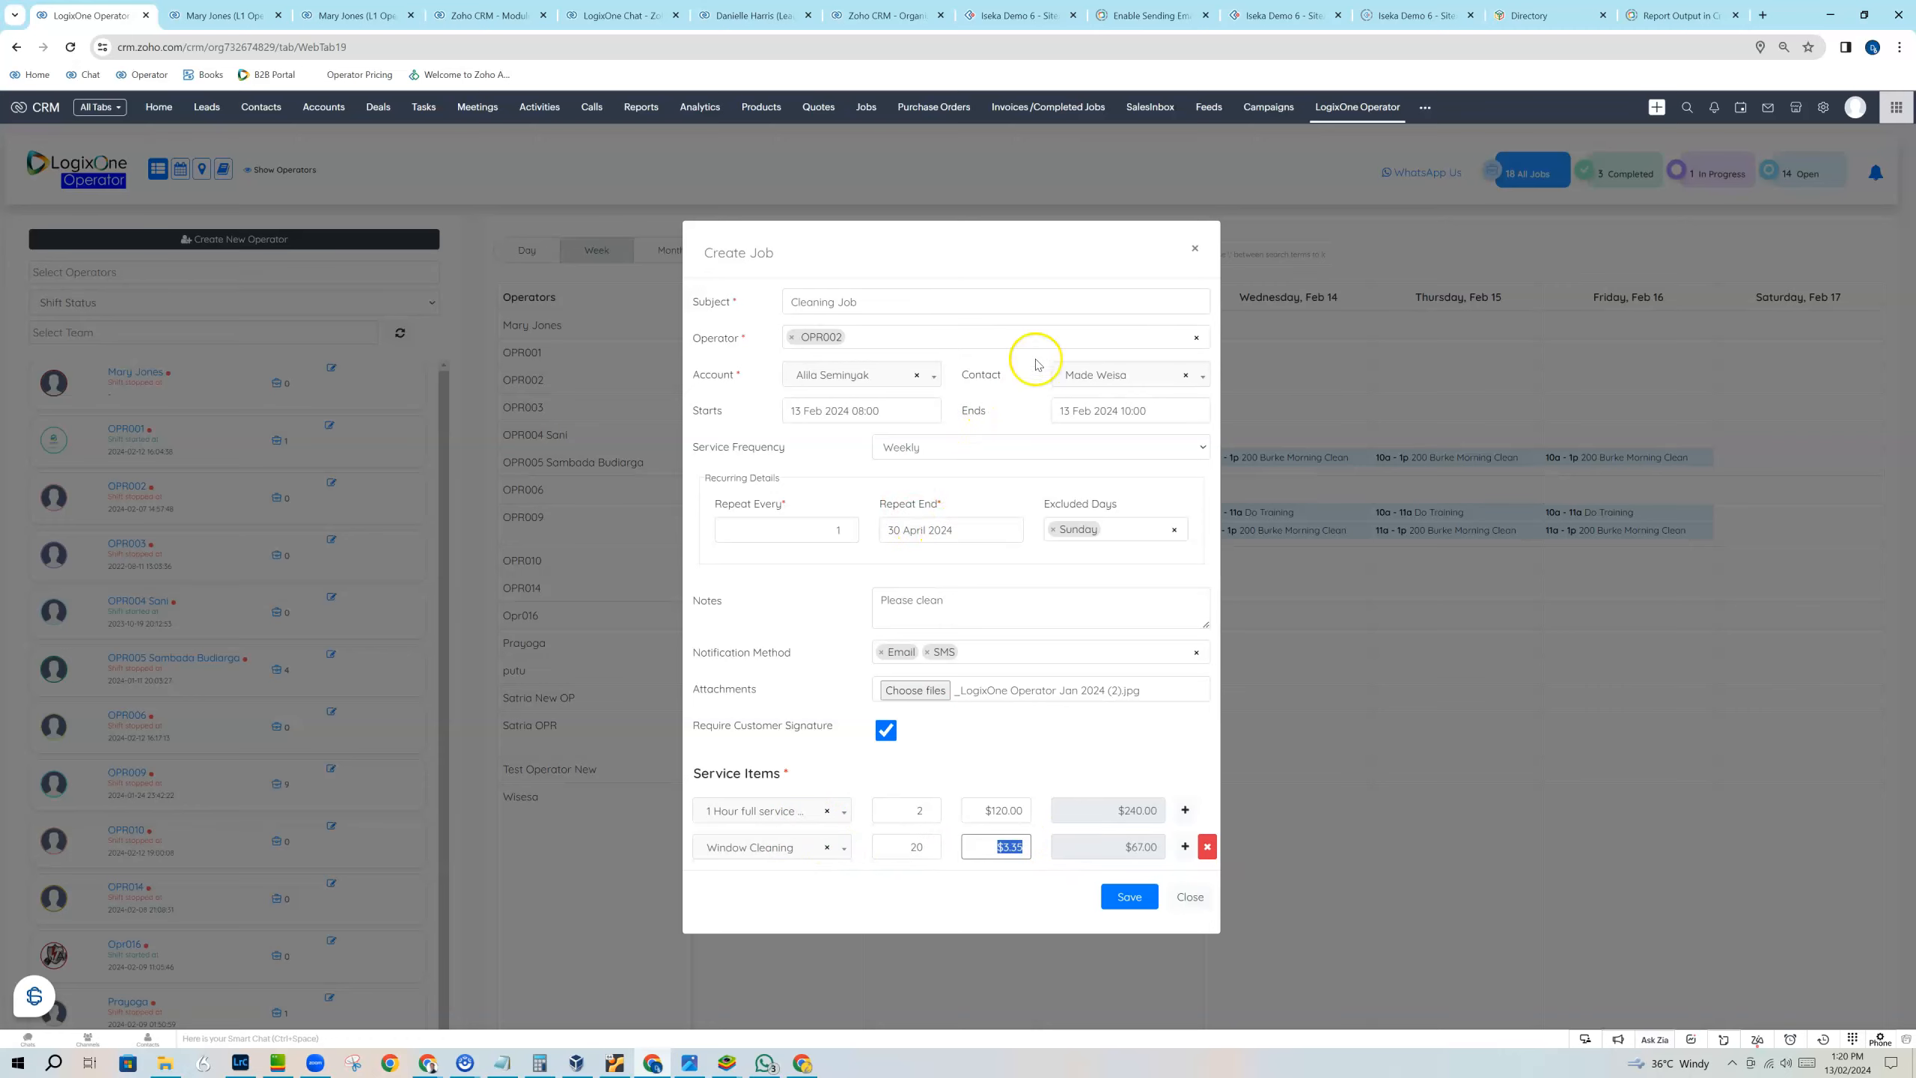
{"action": "left_click", "coordinate": [1141, 896]}
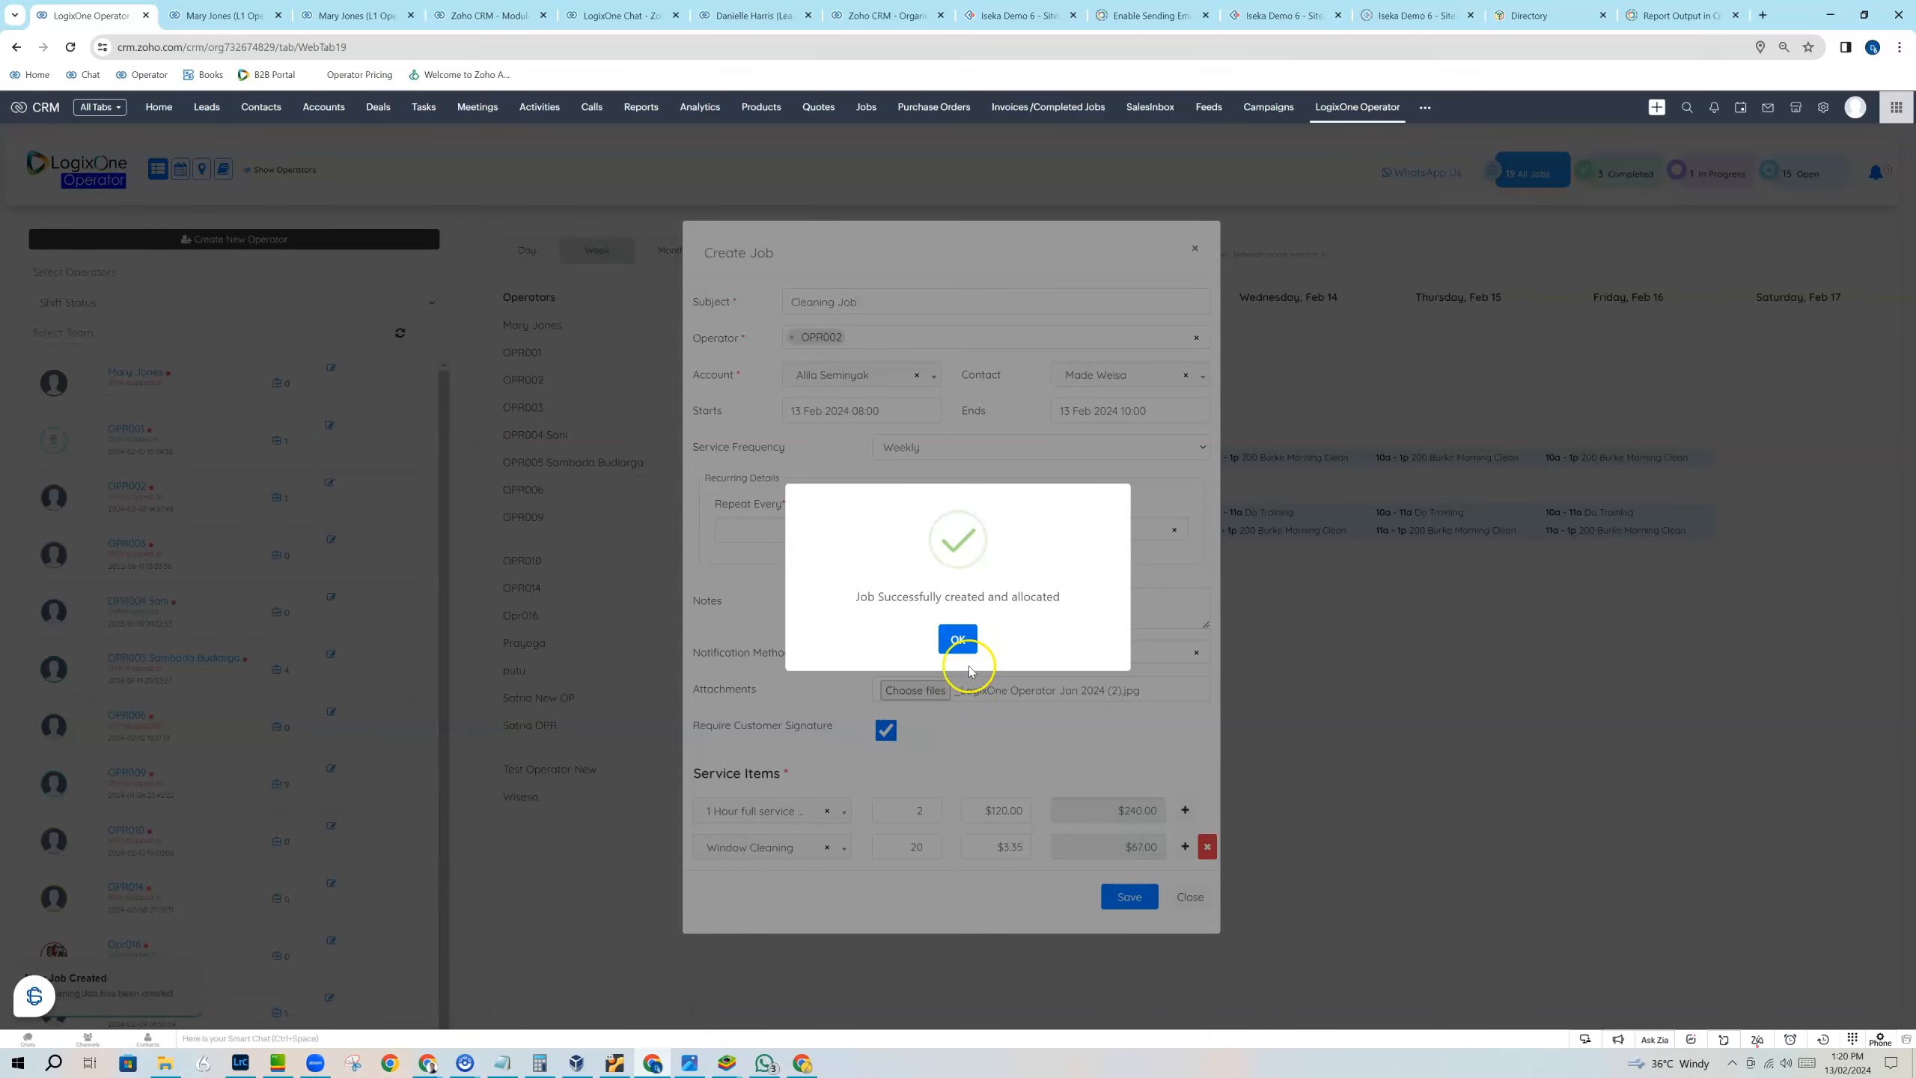
{"action": "left_click", "coordinate": [958, 639]}
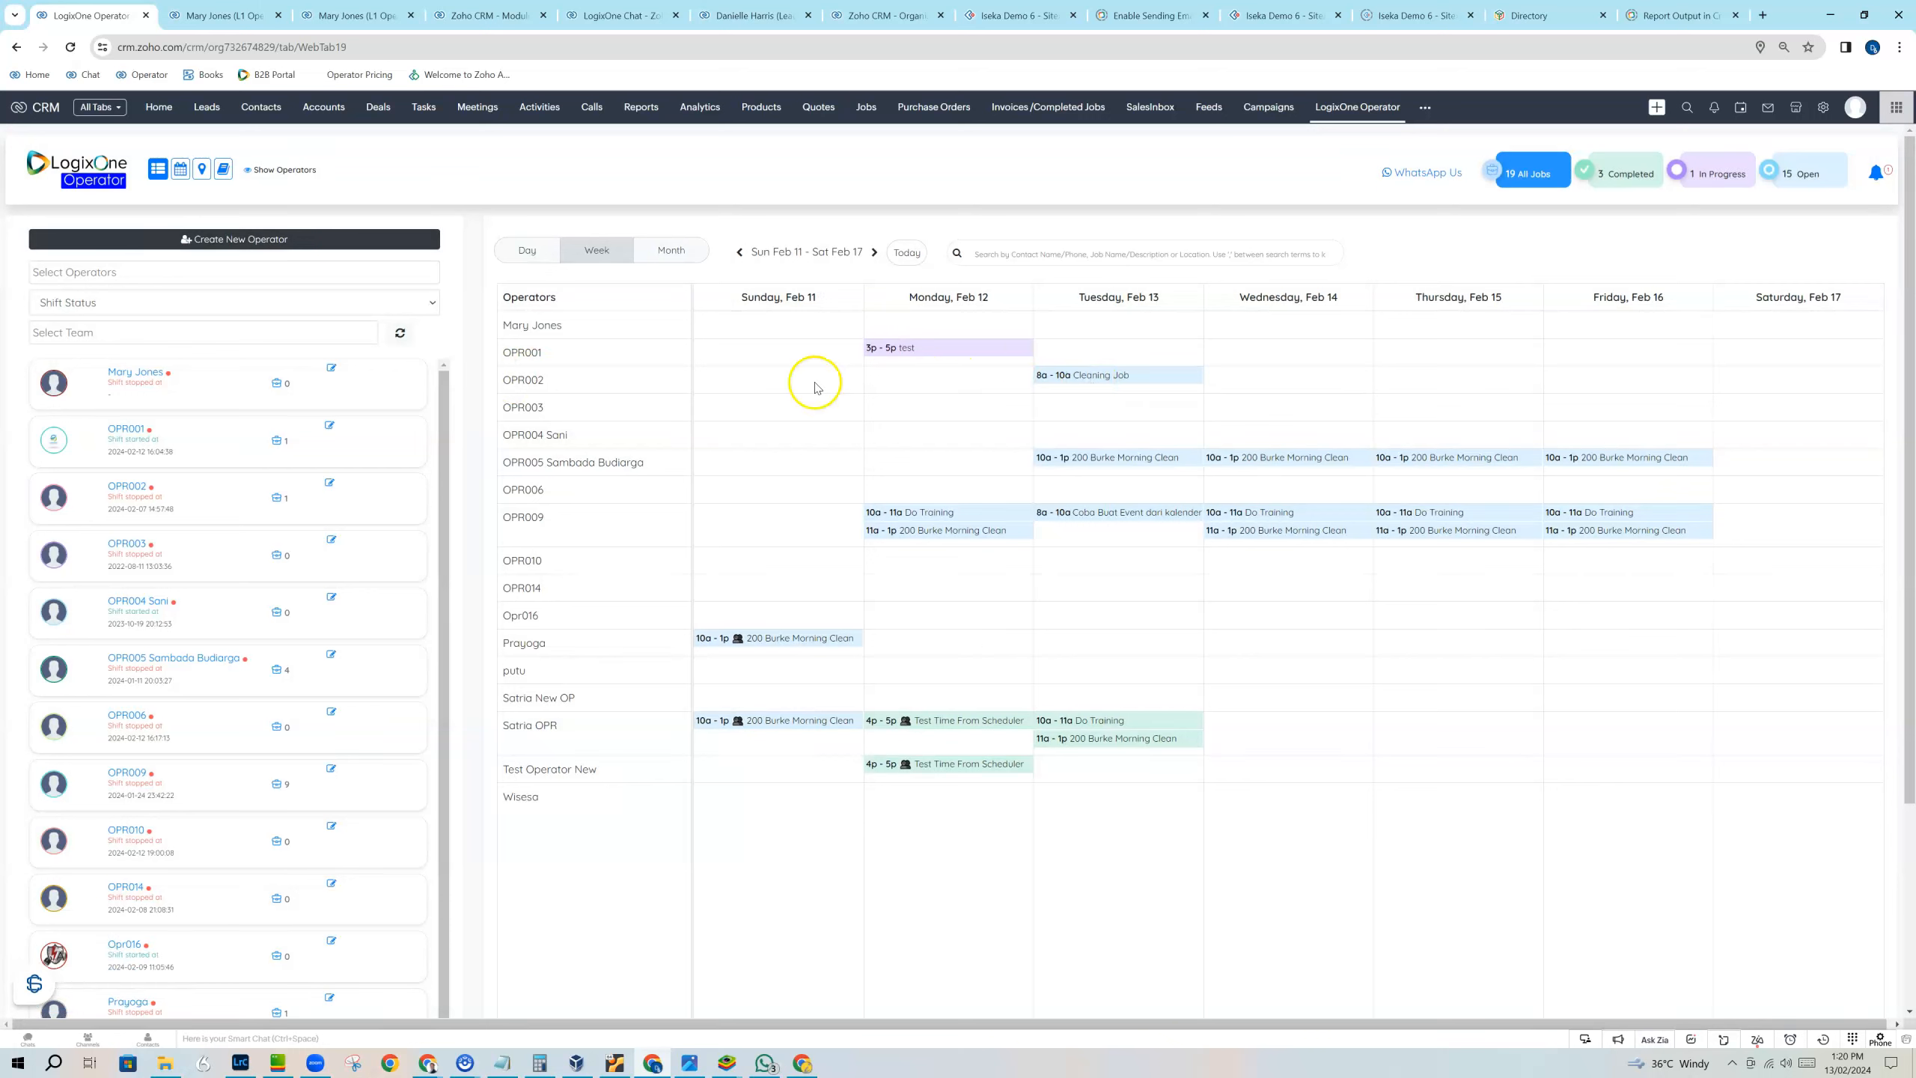
Review OPR002's recurring Cleaning Job on February 13, 20 and 27, and return the schedule to the current week.
{"action": "left_click", "coordinate": [1097, 375]}
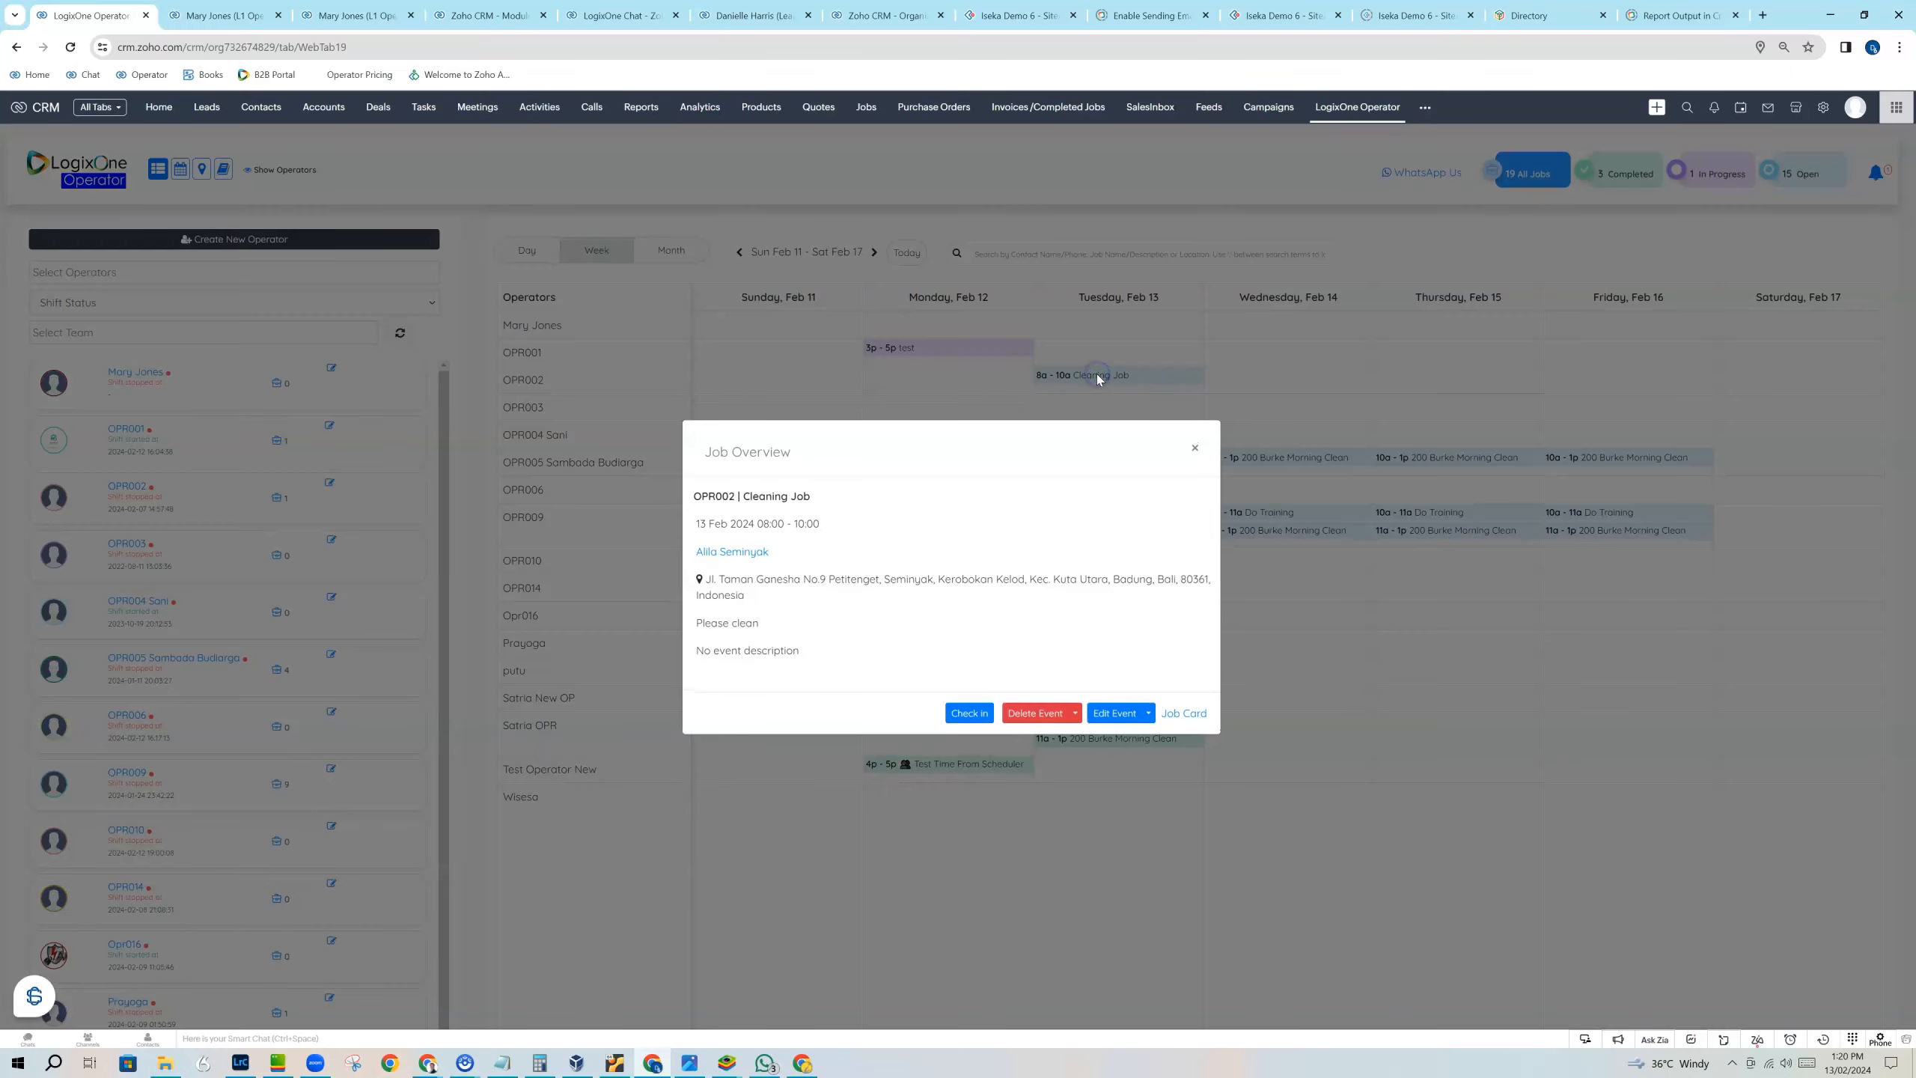
{"action": "left_click", "coordinate": [1194, 450]}
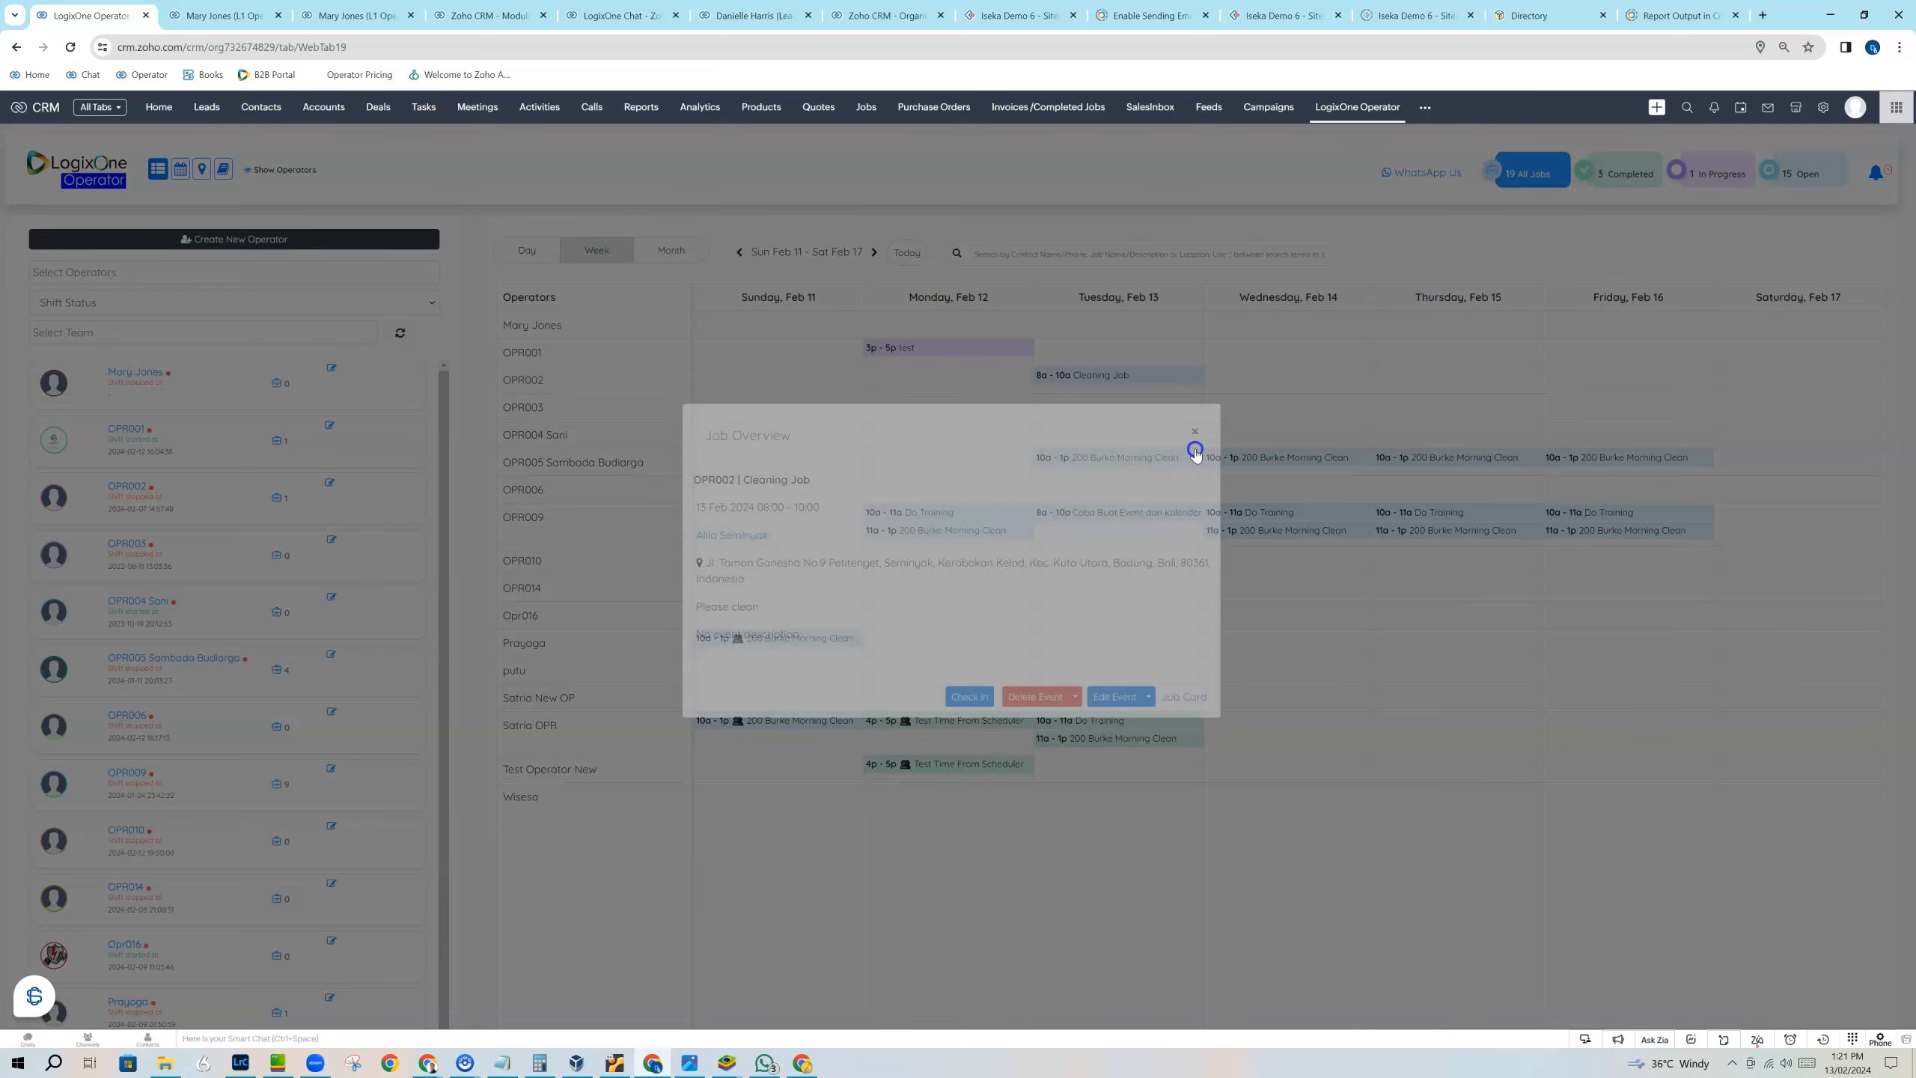
{"action": "left_click", "coordinate": [877, 254]}
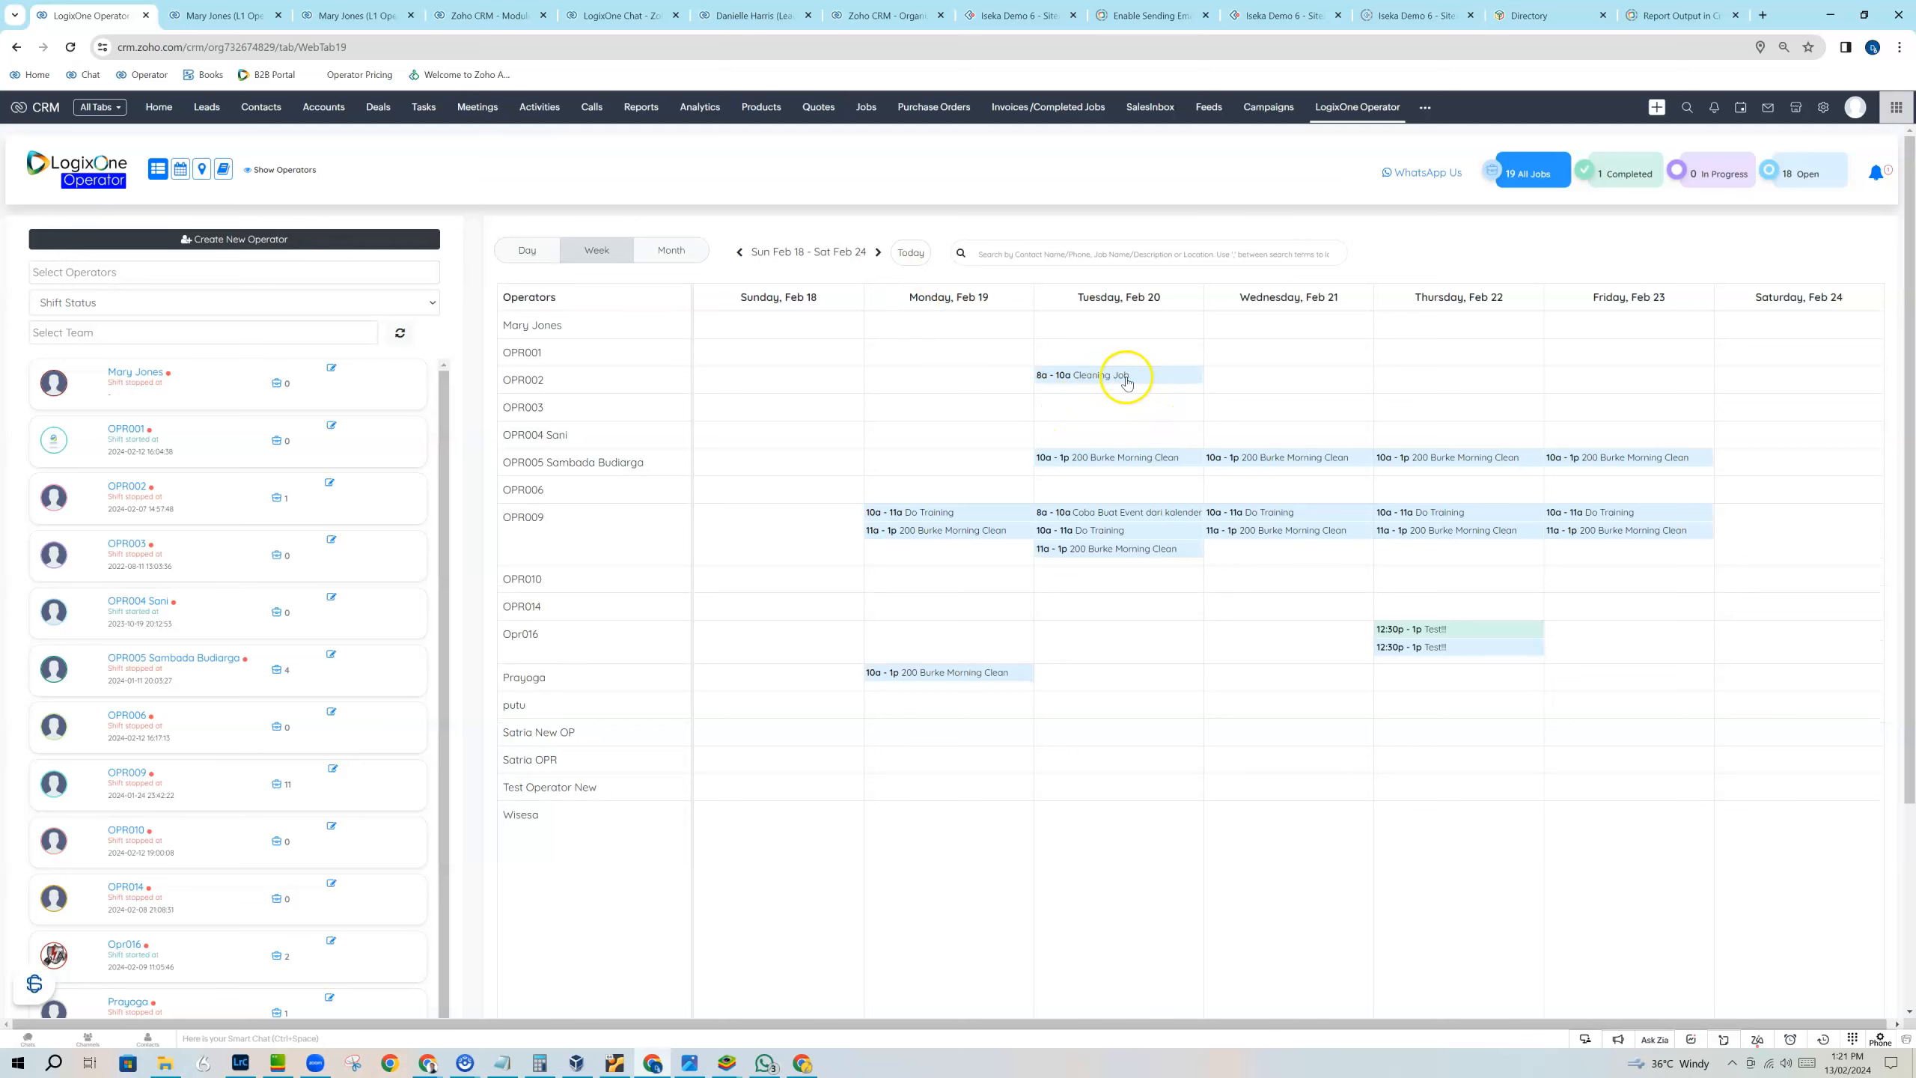
{"action": "left_click", "coordinate": [880, 254]}
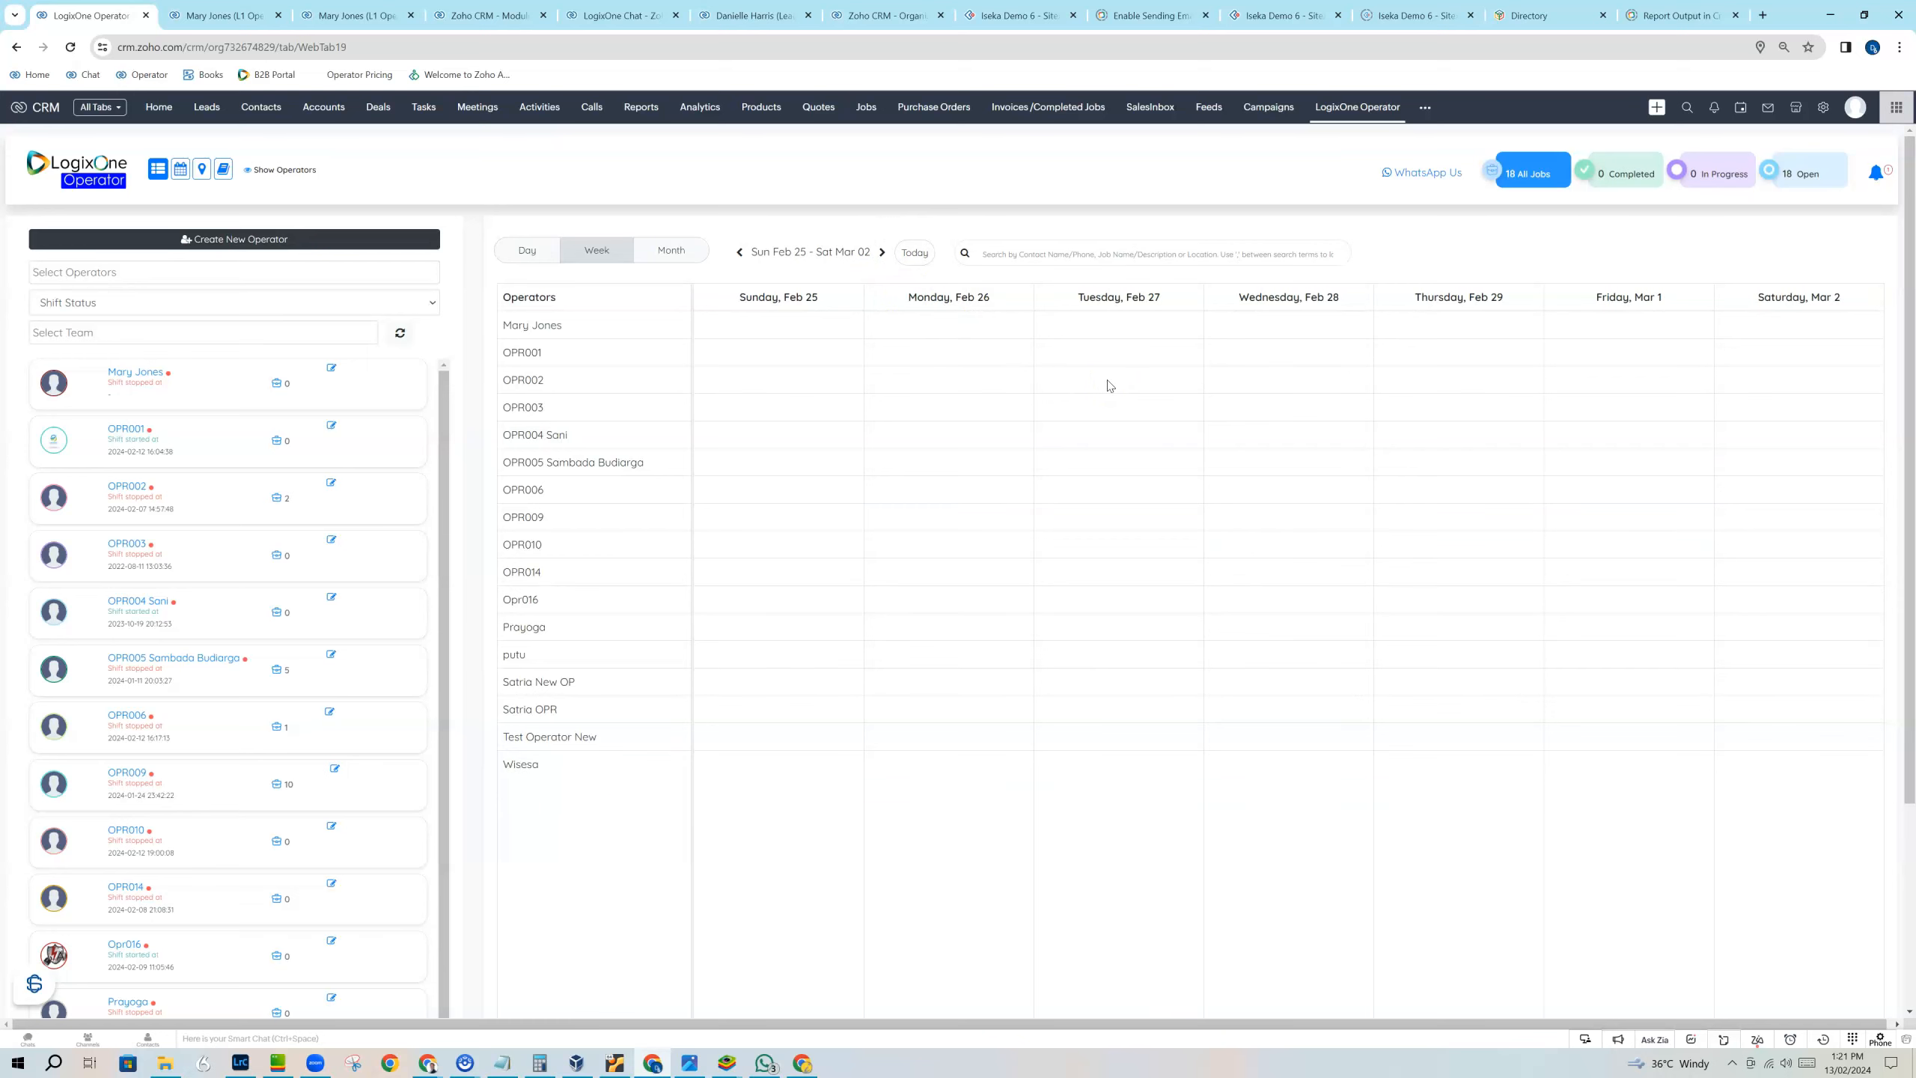
{"action": "left_click", "coordinate": [1090, 381]}
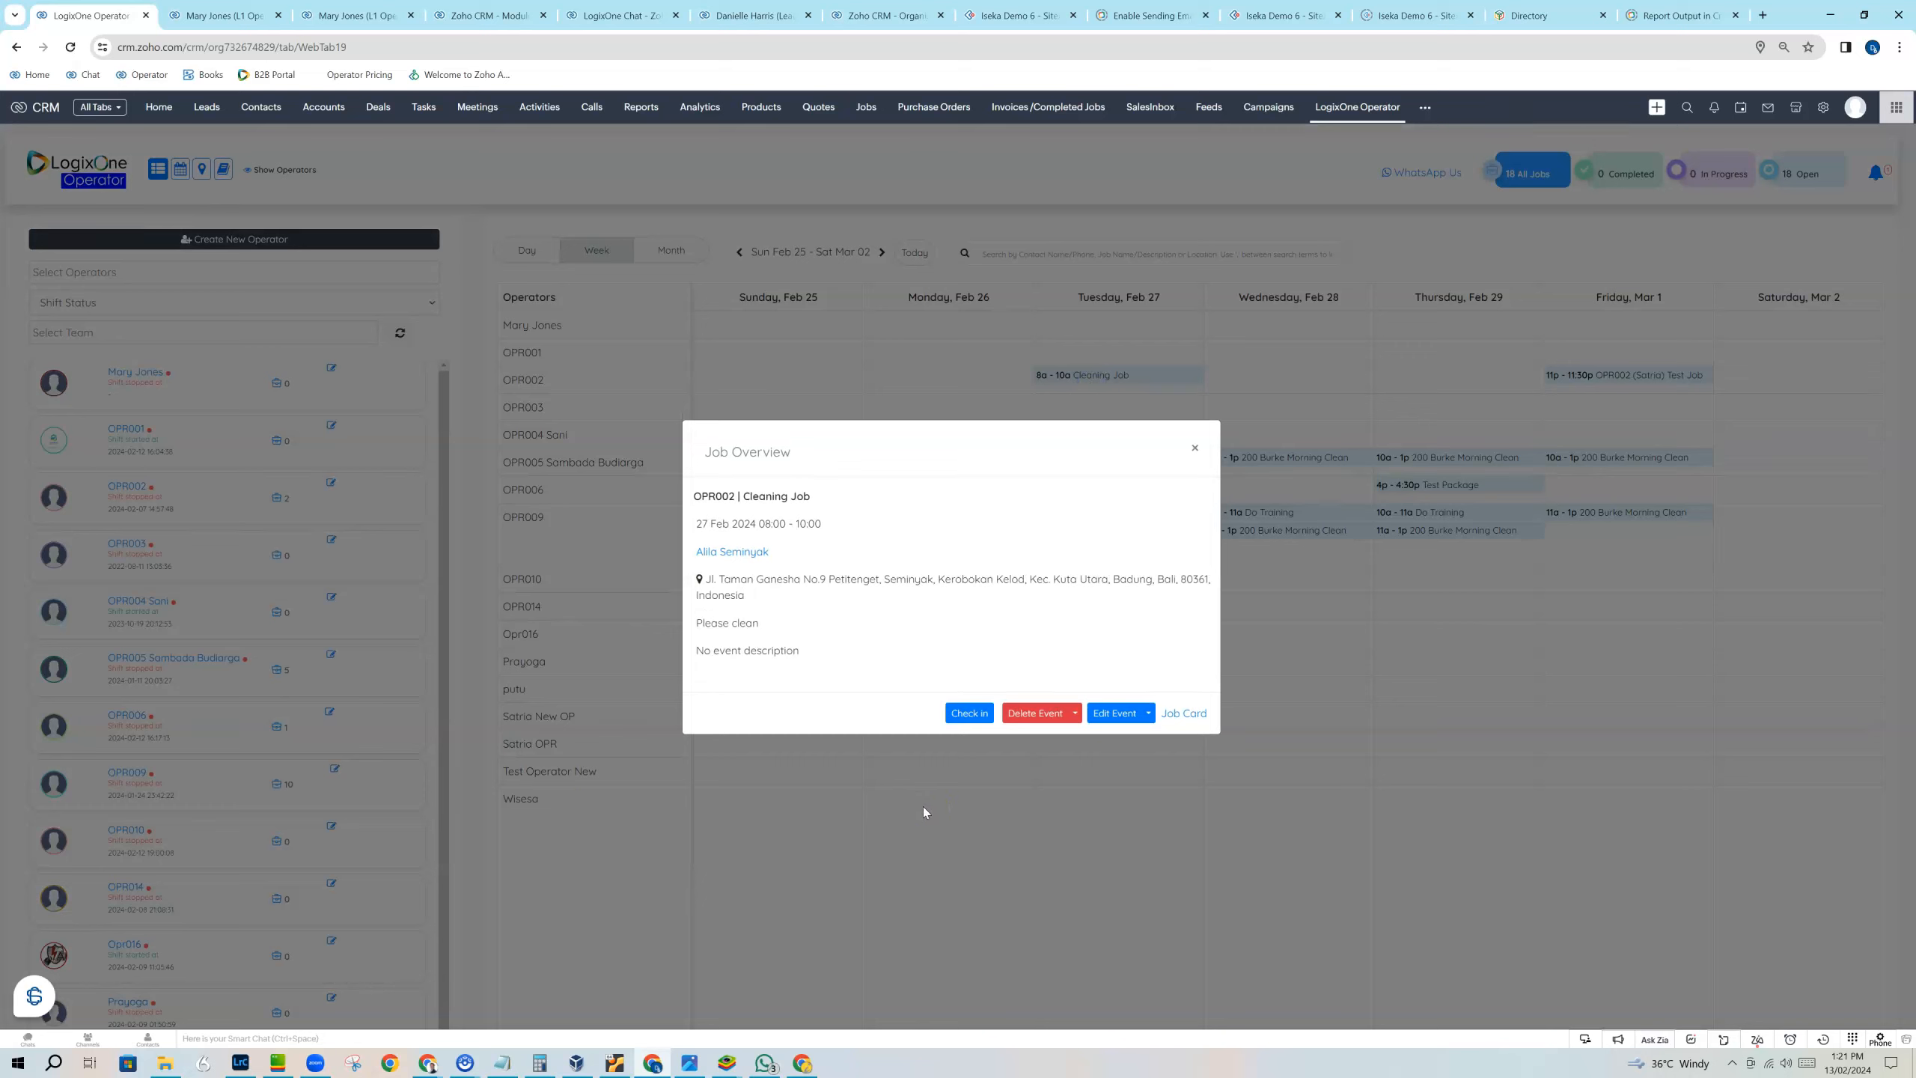
{"action": "left_click", "coordinate": [1195, 451]}
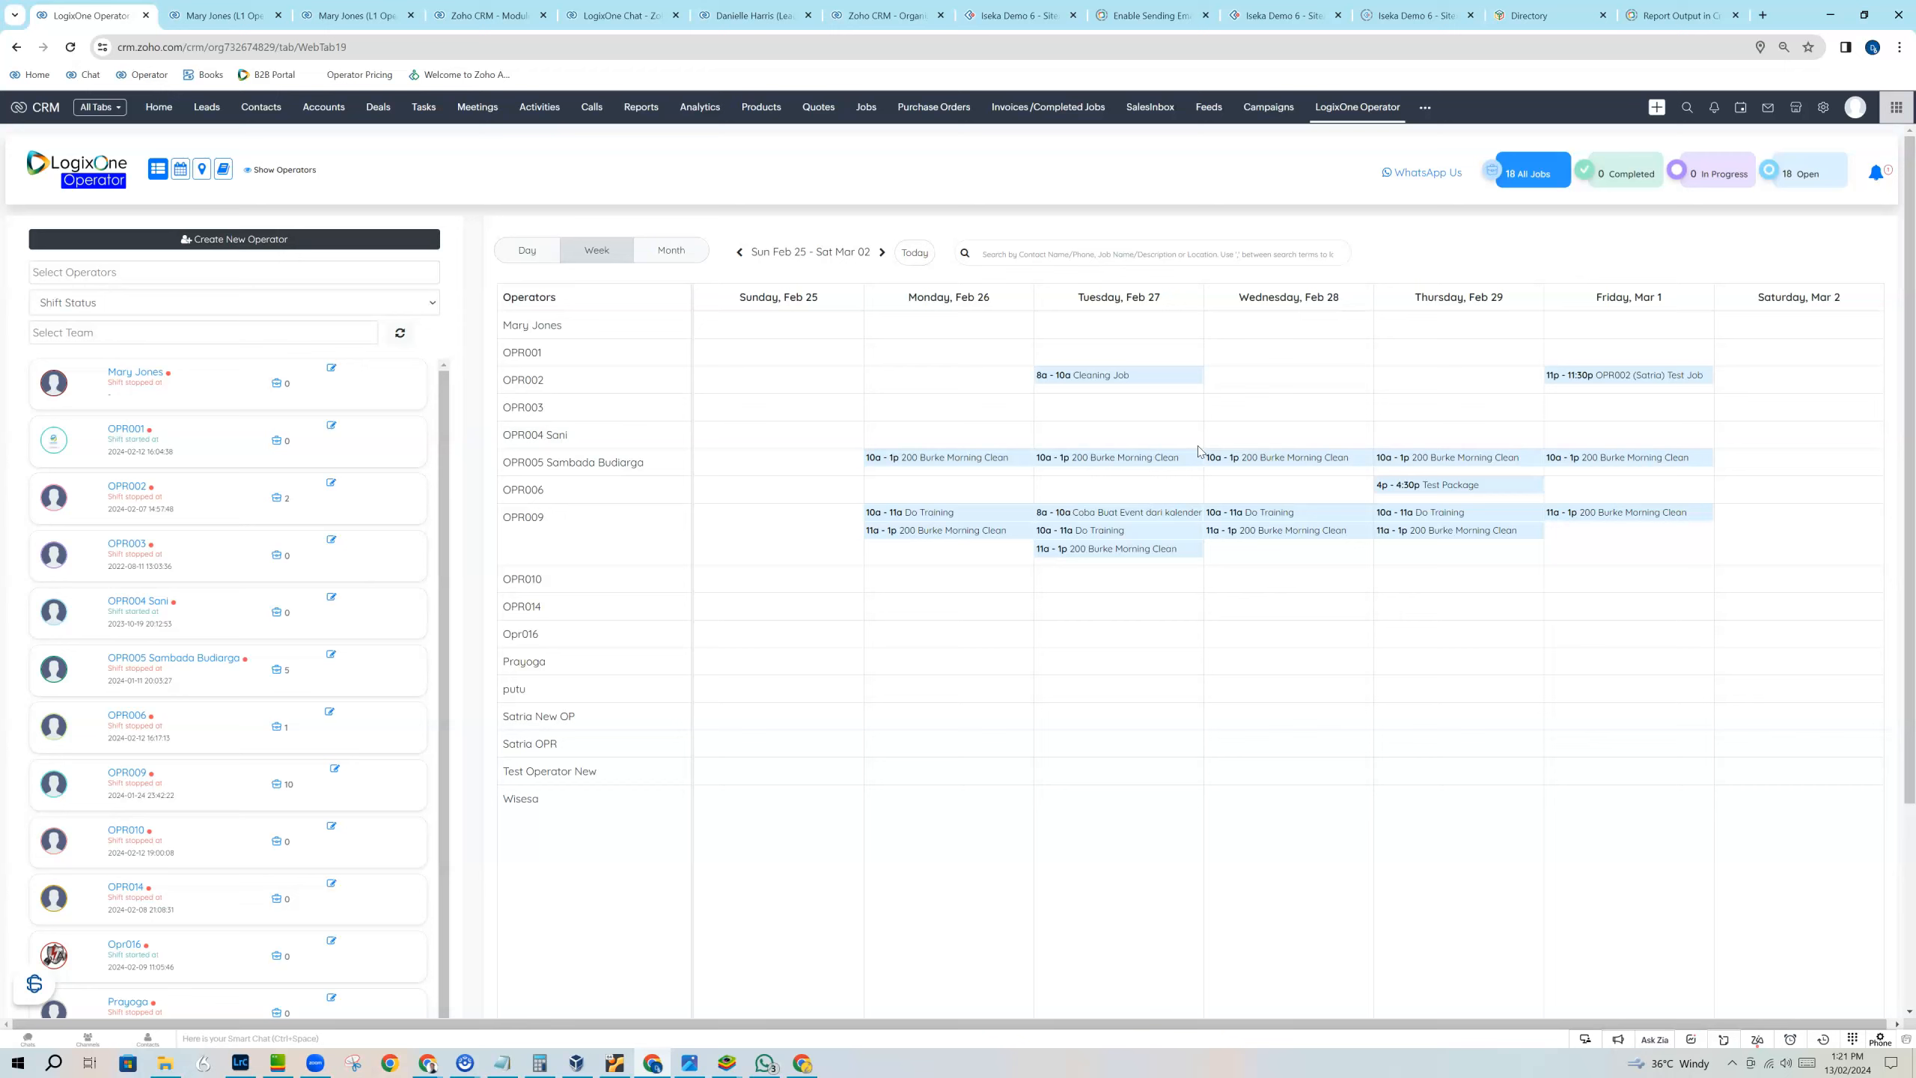
{"action": "left_click", "coordinate": [1100, 384]}
{"action": "left_click", "coordinate": [913, 252]}
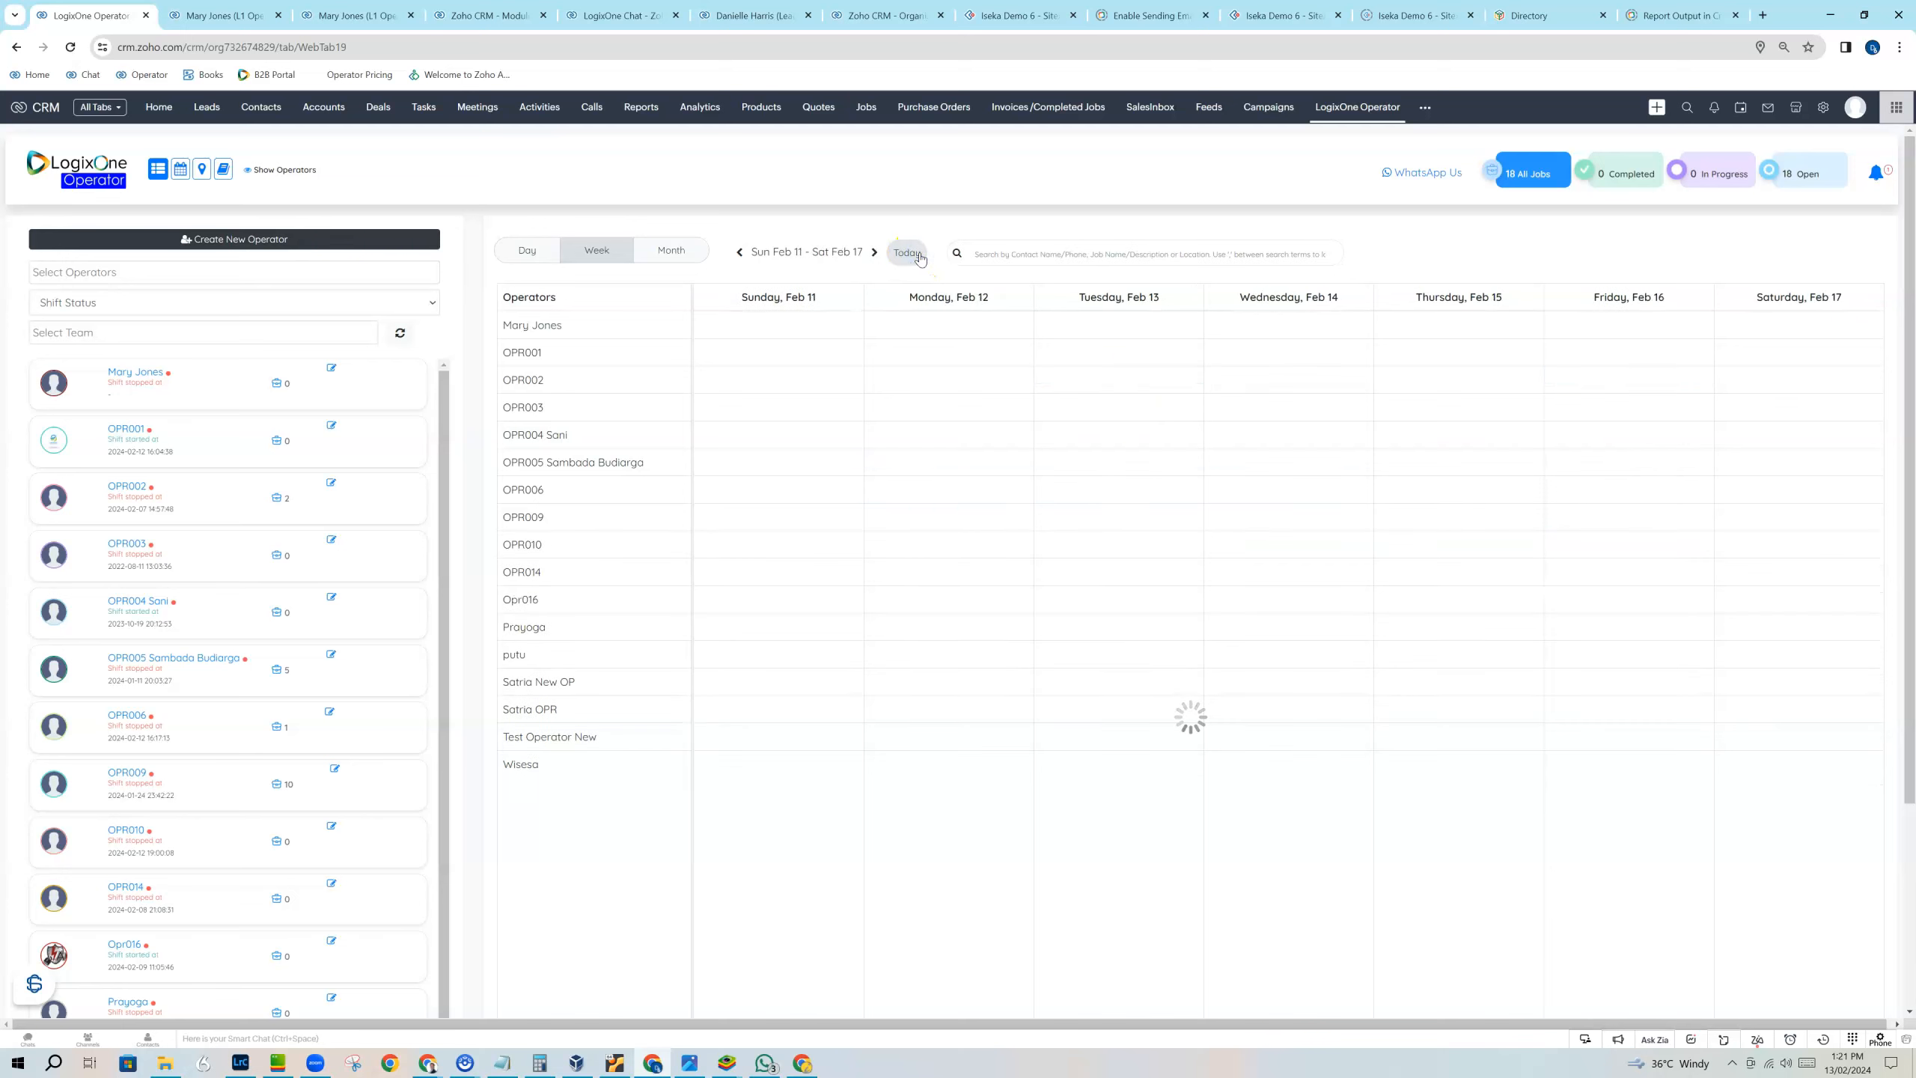
Reassign the Tuesday, February 13 Cleaning Job from OPR002 to OPR003.
{"action": "left_click", "coordinate": [1097, 385]}
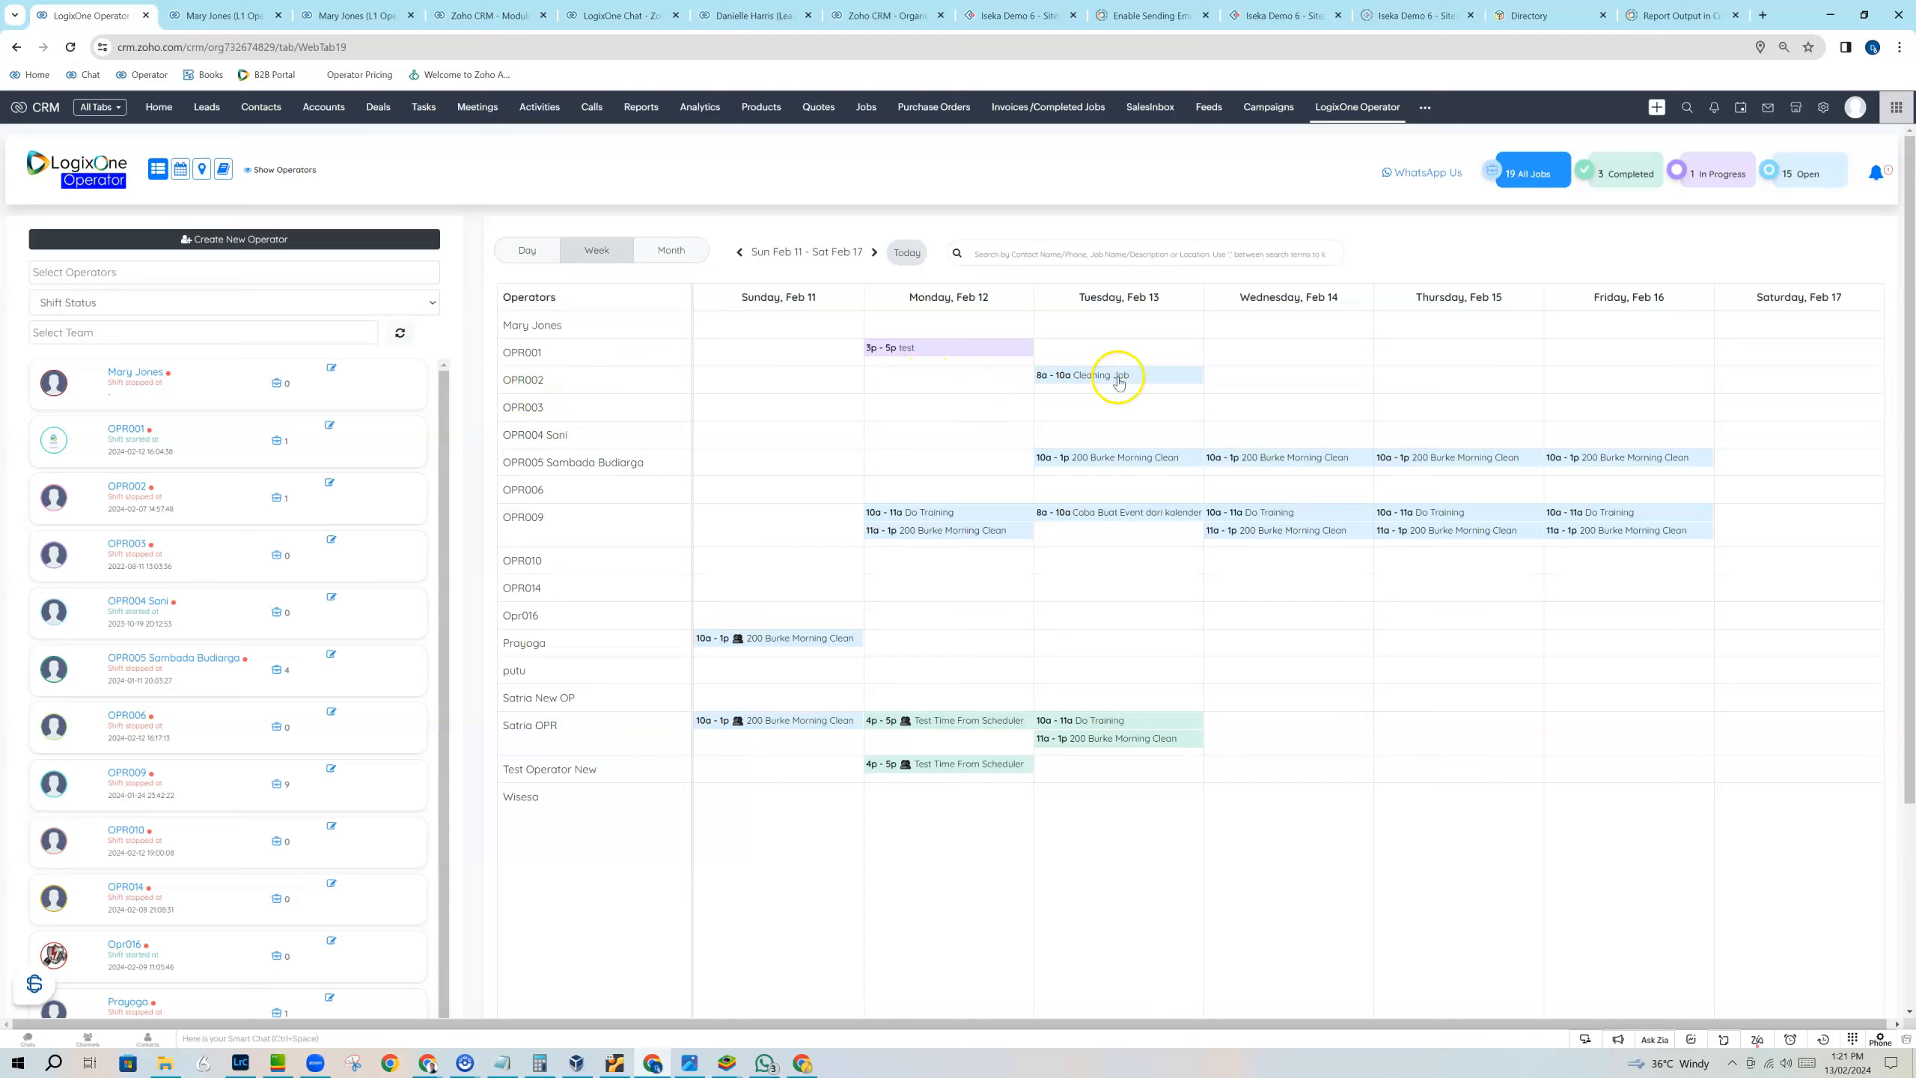
{"action": "left_click_drag", "start_coordinate": [1110, 384], "coordinate": [1116, 420]}
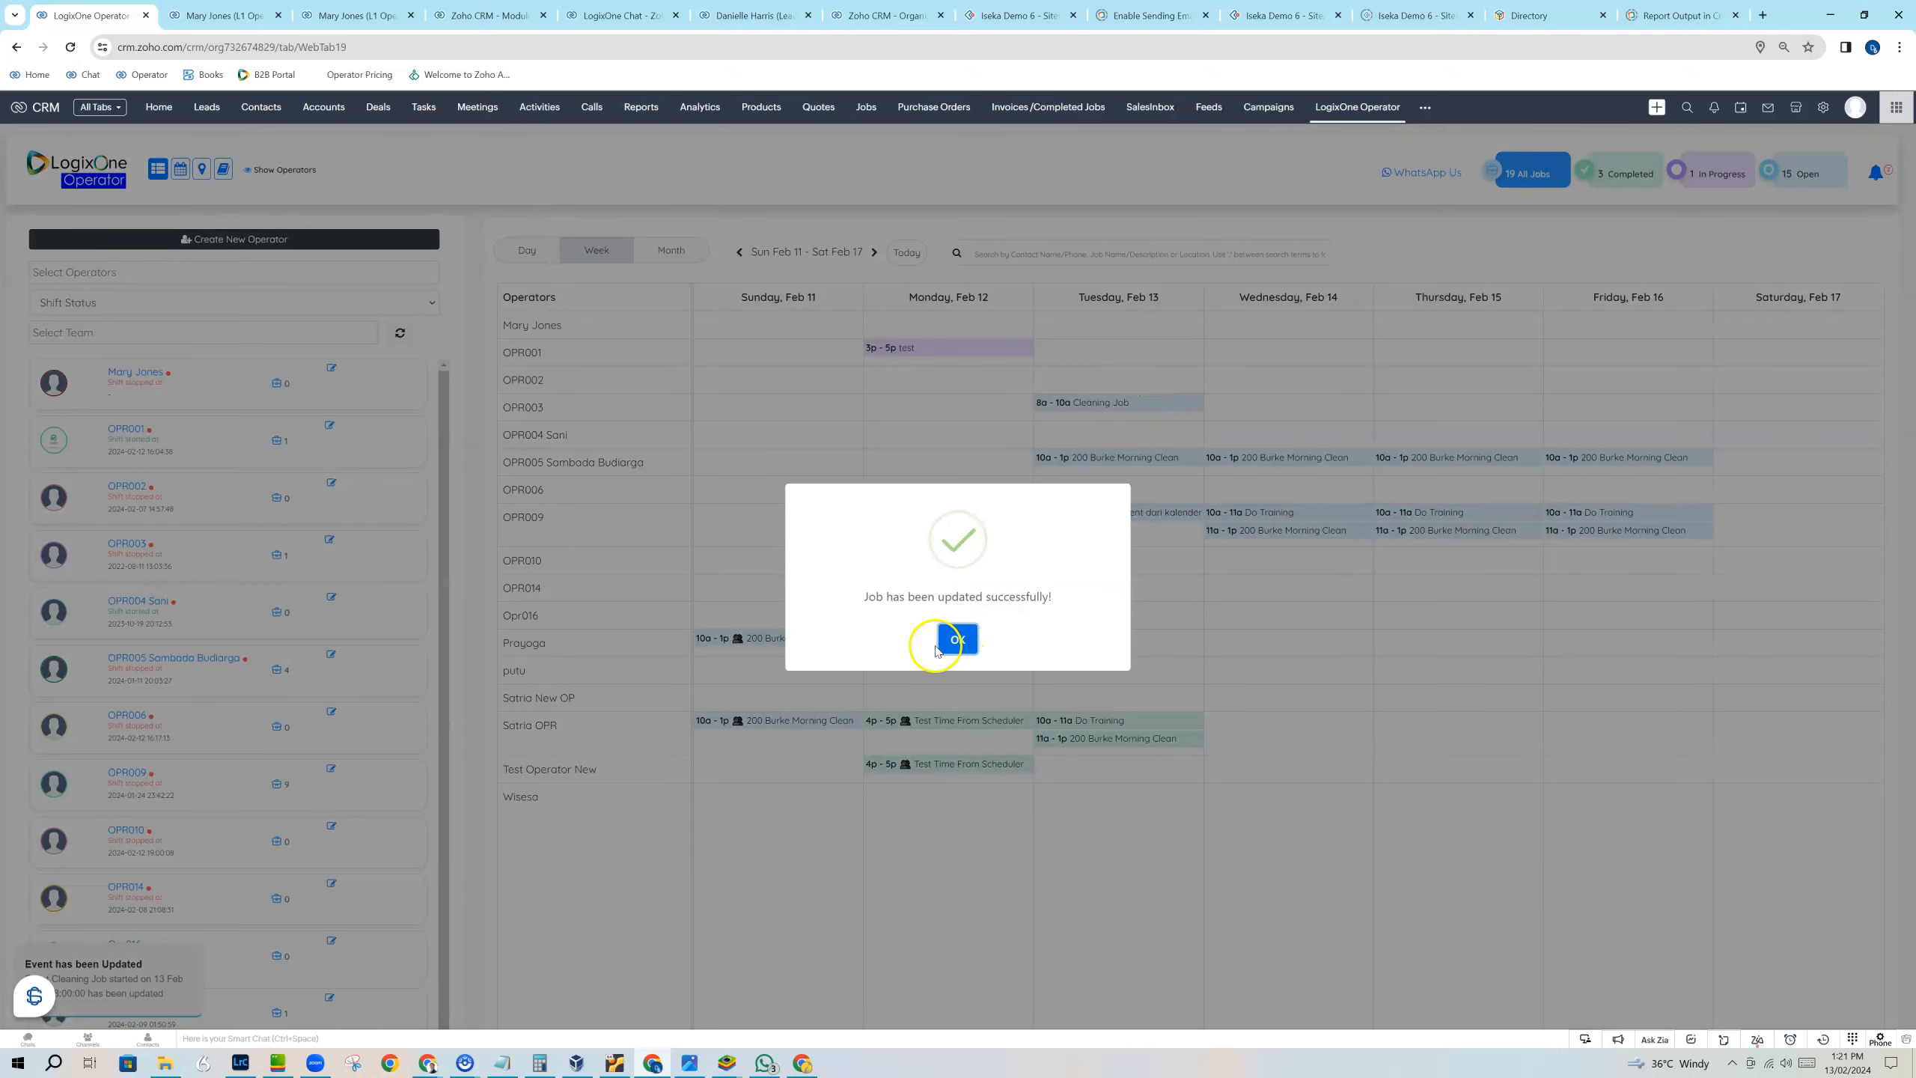
{"action": "left_click", "coordinate": [956, 636]}
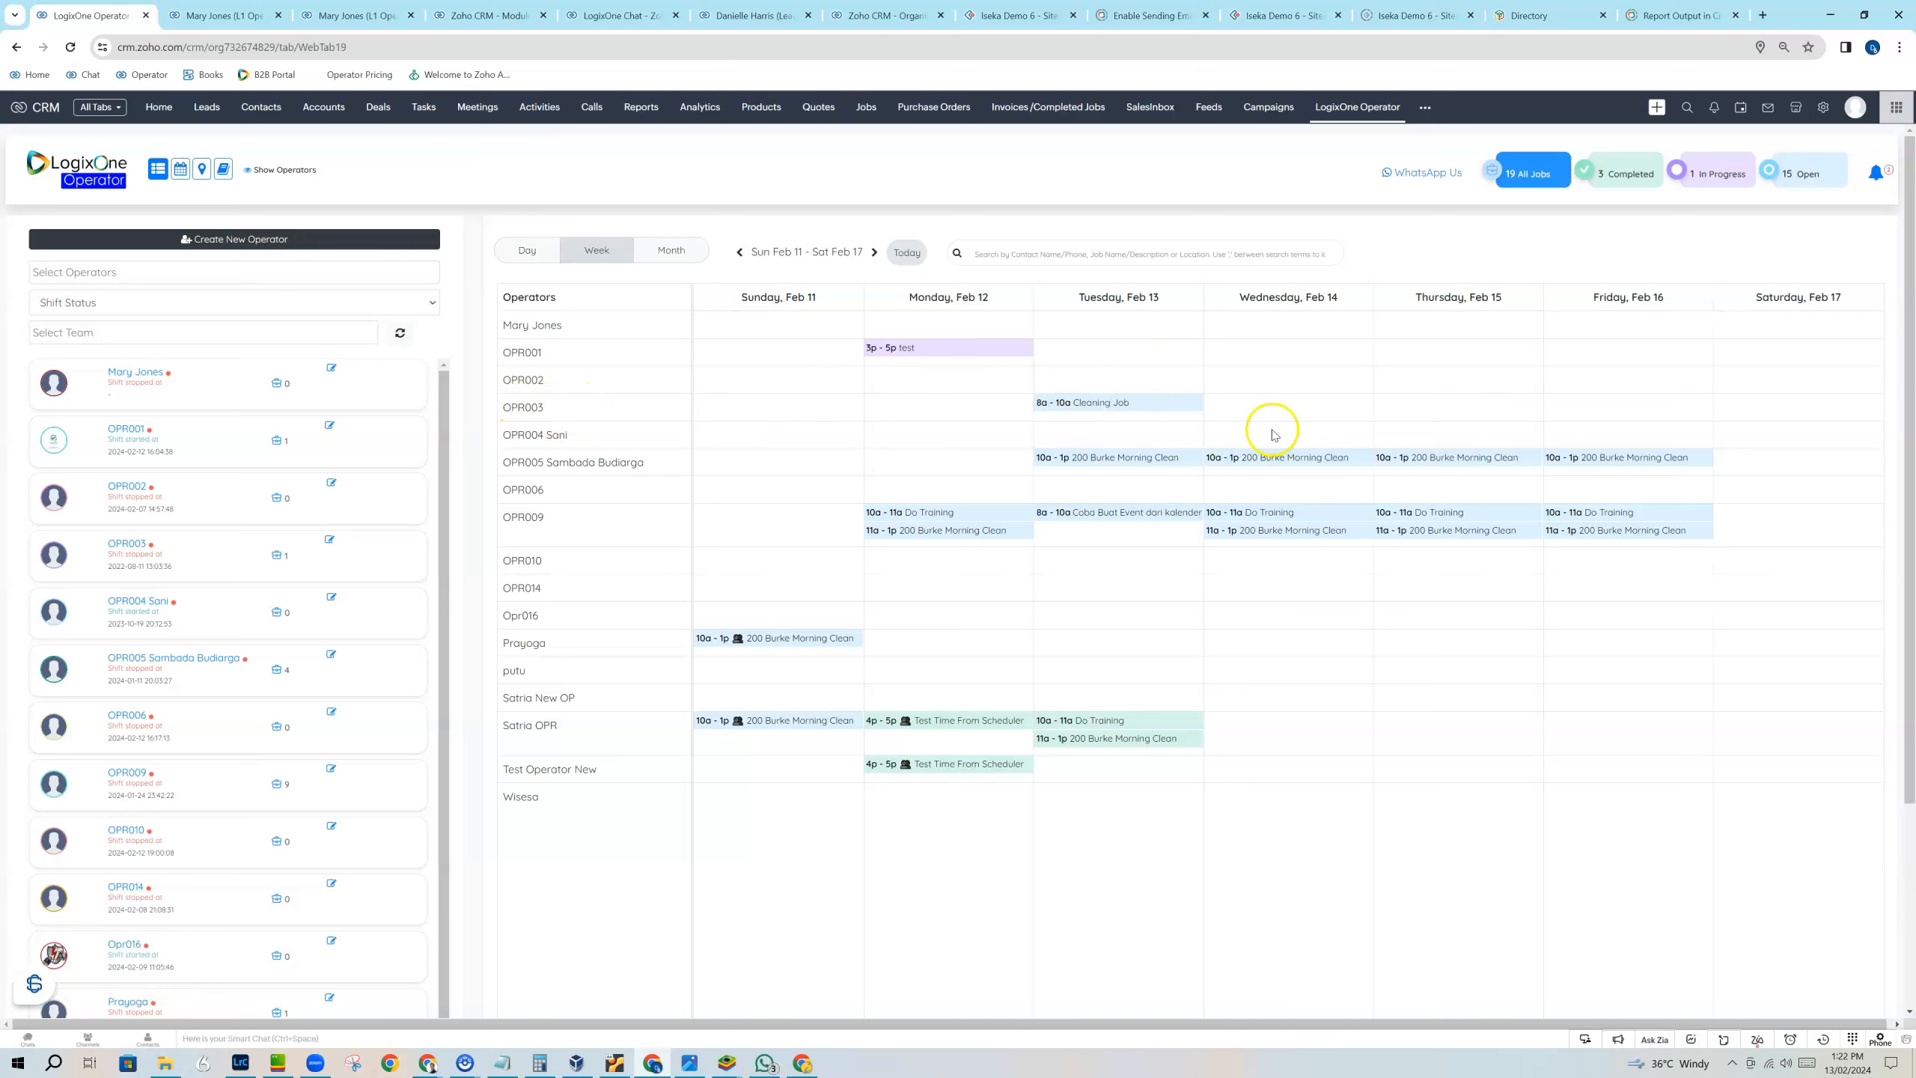
Try to check in operator OPR003 to the February 13 Cleaning Job, and close the job overview.
{"action": "left_click", "coordinate": [1120, 409]}
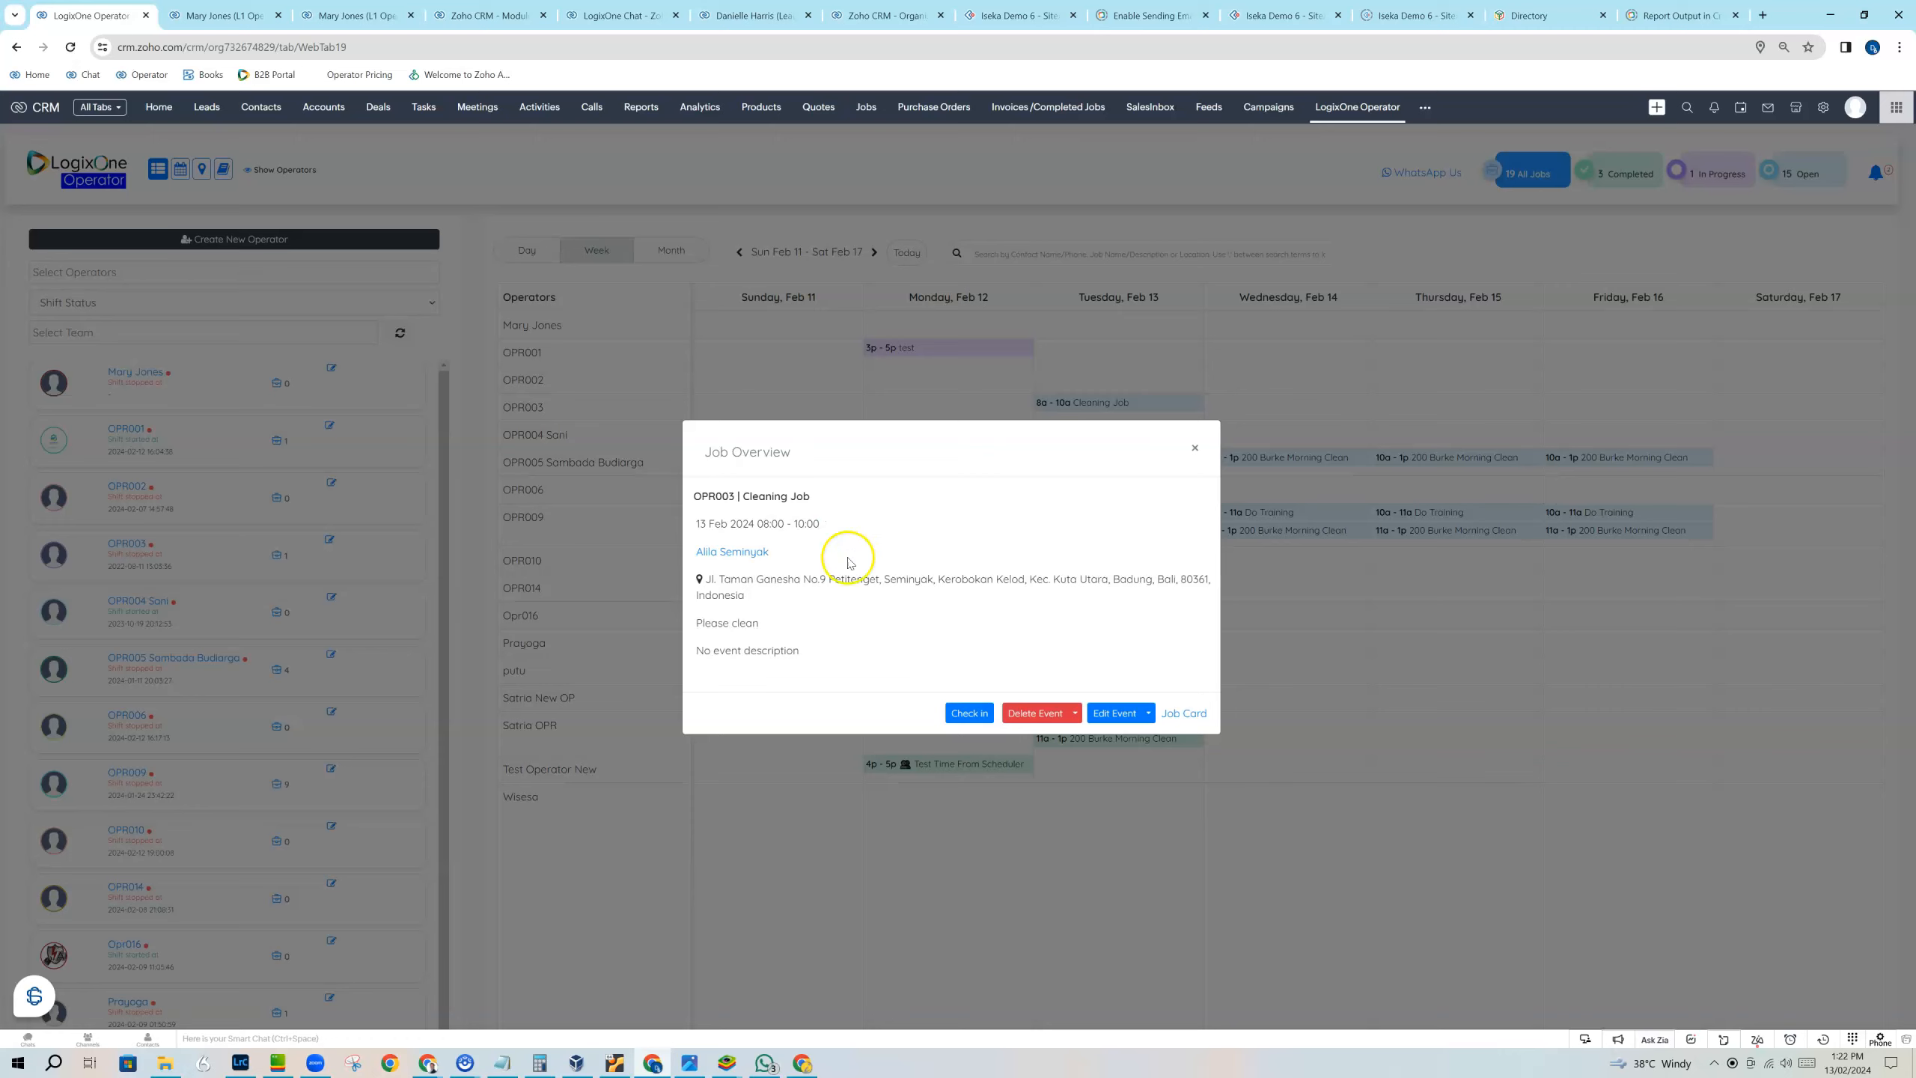
{"action": "left_click", "coordinate": [969, 713]}
{"action": "left_click", "coordinate": [958, 597]}
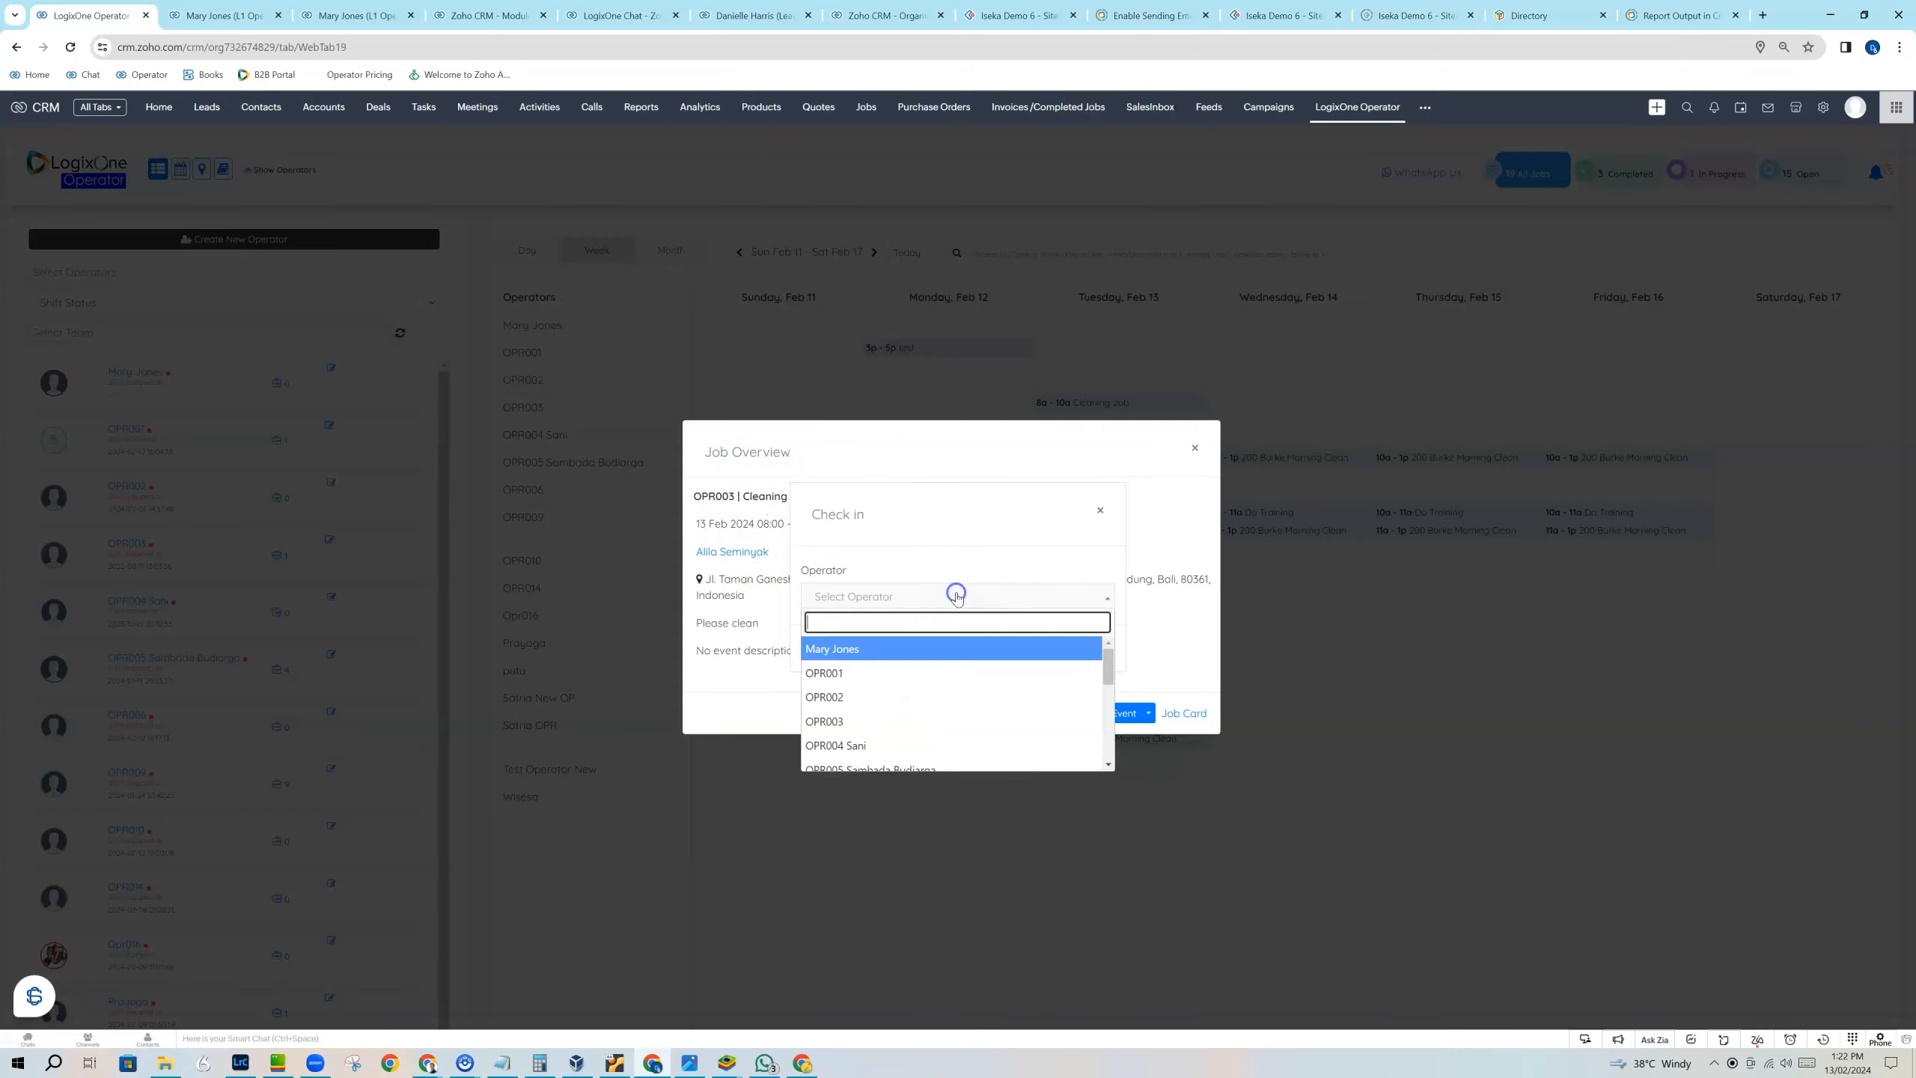
{"action": "left_click", "coordinate": [925, 721]}
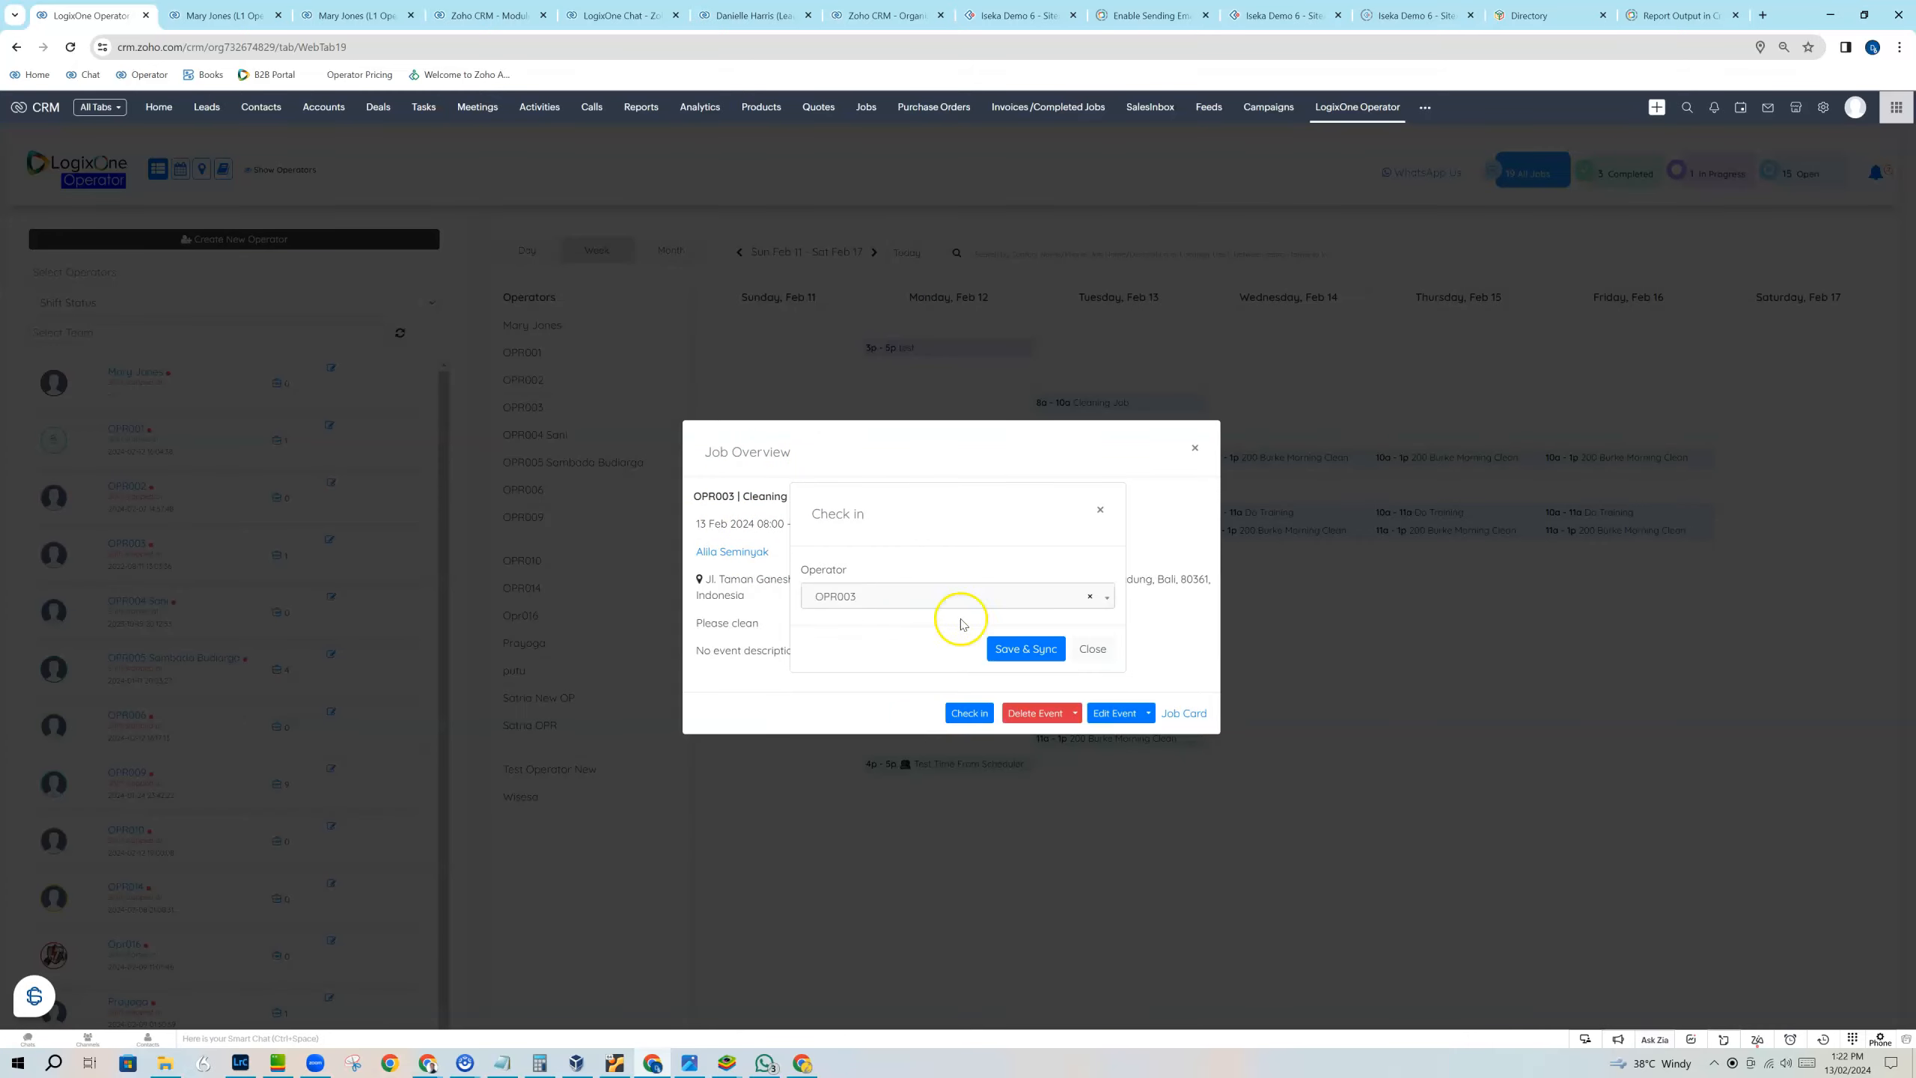
{"action": "left_click", "coordinate": [1011, 648]}
{"action": "left_click", "coordinate": [960, 649]}
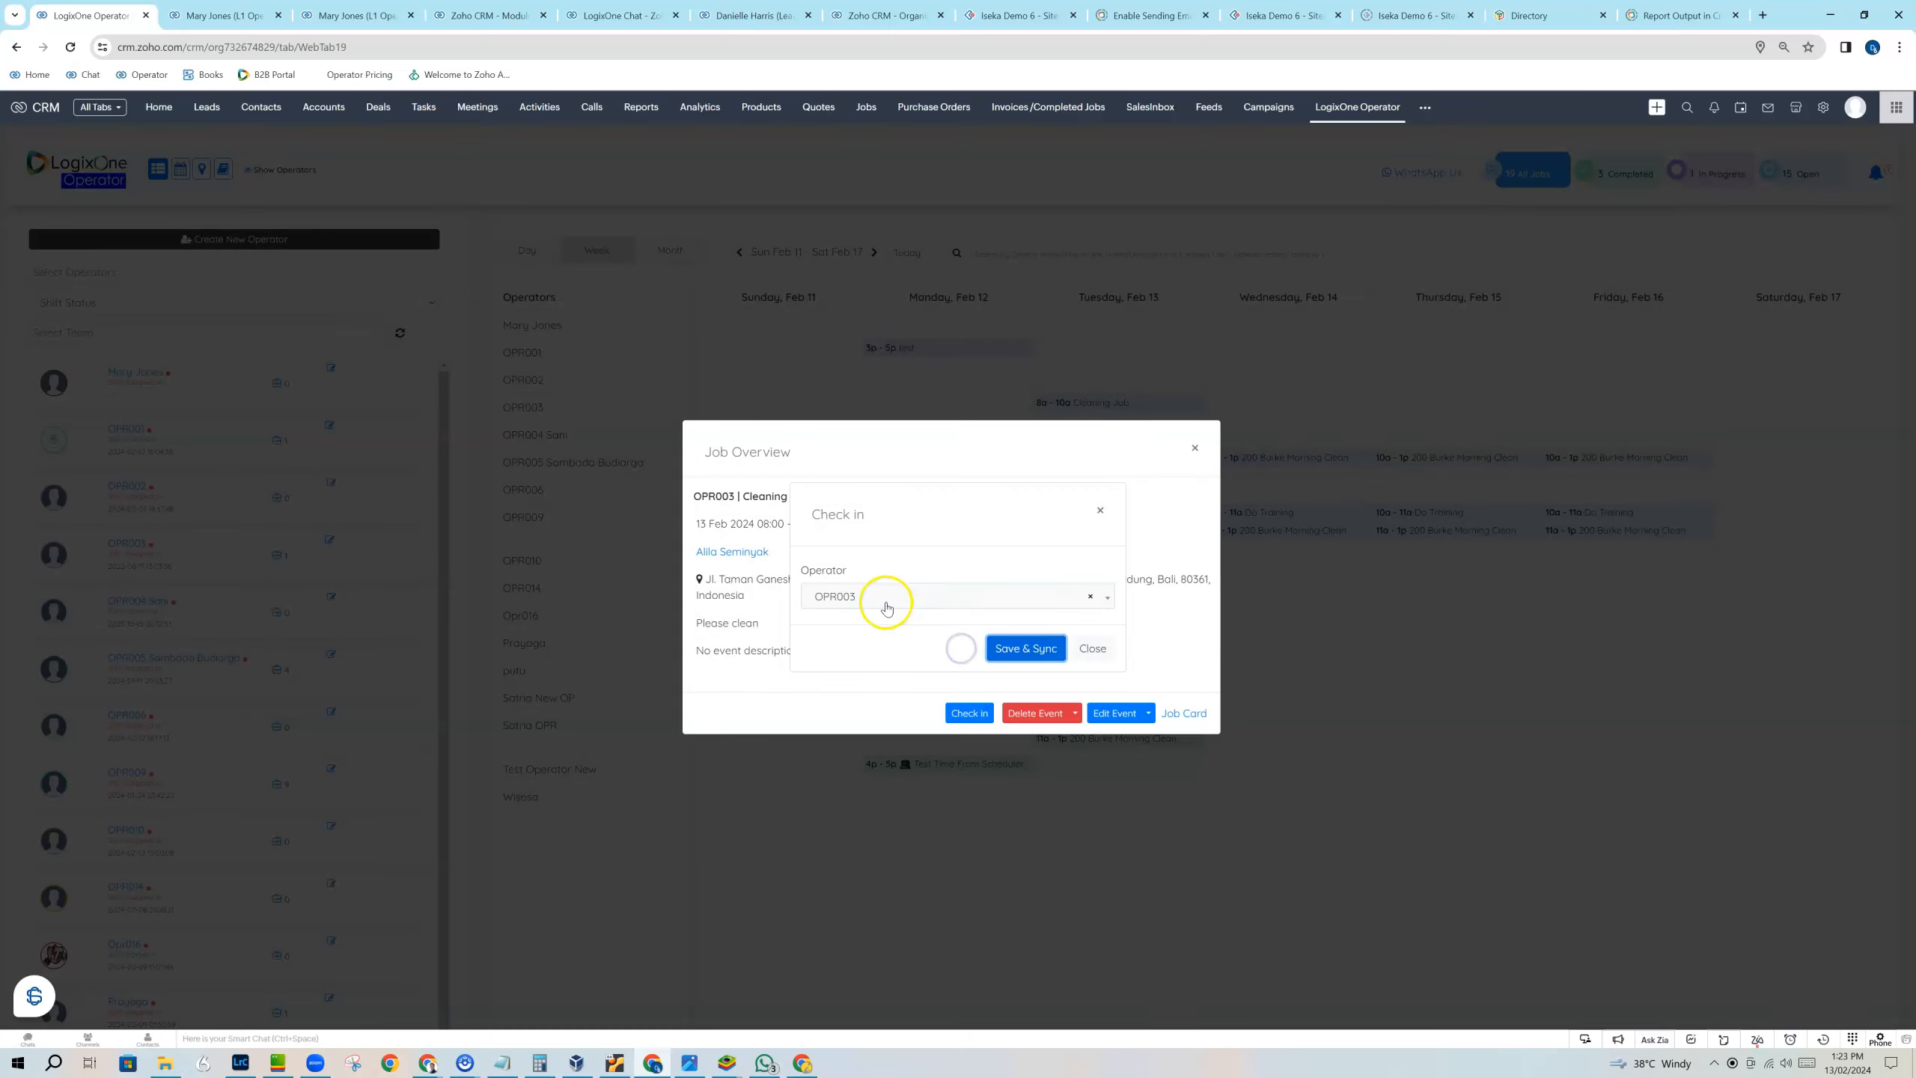
{"action": "left_click", "coordinate": [1100, 652]}
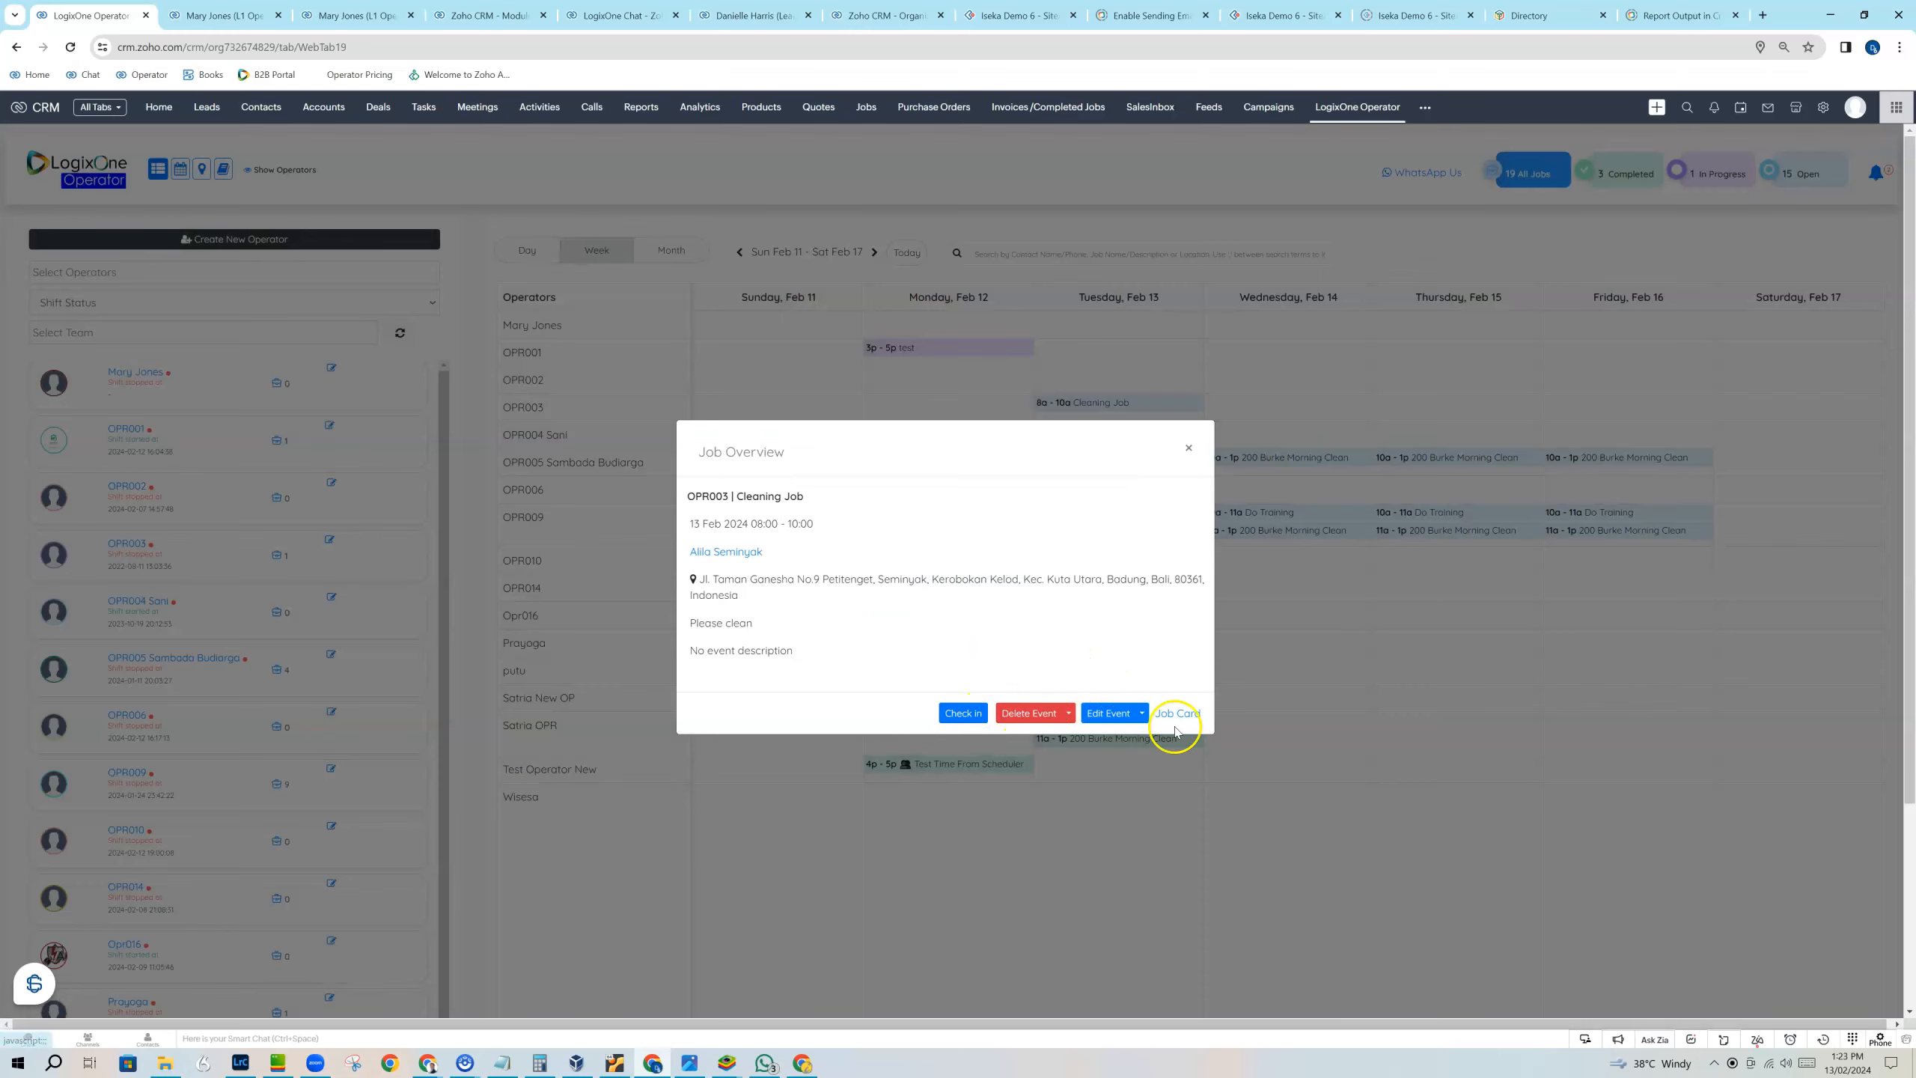
{"action": "left_click", "coordinate": [1188, 448]}
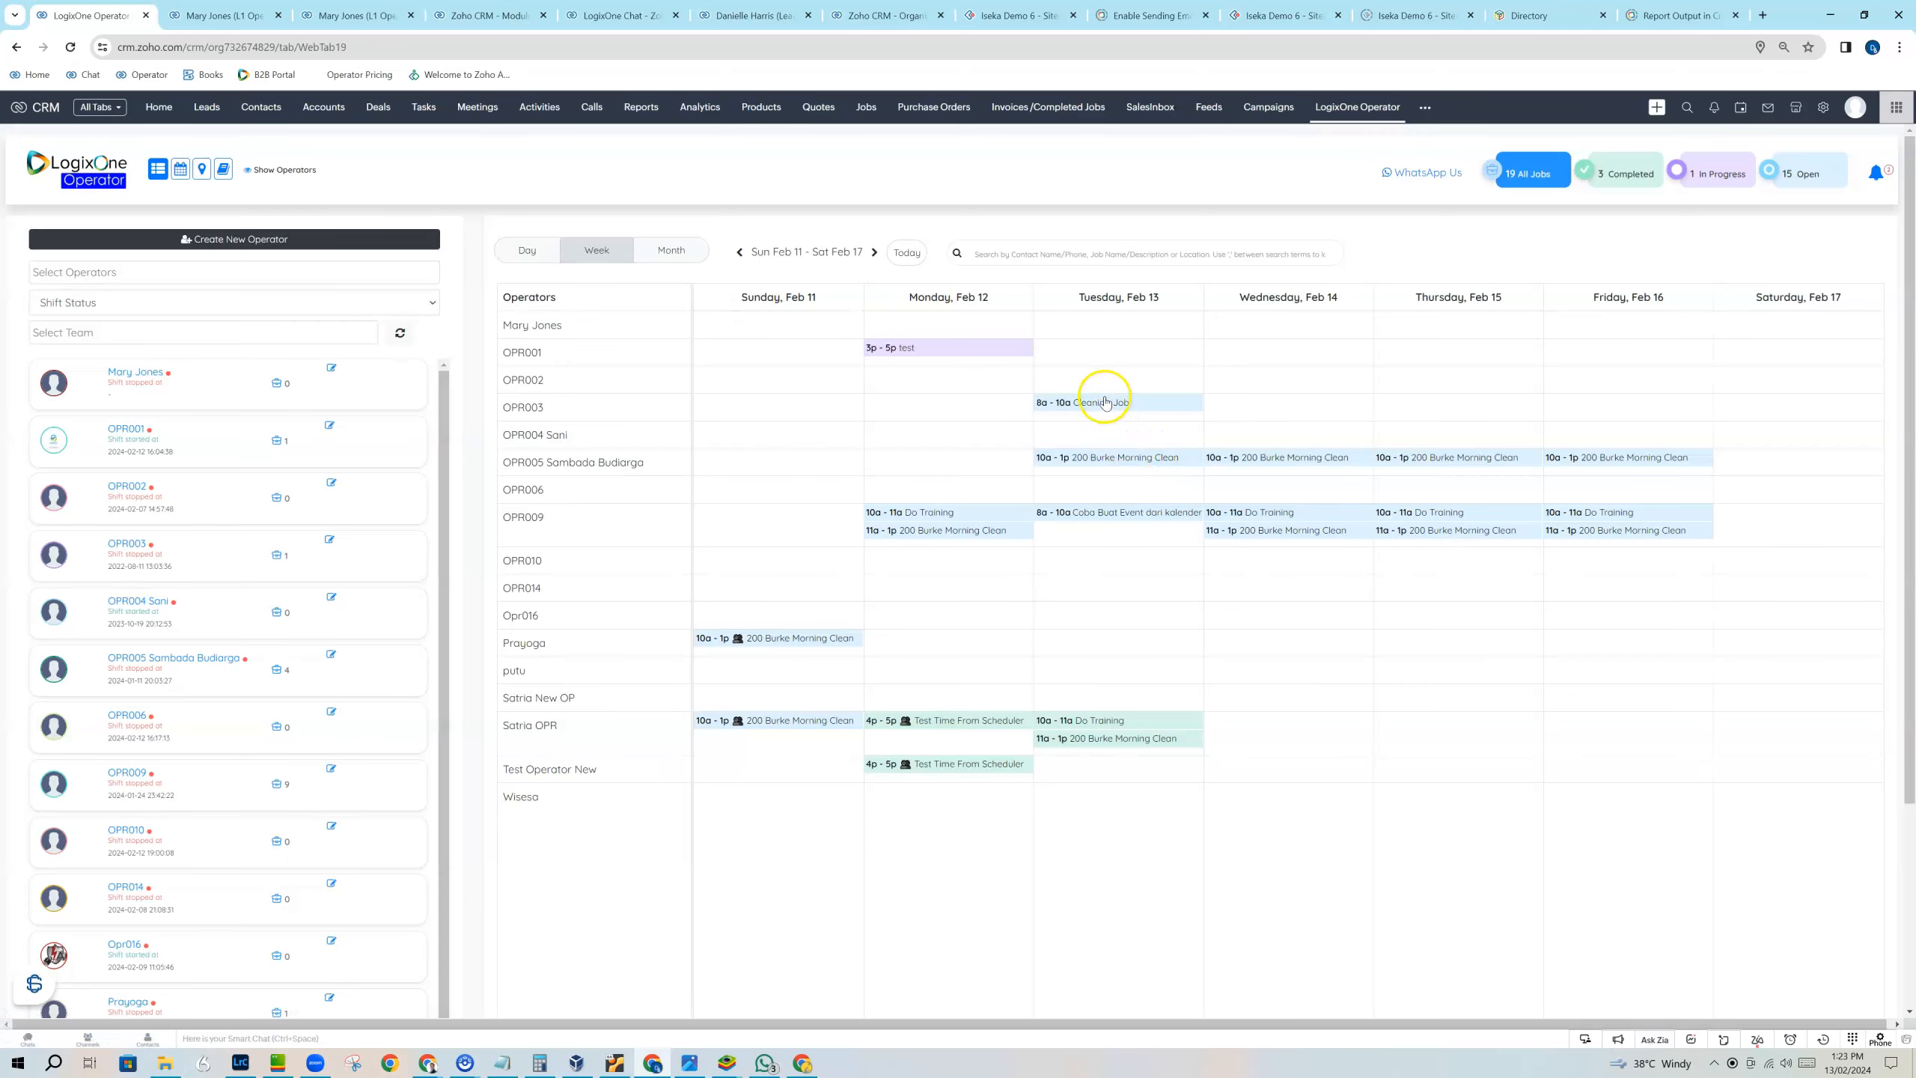
Move the February 13 Cleaning Job back to OPR002.
{"action": "left_click_drag", "start_coordinate": [1108, 397], "coordinate": [1124, 367]}
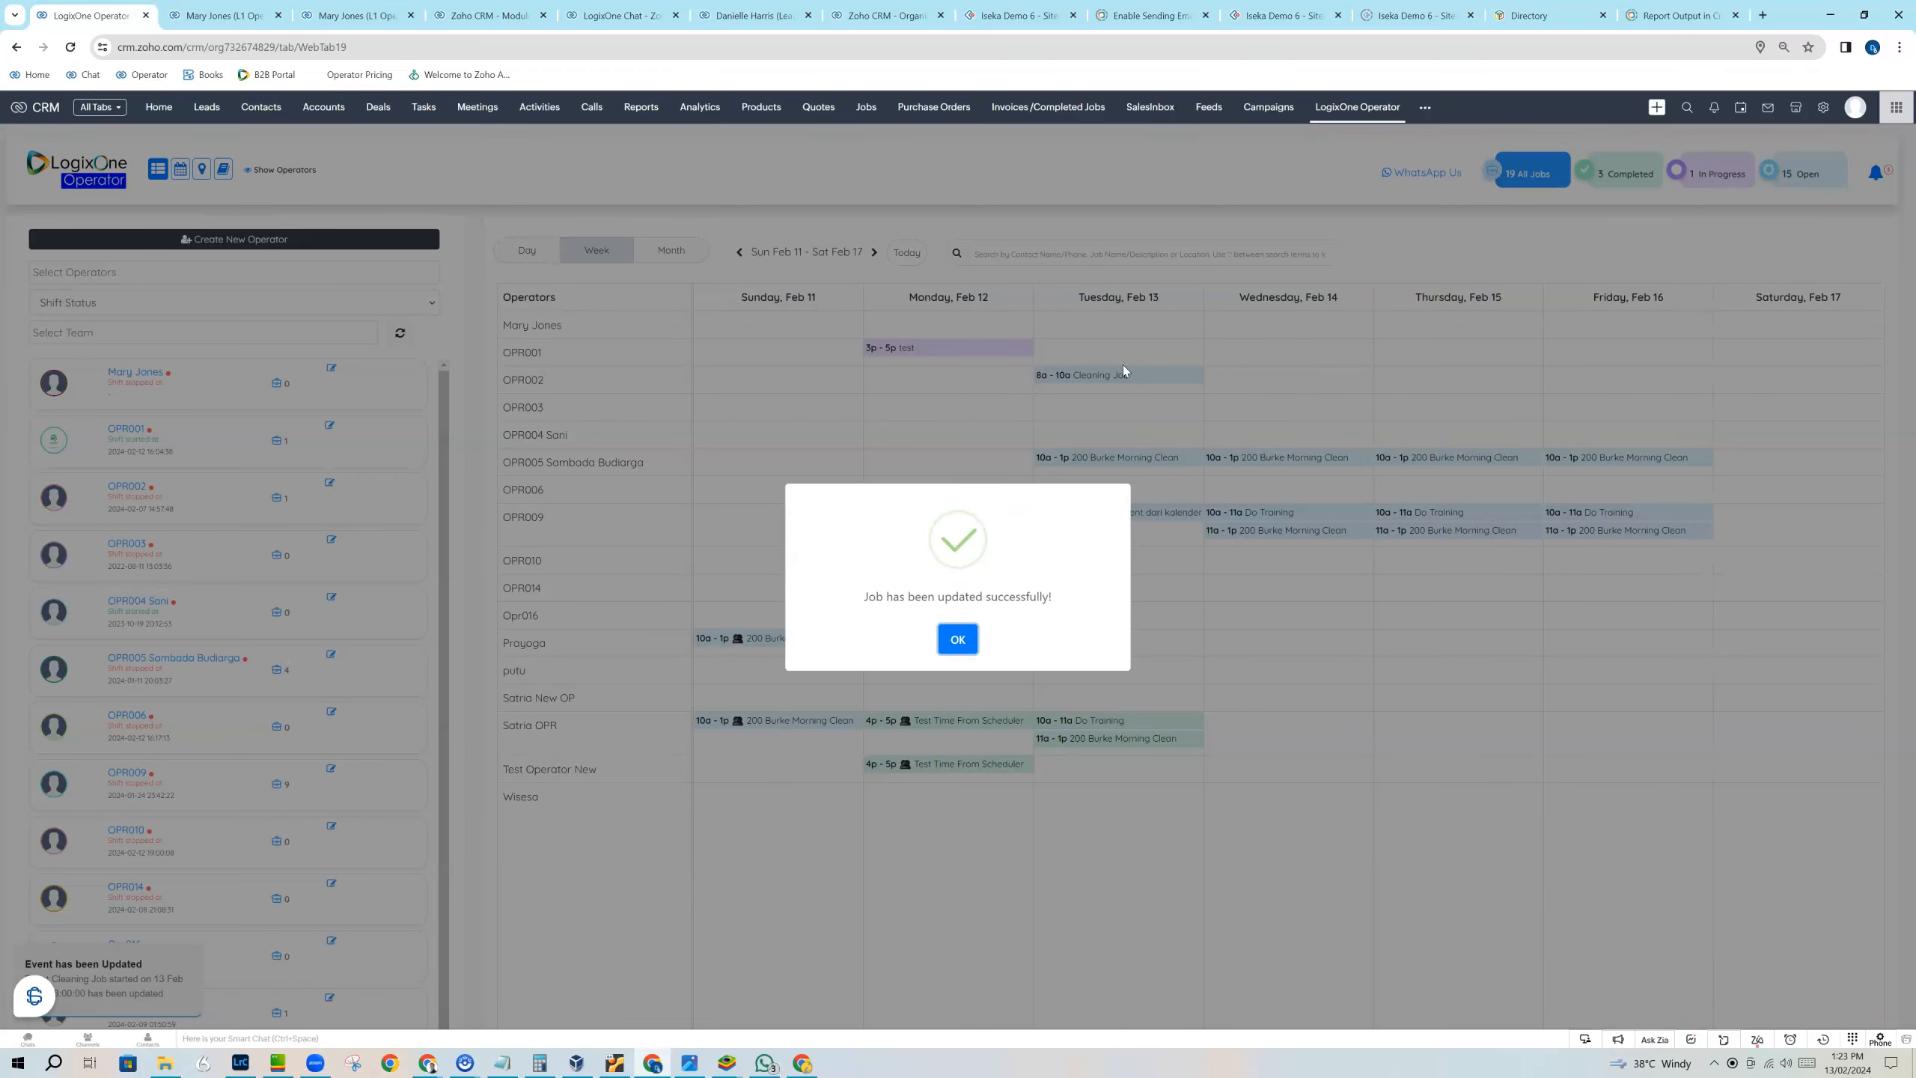
{"action": "left_click", "coordinate": [956, 640]}
Check in operator OPR002 to the February 13 Cleaning Job and sync the check-in.
{"action": "left_click", "coordinate": [1124, 370]}
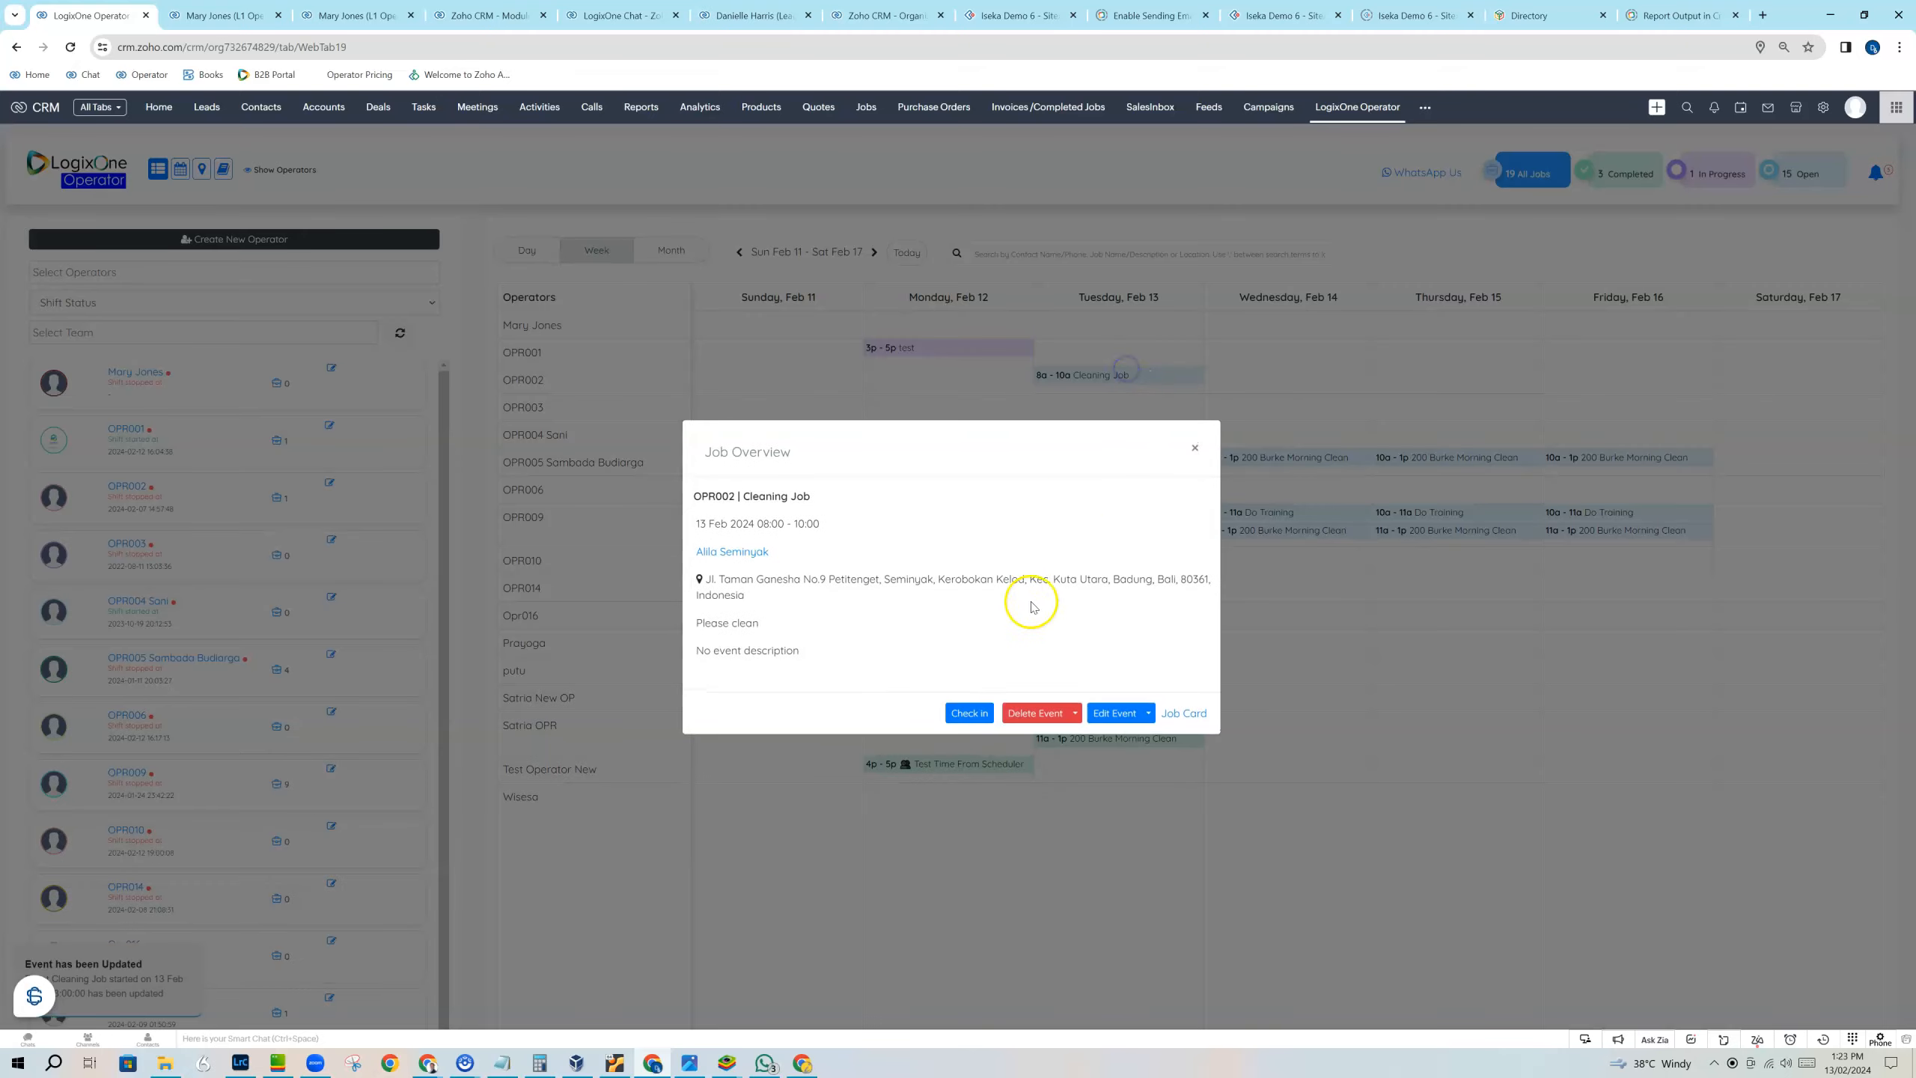
{"action": "left_click", "coordinate": [974, 719]}
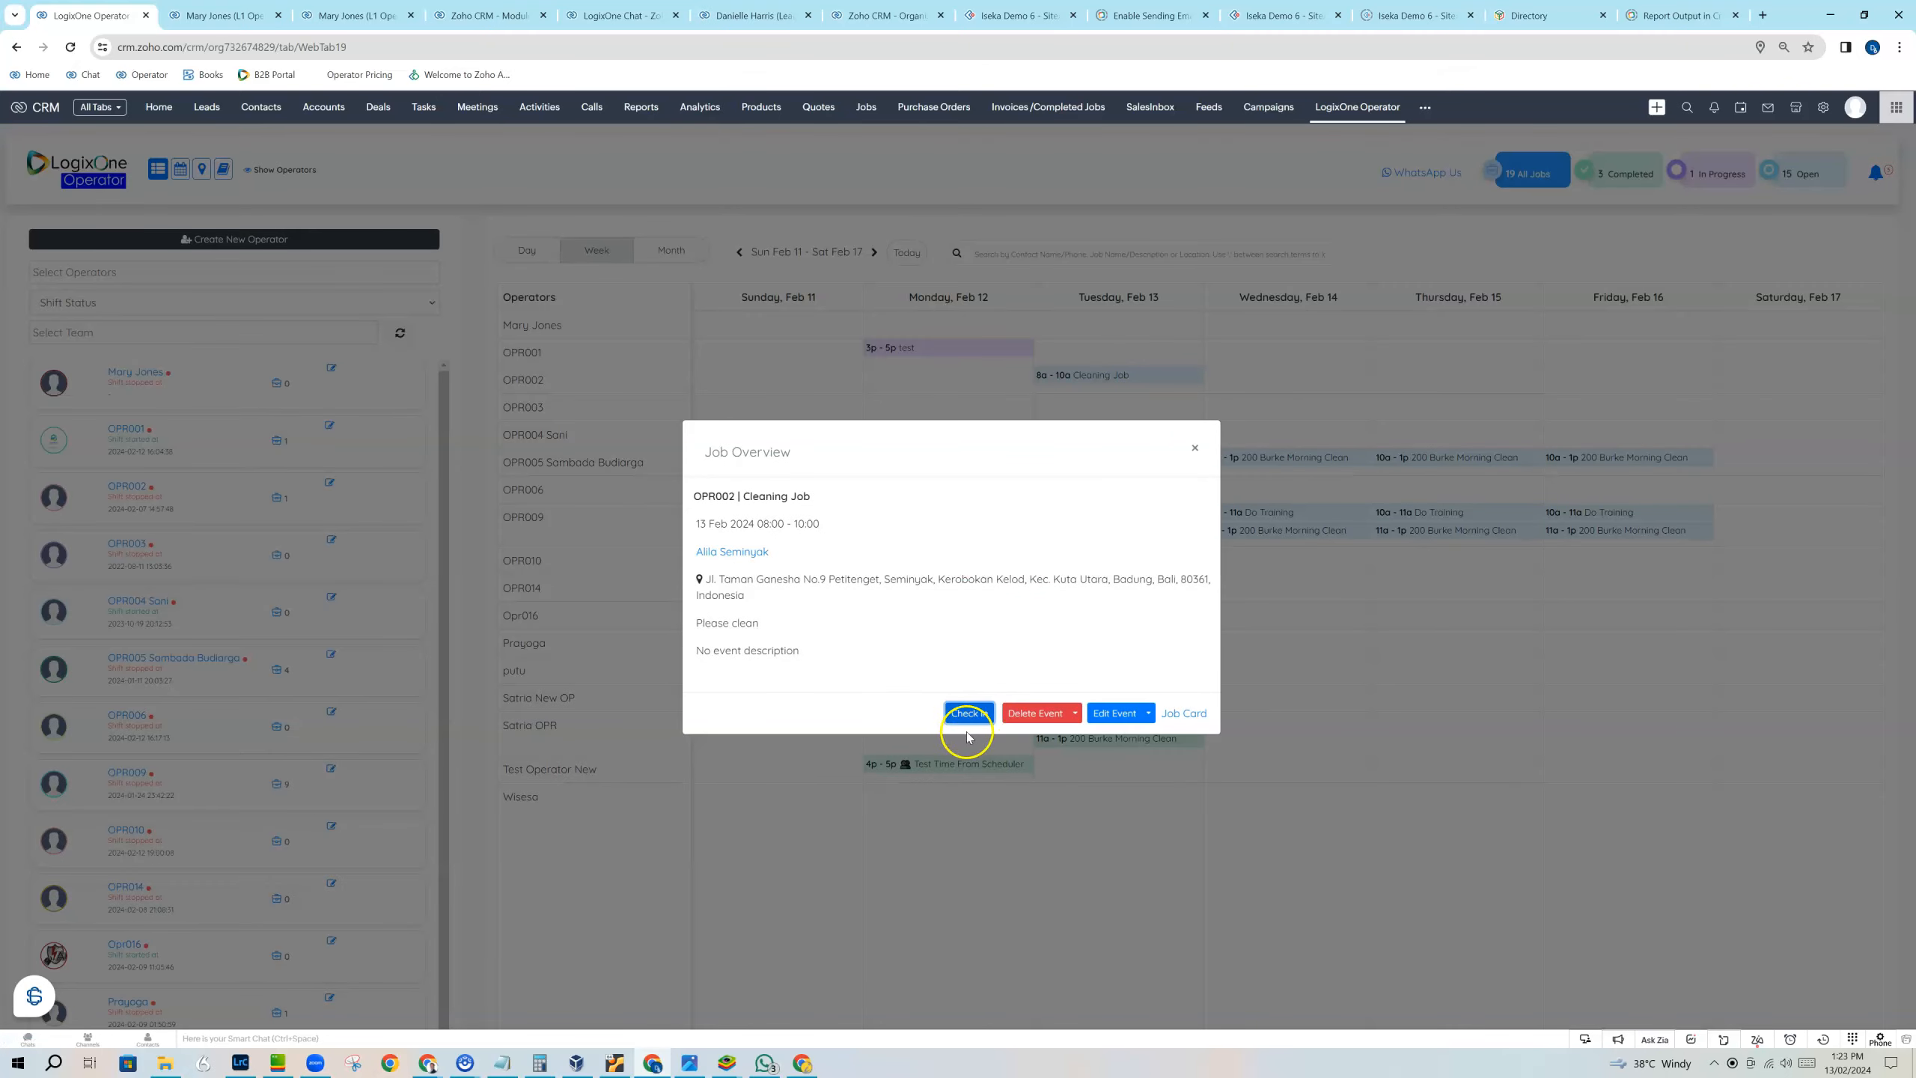
{"action": "left_click", "coordinate": [971, 711]}
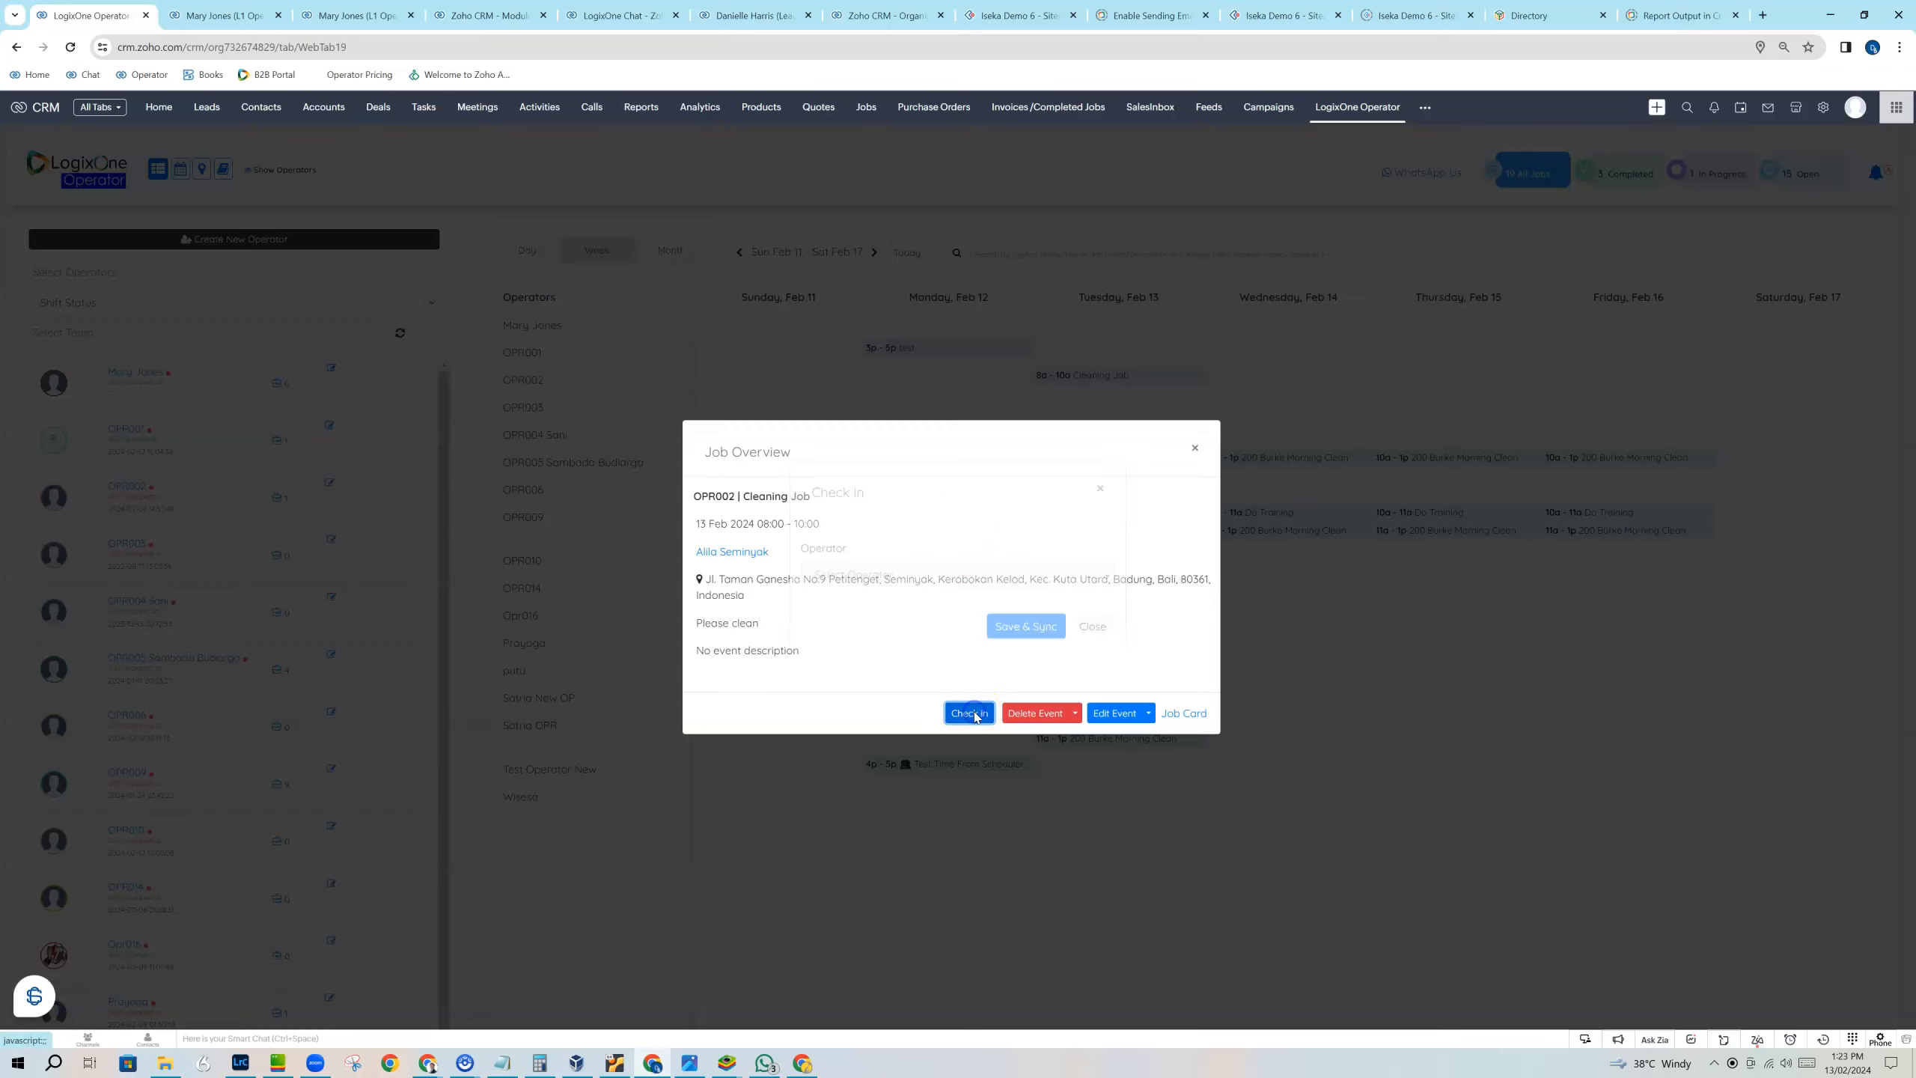
{"action": "left_click", "coordinate": [957, 598]}
{"action": "left_click", "coordinate": [955, 689]}
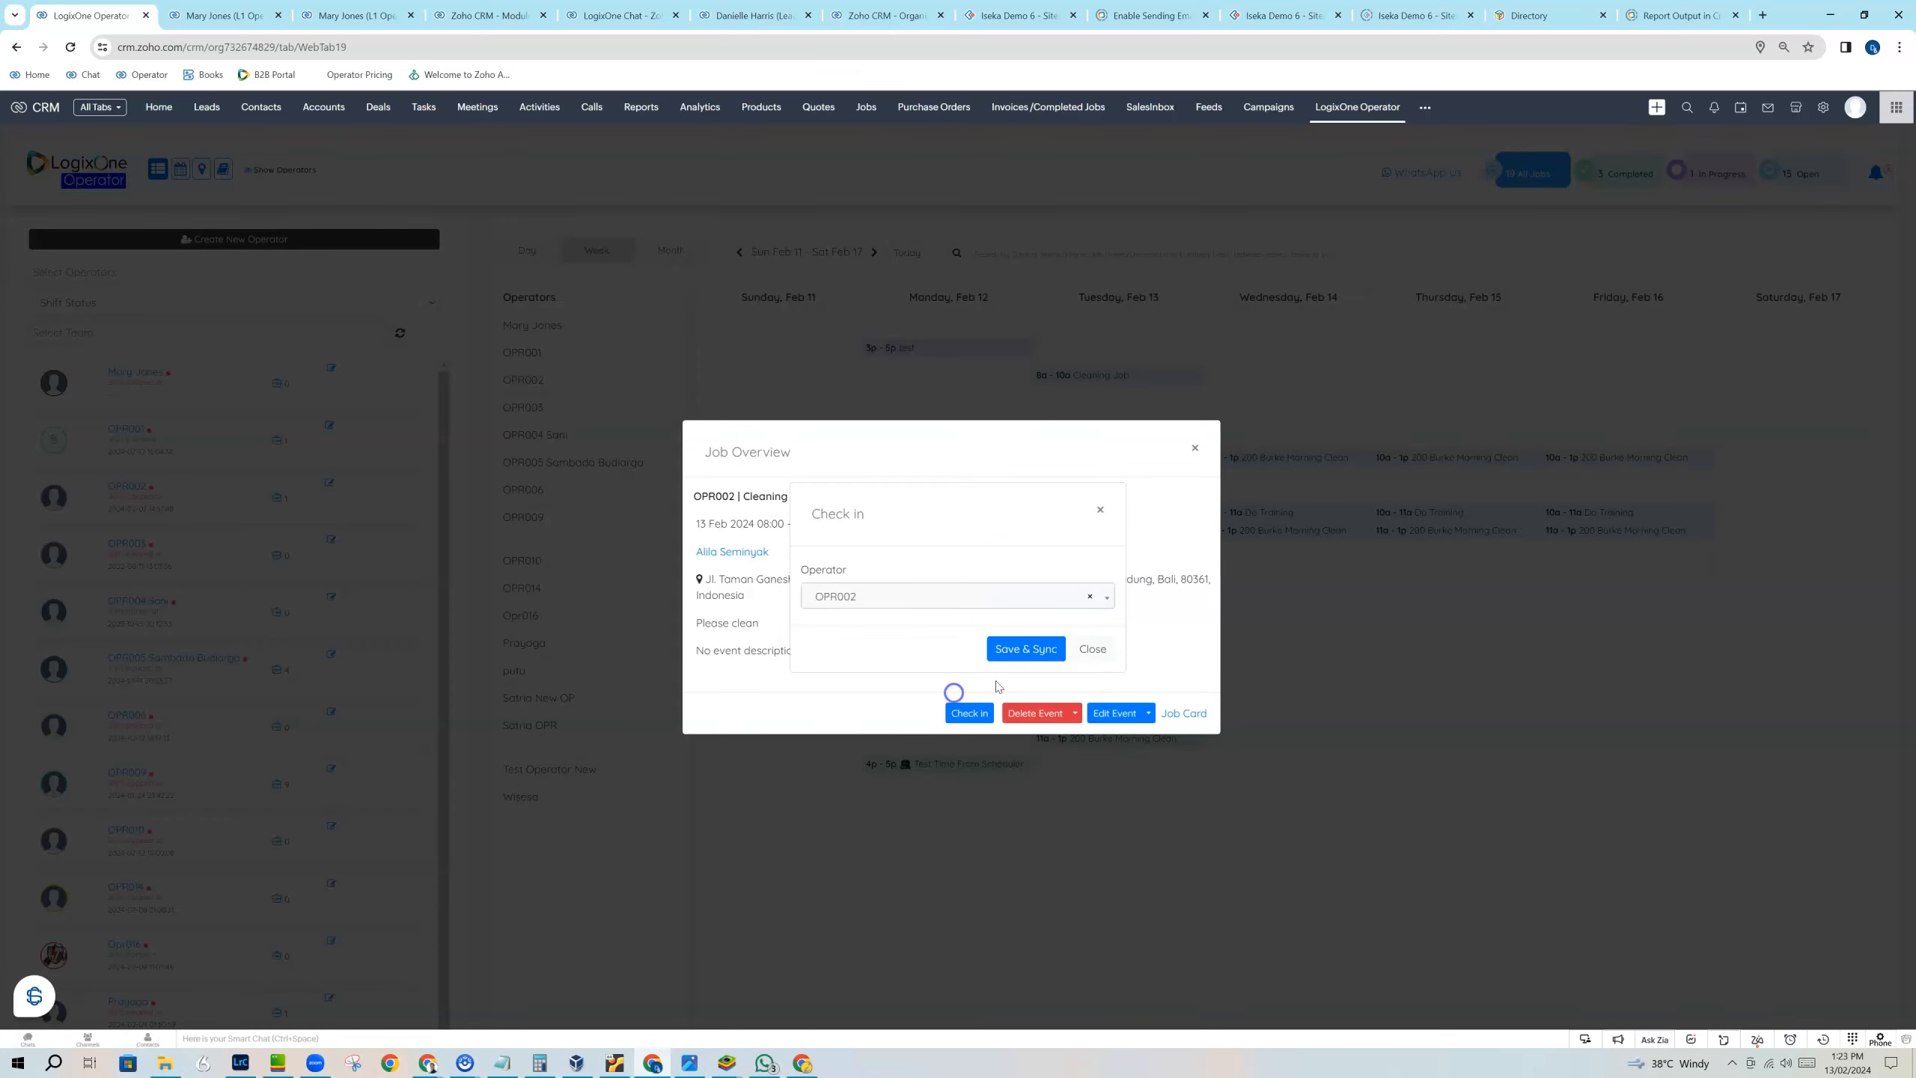
{"action": "left_click", "coordinate": [1015, 650]}
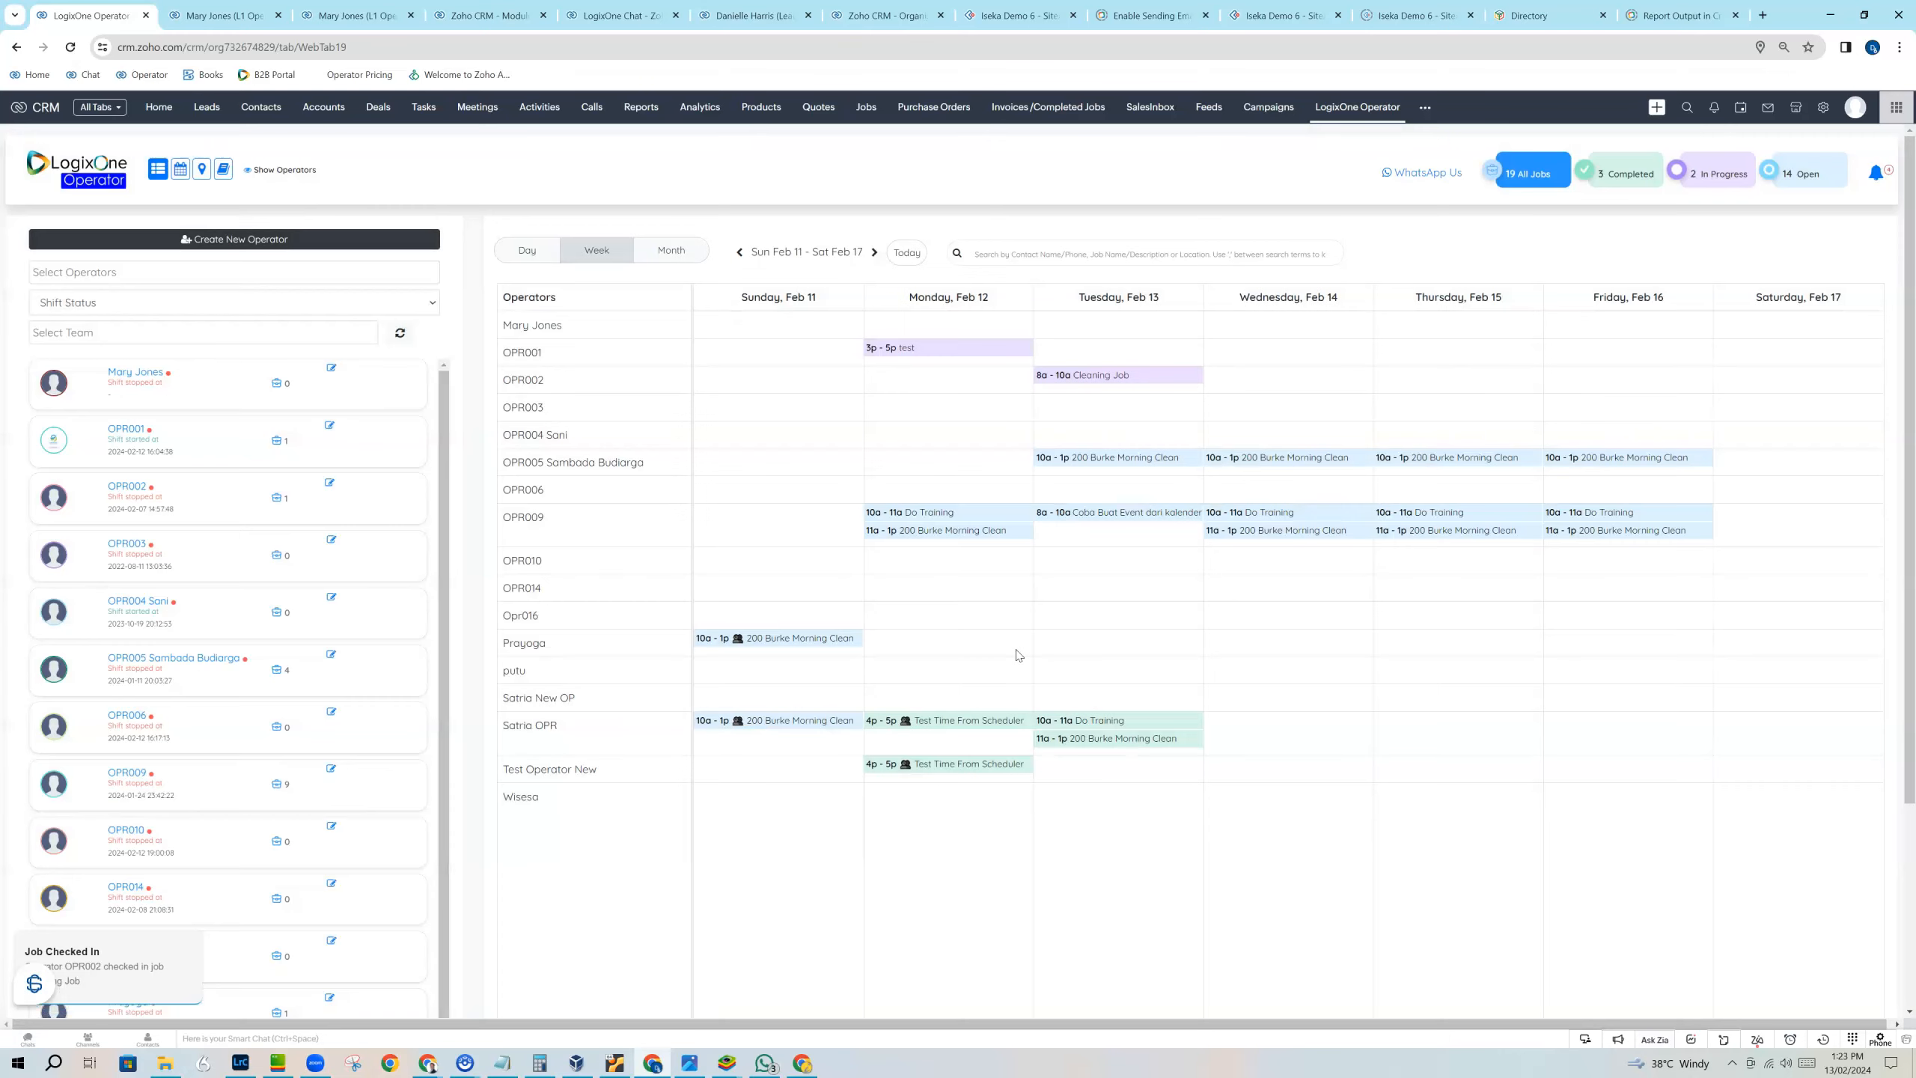
Review the scheduler's latest notifications for the job check-in and close the notification list.
{"action": "left_click", "coordinate": [792, 533]}
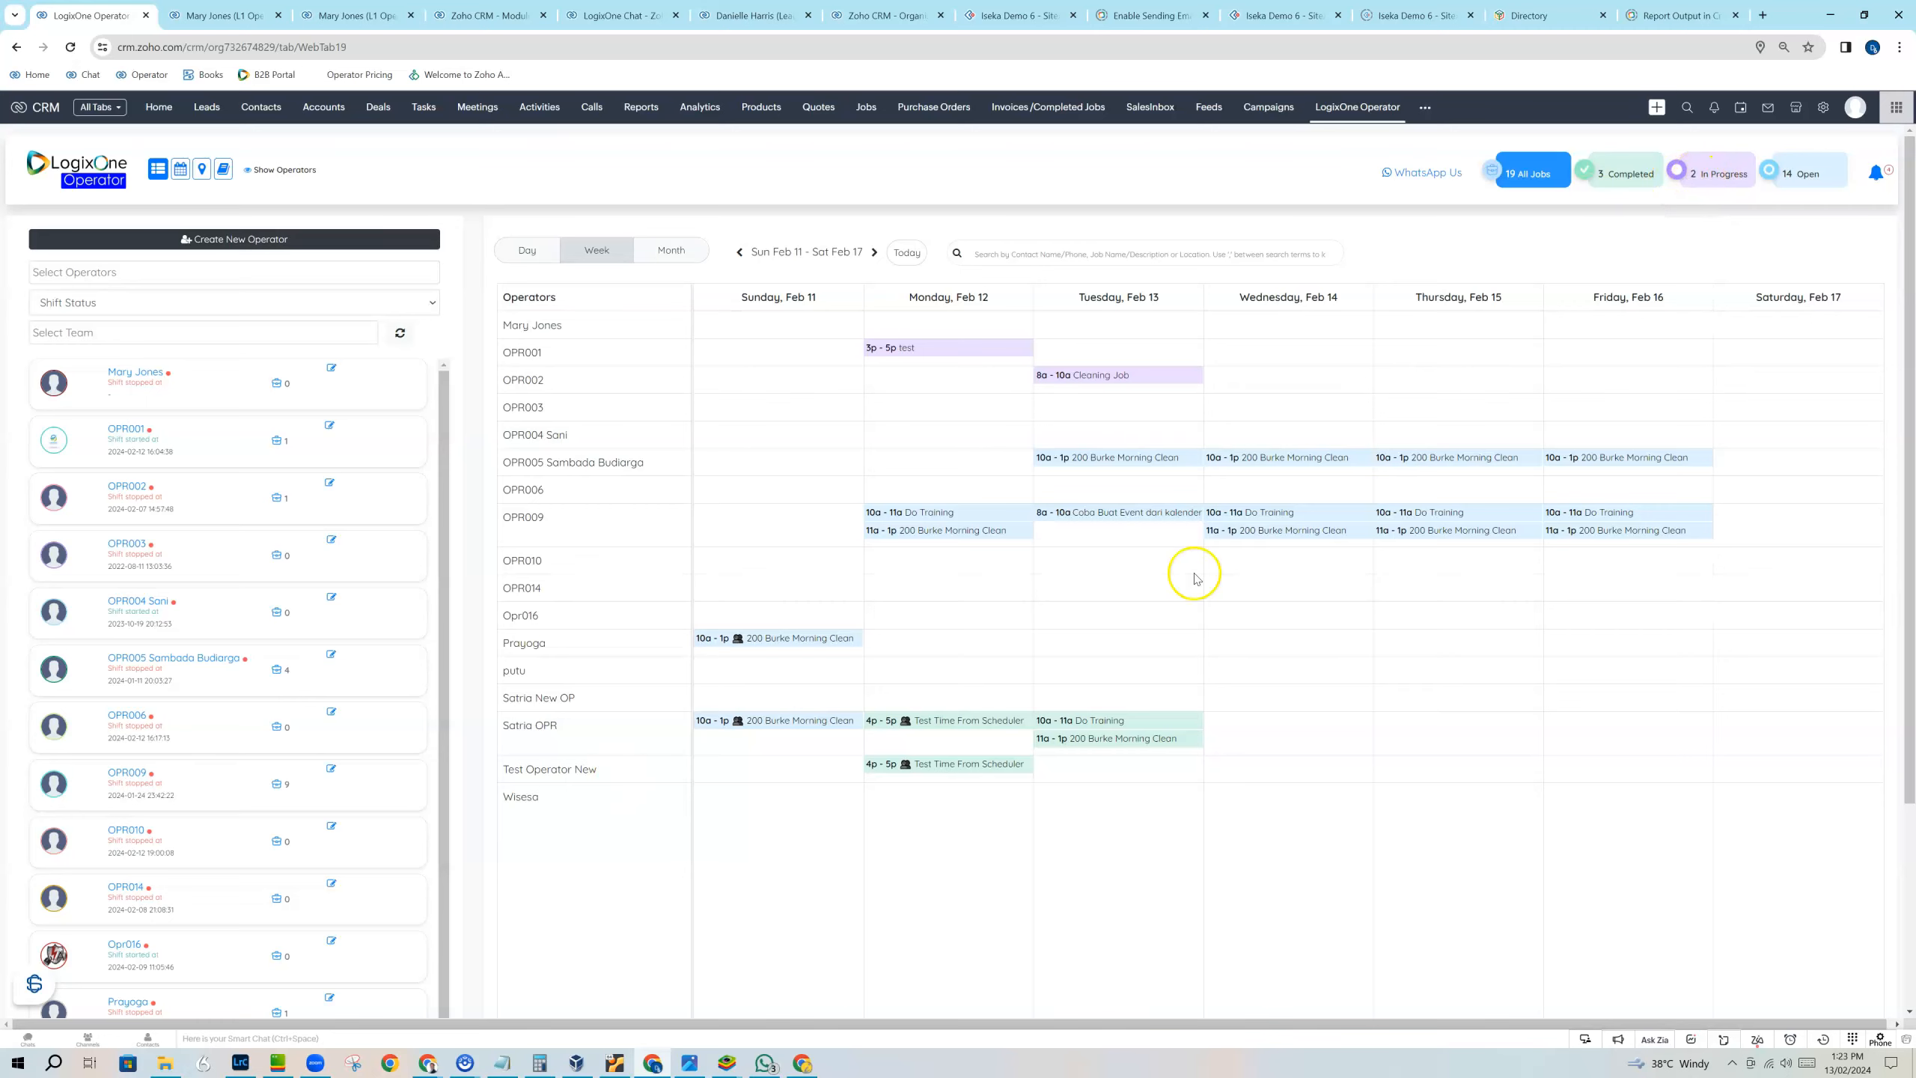
{"action": "left_click", "coordinate": [1880, 172]}
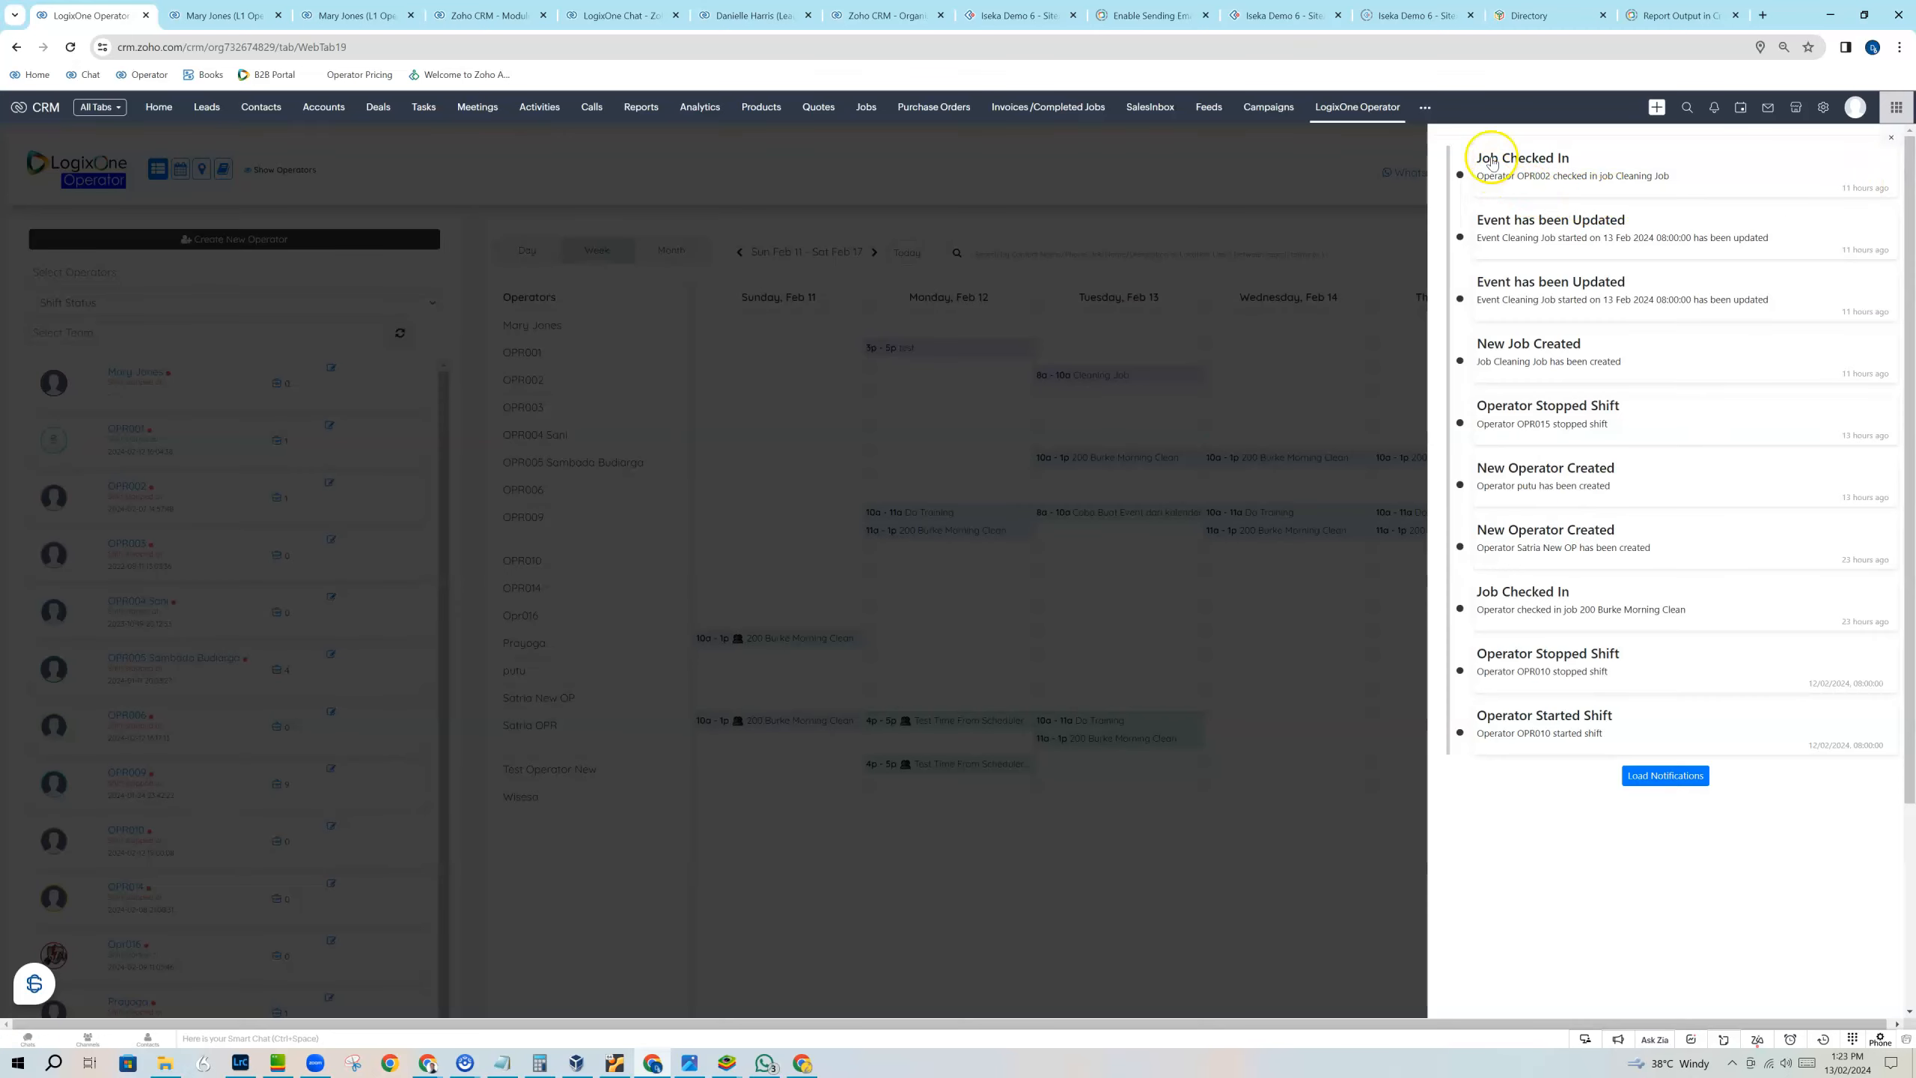
{"action": "left_click", "coordinate": [1888, 140]}
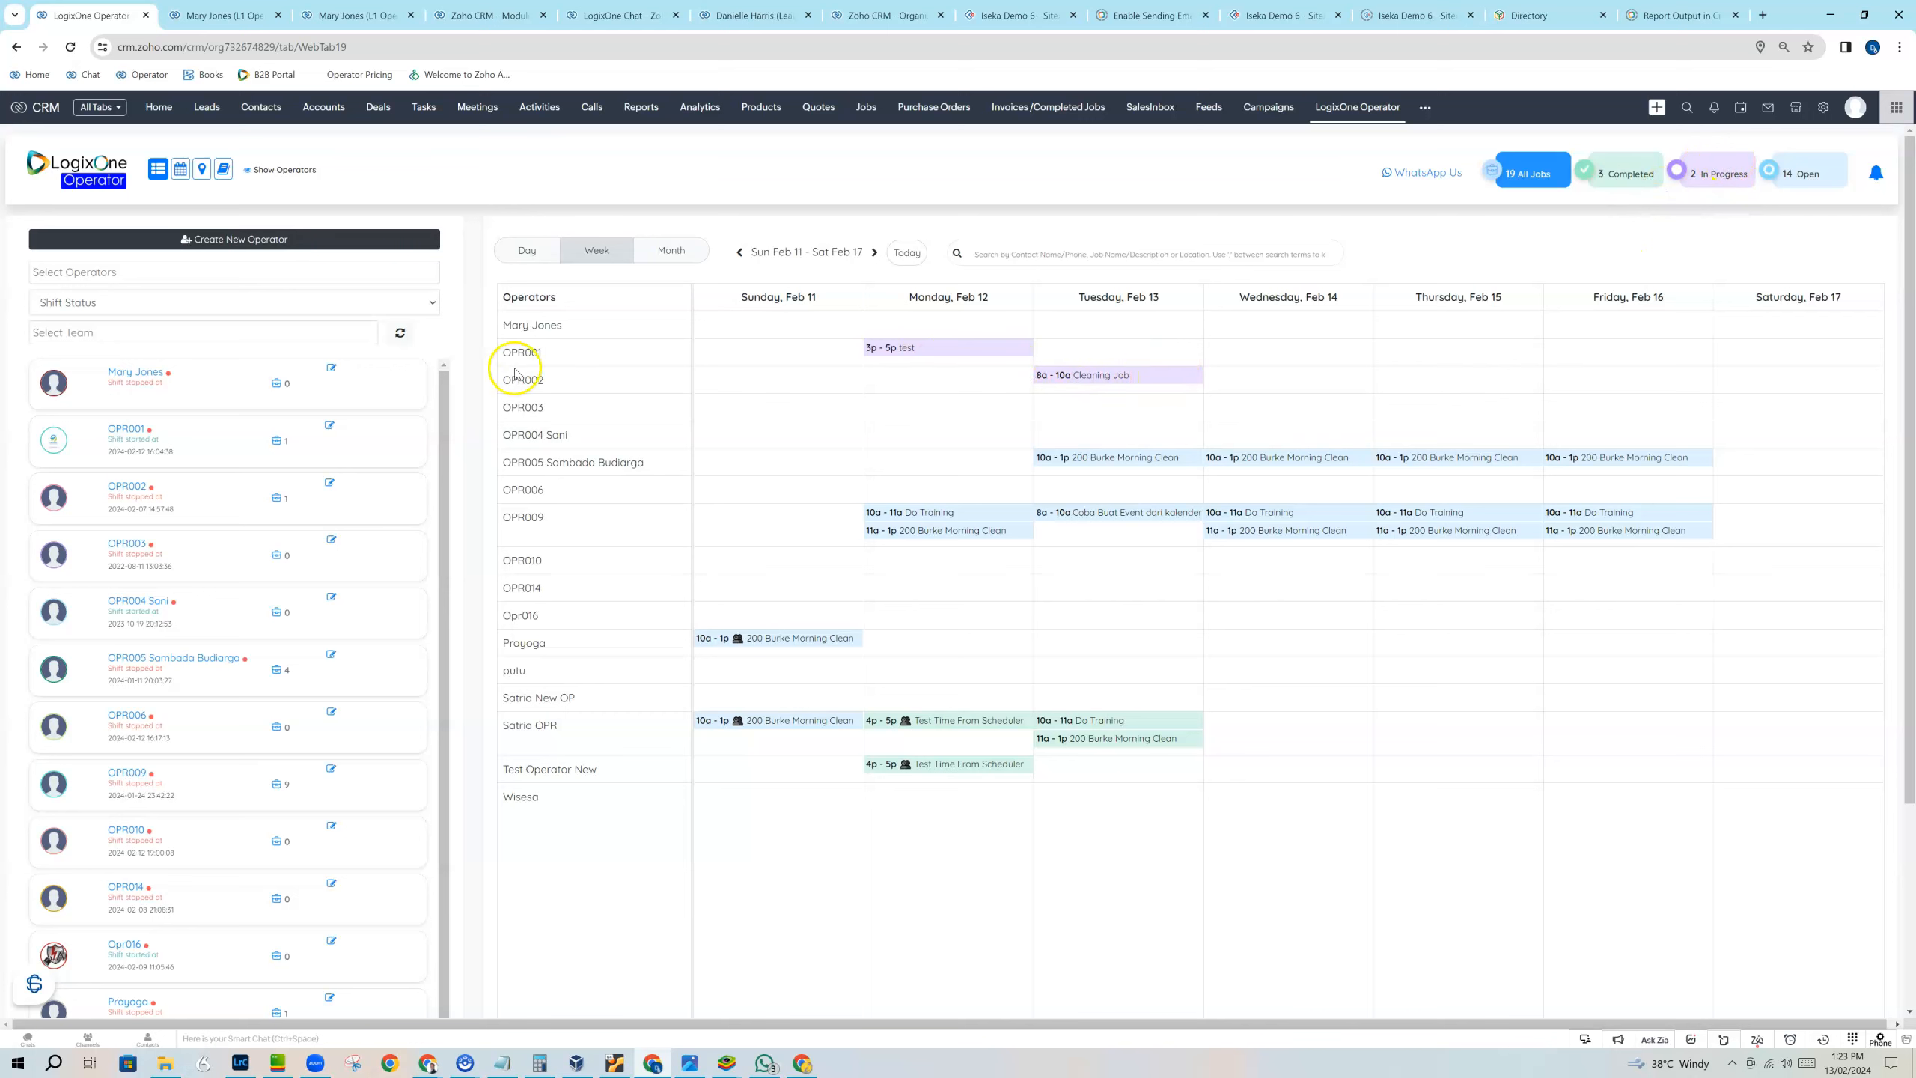
Inspect the week in calendar view, filtered to in-progress jobs, and return to the operator schedule showing all jobs.
{"action": "left_click", "coordinate": [180, 169]}
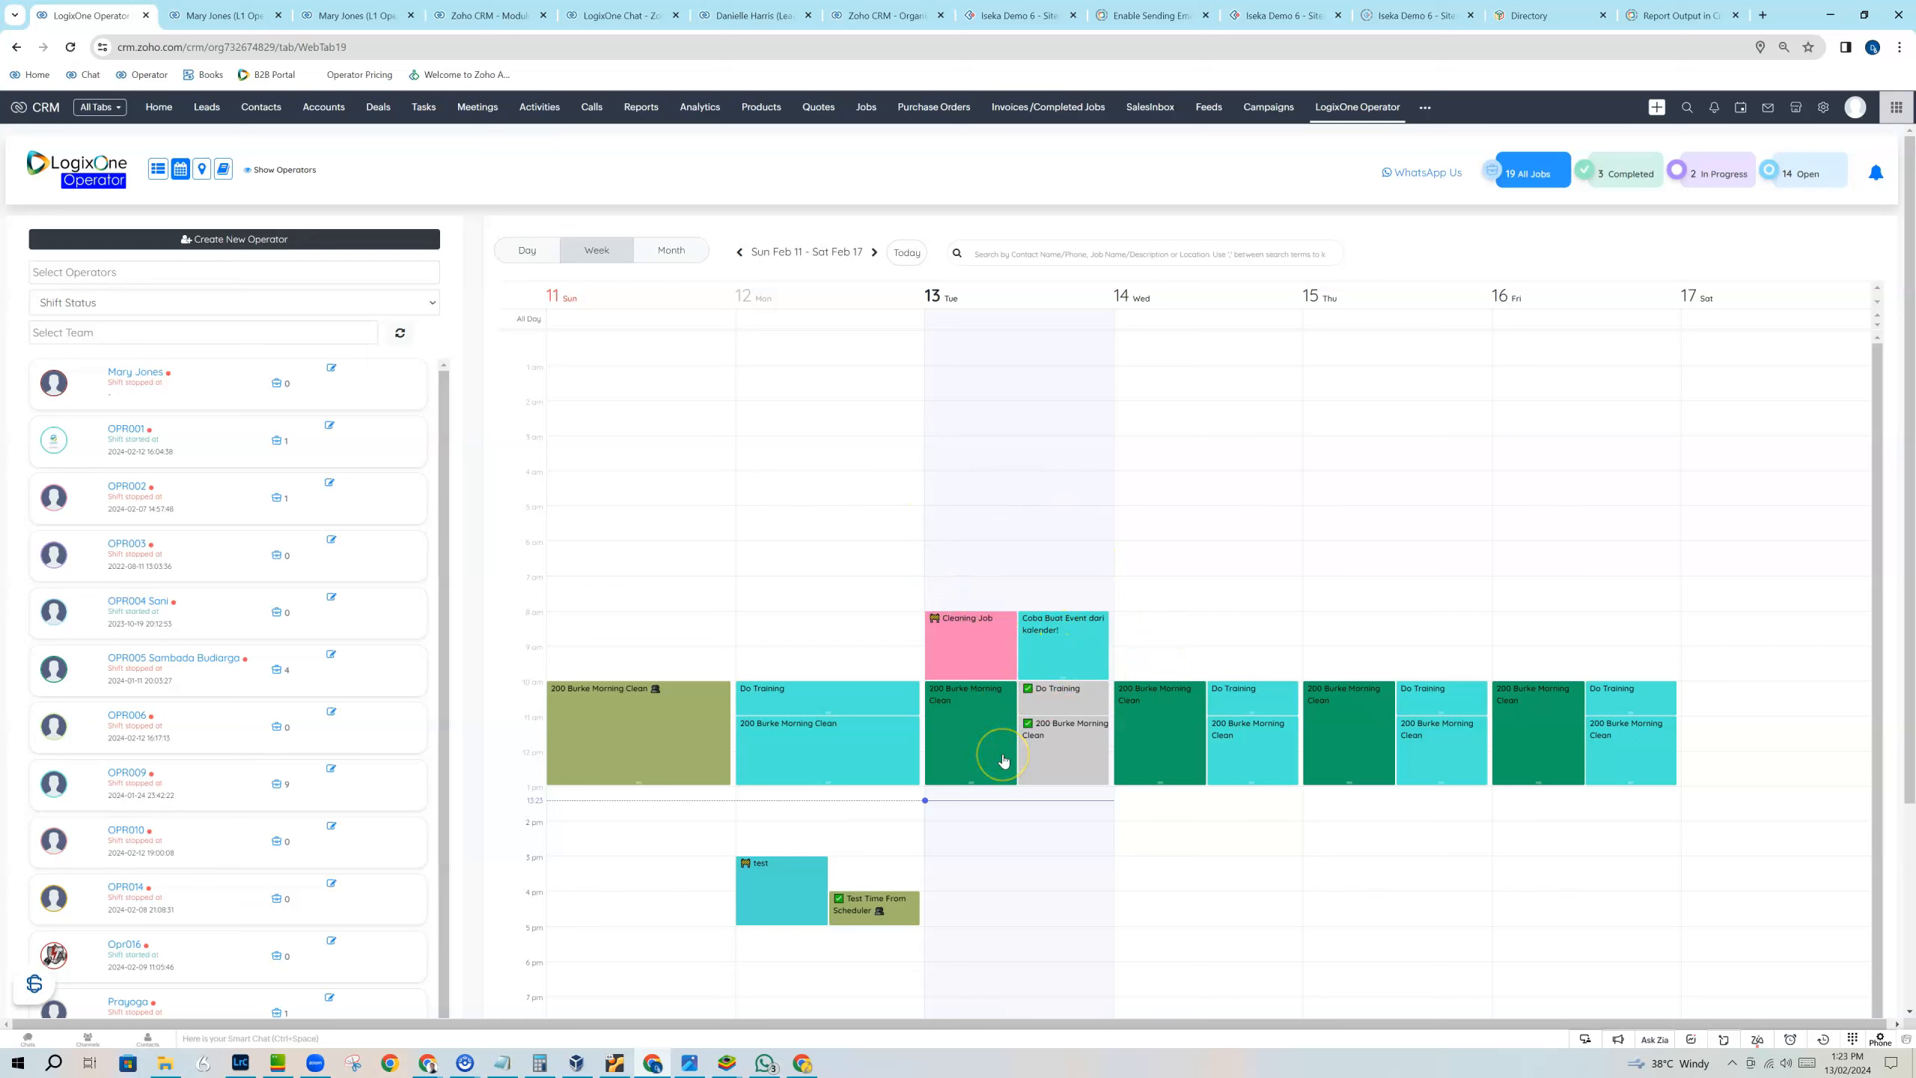
{"action": "left_click", "coordinate": [1003, 627]}
{"action": "left_click", "coordinate": [1716, 173]}
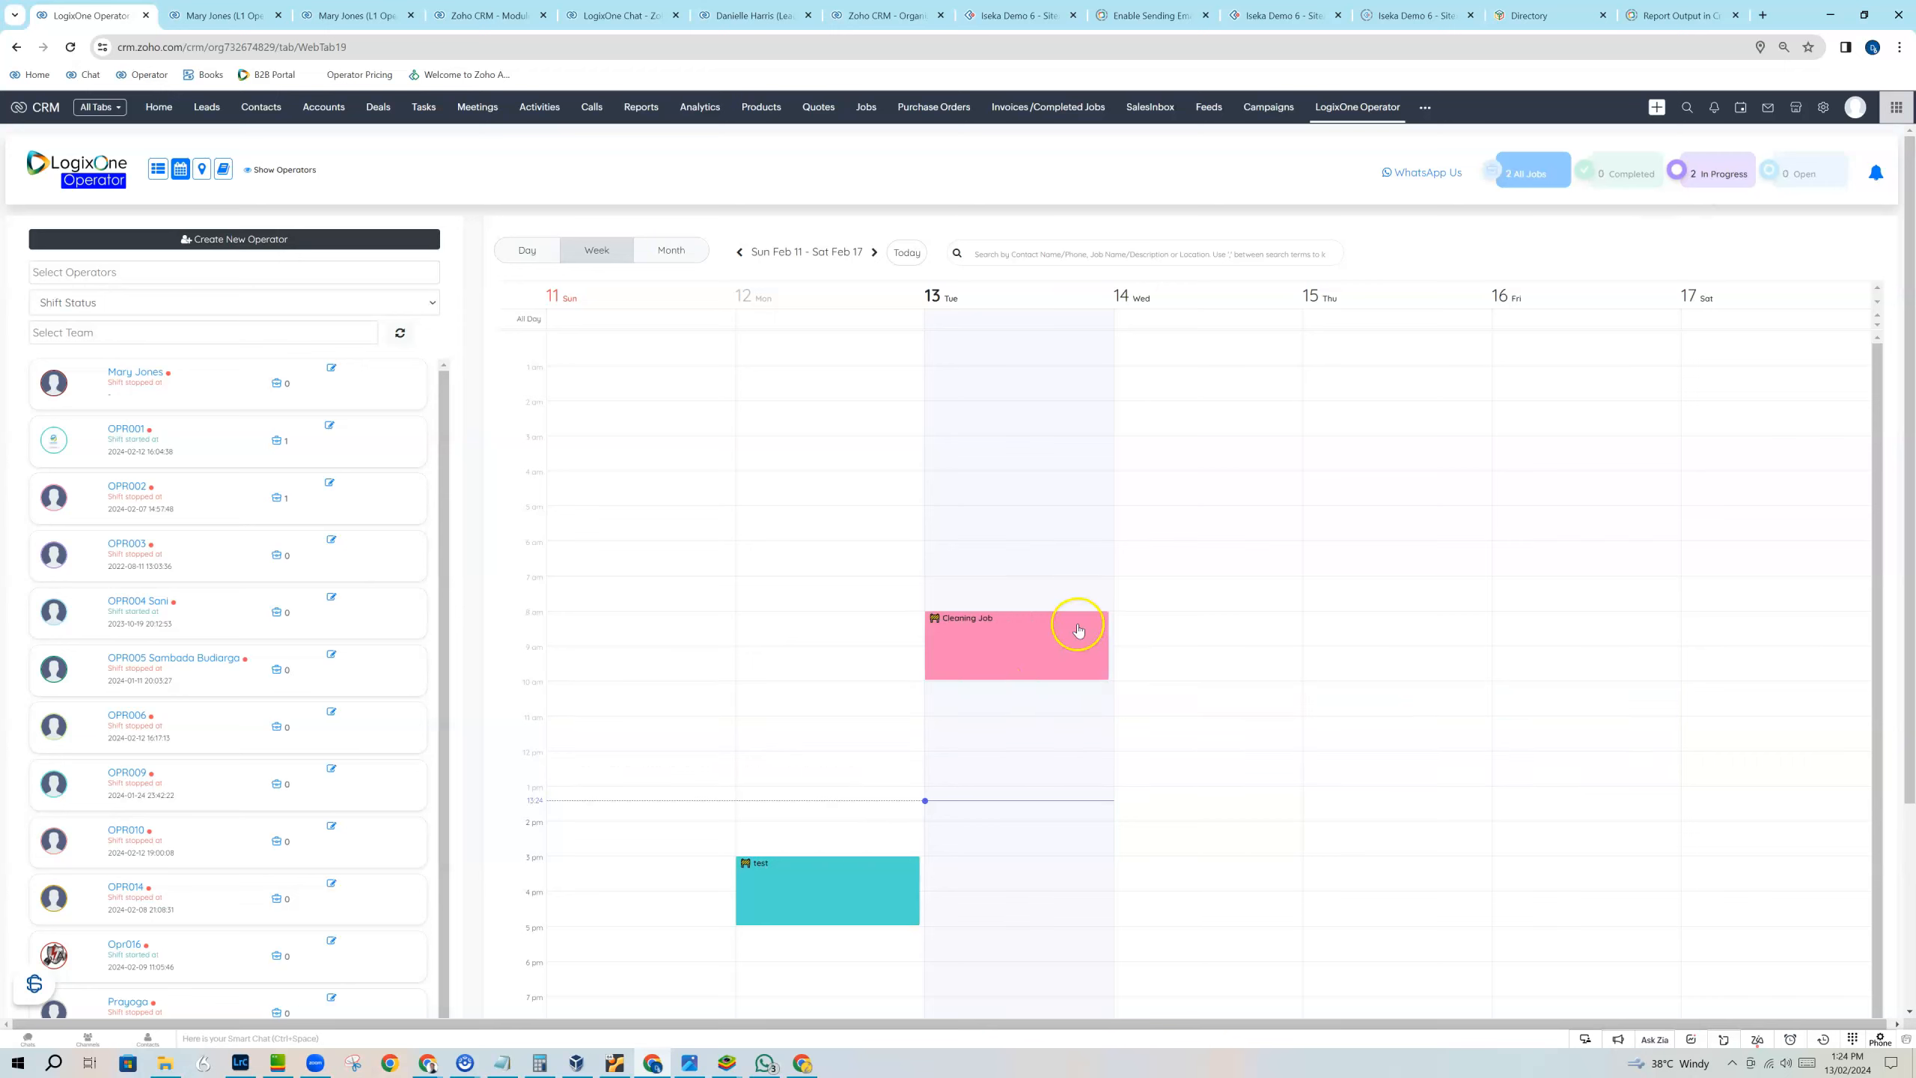
{"action": "left_click", "coordinate": [1521, 171]}
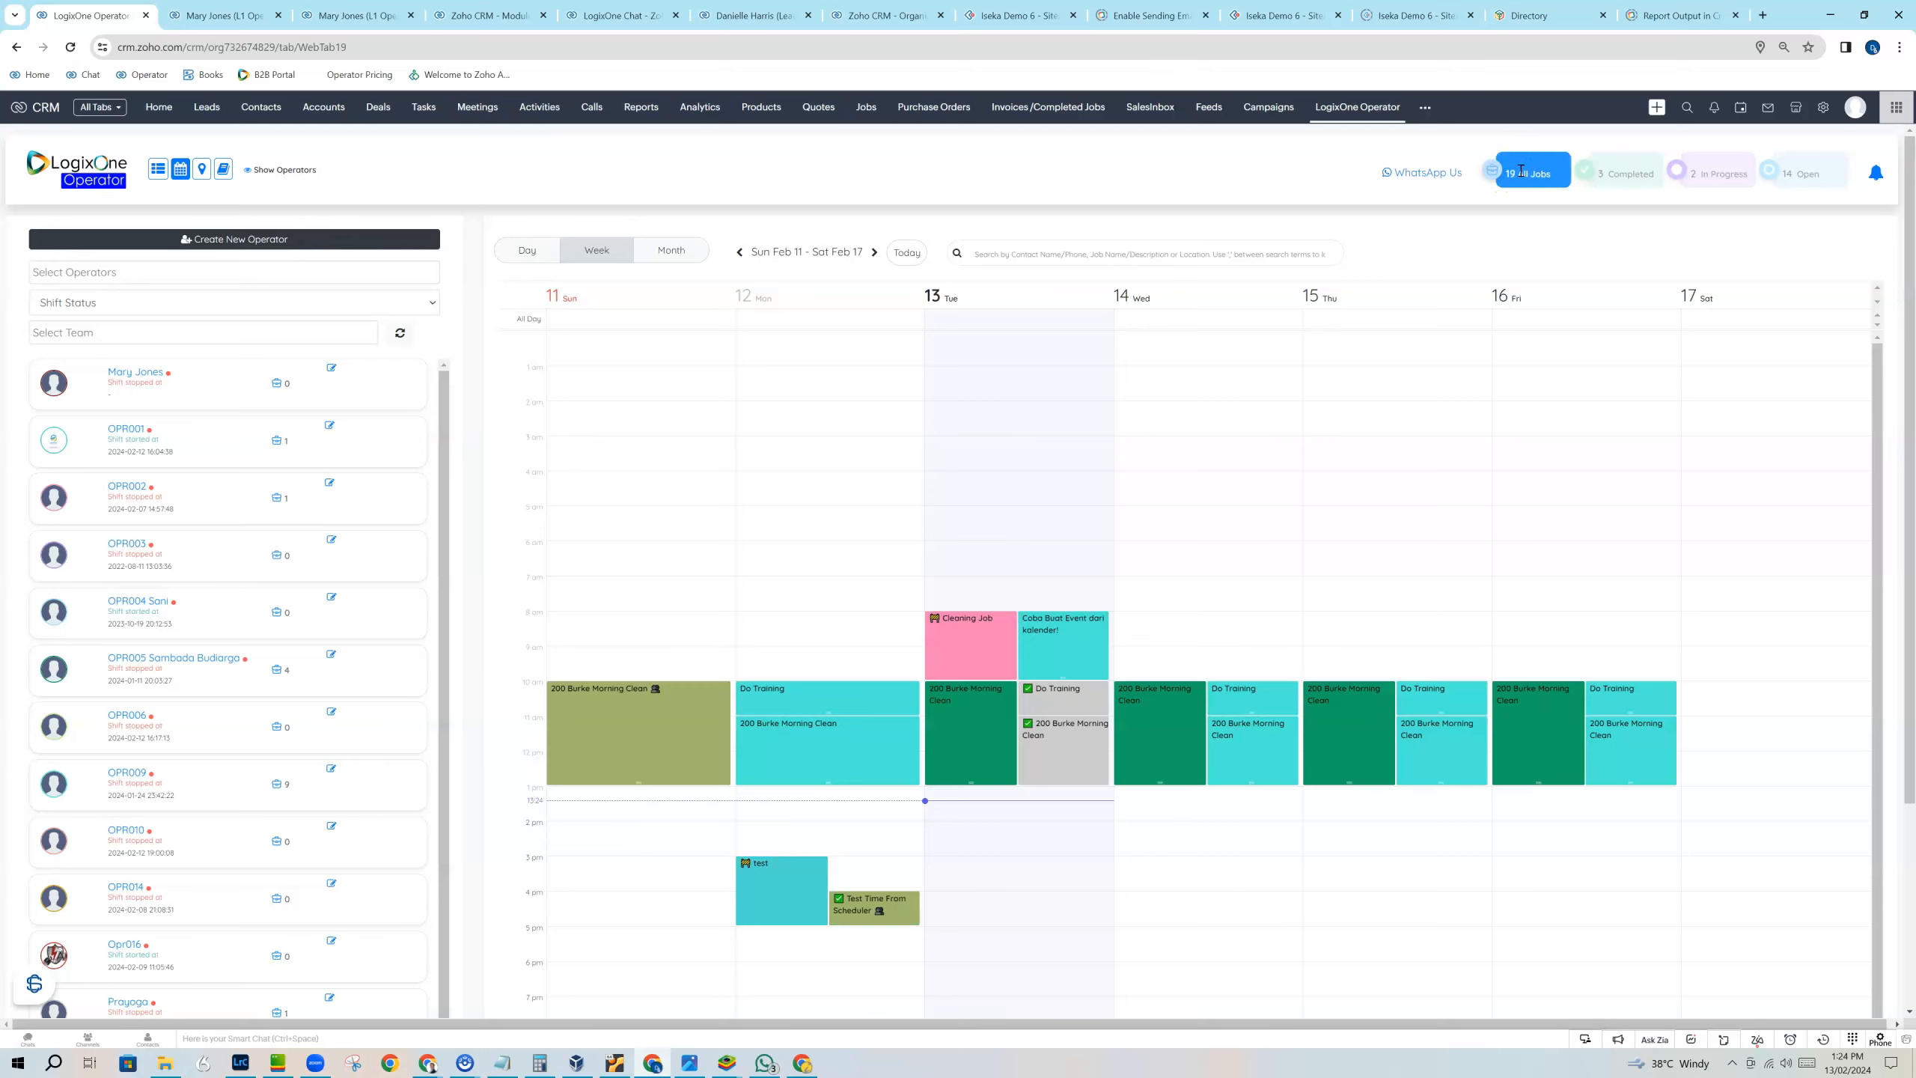
{"action": "left_click", "coordinate": [157, 168]}
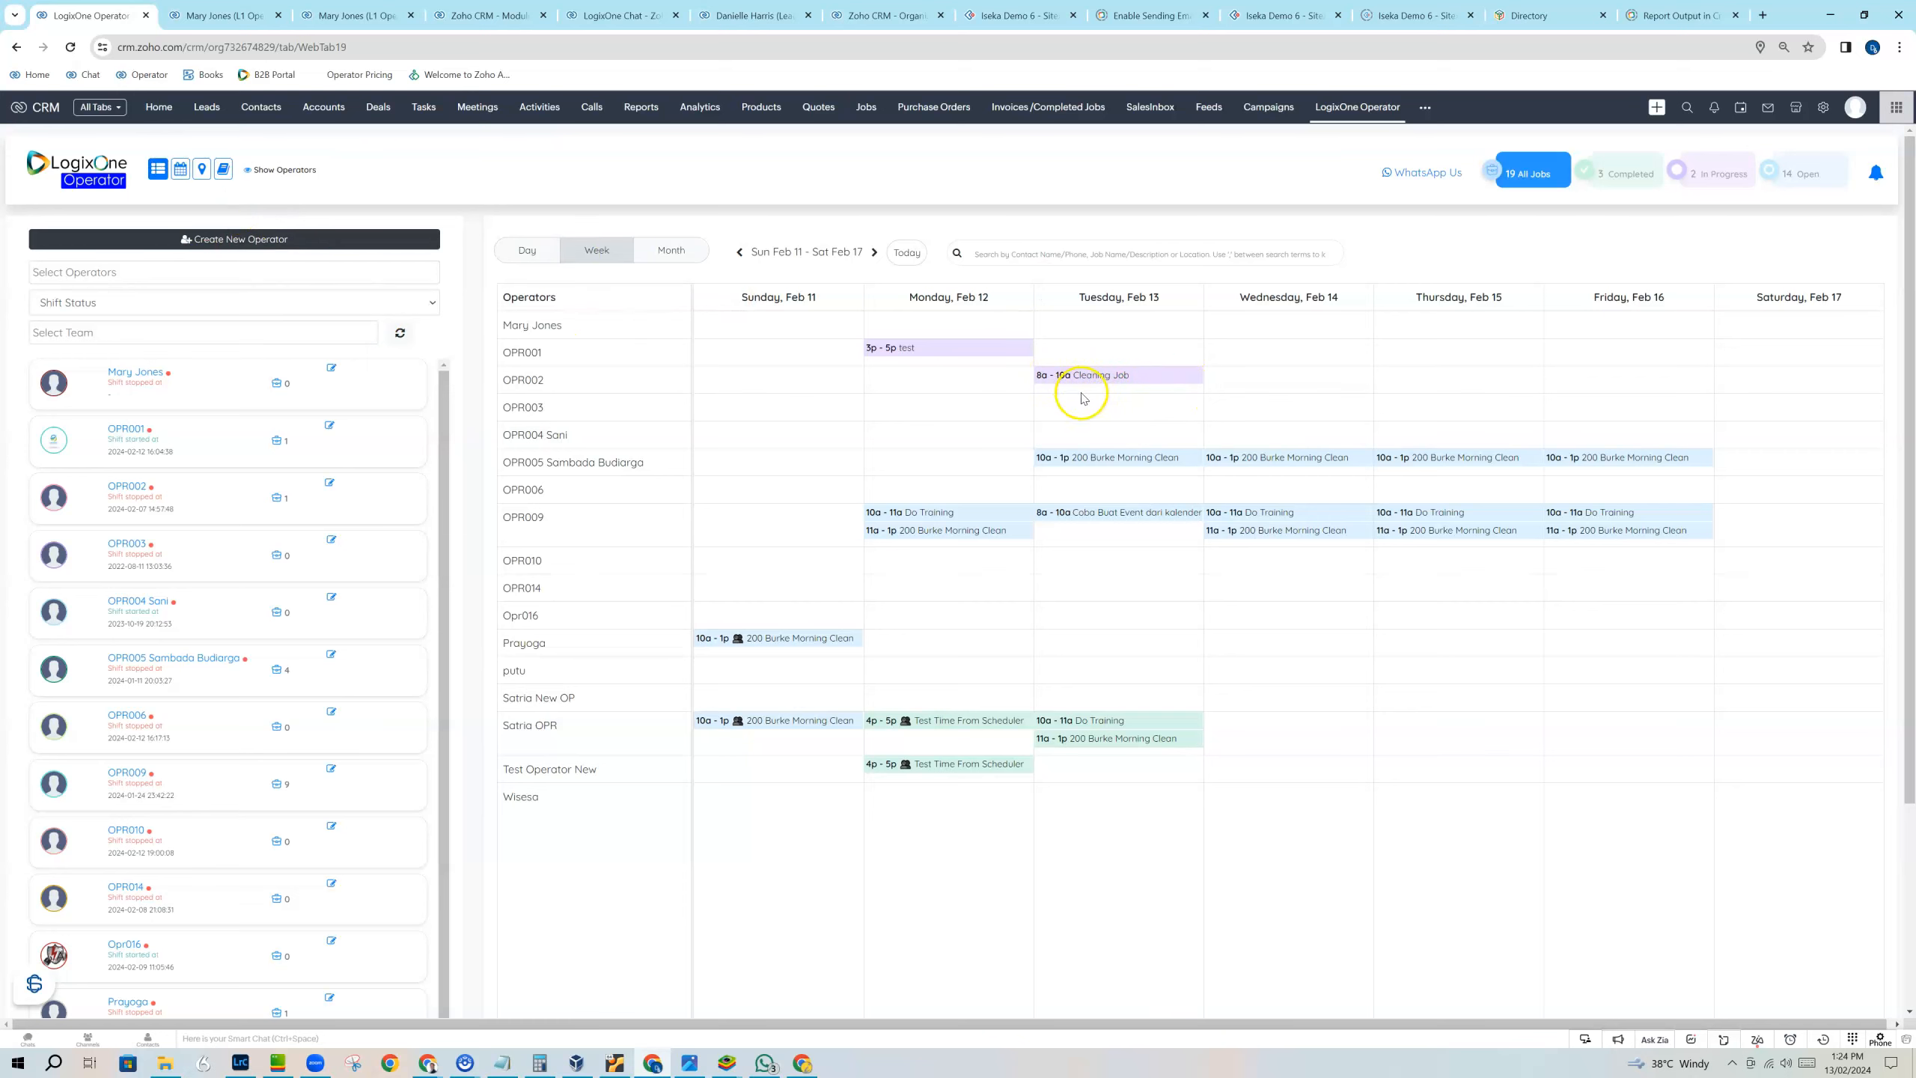
Complete the in-progress February 13 Cleaning Job for operator OPR002 and sync the completion.
{"action": "left_click", "coordinate": [1134, 376]}
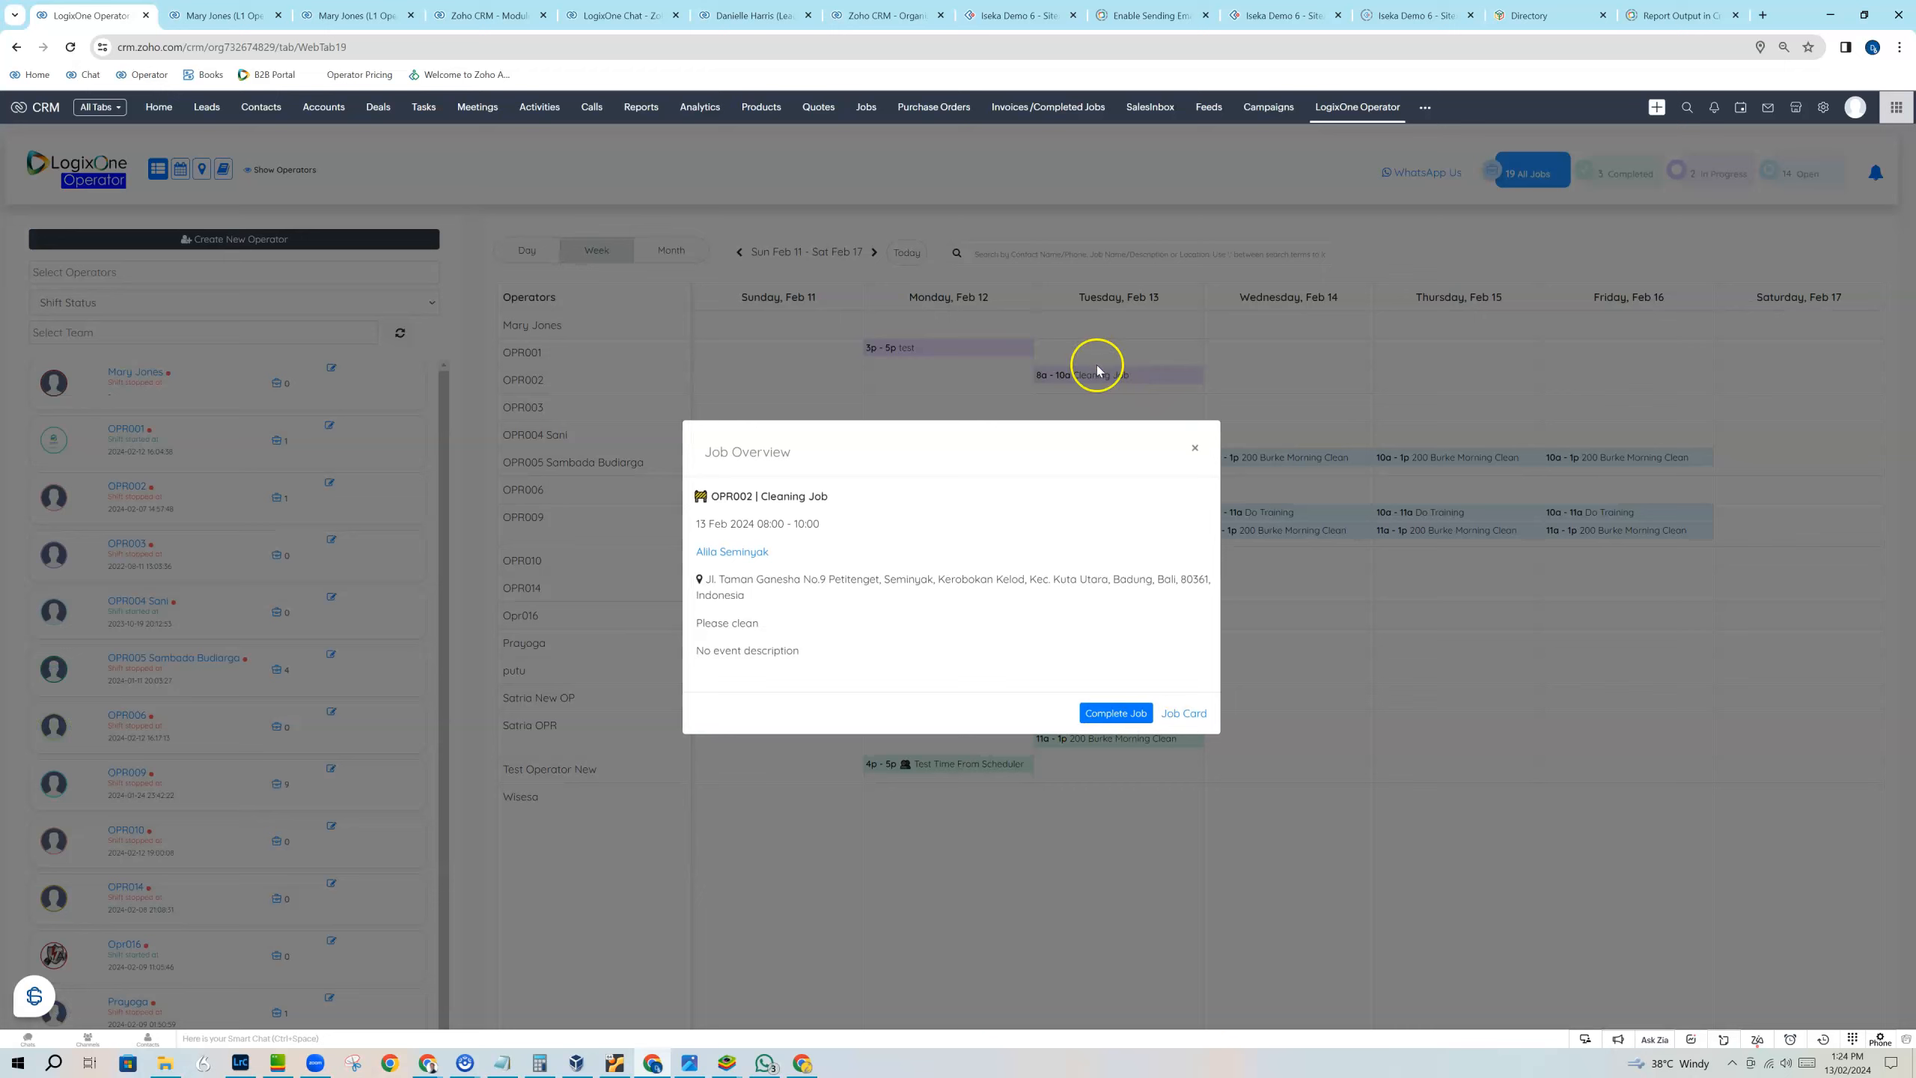
{"action": "left_click", "coordinate": [1111, 712]}
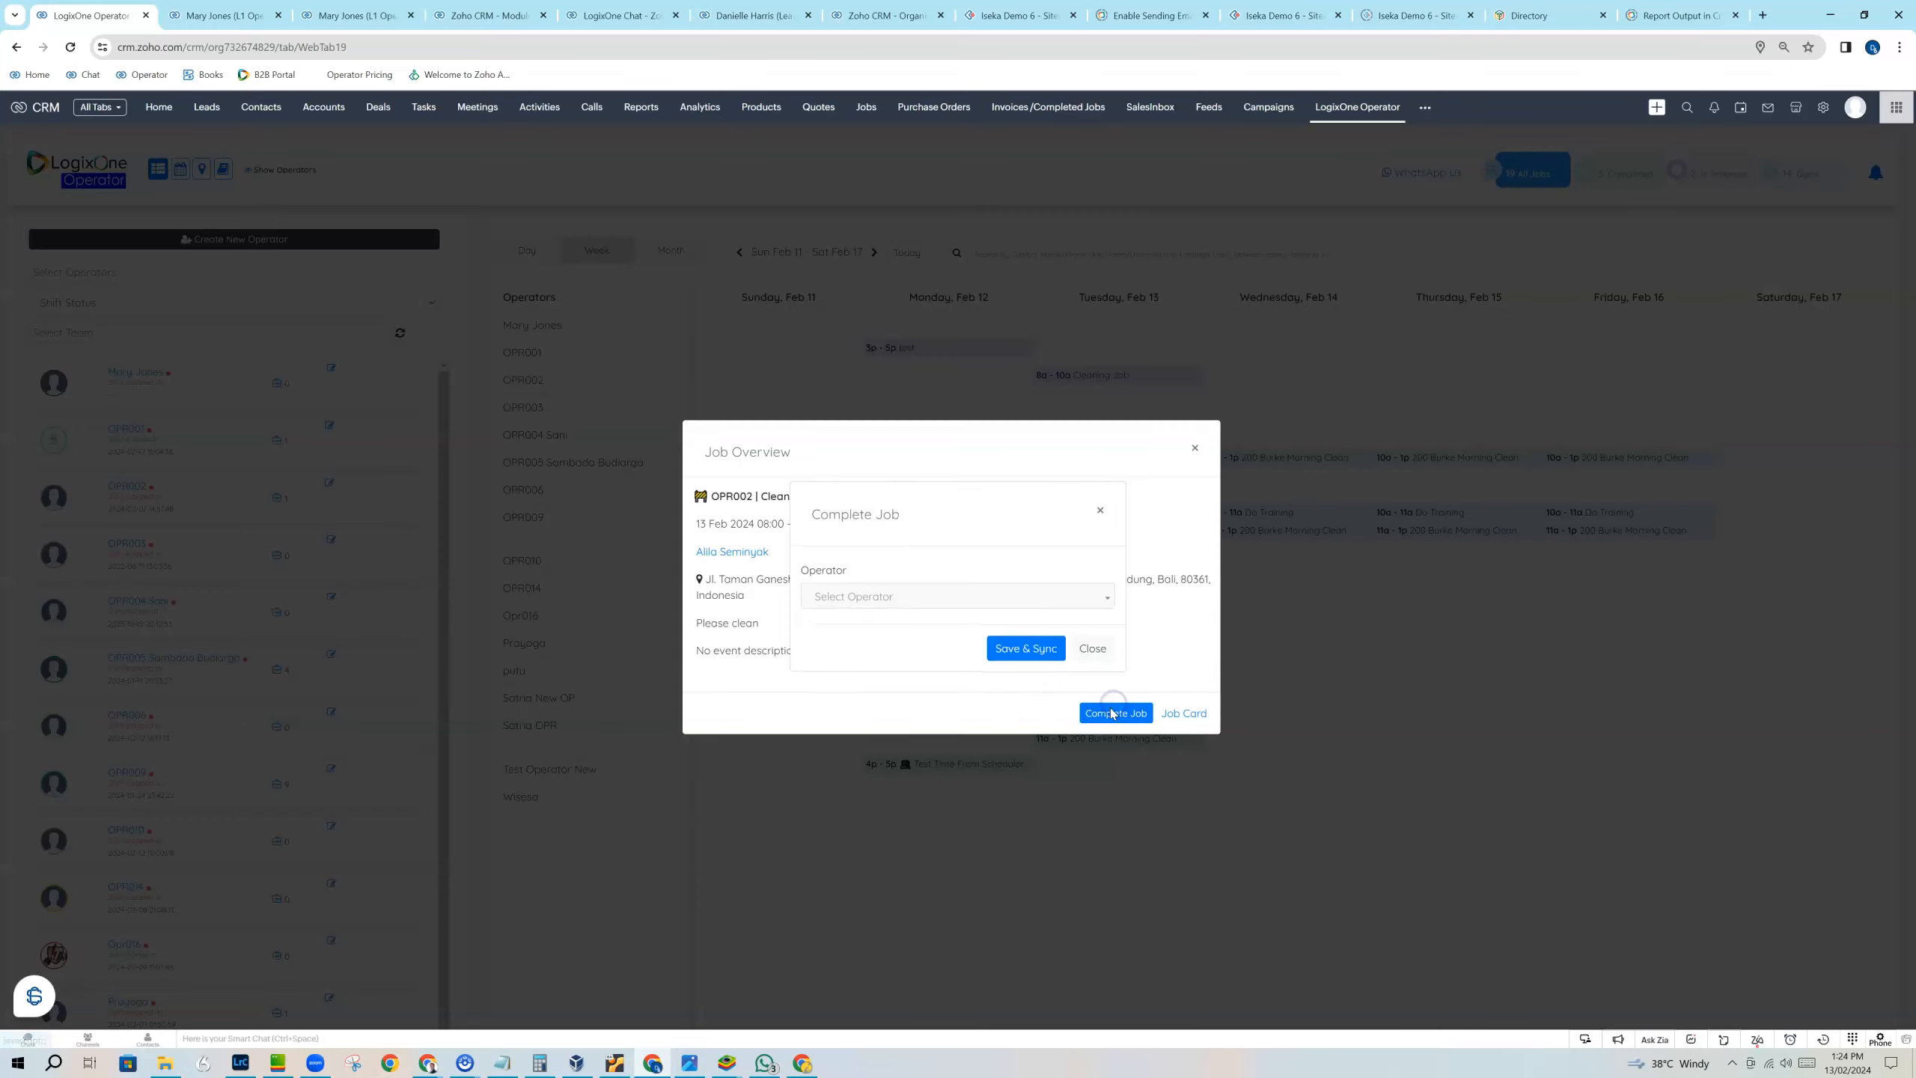
{"action": "left_click", "coordinate": [941, 592]}
{"action": "left_click", "coordinate": [883, 693]}
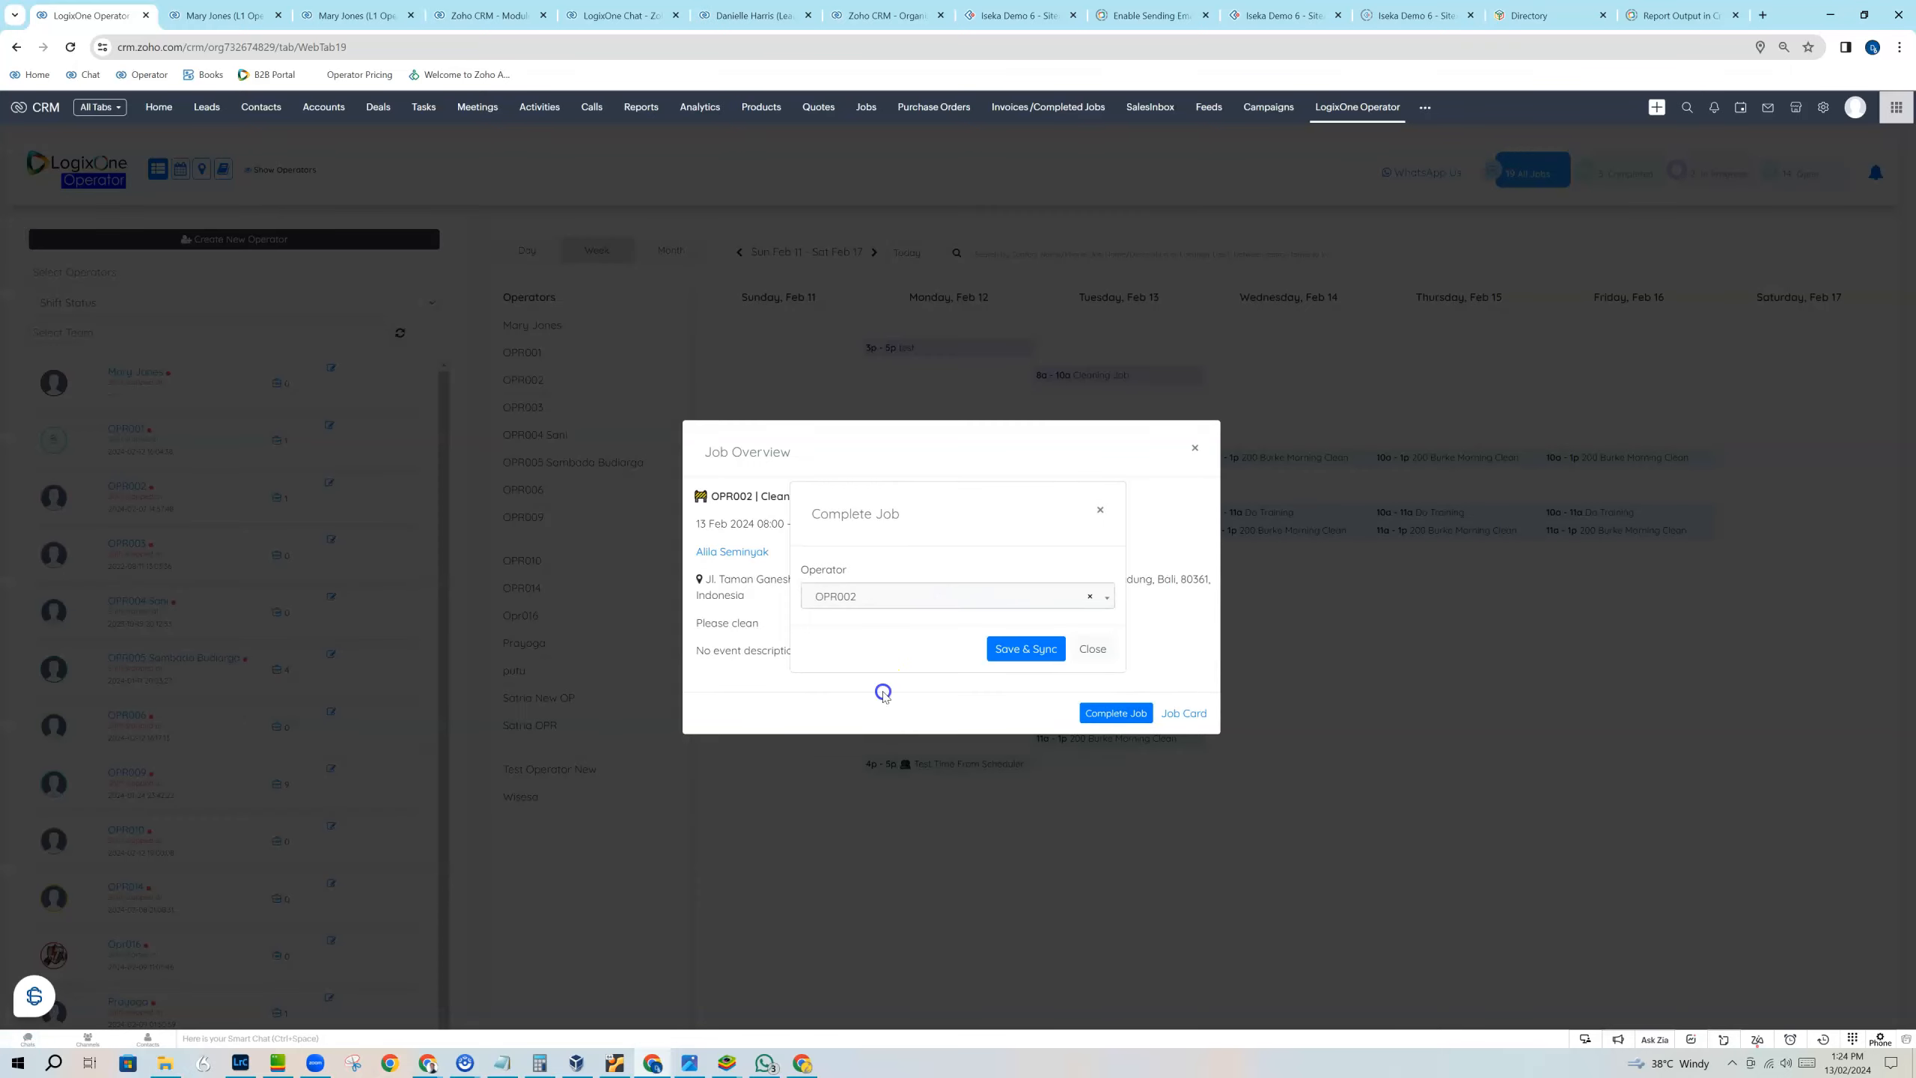
{"action": "left_click", "coordinate": [1033, 651]}
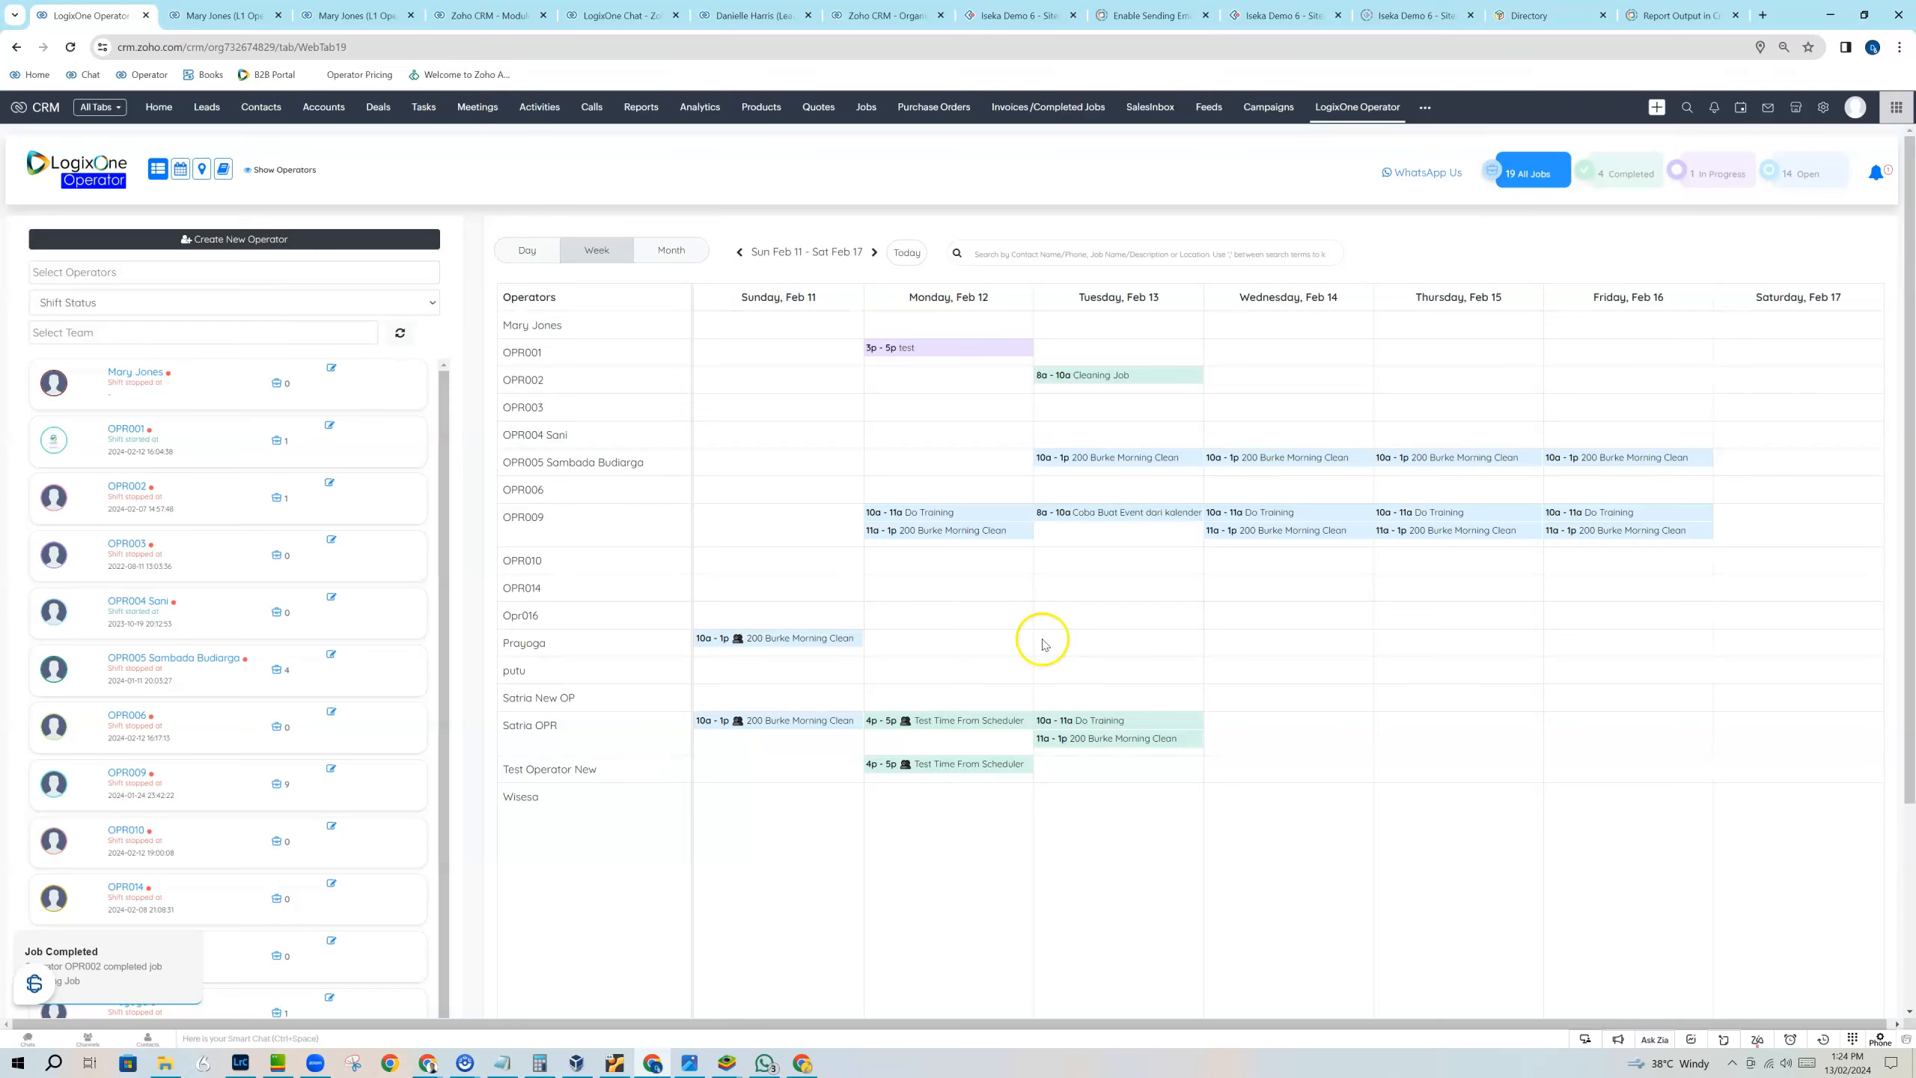
Review the invoice of OPR002's completed February 13 Cleaning Job, including operator details and invoiced items, then return to the scheduler.
{"action": "left_click", "coordinate": [1109, 379]}
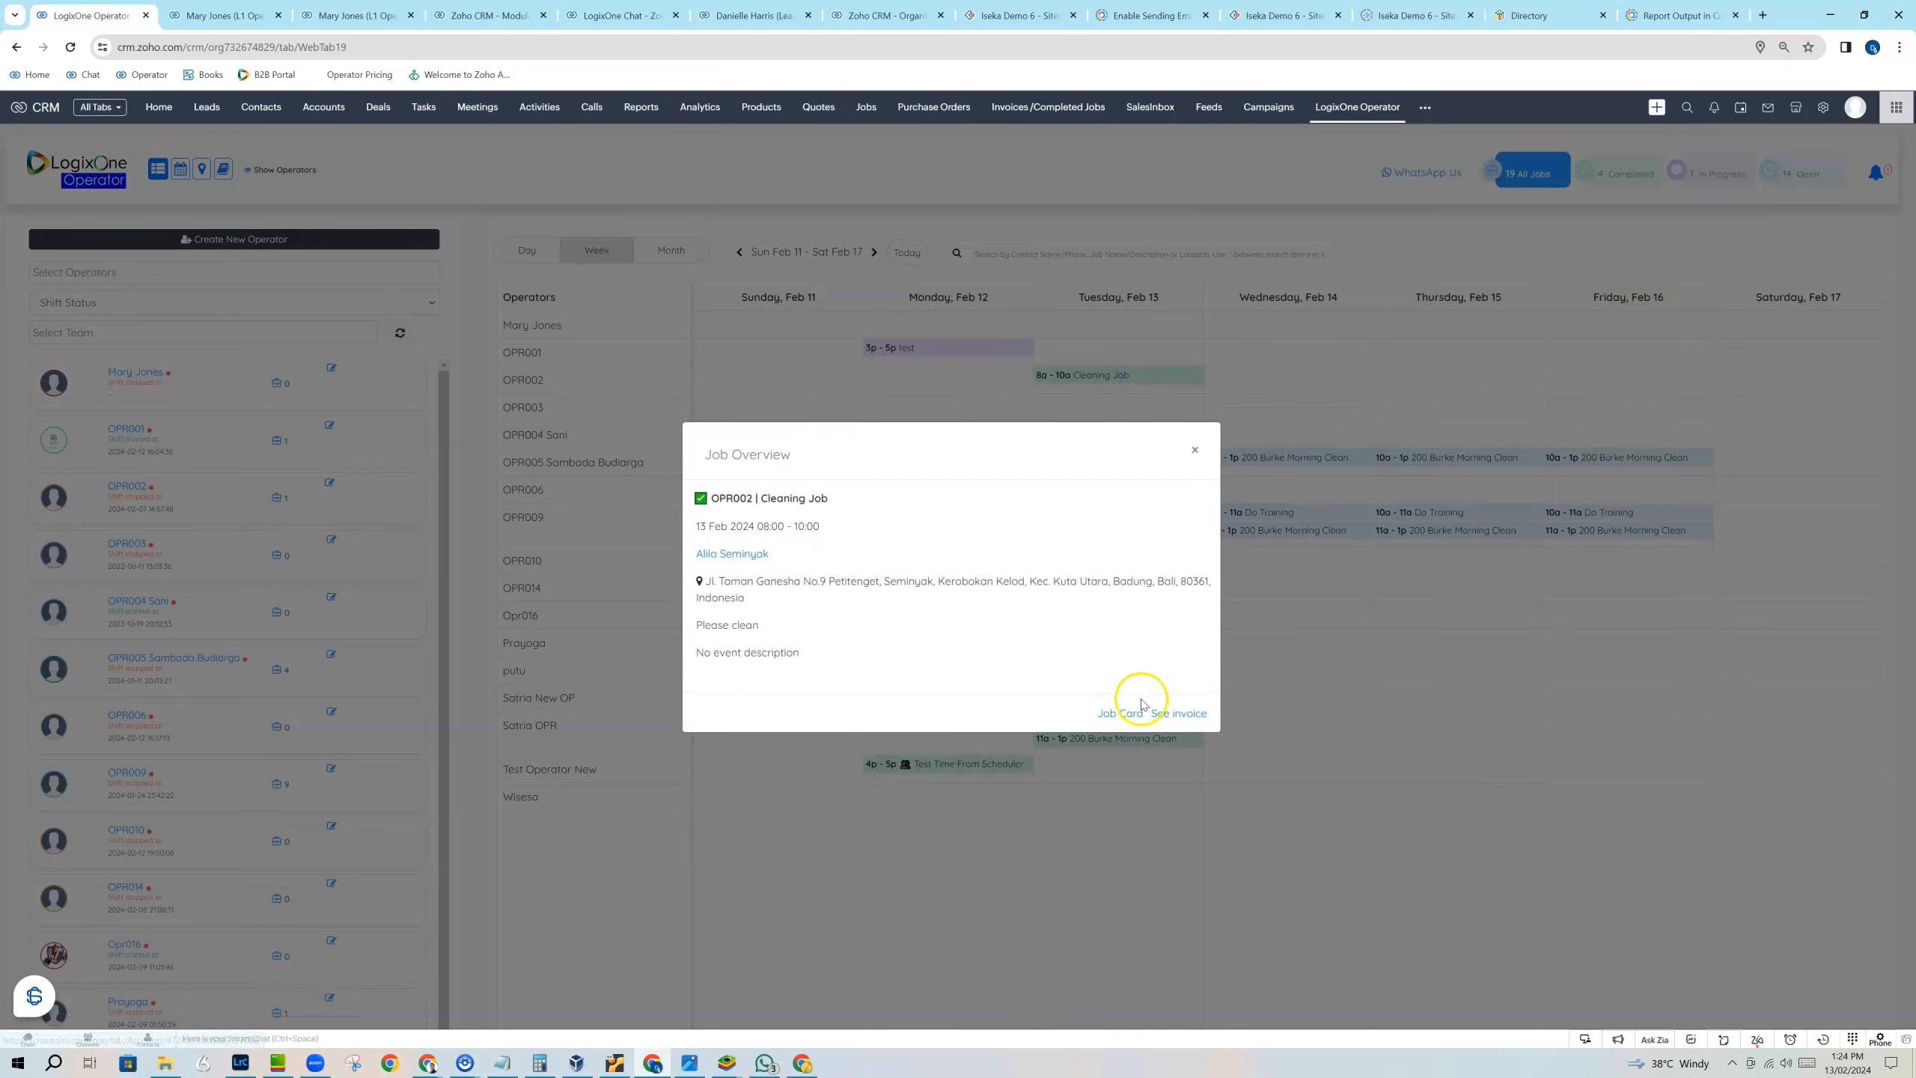
{"action": "left_click", "coordinate": [1161, 714]}
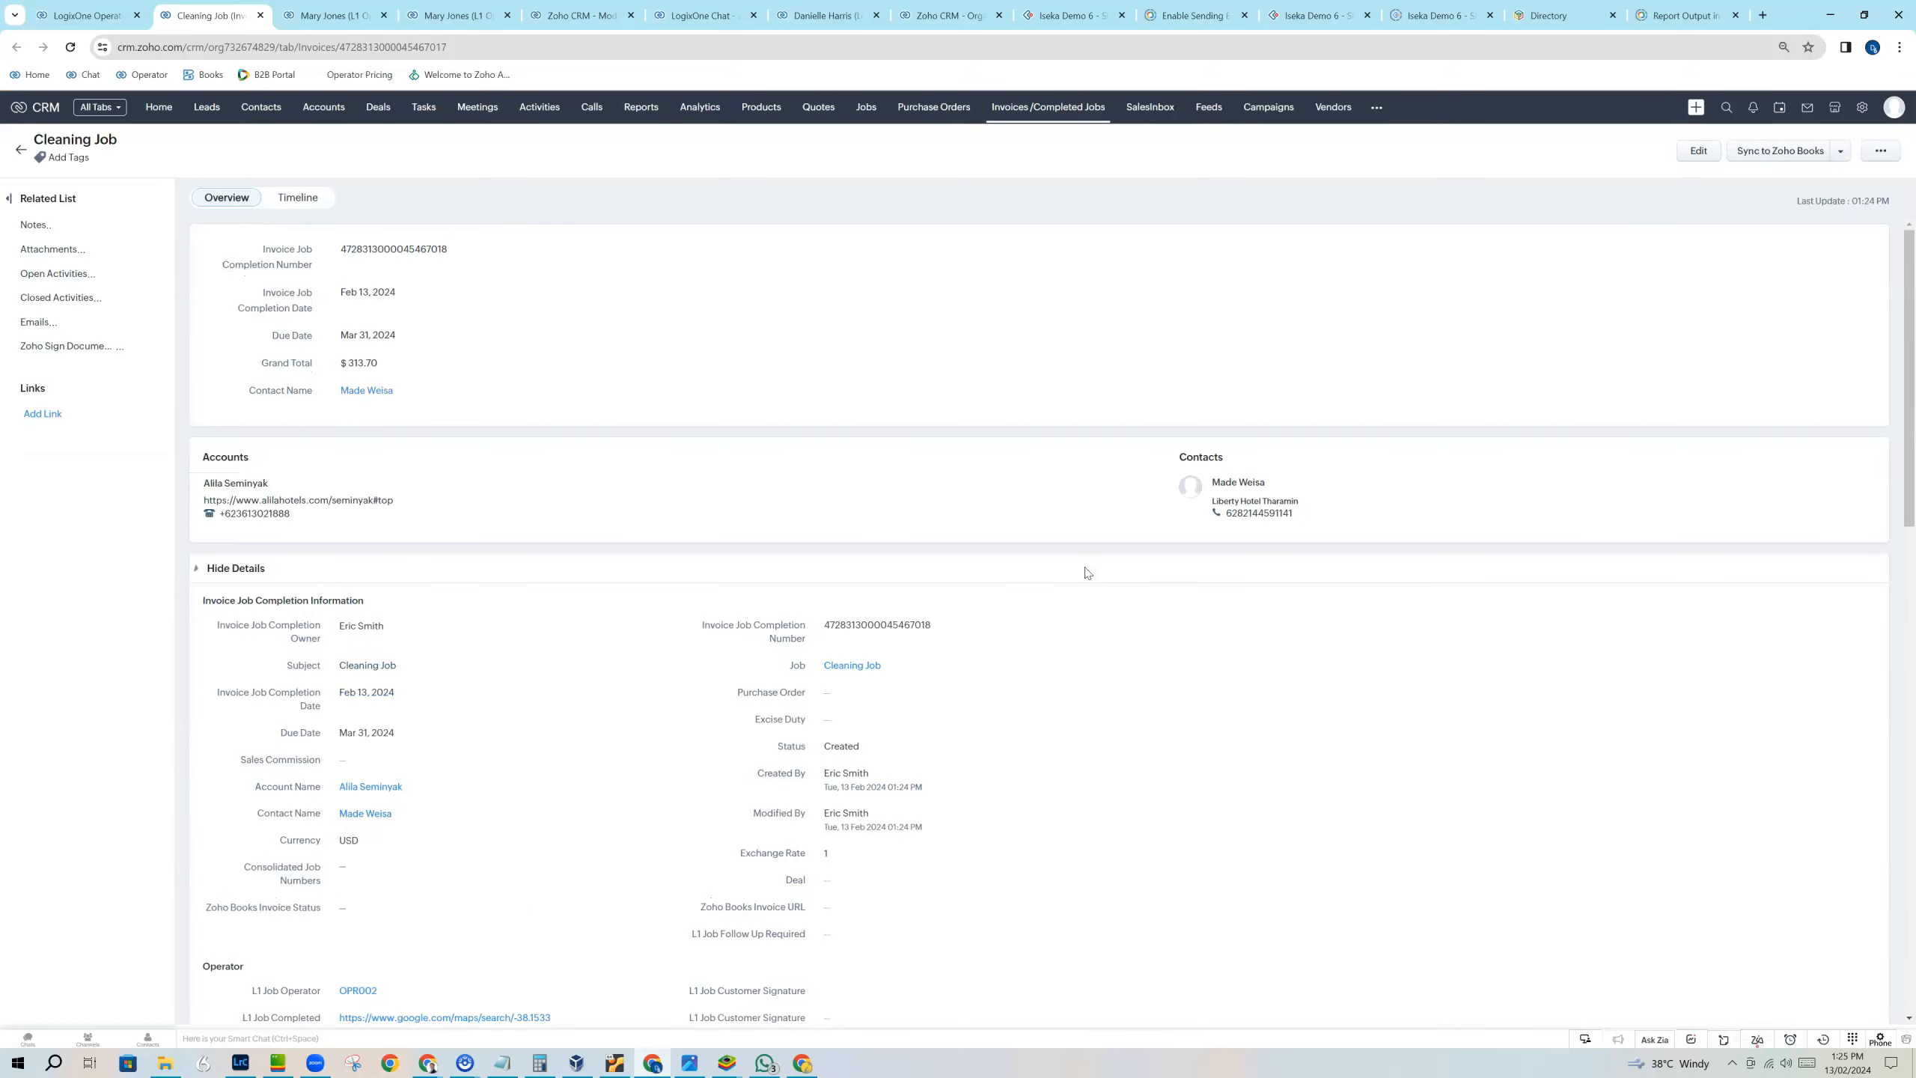
{"action": "scroll", "coordinate": [812, 642], "scroll_direction": "down", "scroll_amount": 5}
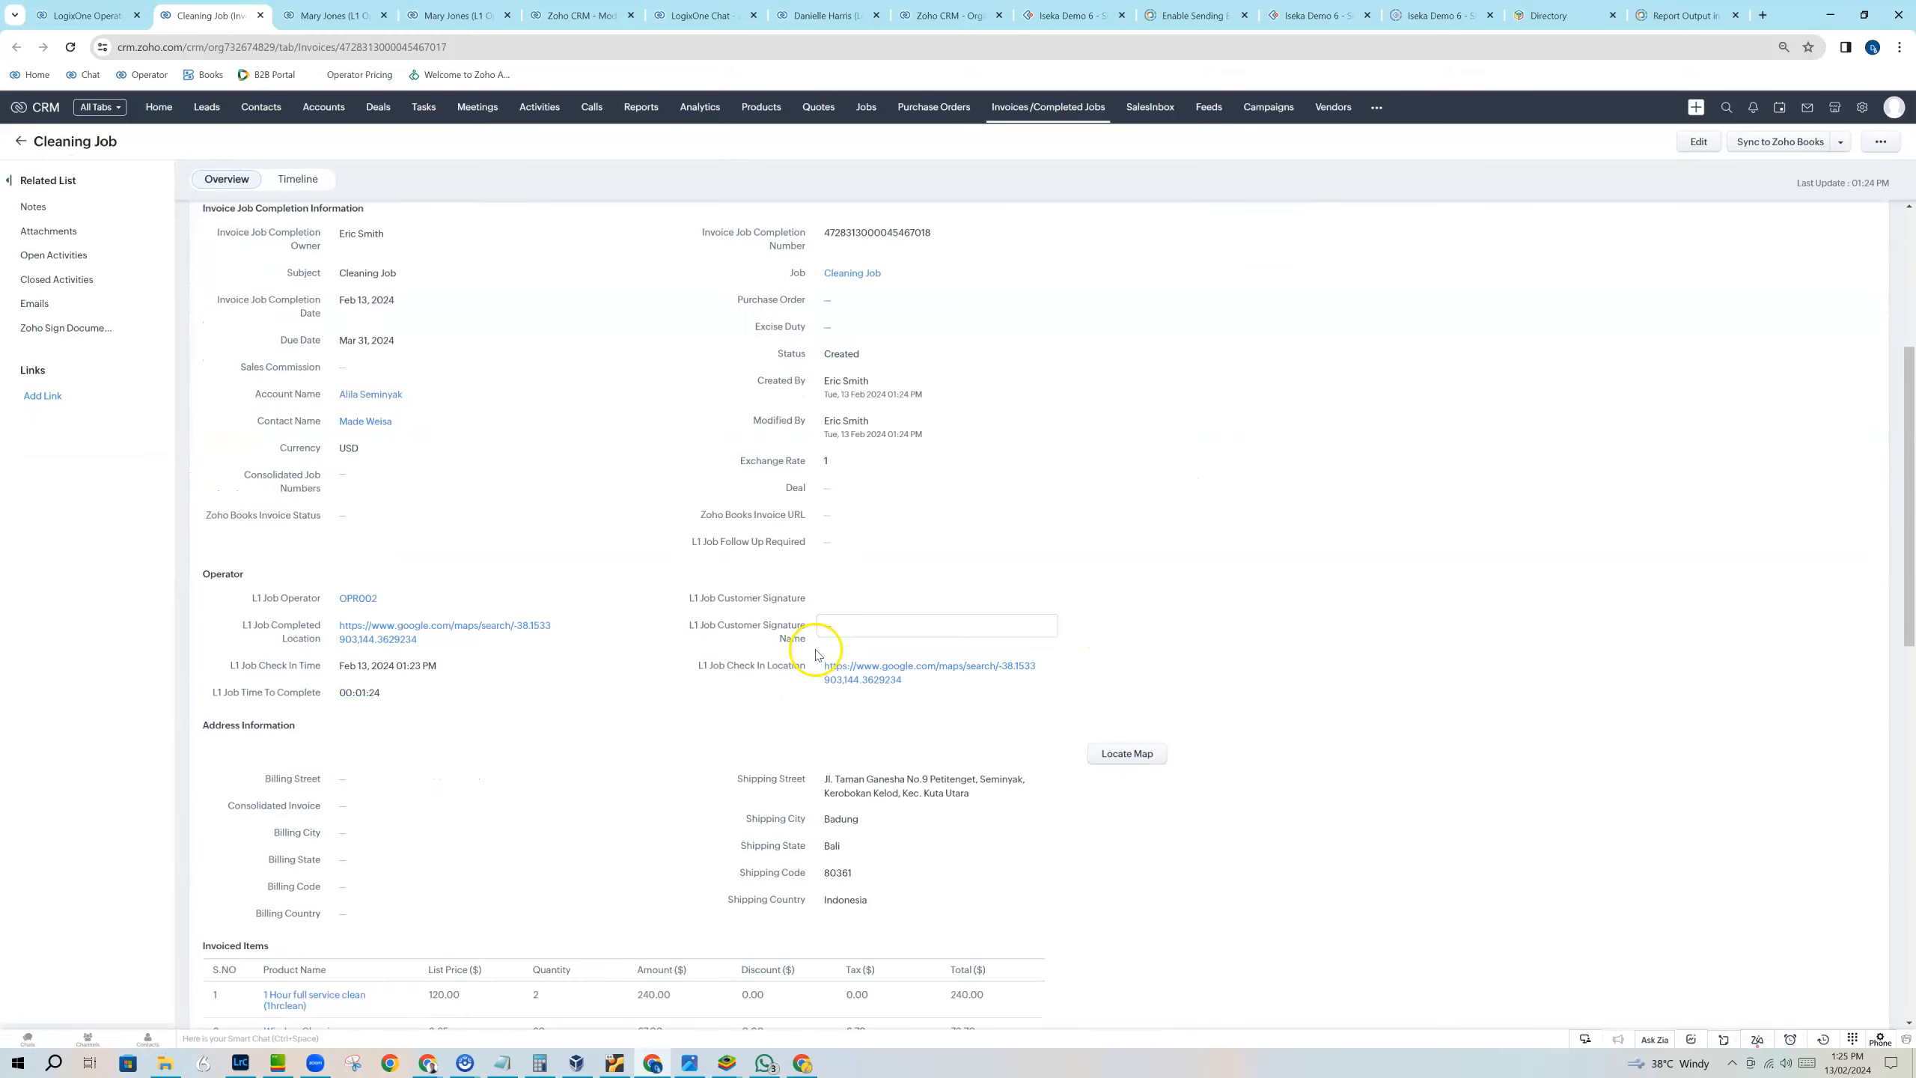
{"action": "scroll", "coordinate": [529, 802], "scroll_direction": "down", "scroll_amount": 3}
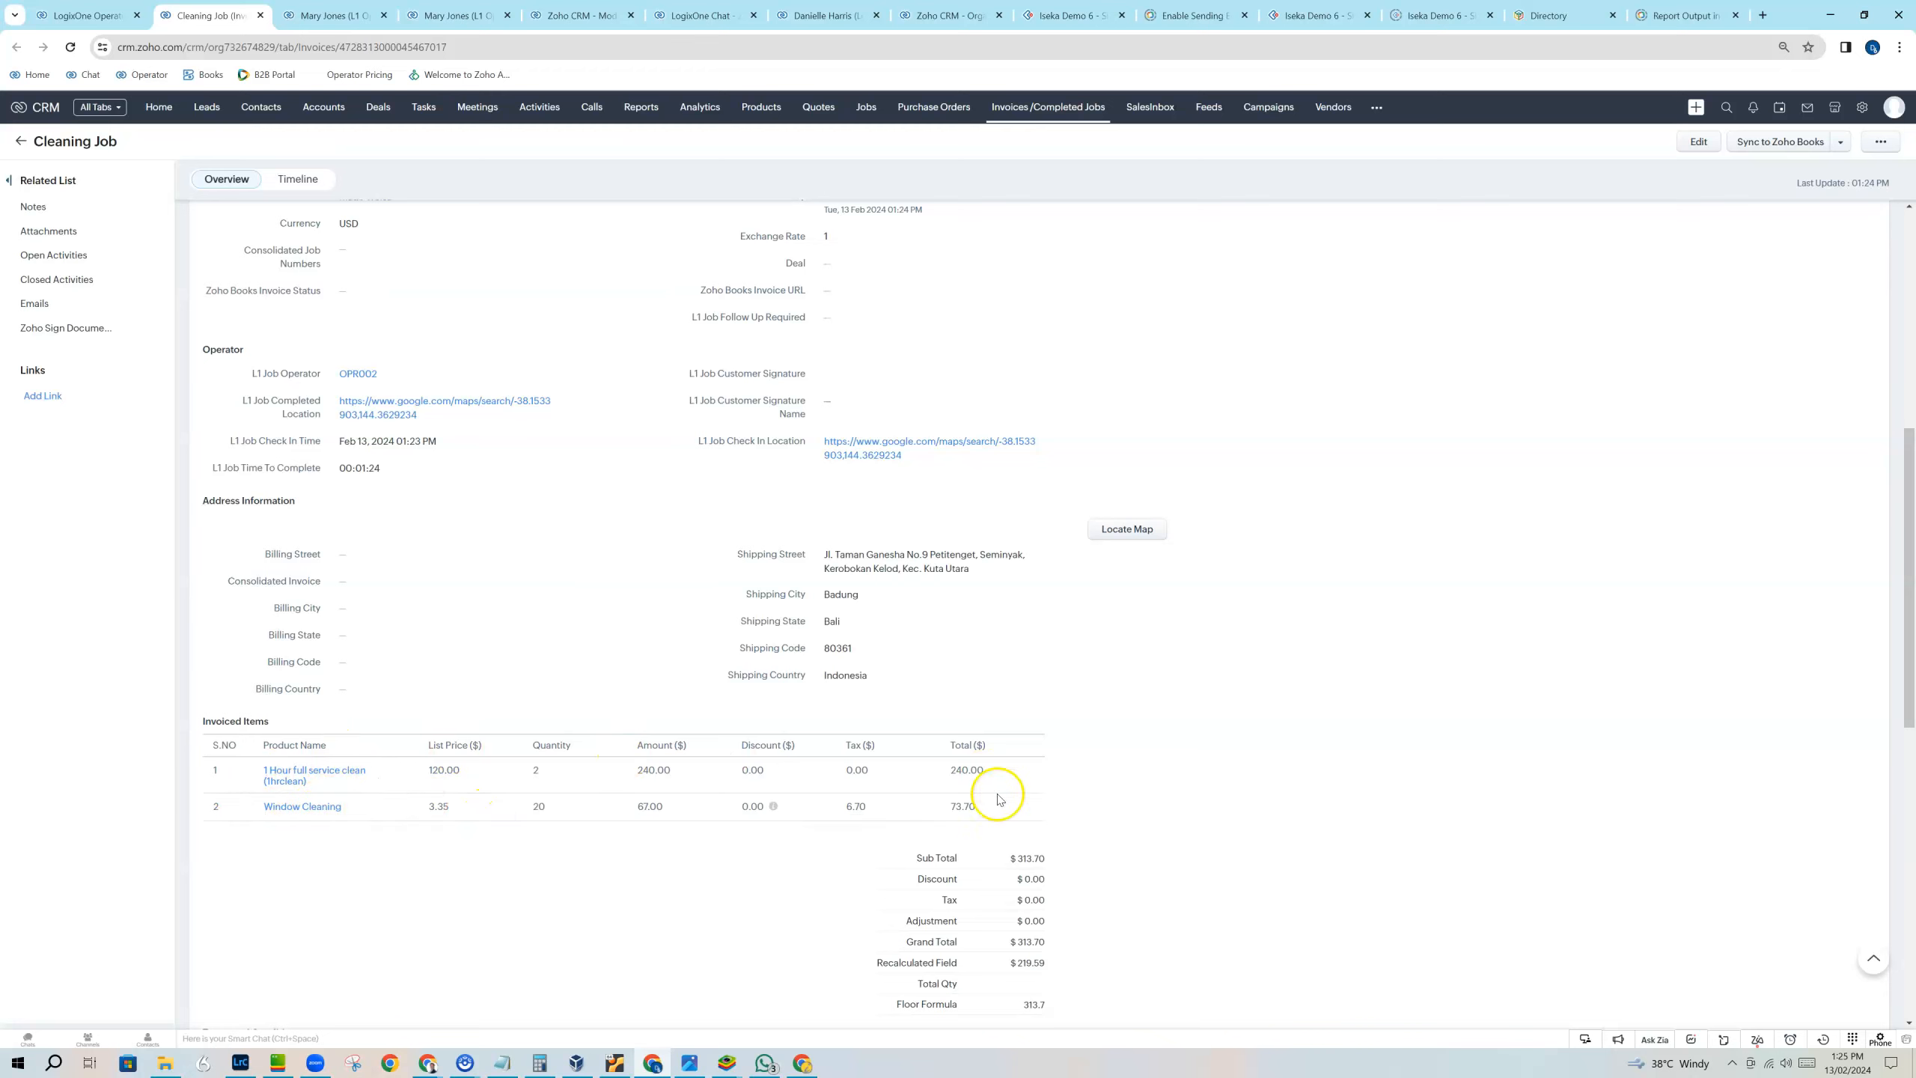
{"action": "scroll", "coordinate": [1012, 857], "scroll_direction": "up", "scroll_amount": 3}
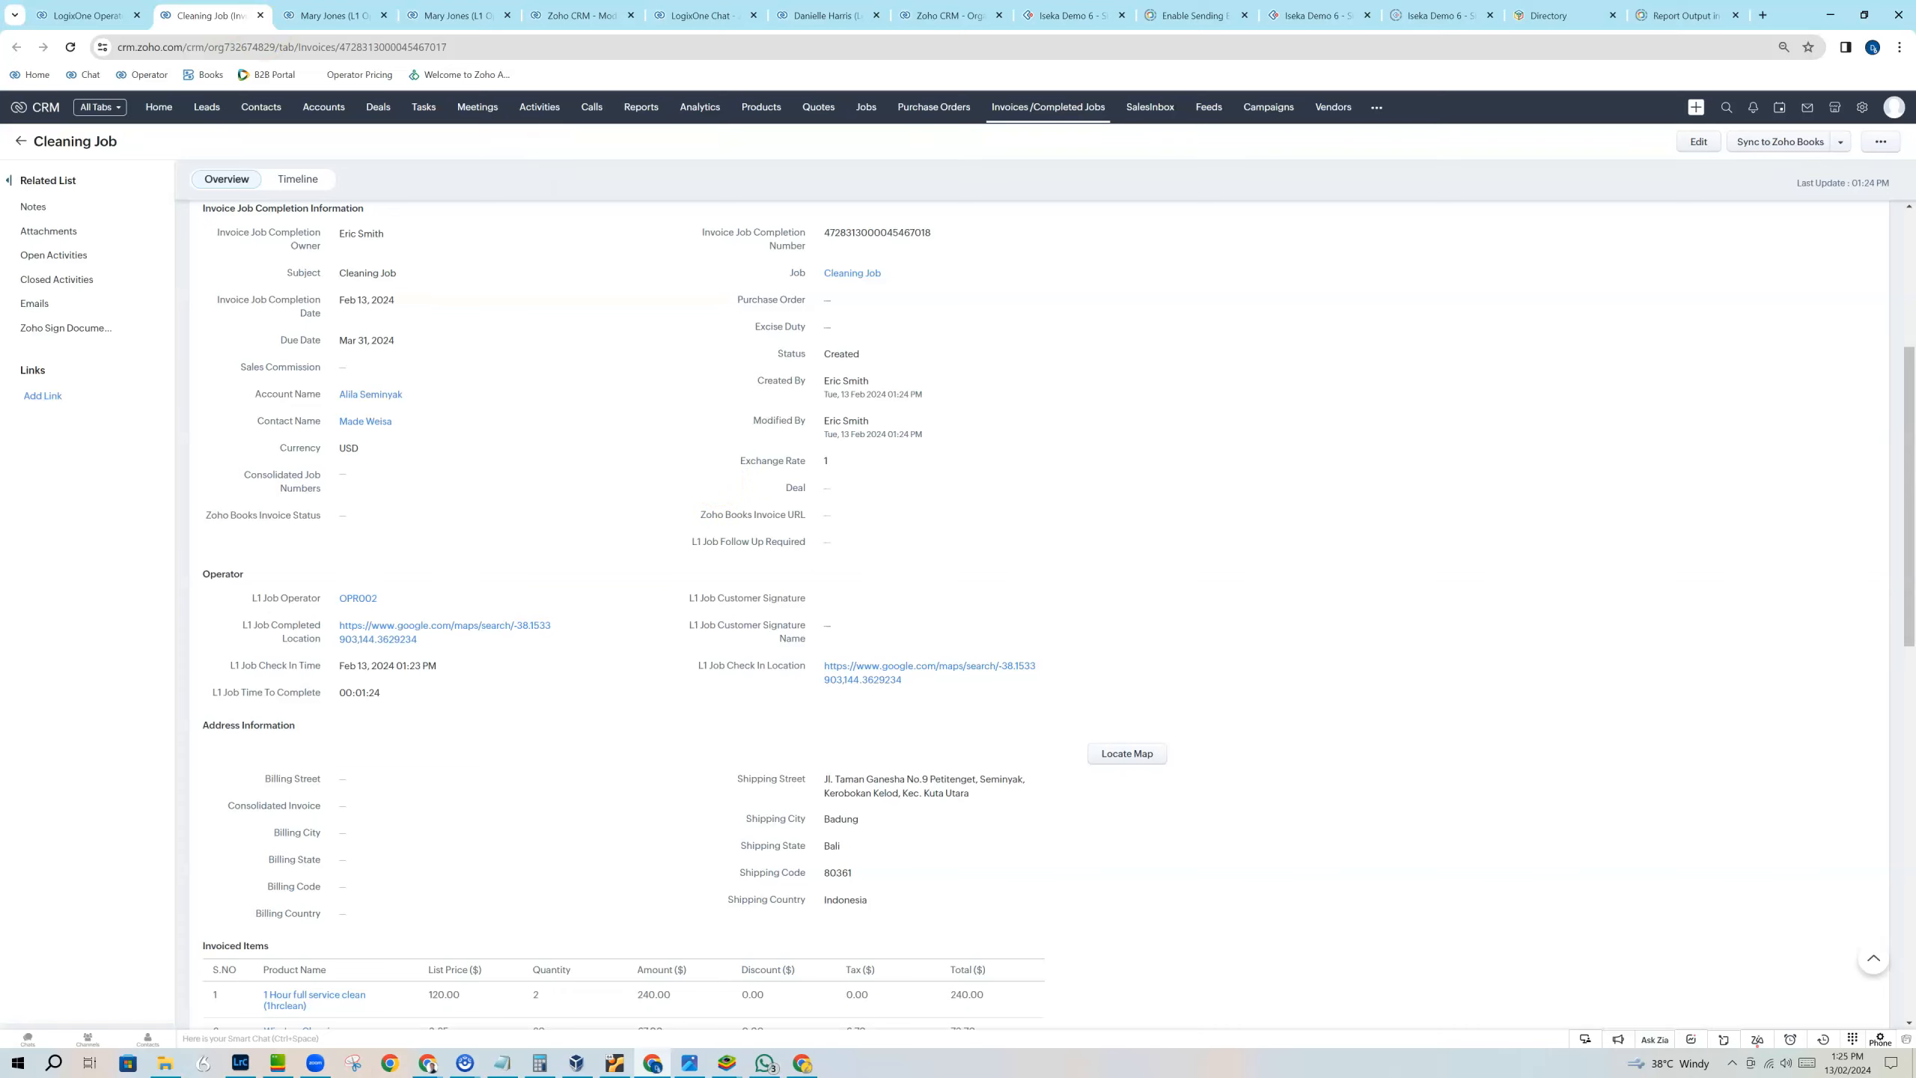
{"action": "left_click", "coordinate": [89, 17]}
{"action": "left_click", "coordinate": [1195, 450]}
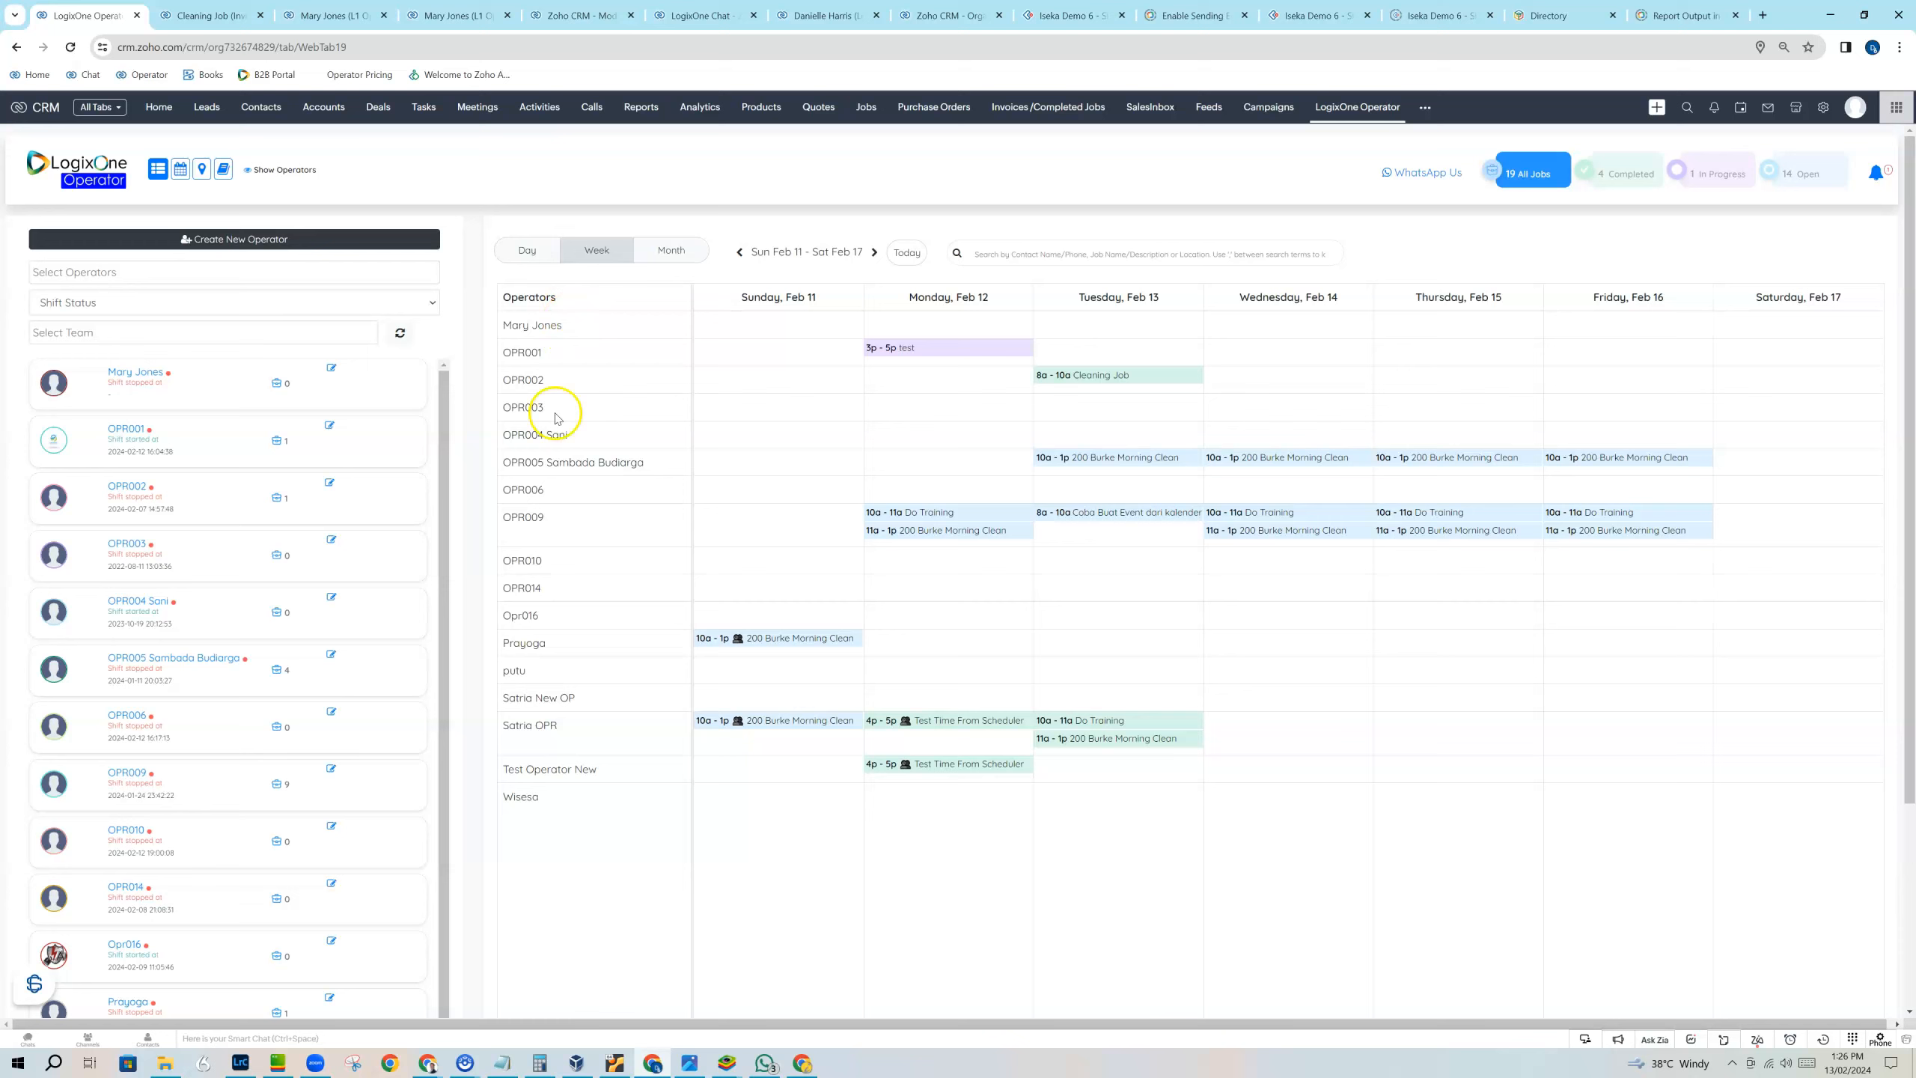
Rename the first operator in the list to Holding Operator and save the operator.
{"action": "left_click", "coordinate": [331, 370]}
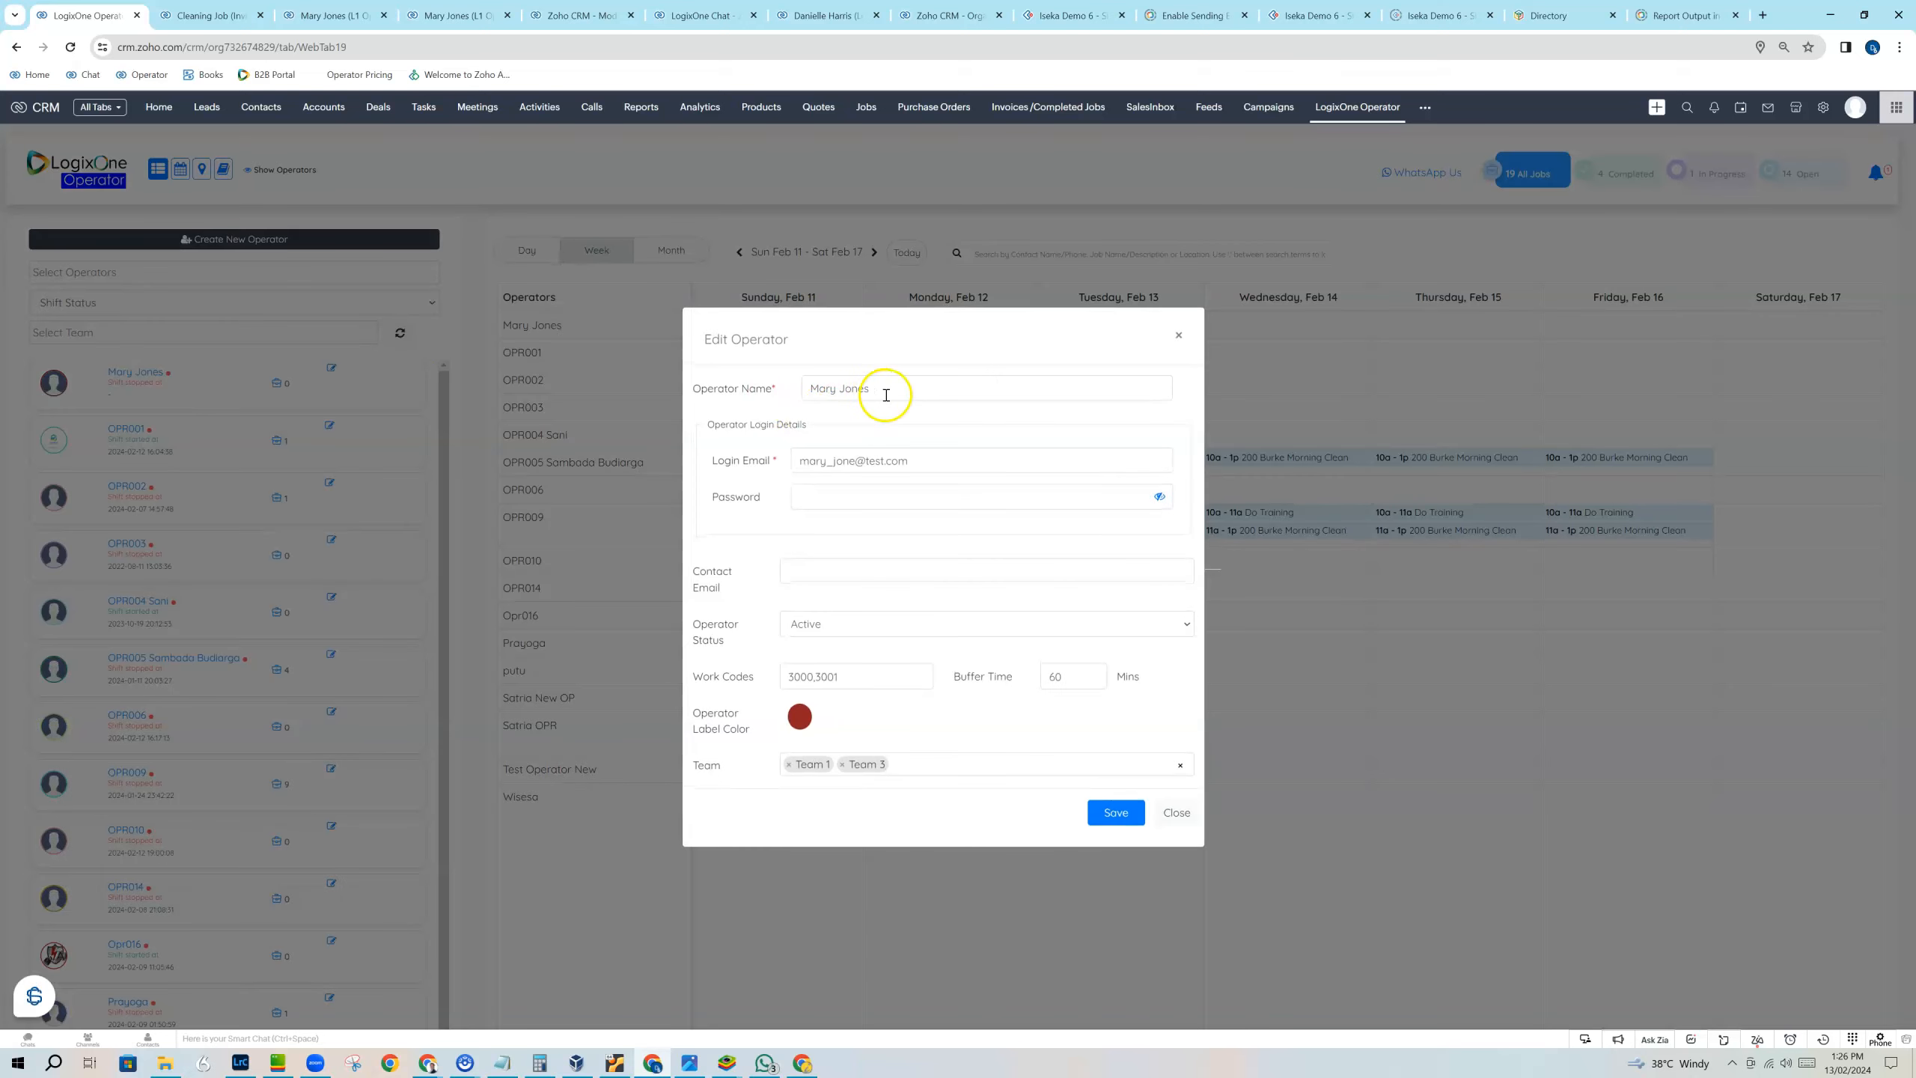
{"action": "left_click", "coordinate": [771, 389]}
{"action": "type", "text": "Holding Operator"}
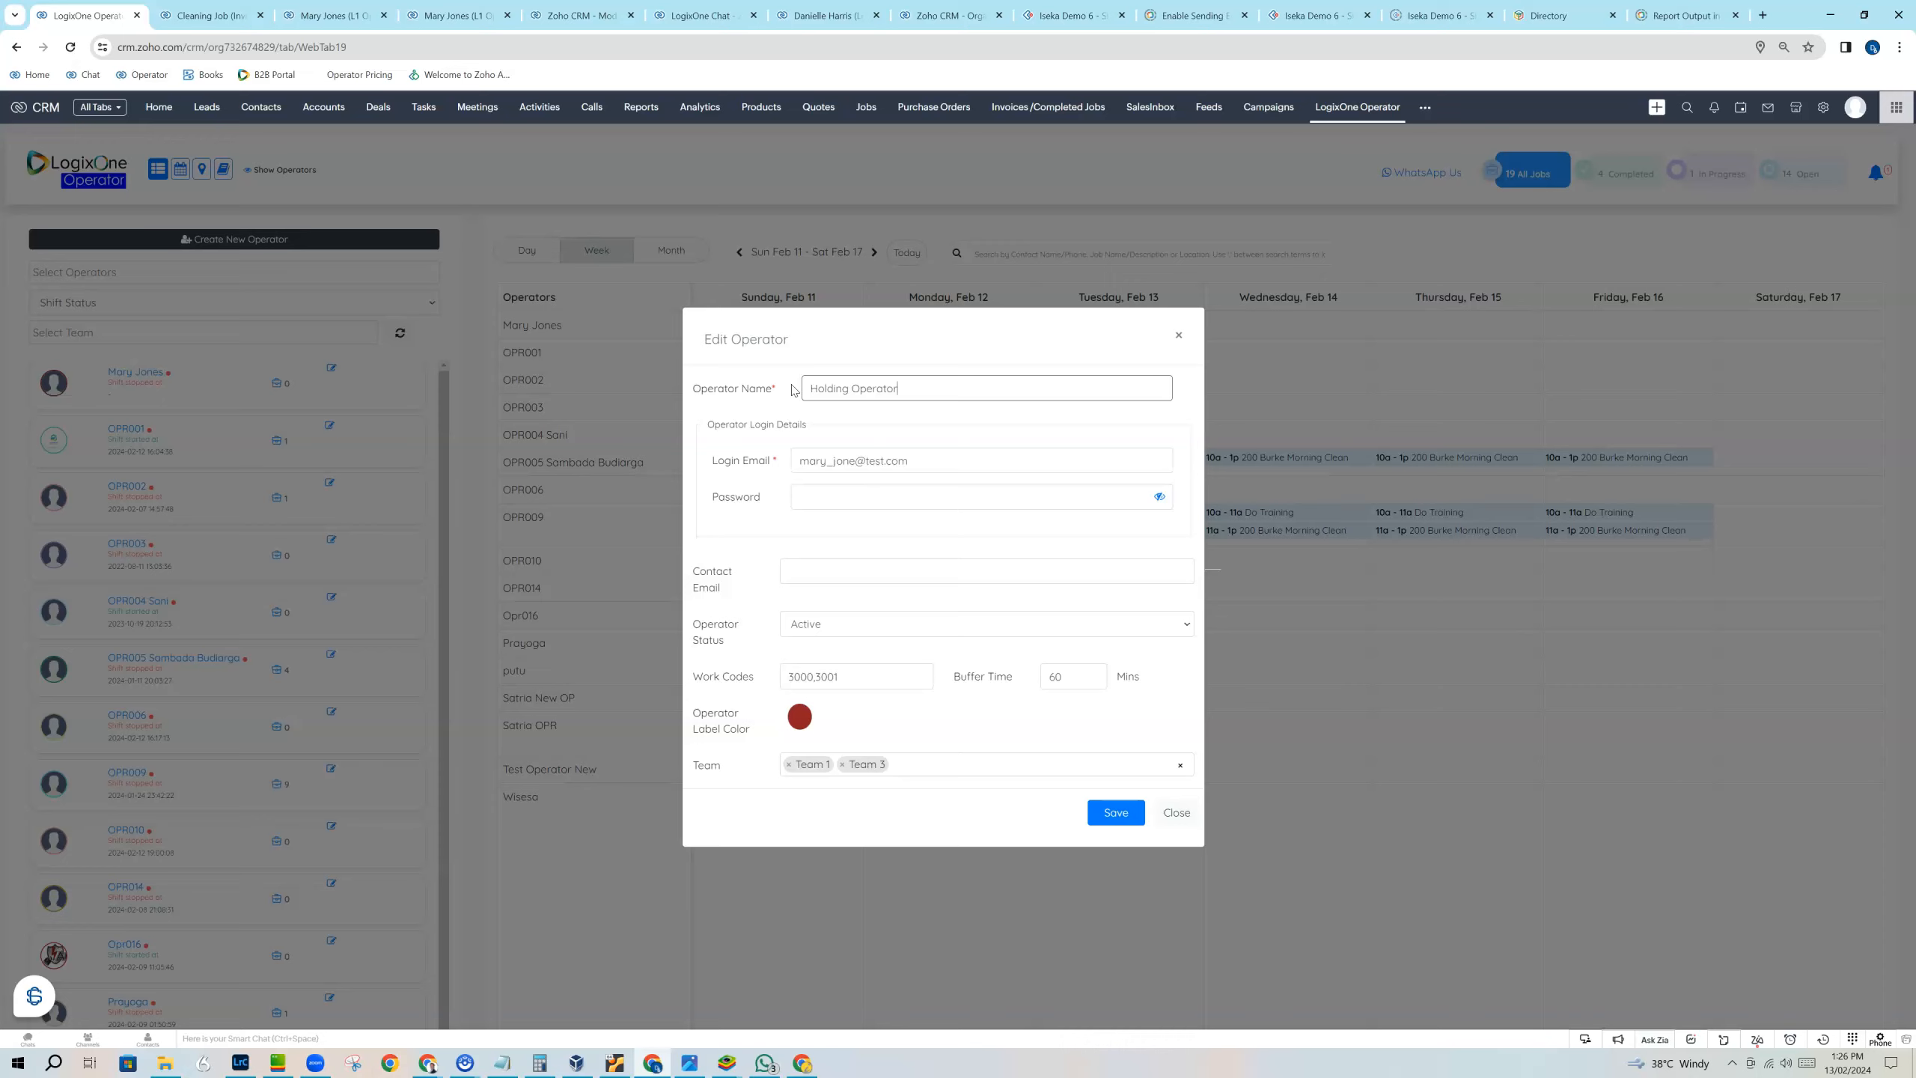
{"action": "left_click", "coordinate": [1116, 812]}
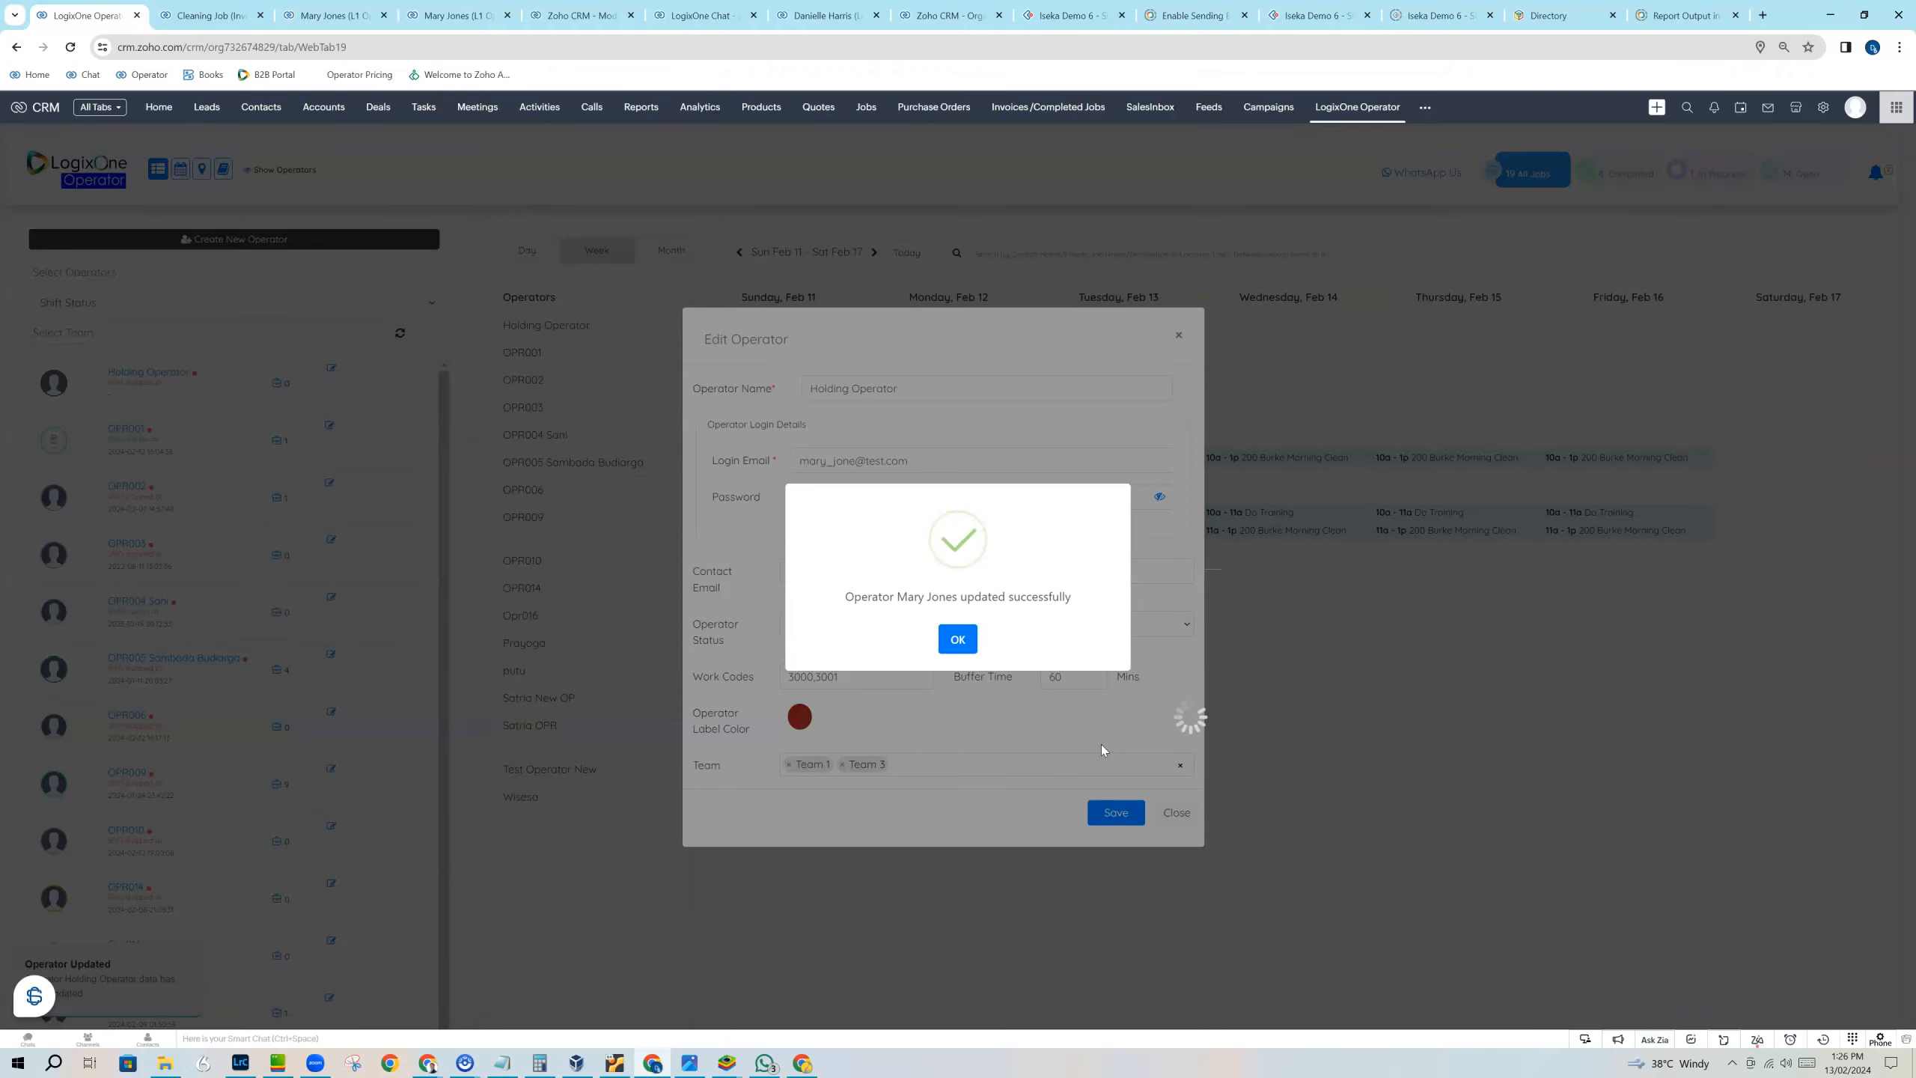
{"action": "left_click", "coordinate": [957, 639]}
{"action": "left_click", "coordinate": [957, 647]}
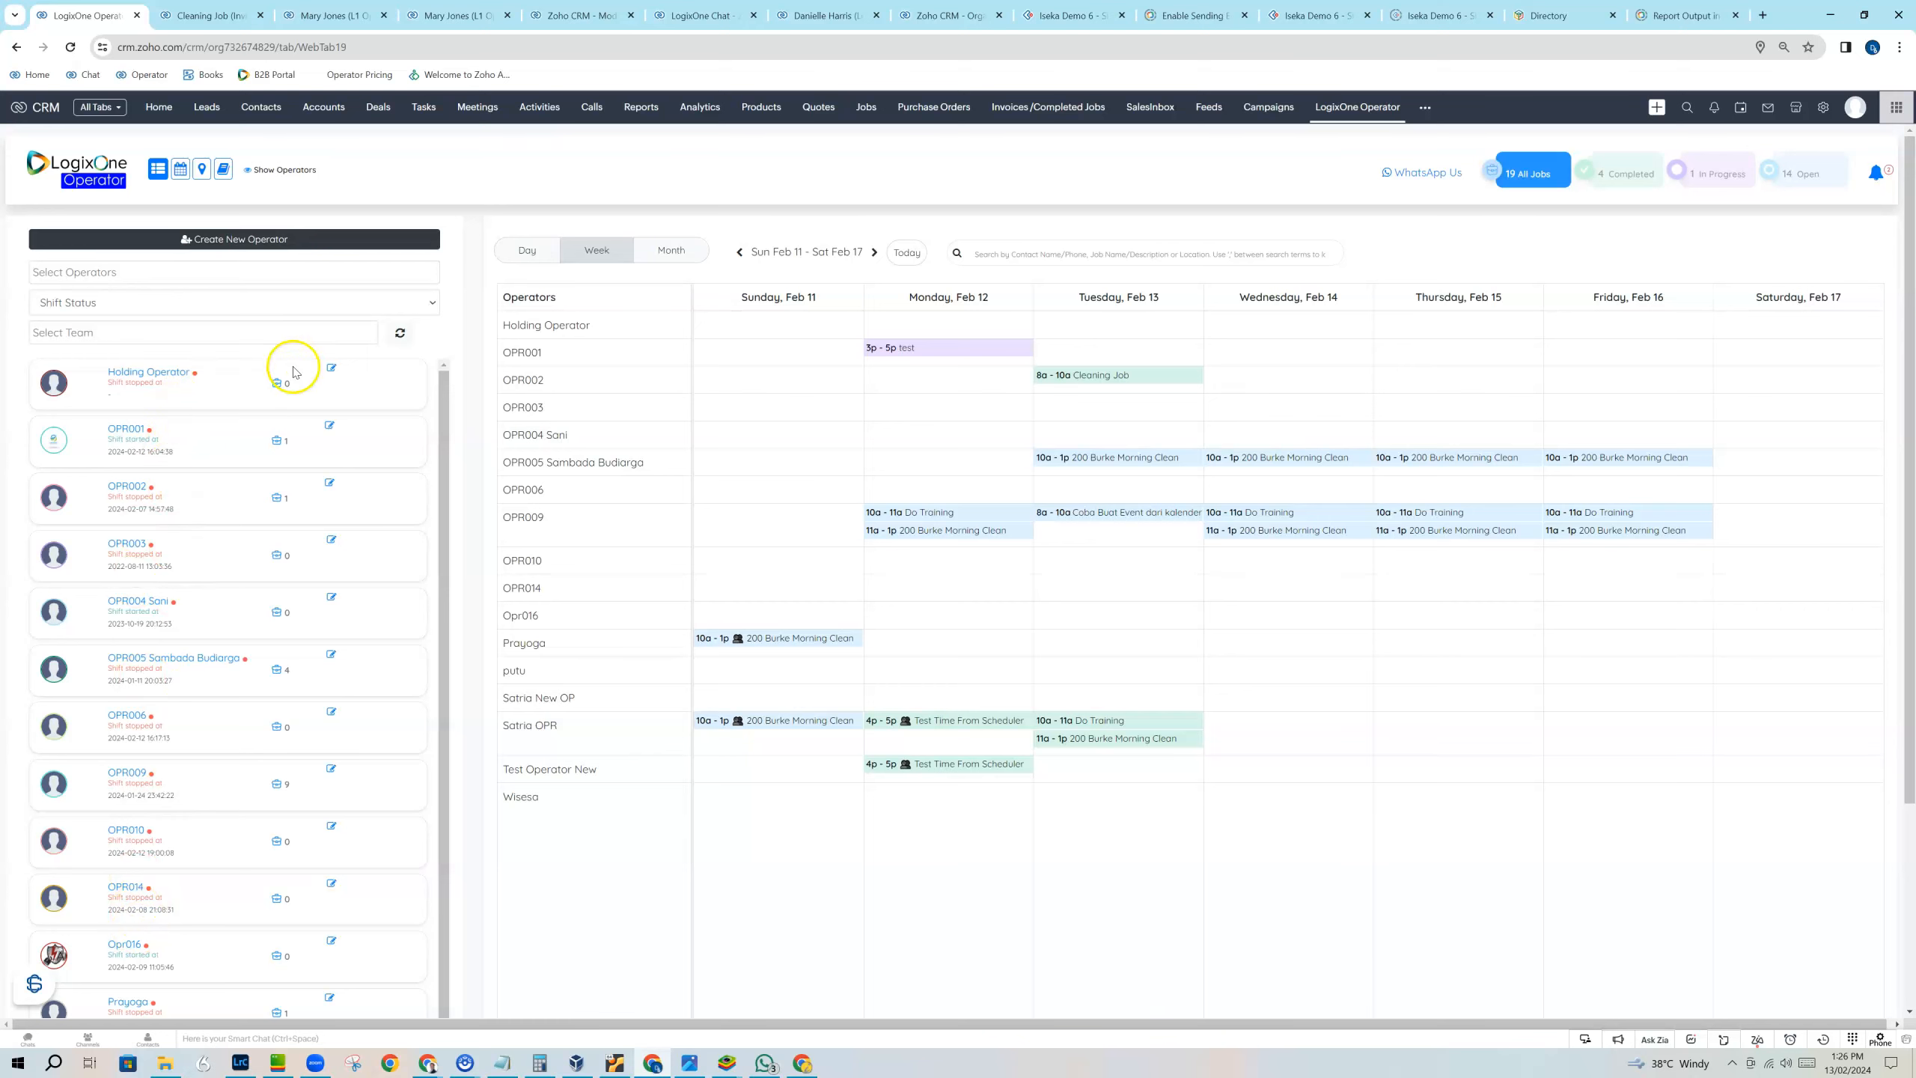
Rename Holding Operator to A- Holding Operator, save it, and reload the scheduler.
{"action": "left_click", "coordinate": [331, 373]}
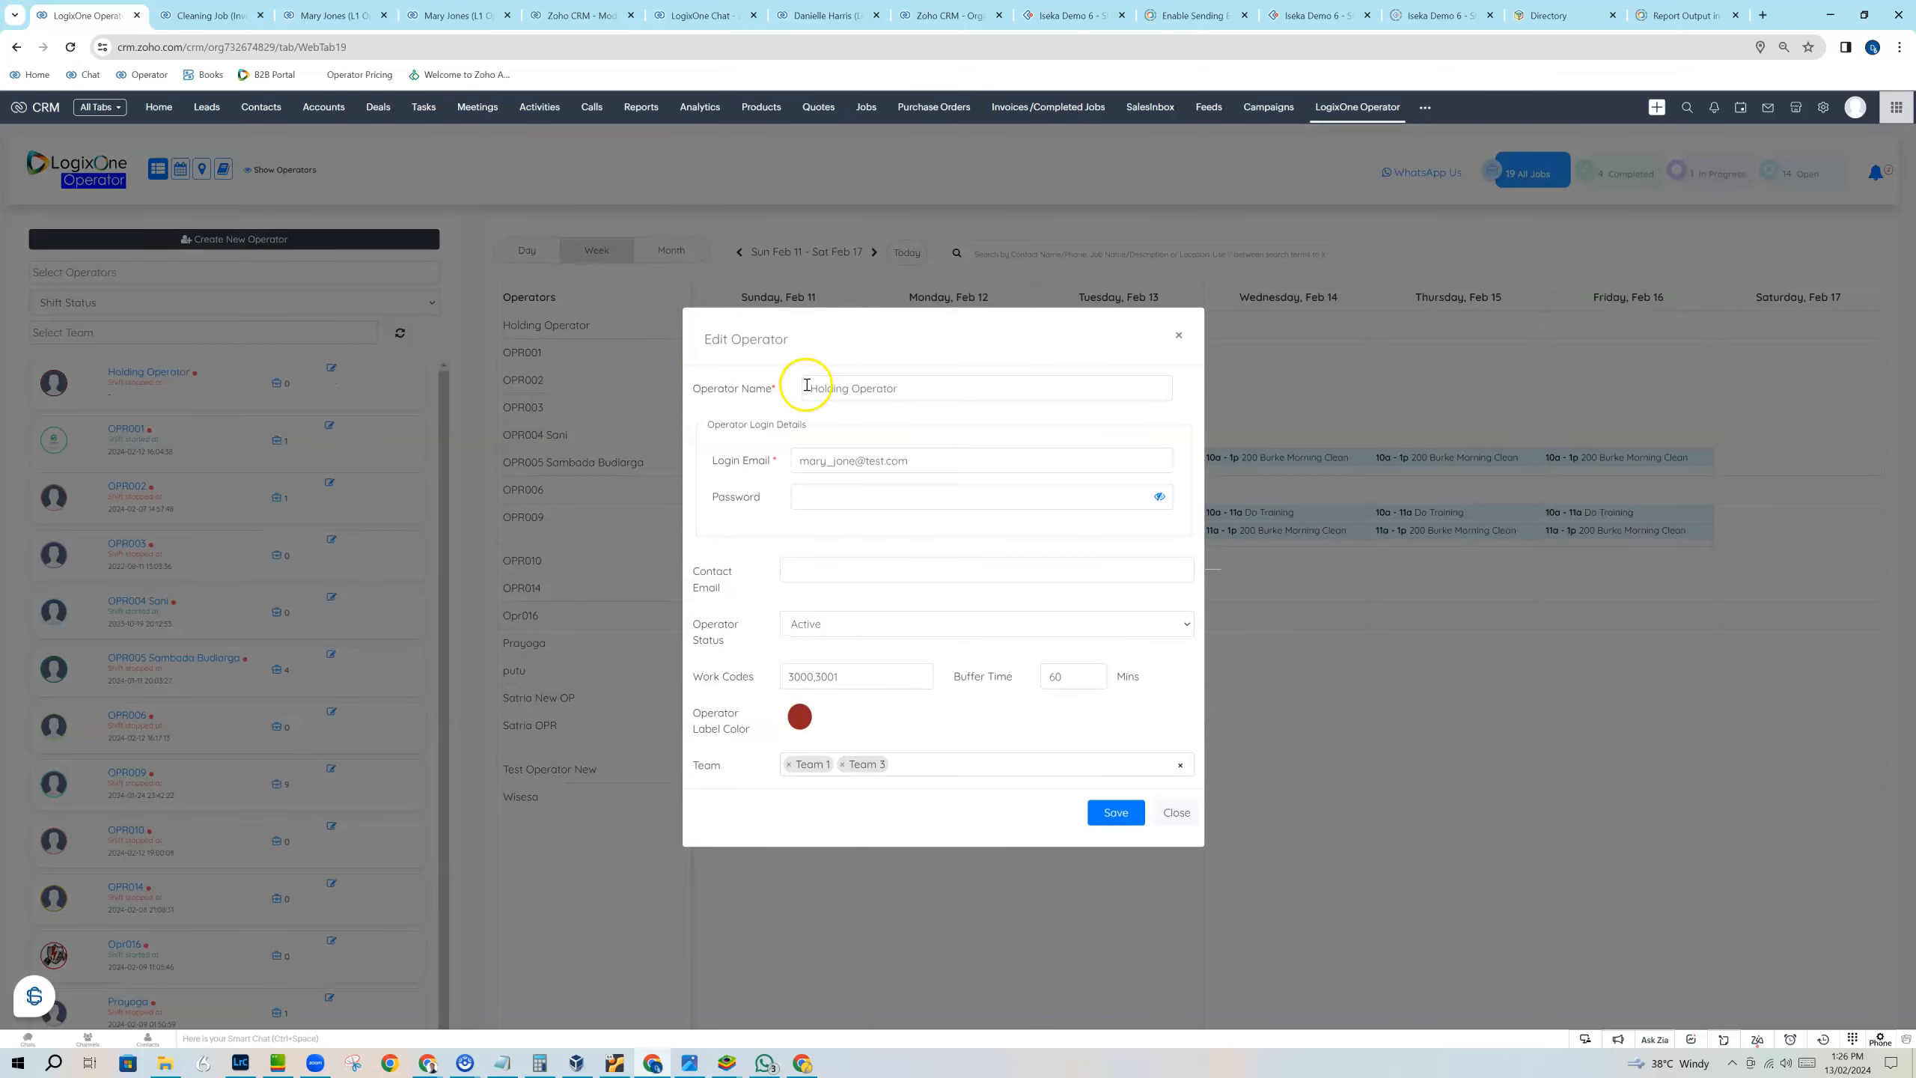
{"action": "left_click", "coordinate": [808, 387]}
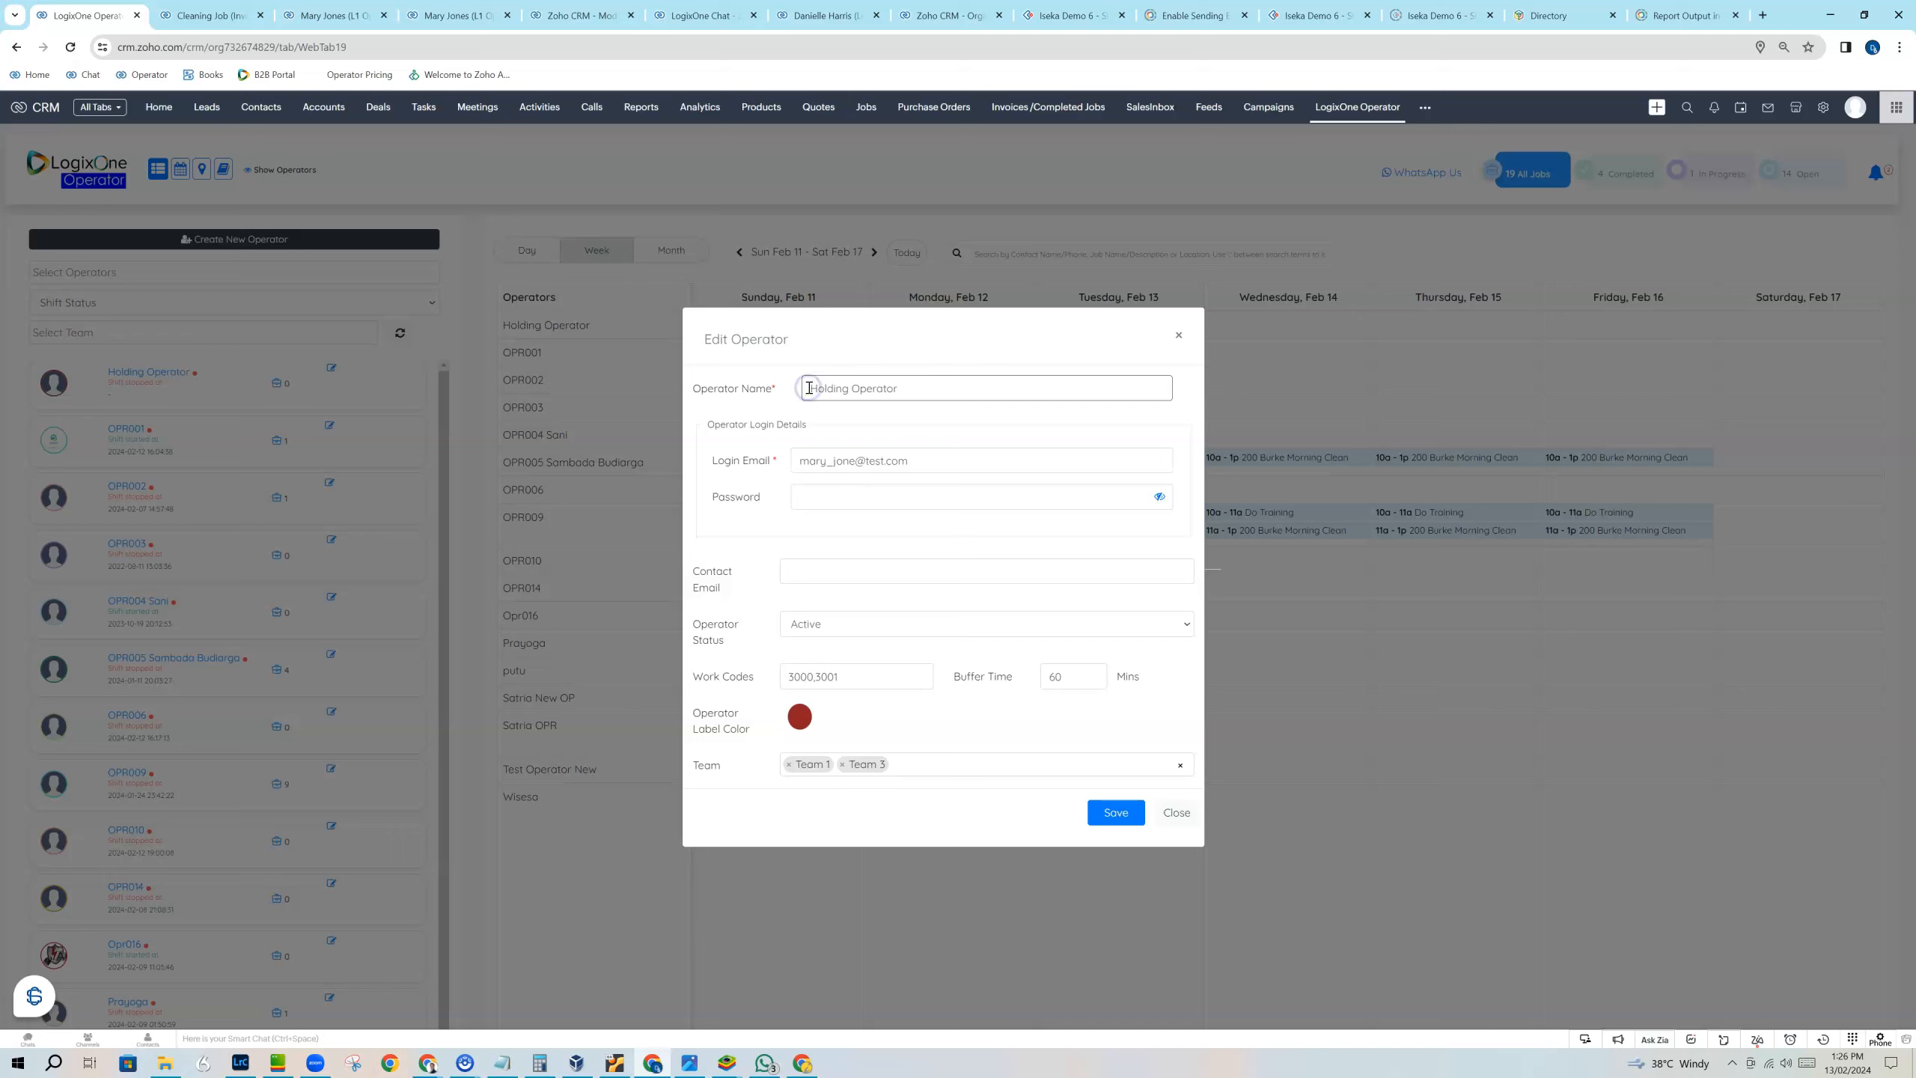
{"action": "left_click", "coordinate": [1110, 811]}
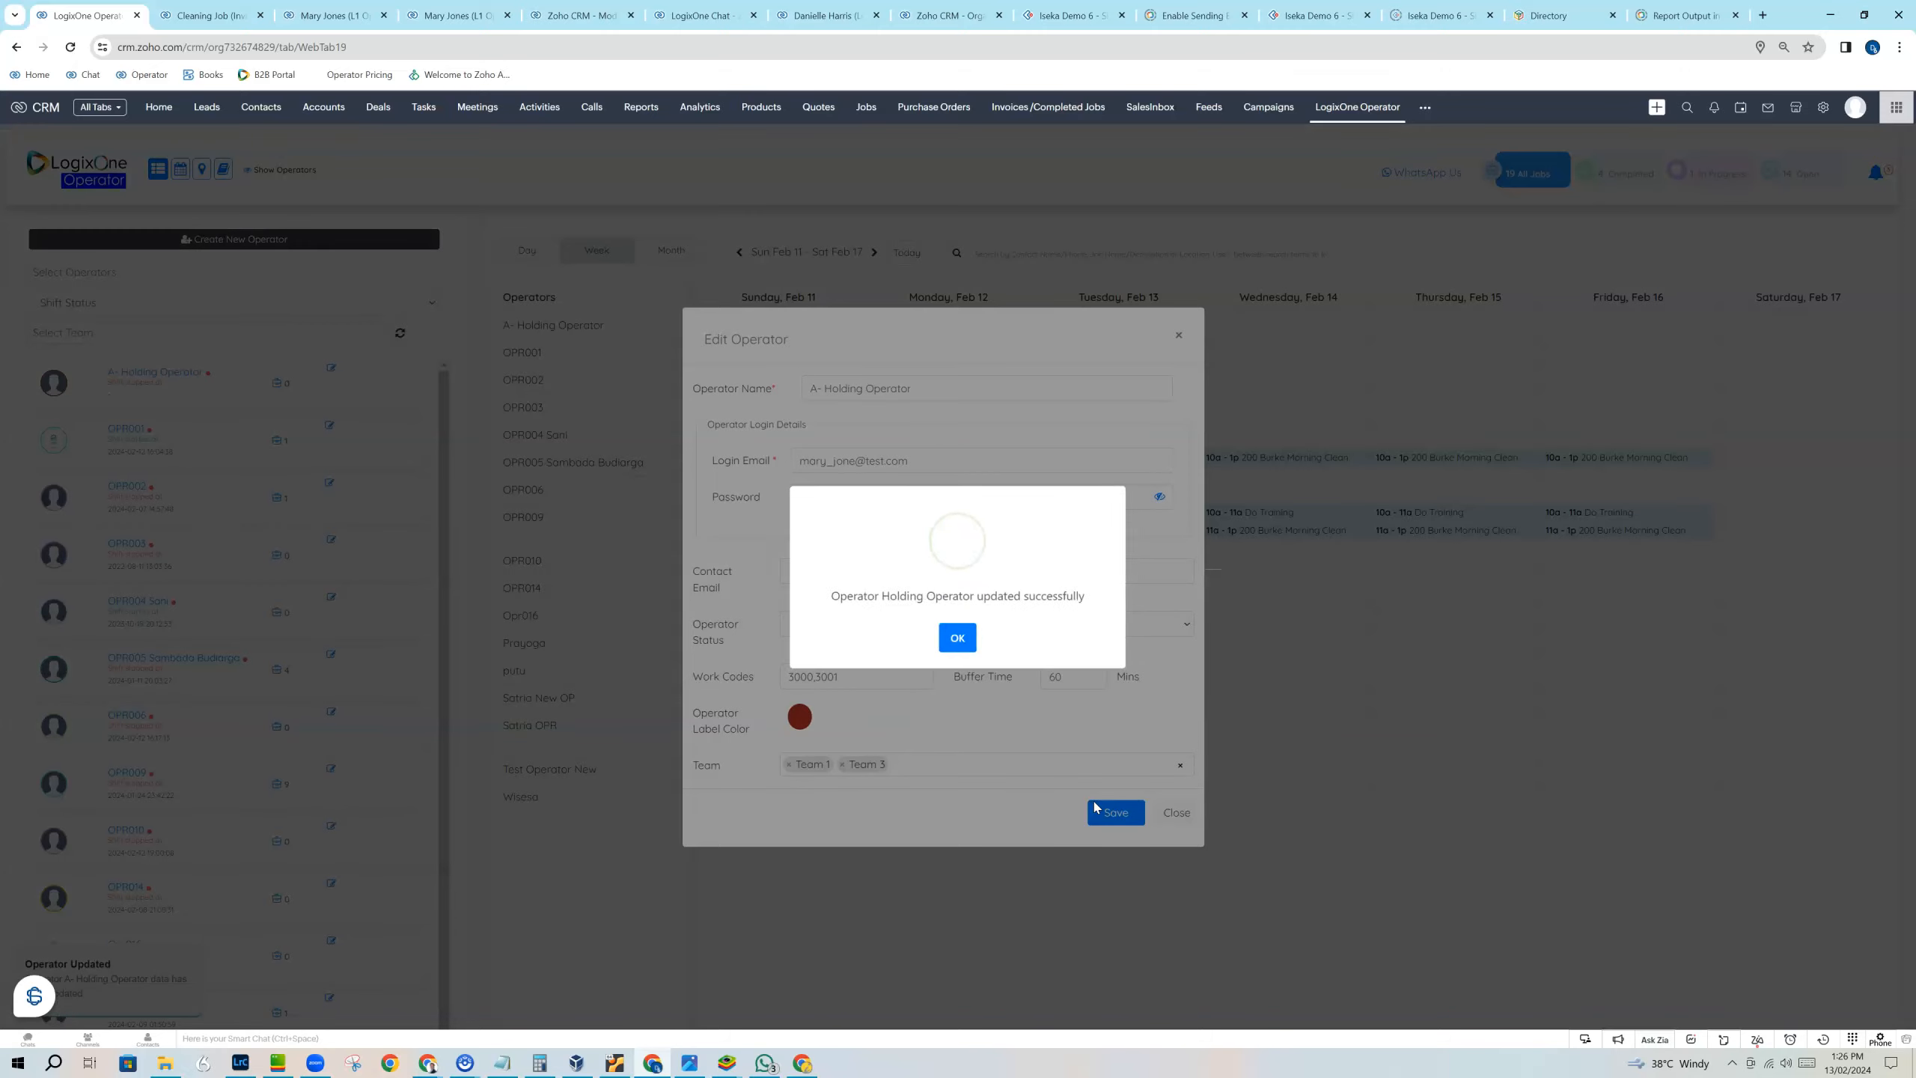
{"action": "left_click", "coordinate": [949, 642]}
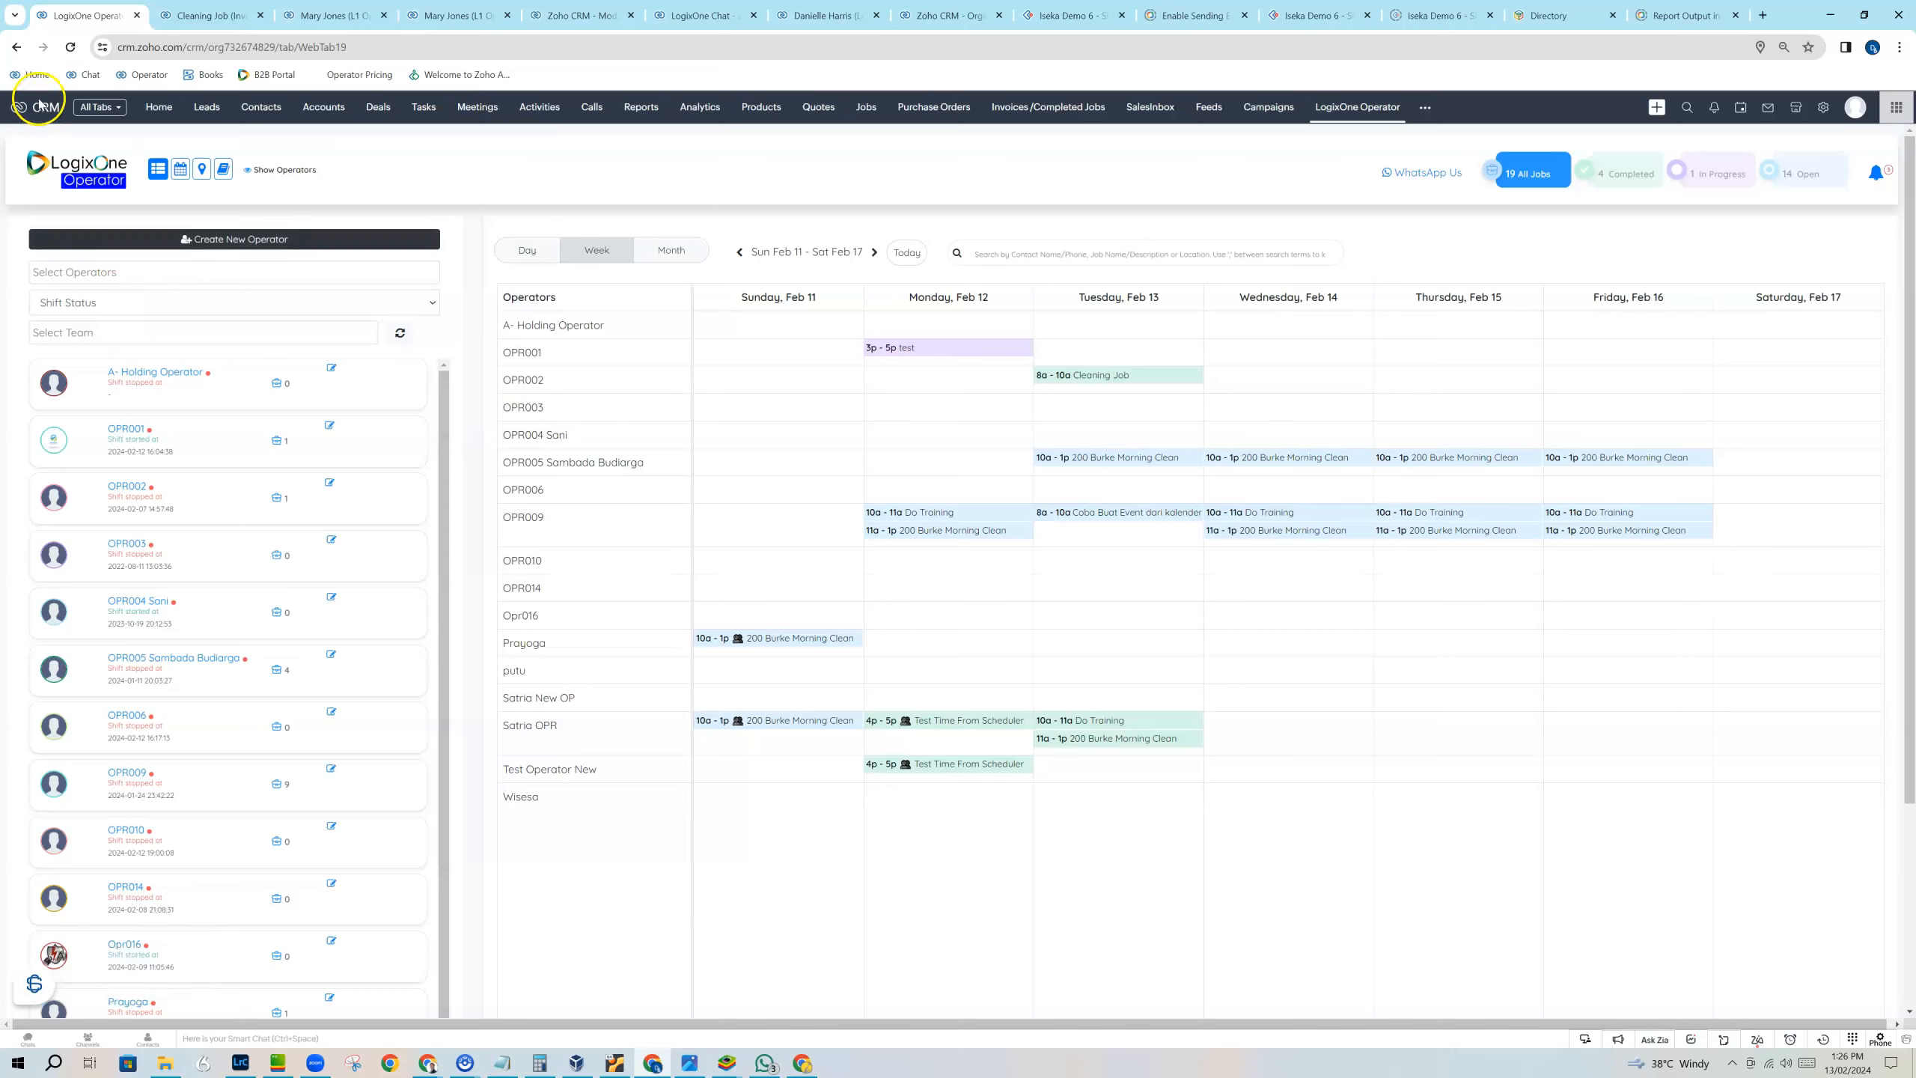
{"action": "left_click", "coordinate": [75, 47]}
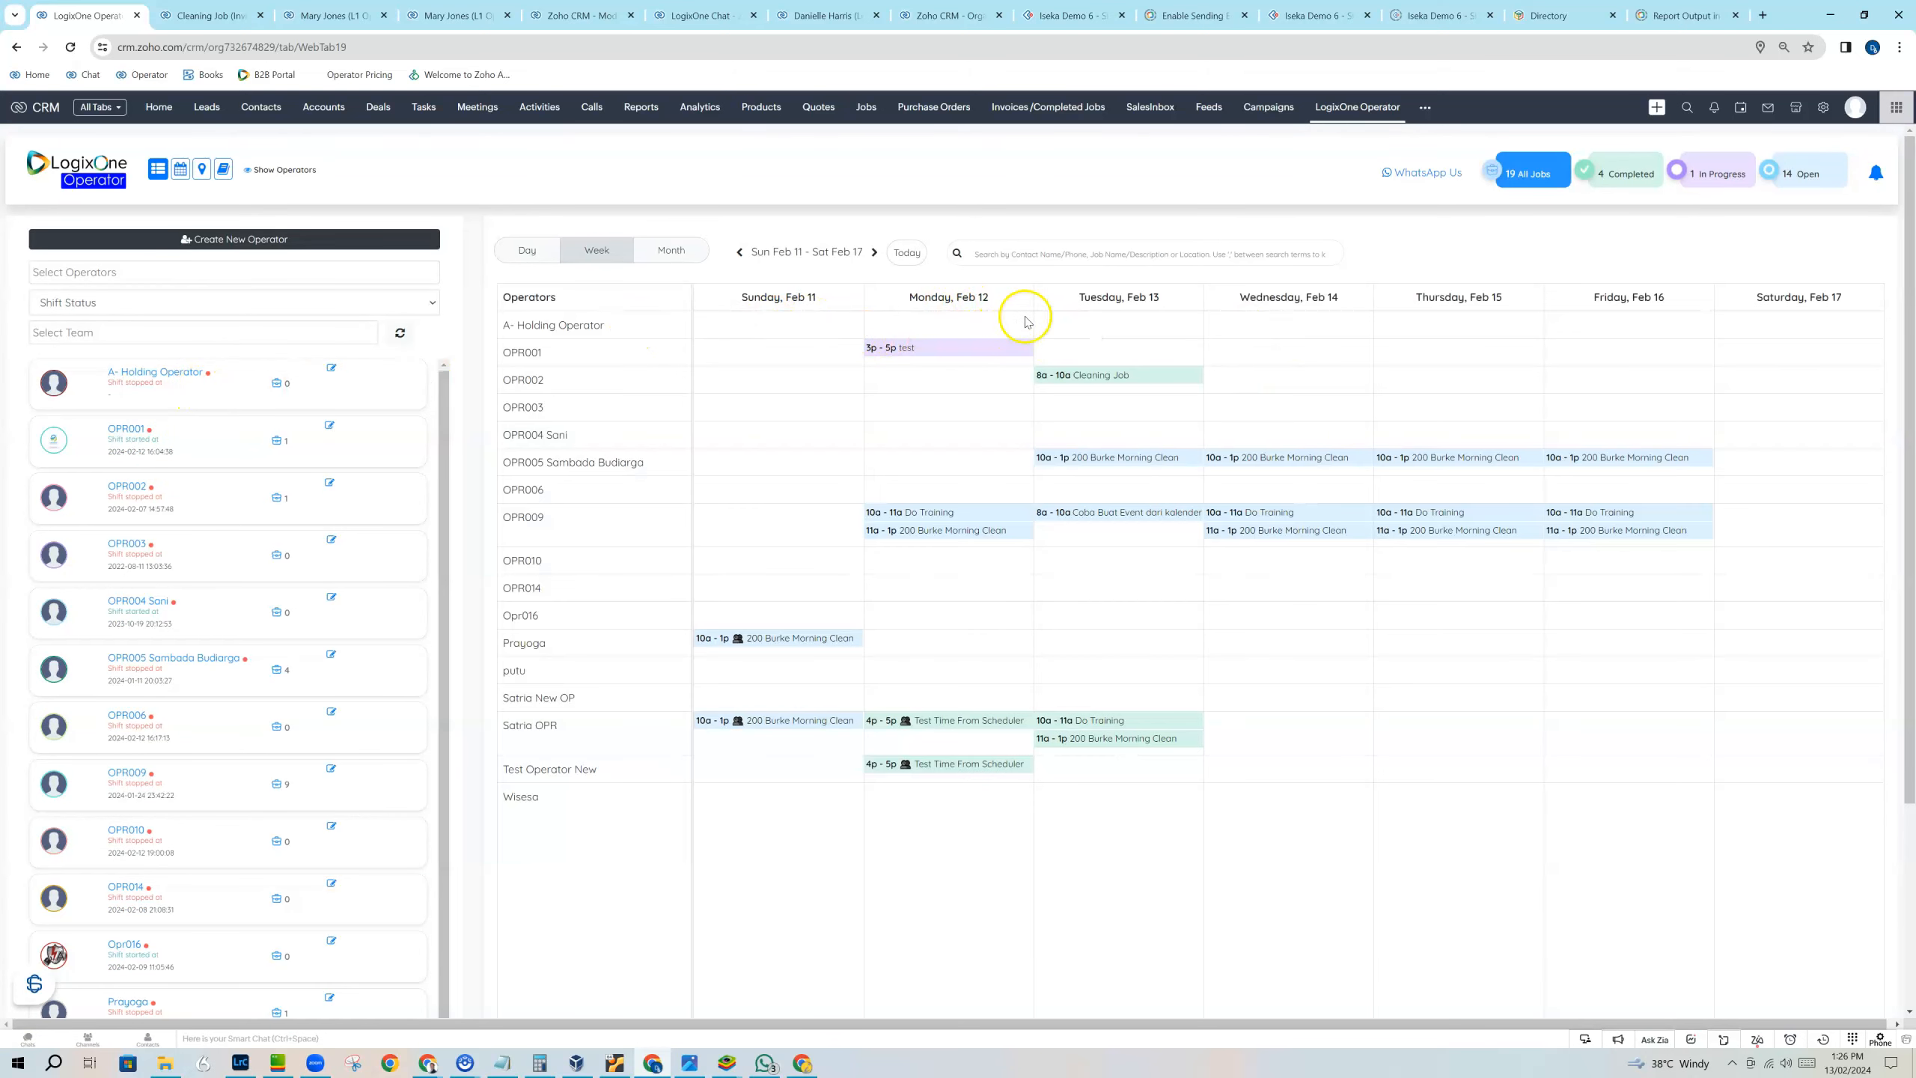
Start a February 13 job for A- Holding Operator with subject Test 2 Job, choosing the Amarta Beach account and a contact.
{"action": "left_click", "coordinate": [1101, 333]}
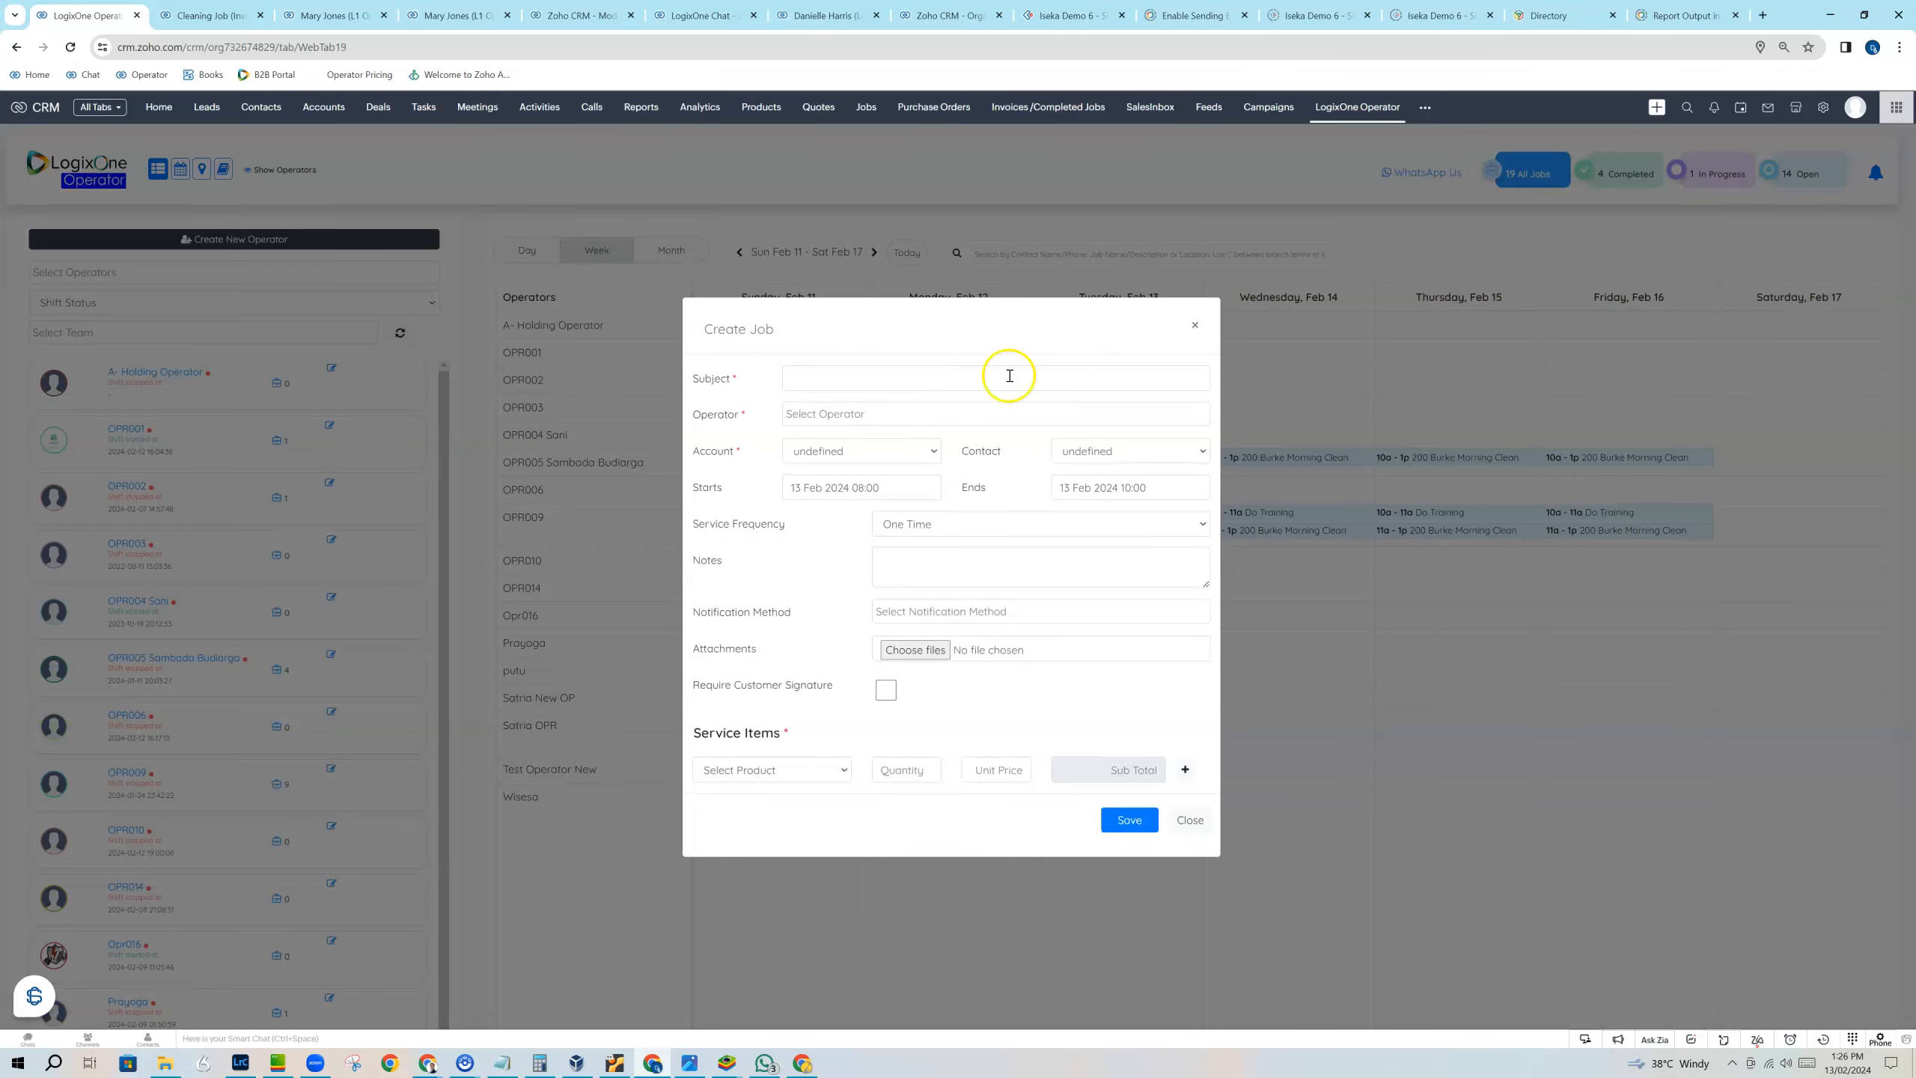
{"action": "left_click", "coordinate": [890, 377]}
{"action": "type", "text": "Test 2 Job"}
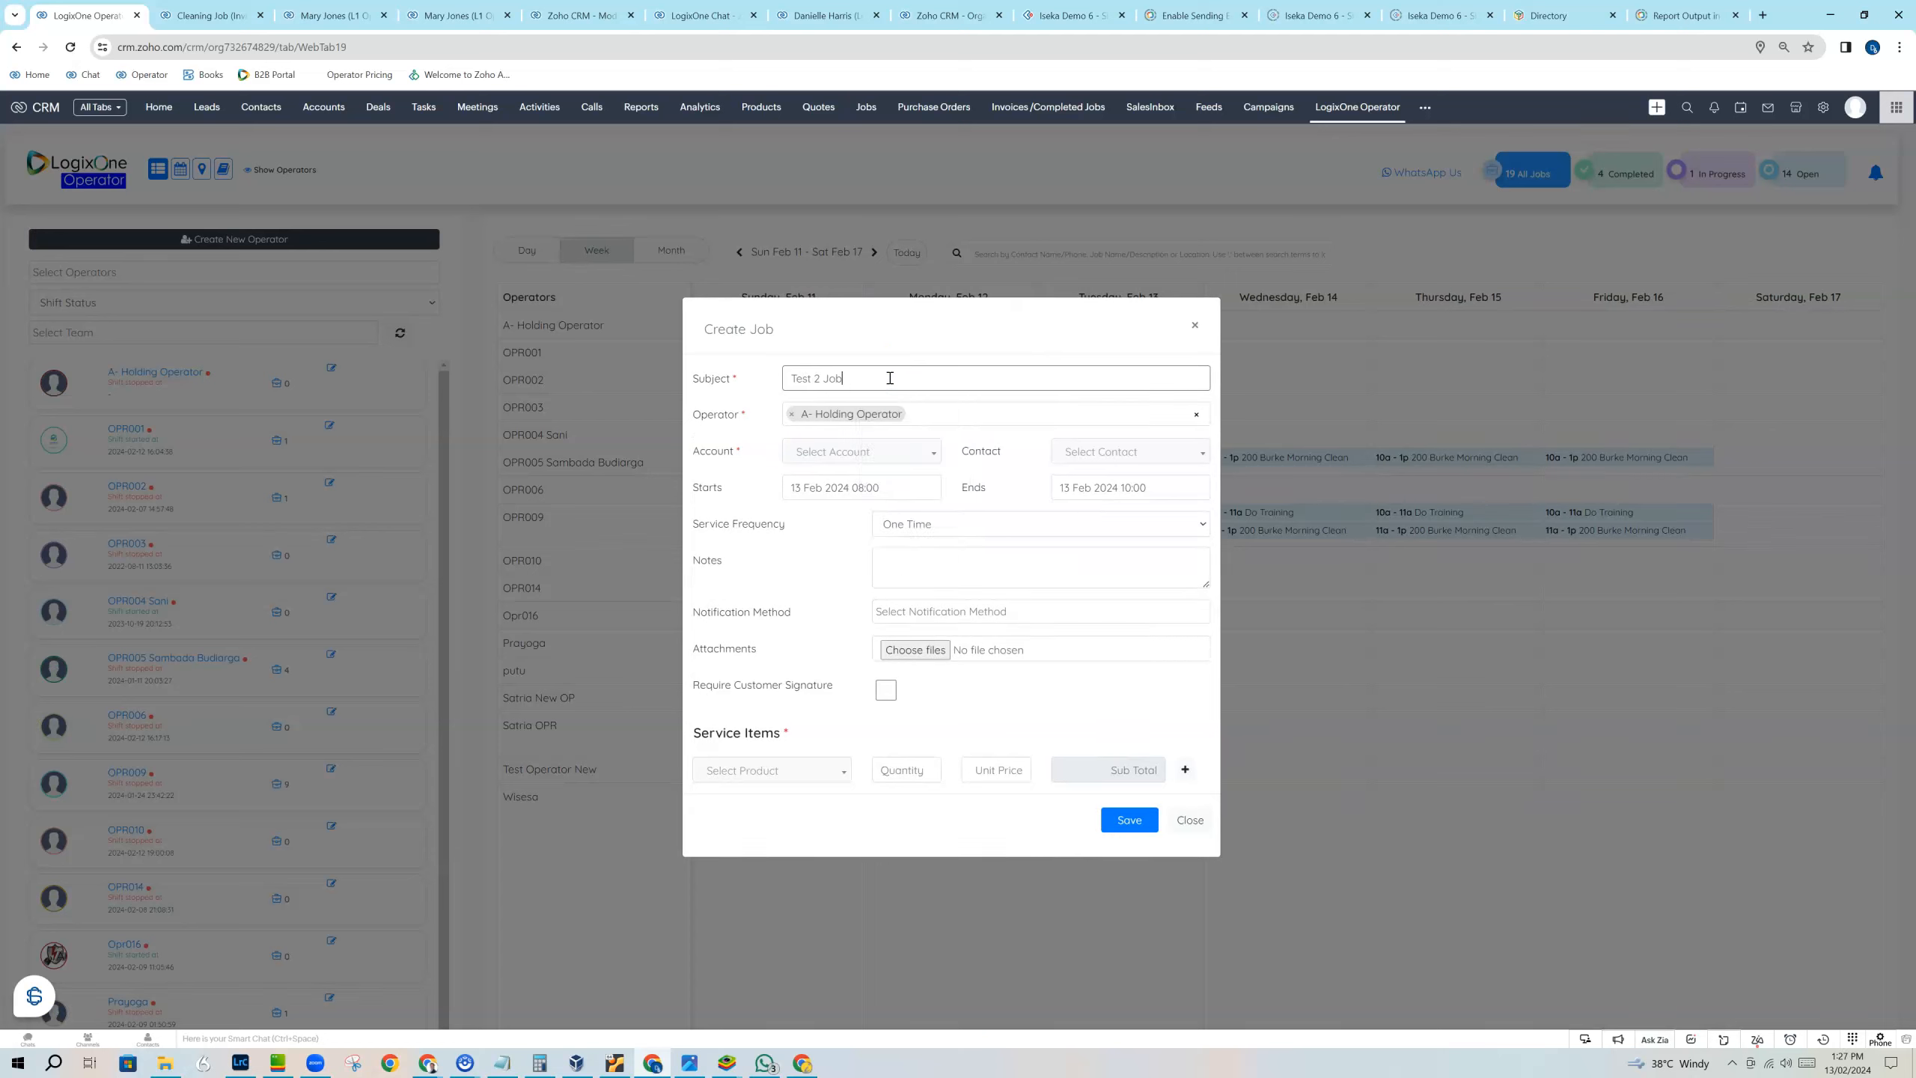
{"action": "left_click", "coordinate": [875, 446]}
{"action": "left_click", "coordinate": [832, 533]}
{"action": "left_click", "coordinate": [1108, 453]}
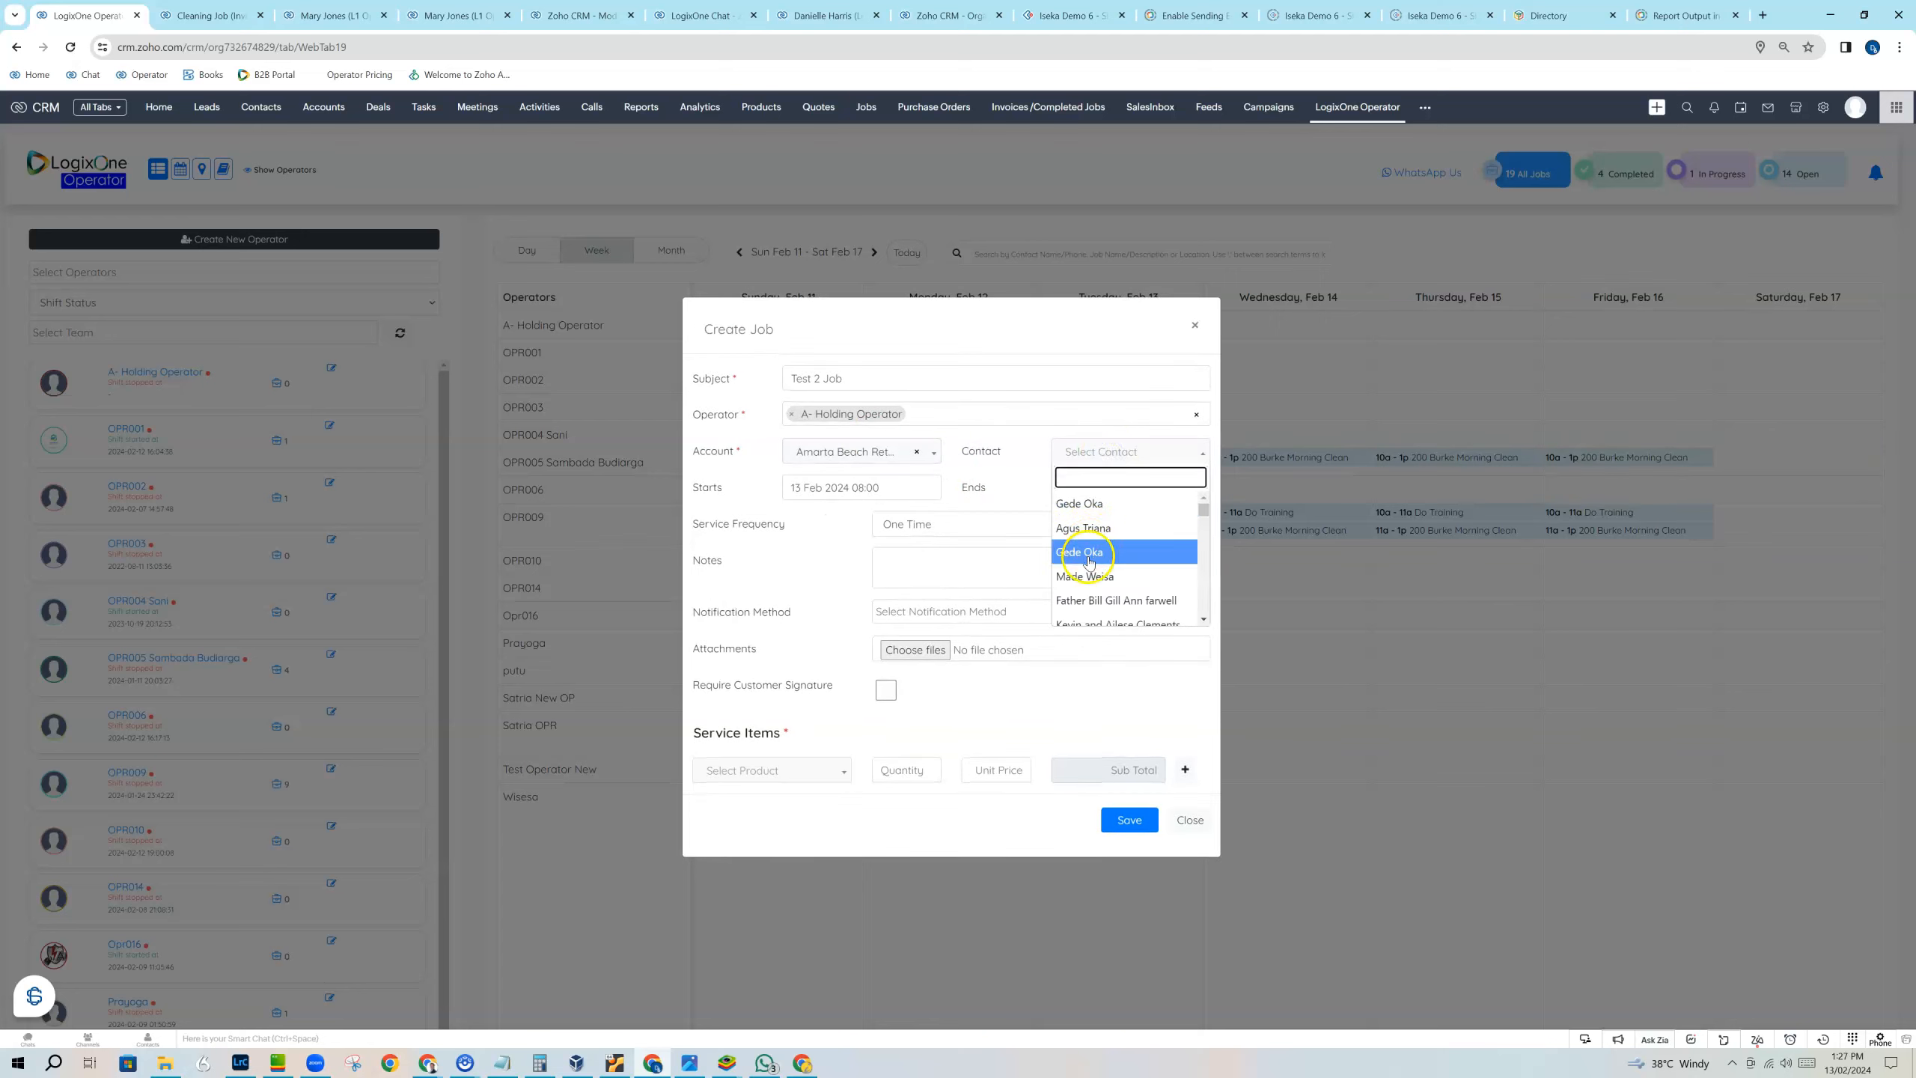
{"action": "left_click", "coordinate": [1078, 573]}
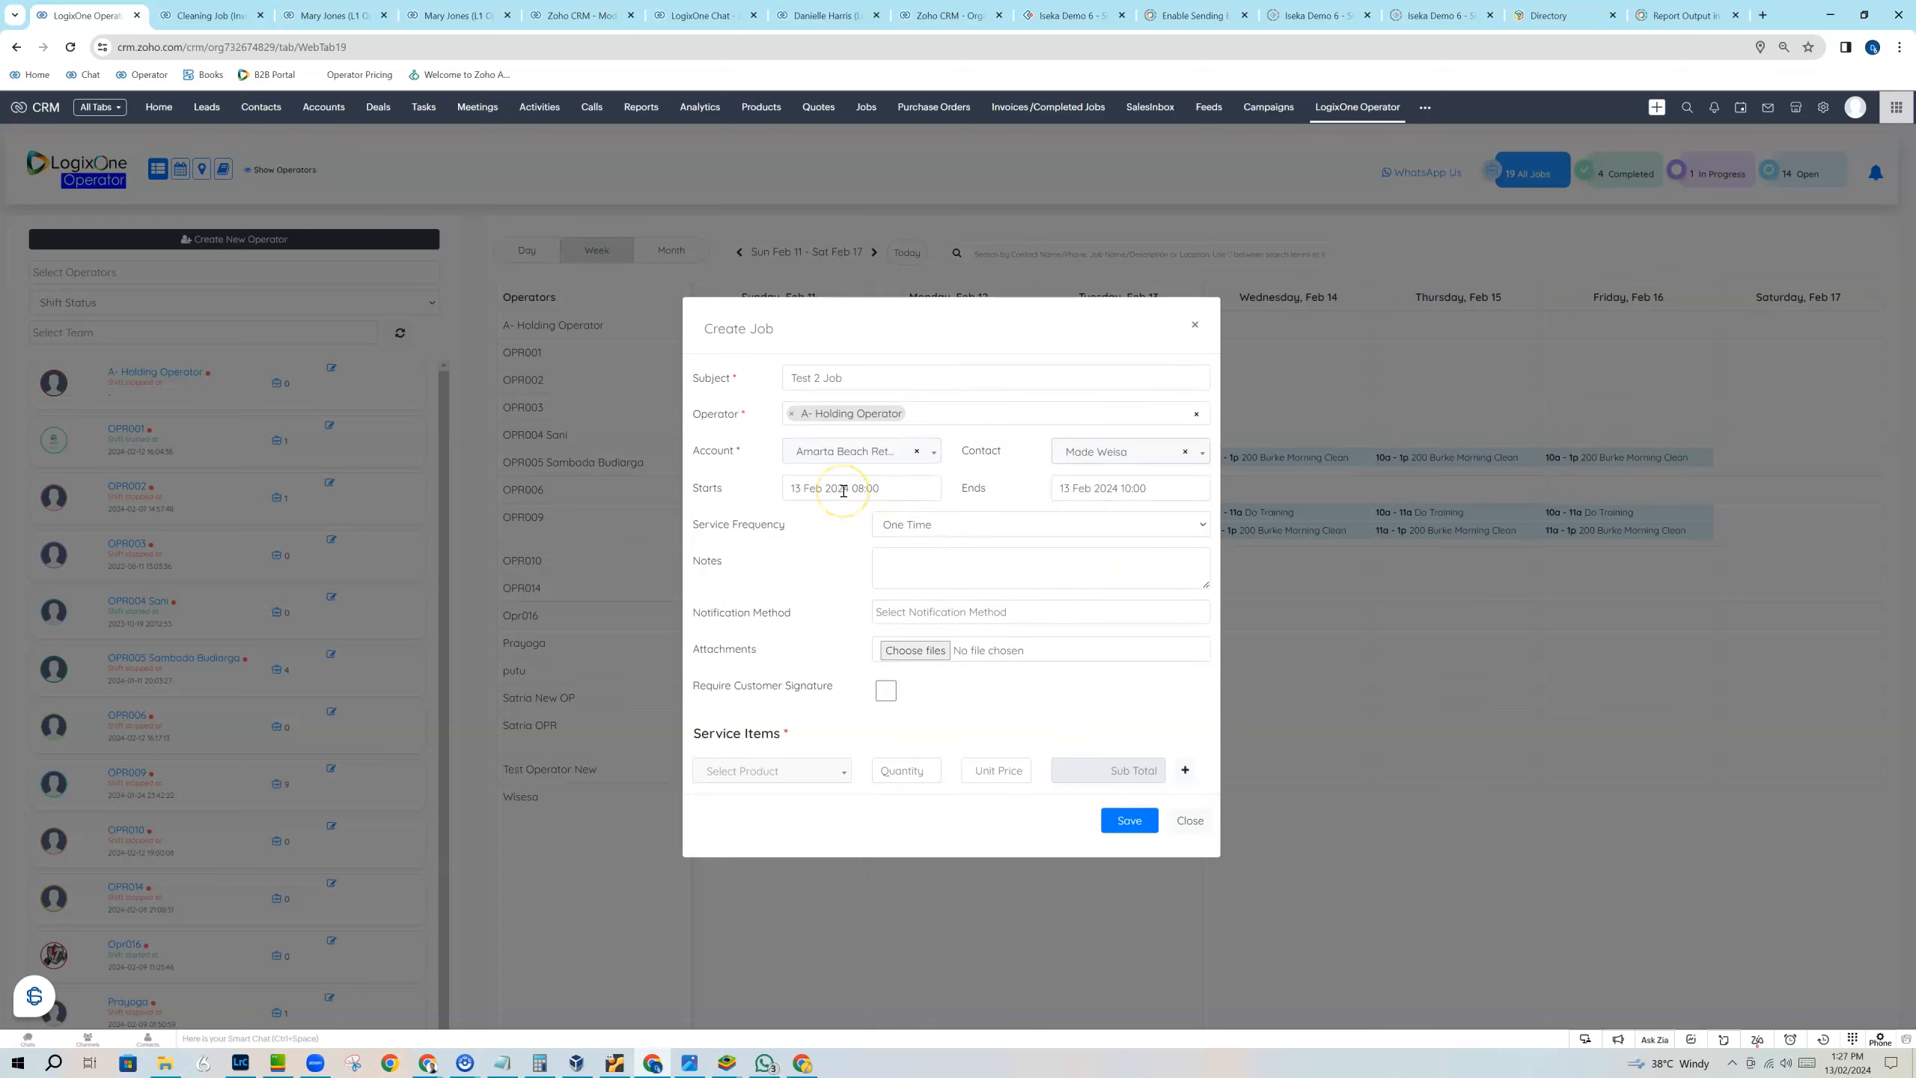
Schedule the new job on 13 Feb 2024 from 11:00 to 13:00.
{"action": "left_click", "coordinate": [862, 482]}
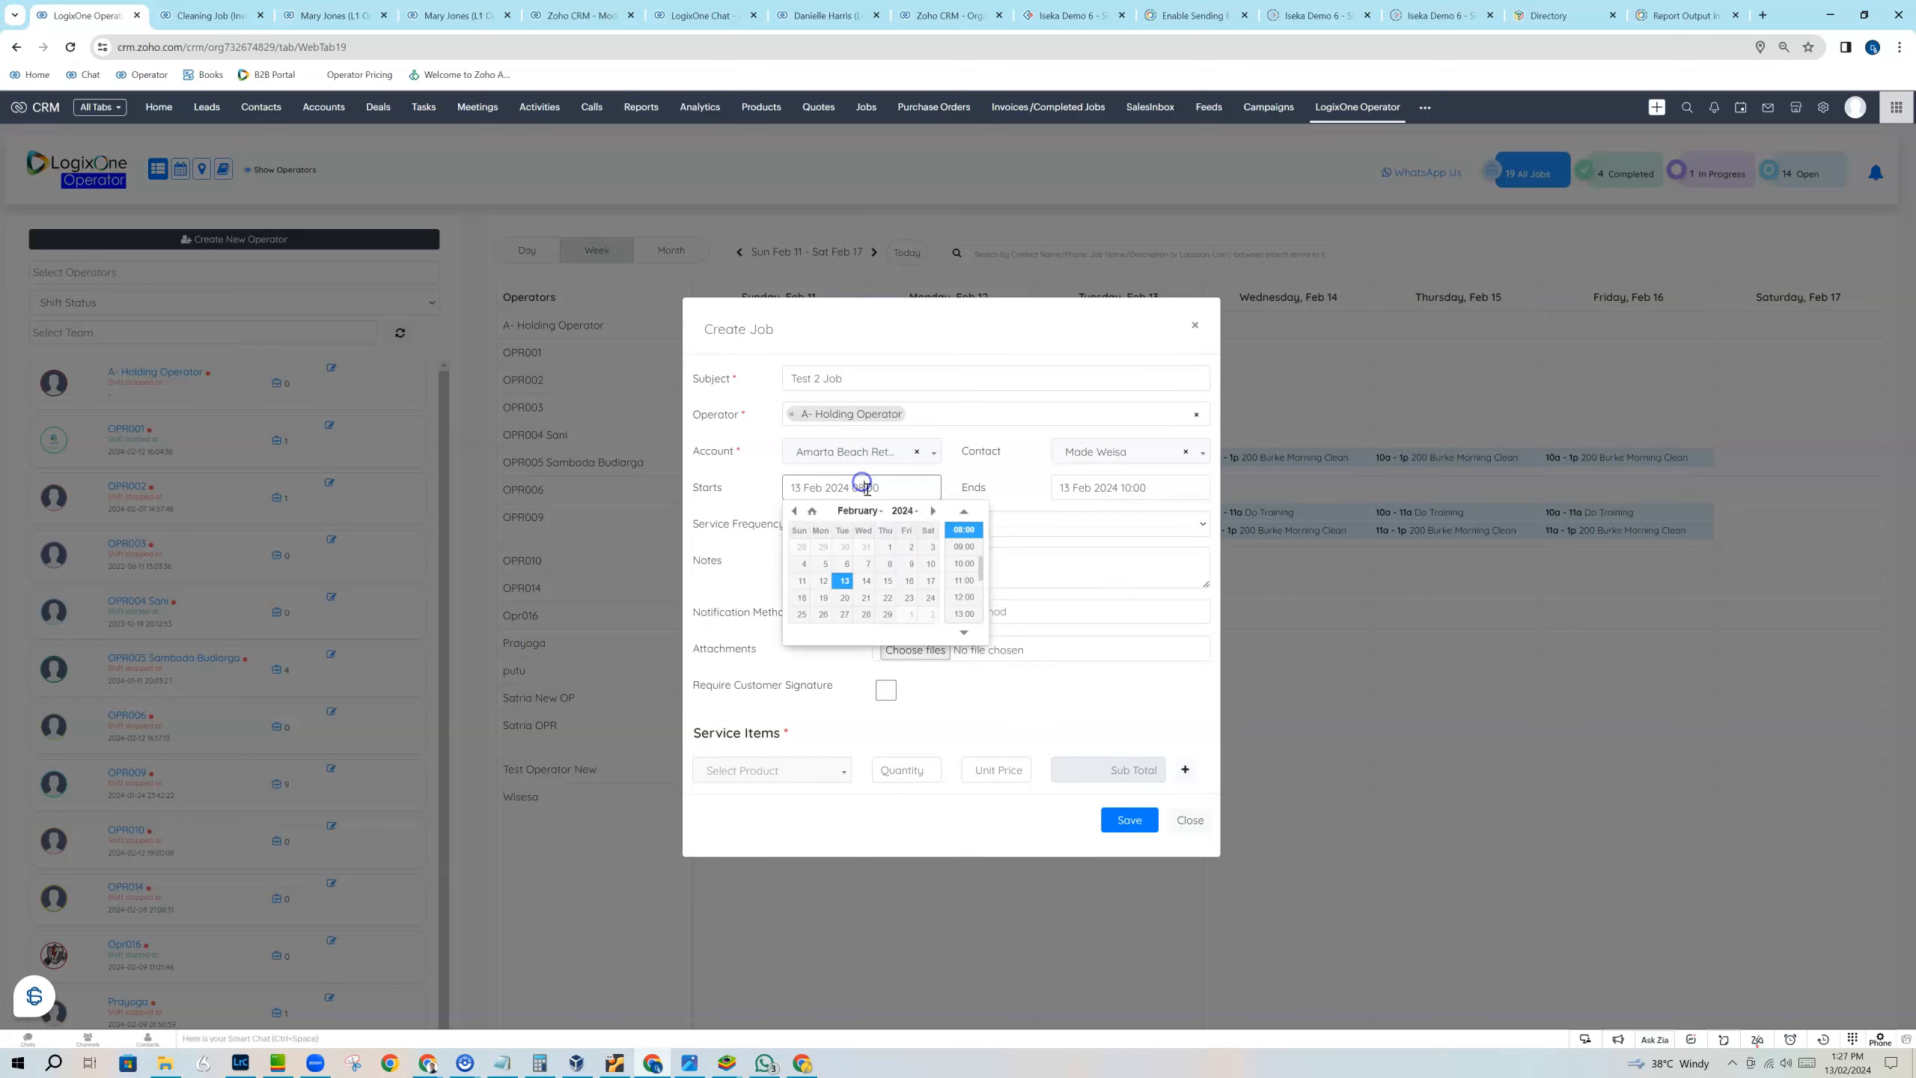
{"action": "left_click", "coordinate": [973, 582]}
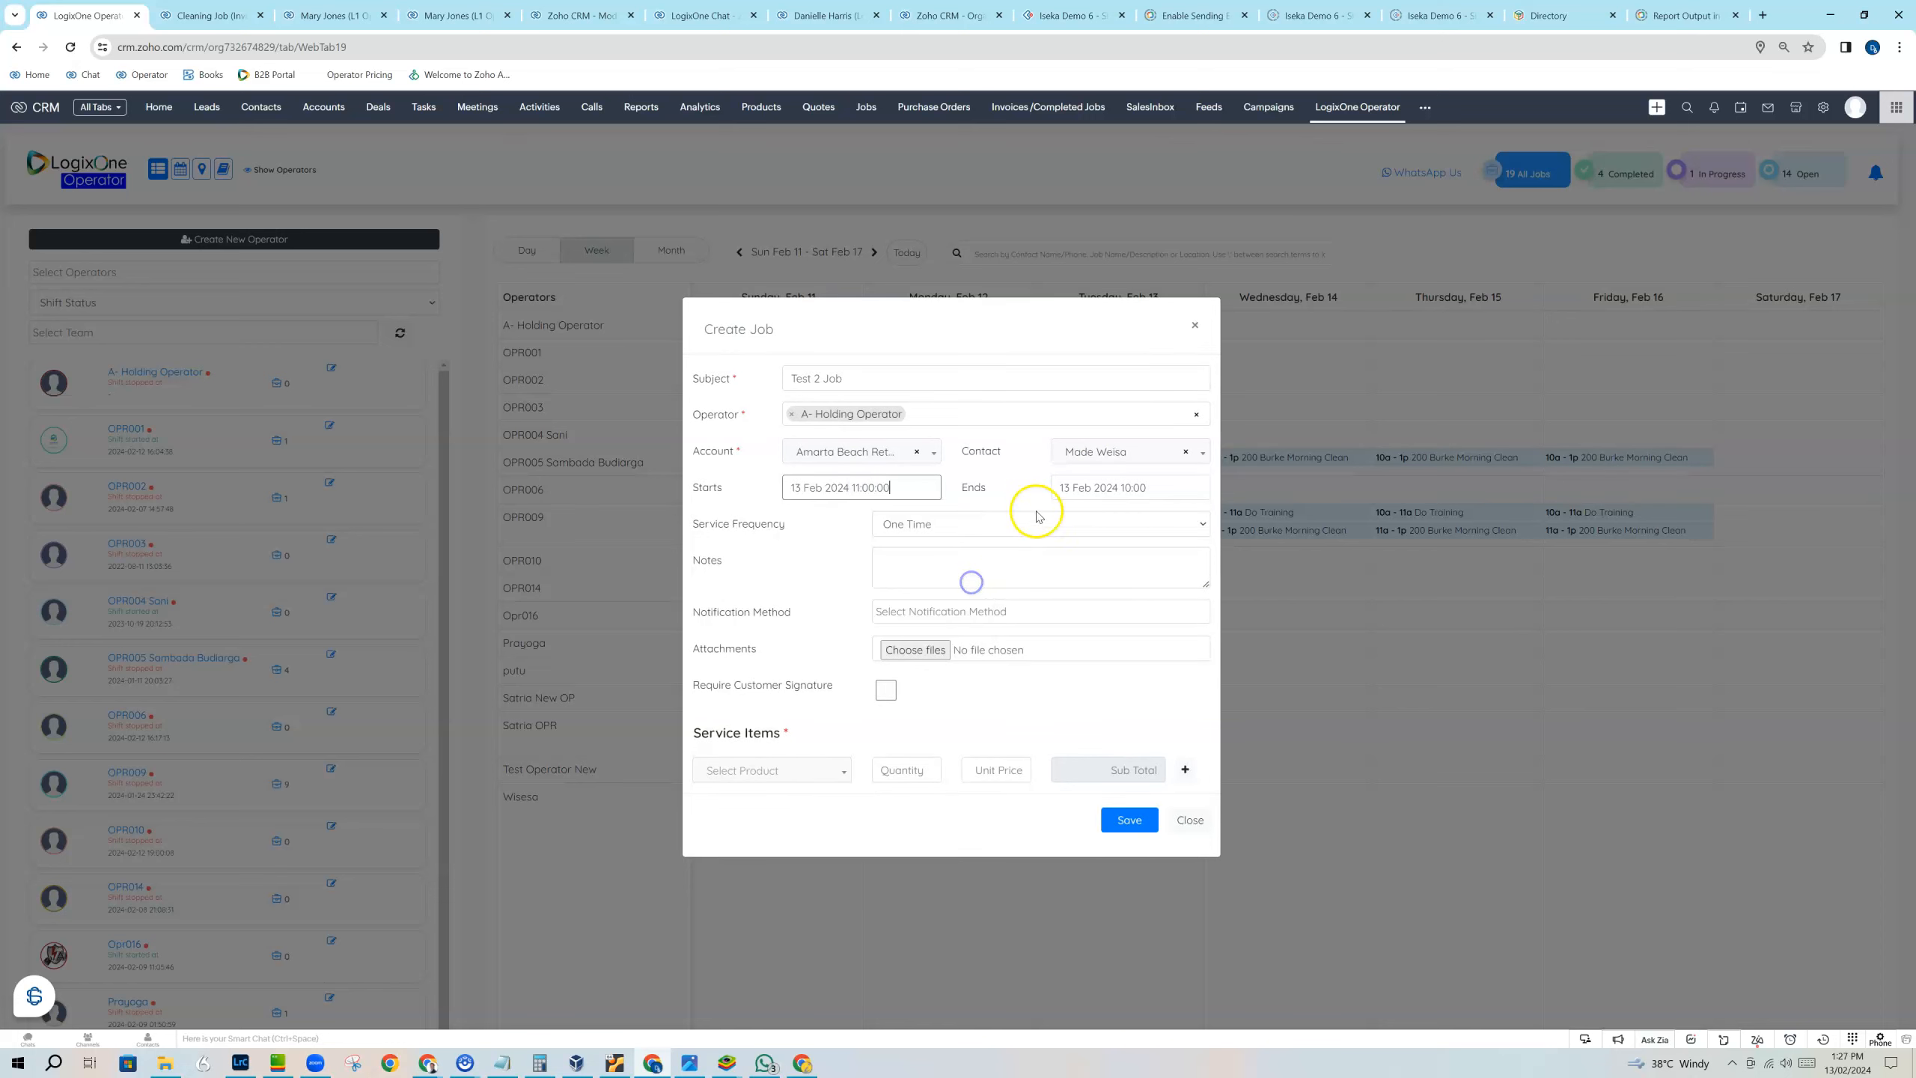
{"action": "left_click", "coordinate": [1086, 489]}
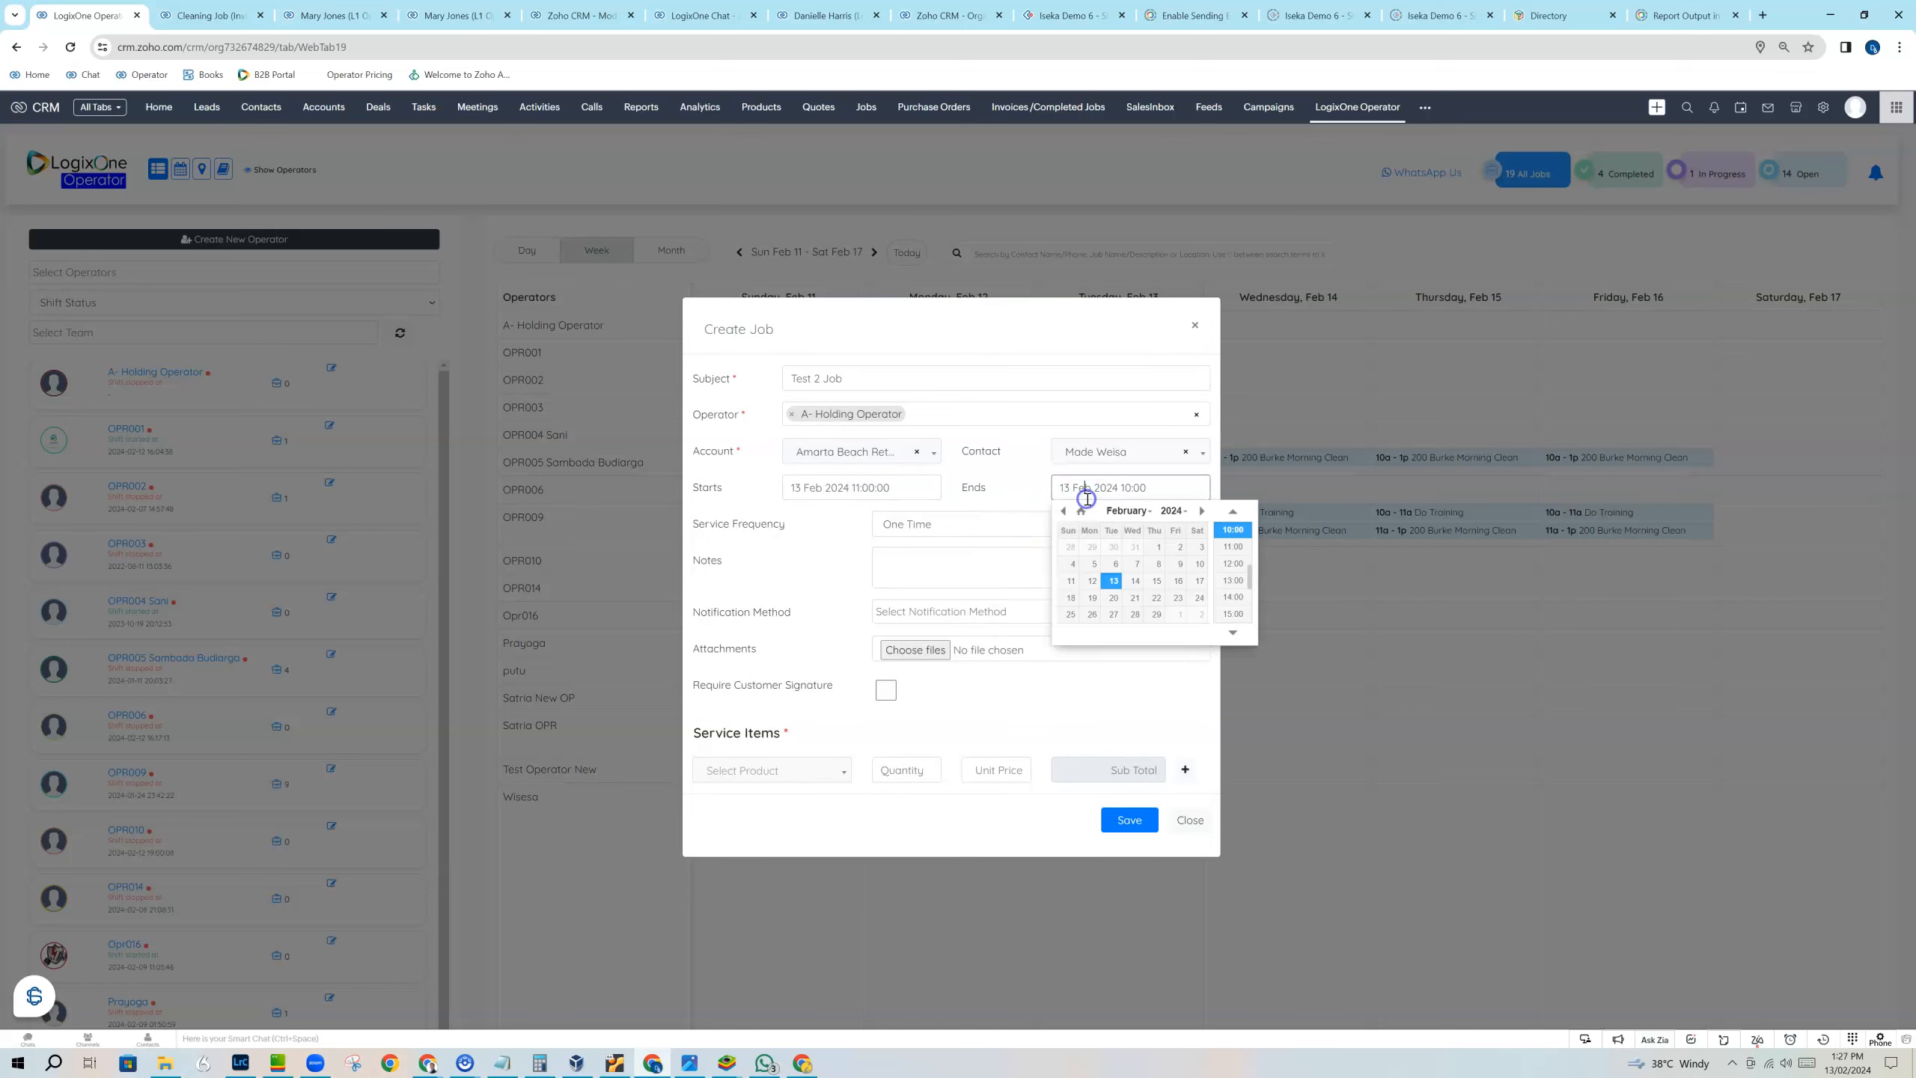
{"action": "left_click", "coordinate": [1233, 580]}
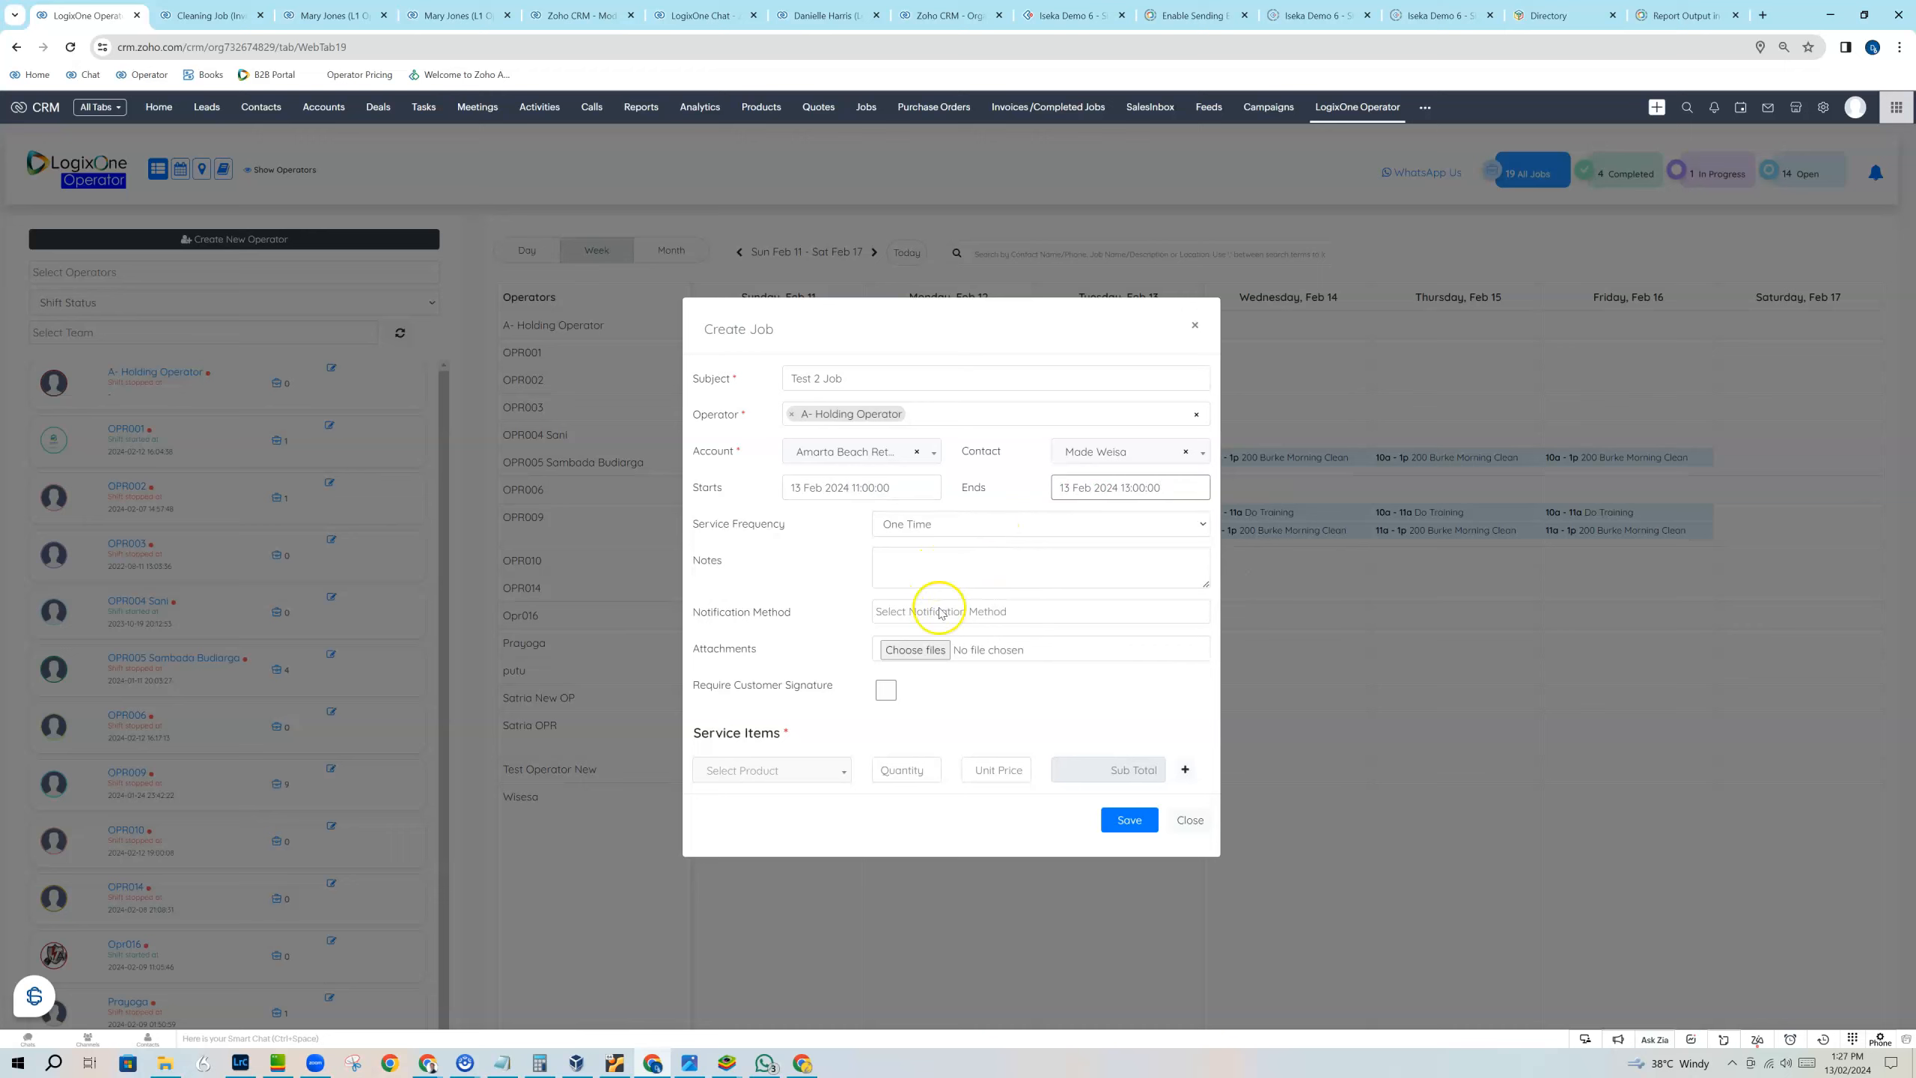
Add the 1 Hour full service clean item with quantity 1 and save Test 2 Job.
{"action": "left_click", "coordinate": [805, 771]}
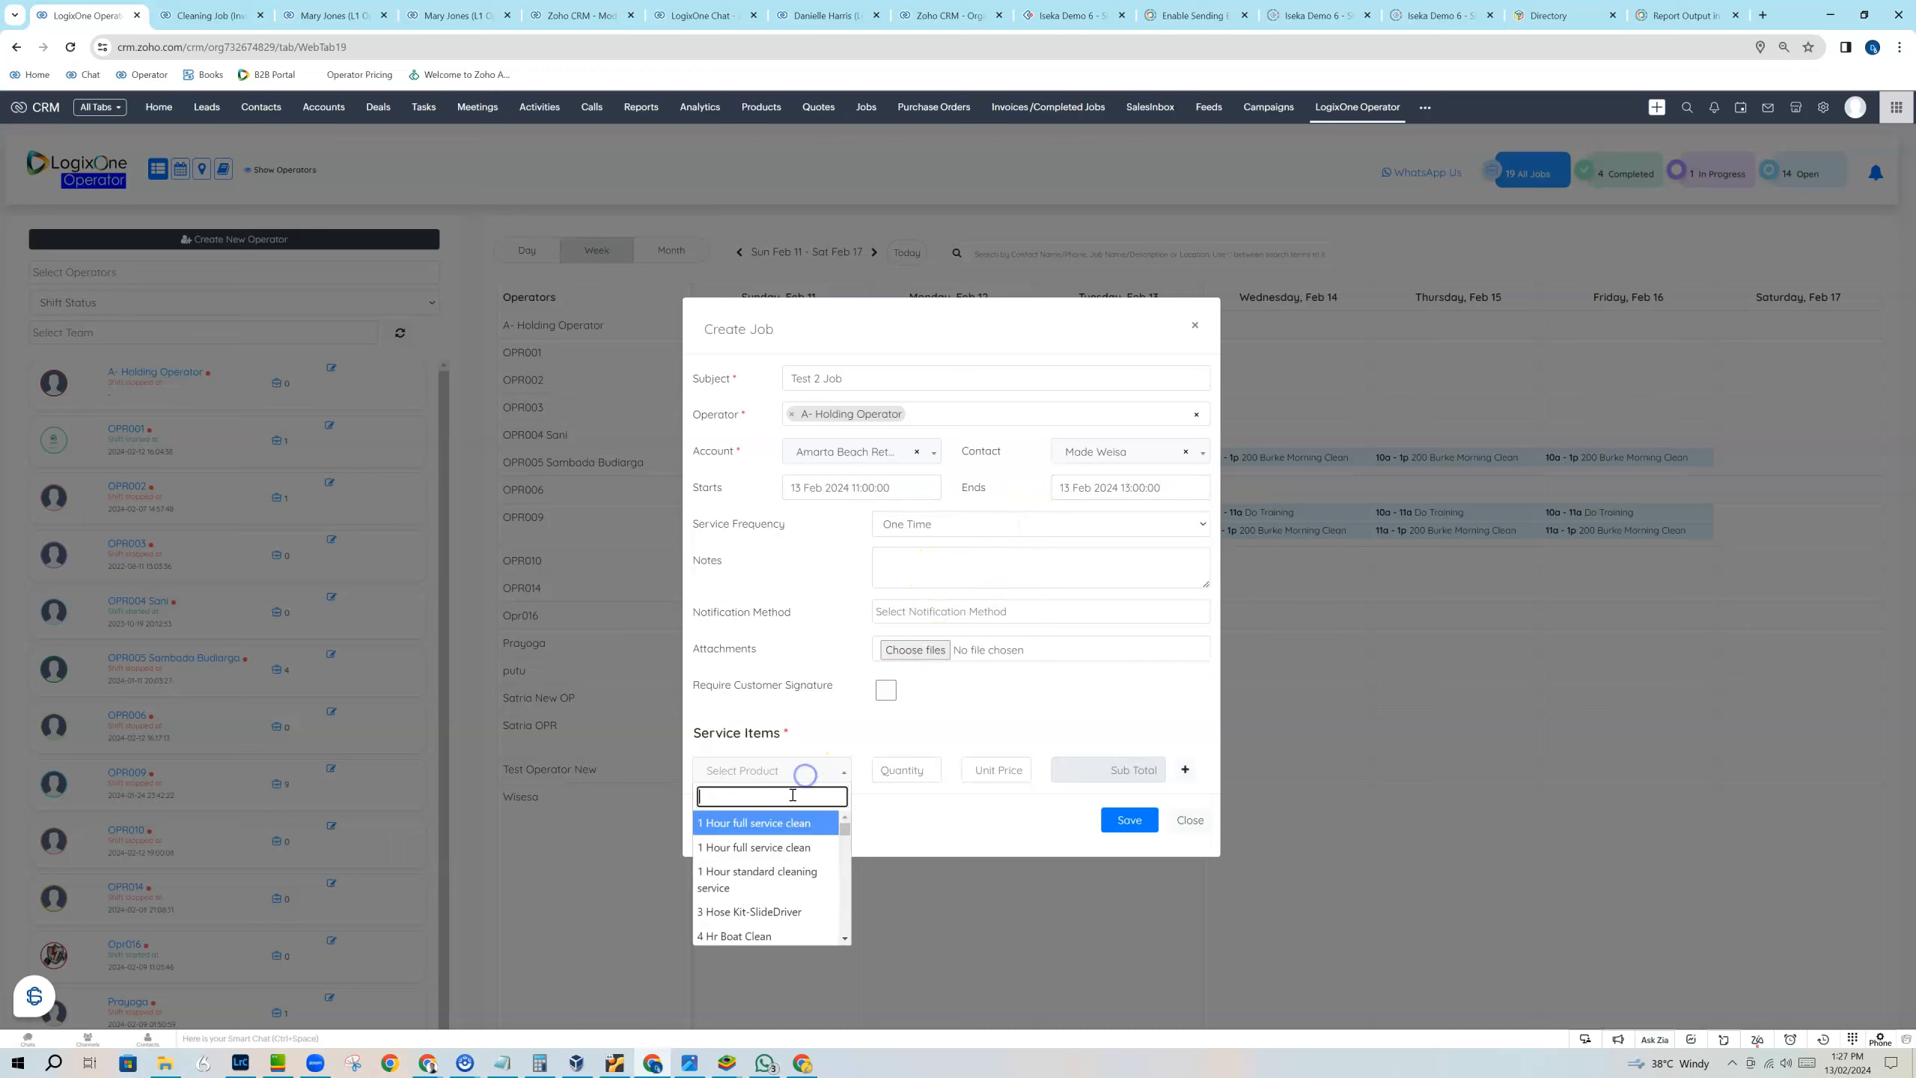
{"action": "left_click", "coordinate": [778, 845]}
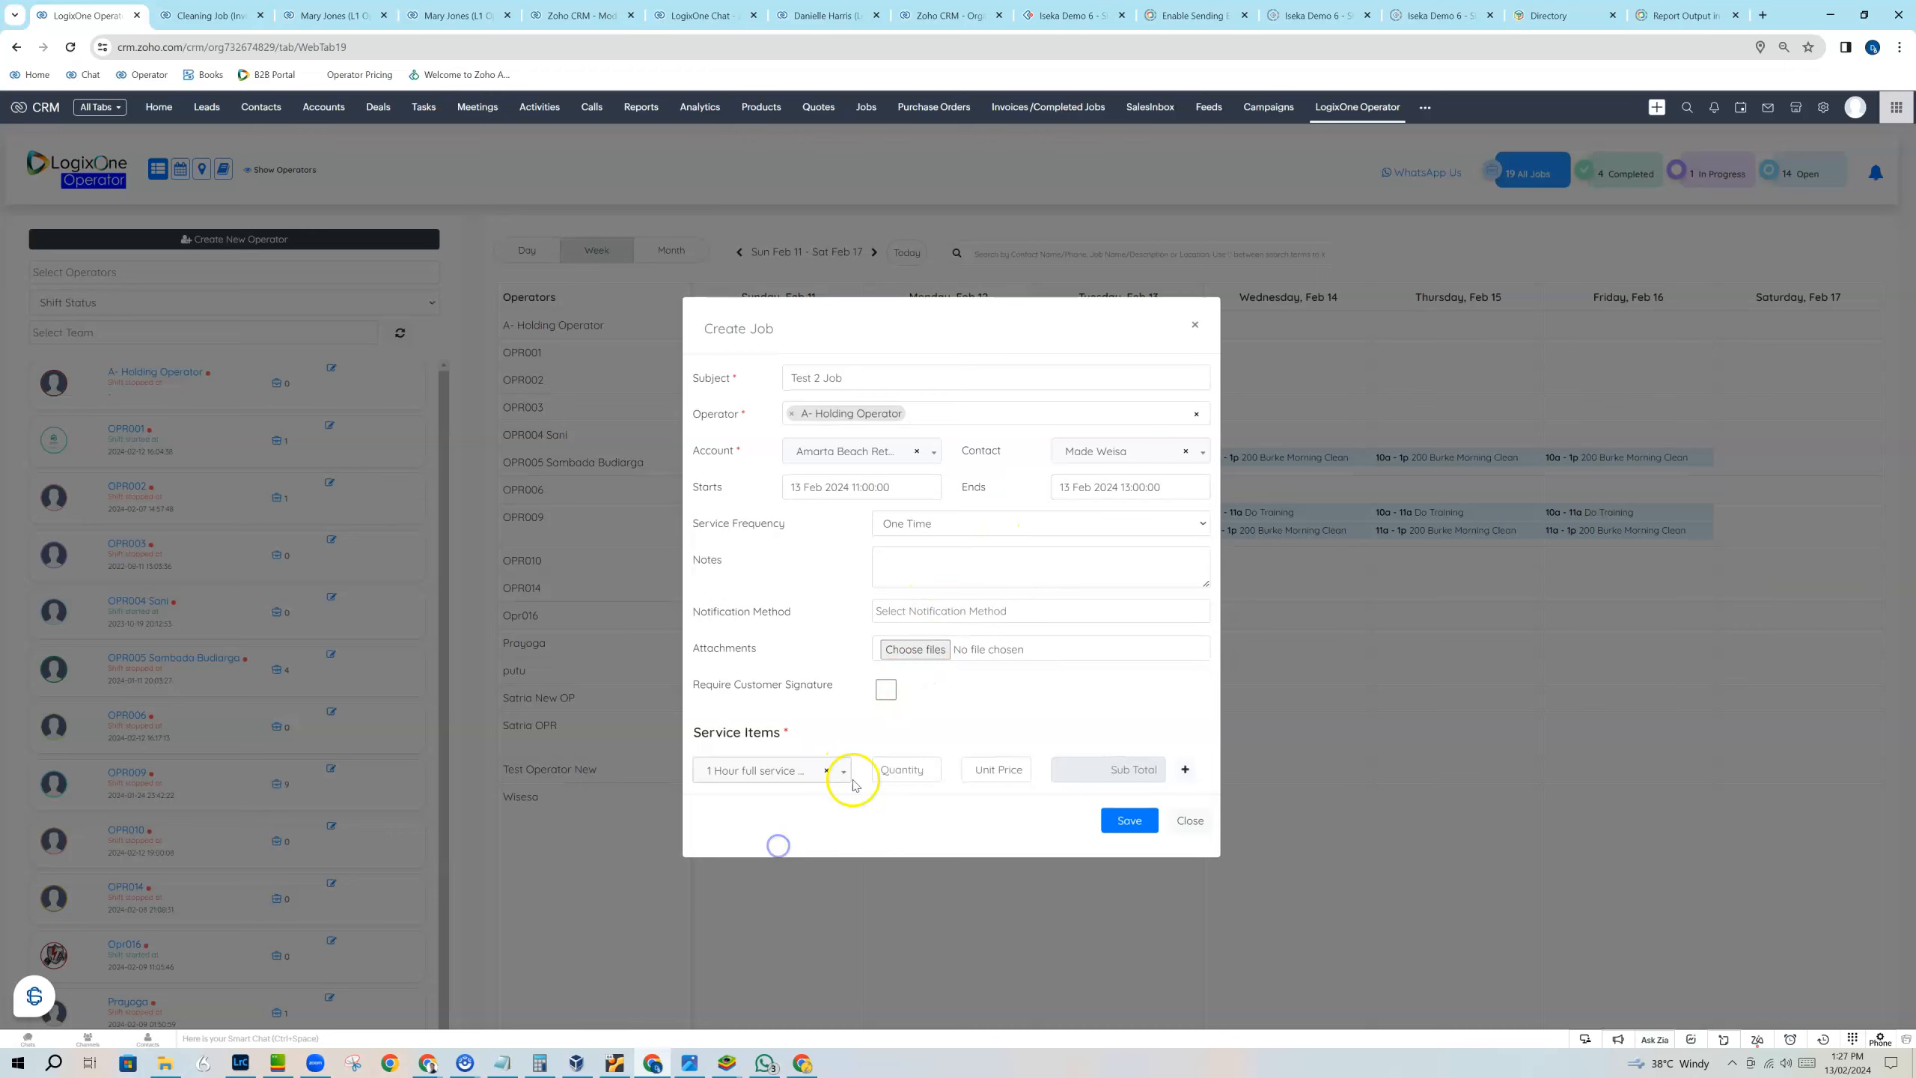
{"action": "left_click", "coordinate": [903, 771]}
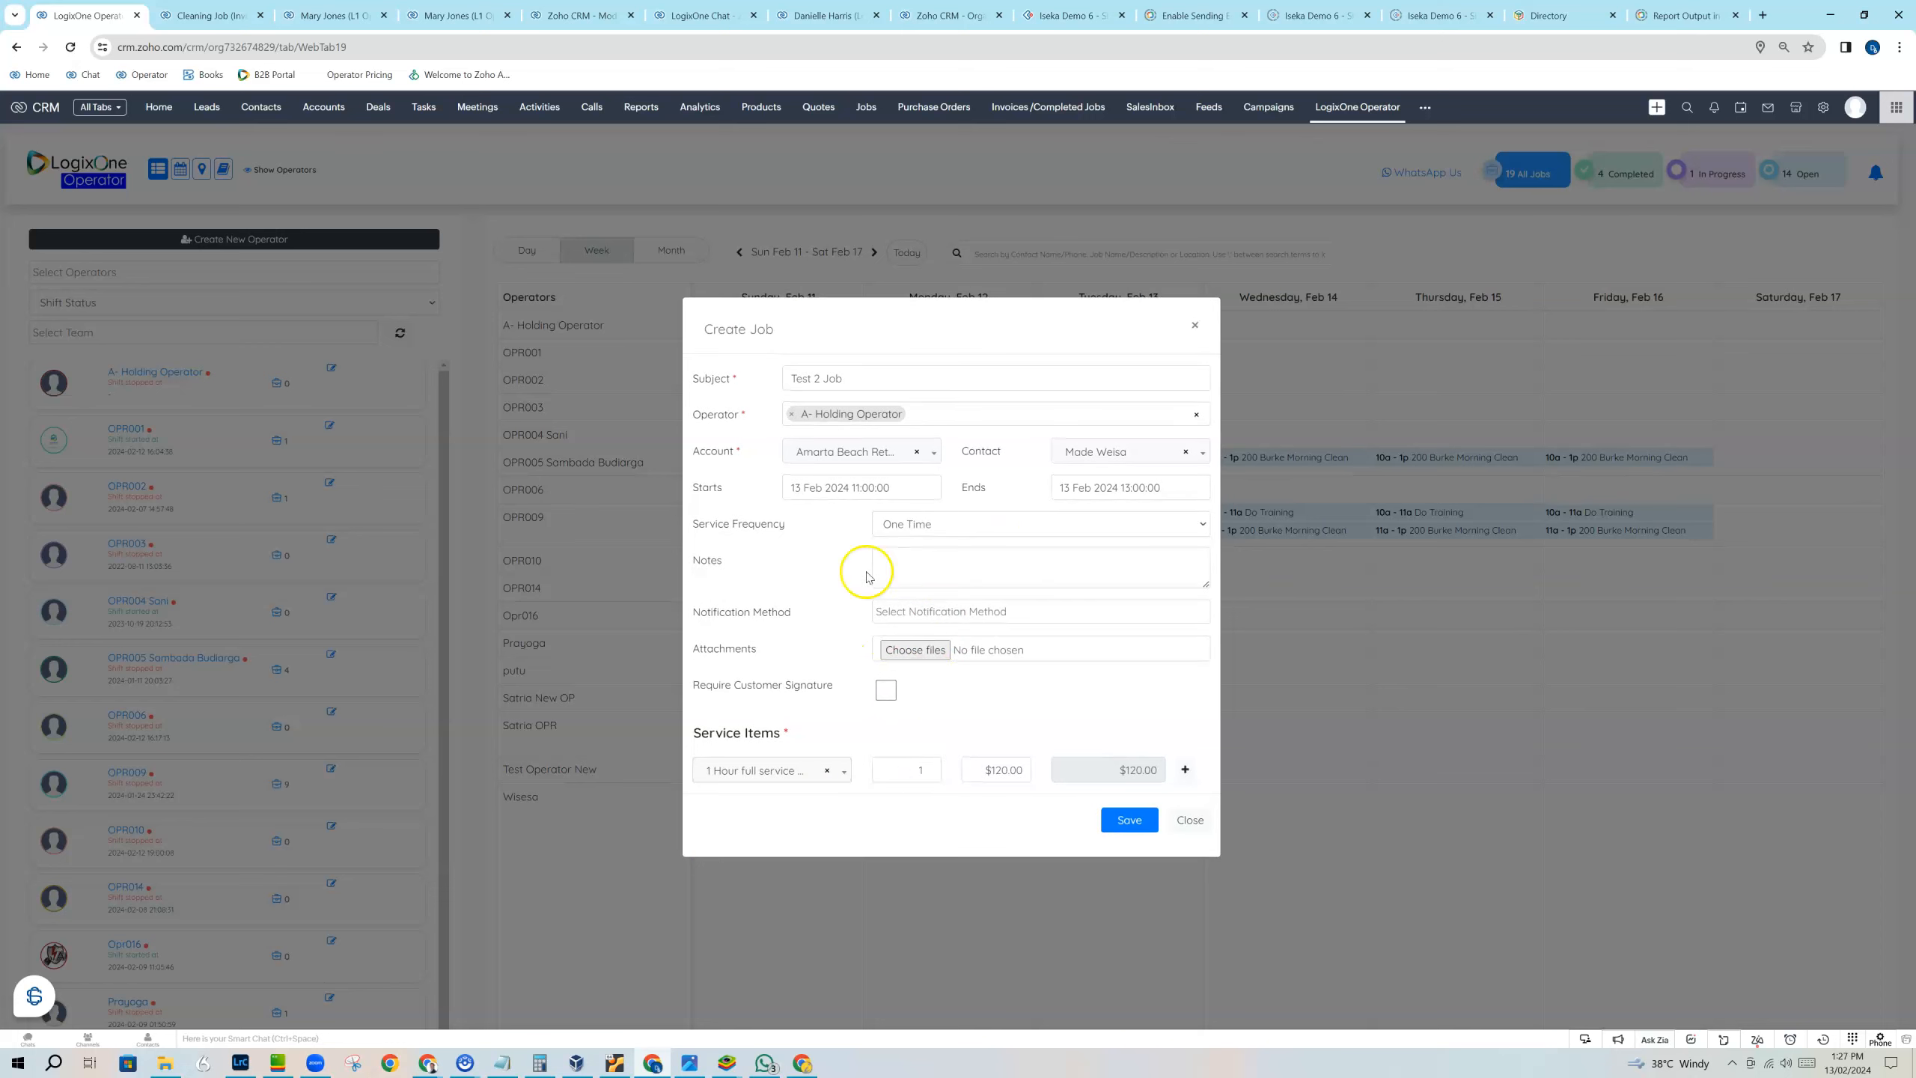
{"action": "left_click", "coordinate": [1124, 820]}
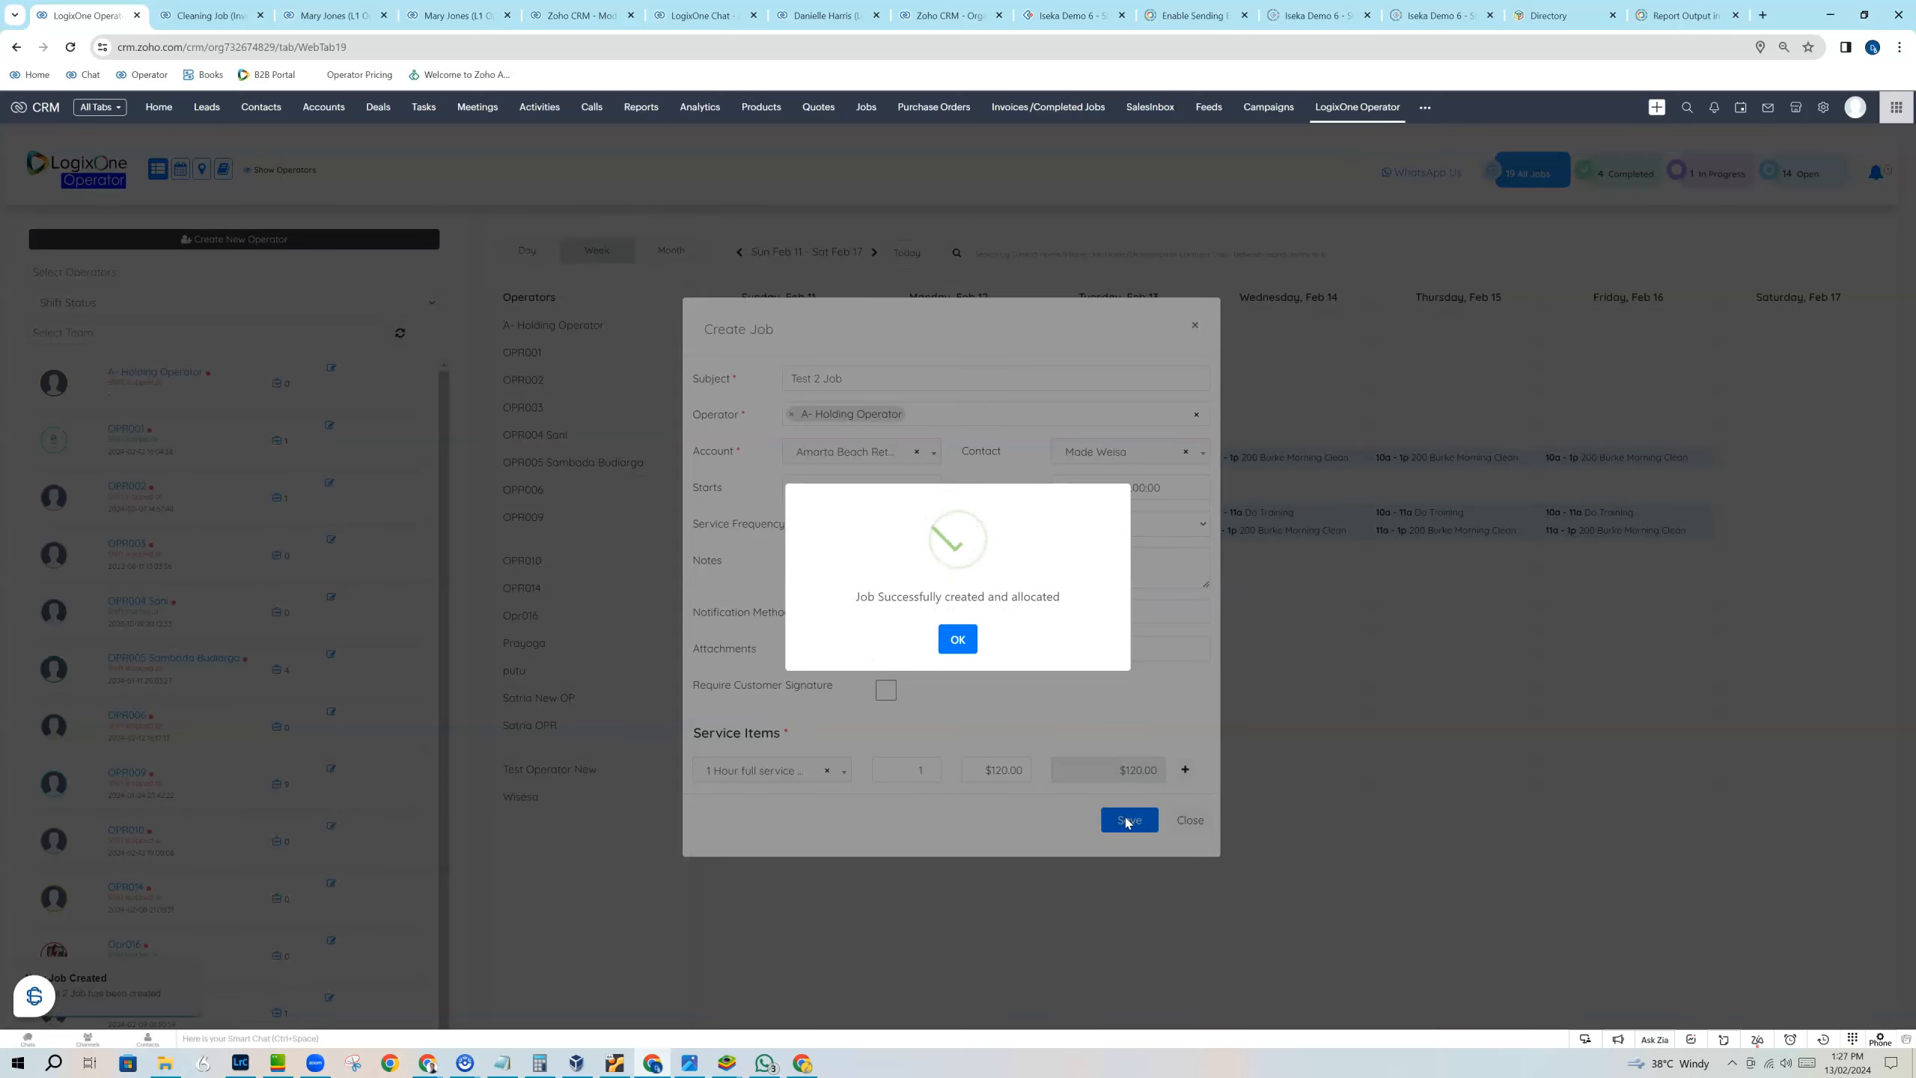
{"action": "left_click", "coordinate": [958, 640]}
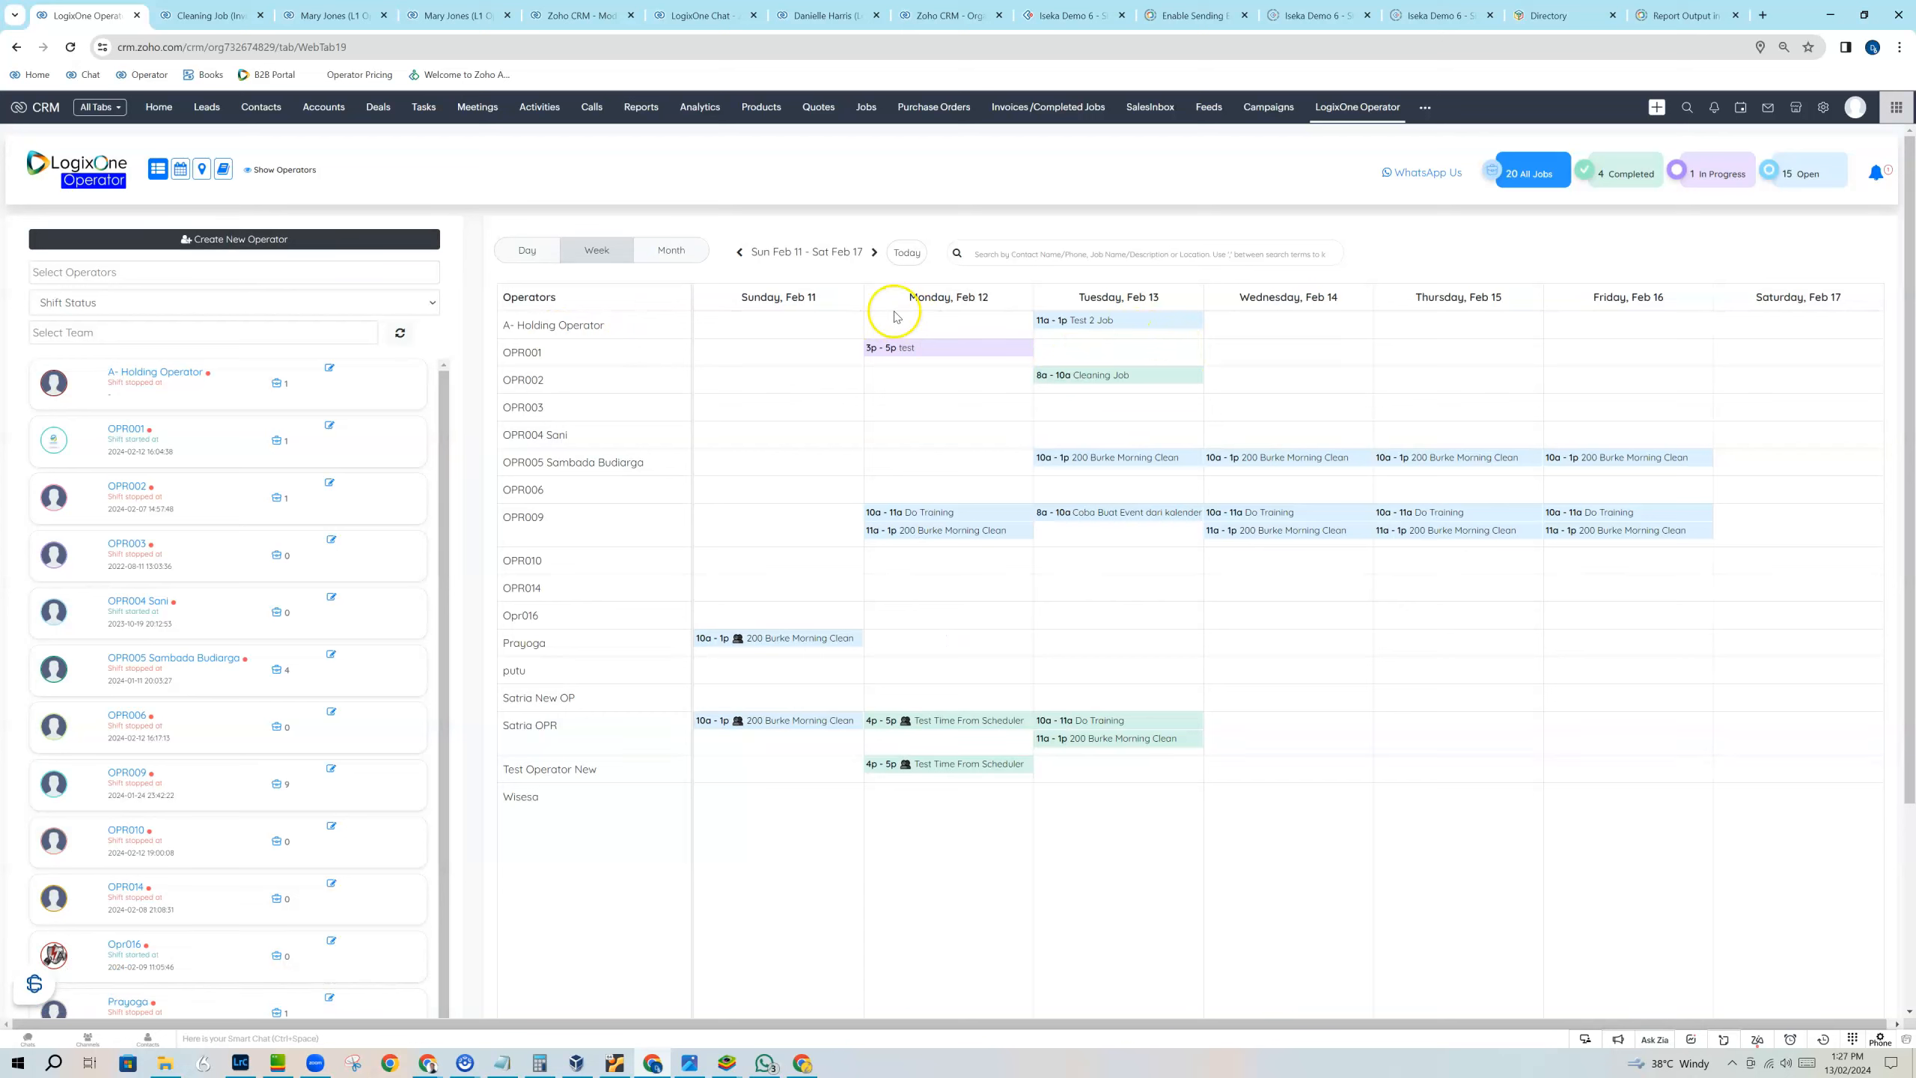
Reassign Test 2 Job on February 13 from A- Holding Operator to OPR014.
{"action": "left_click_drag", "start_coordinate": [1108, 326], "coordinate": [1109, 581]}
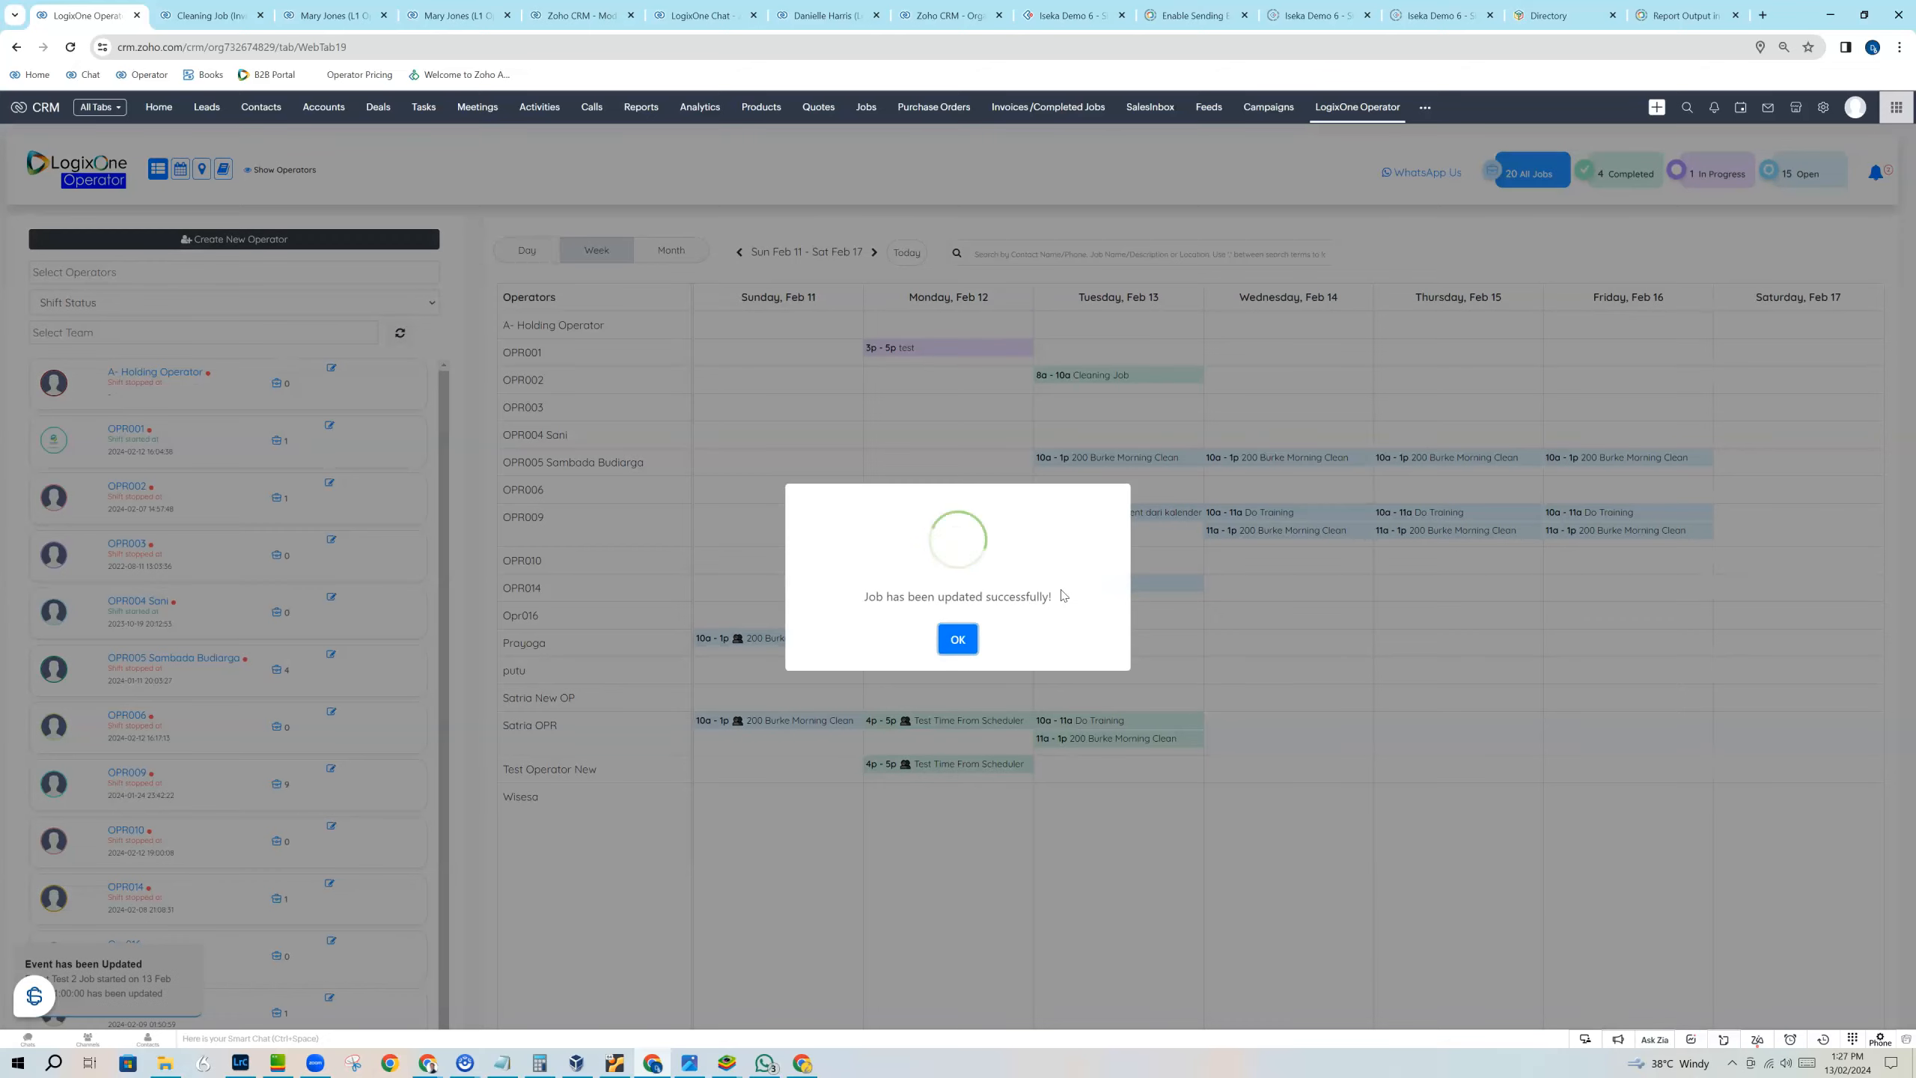
{"action": "left_click", "coordinate": [958, 636]}
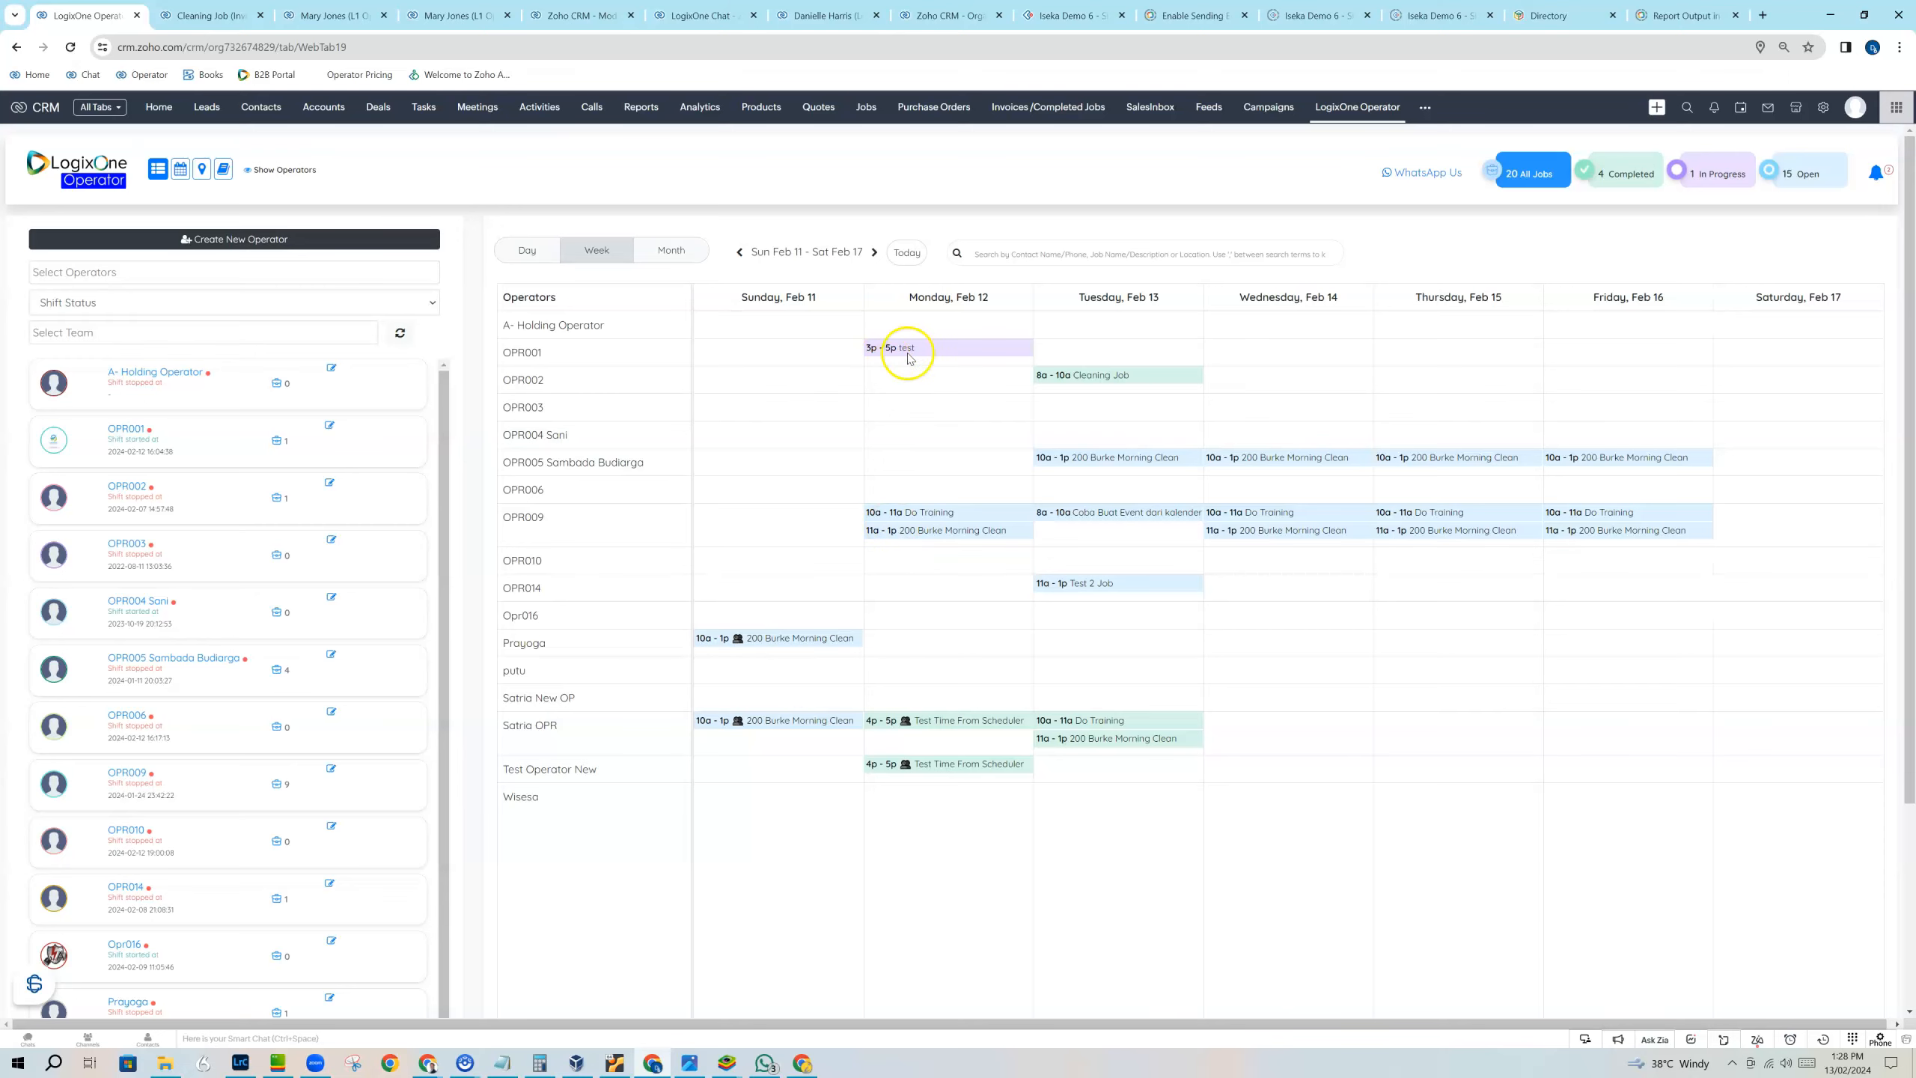
Close the welcome email draft on the CRM operator record and open the Hillsboro Inlet Marina account.
{"action": "left_click", "coordinate": [315, 17]}
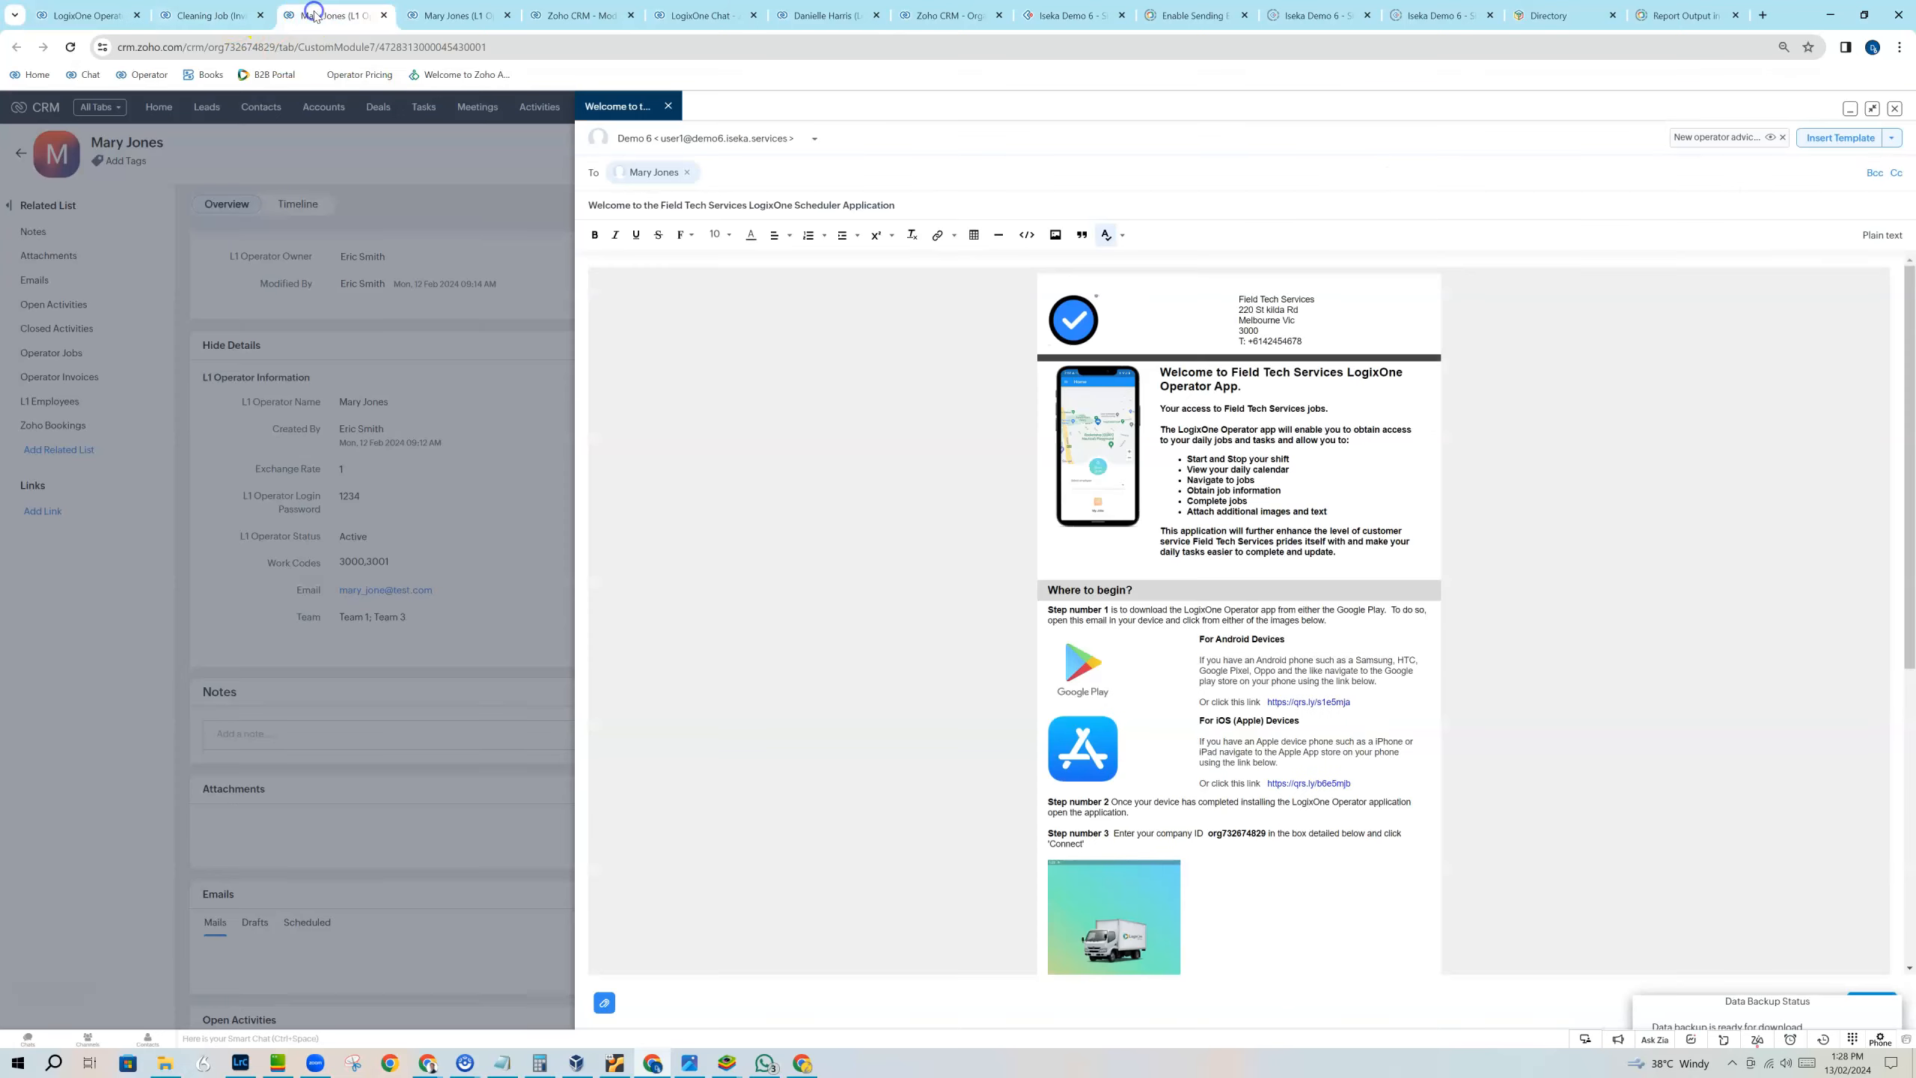
{"action": "left_click", "coordinate": [1894, 107]}
{"action": "left_click", "coordinate": [317, 108]}
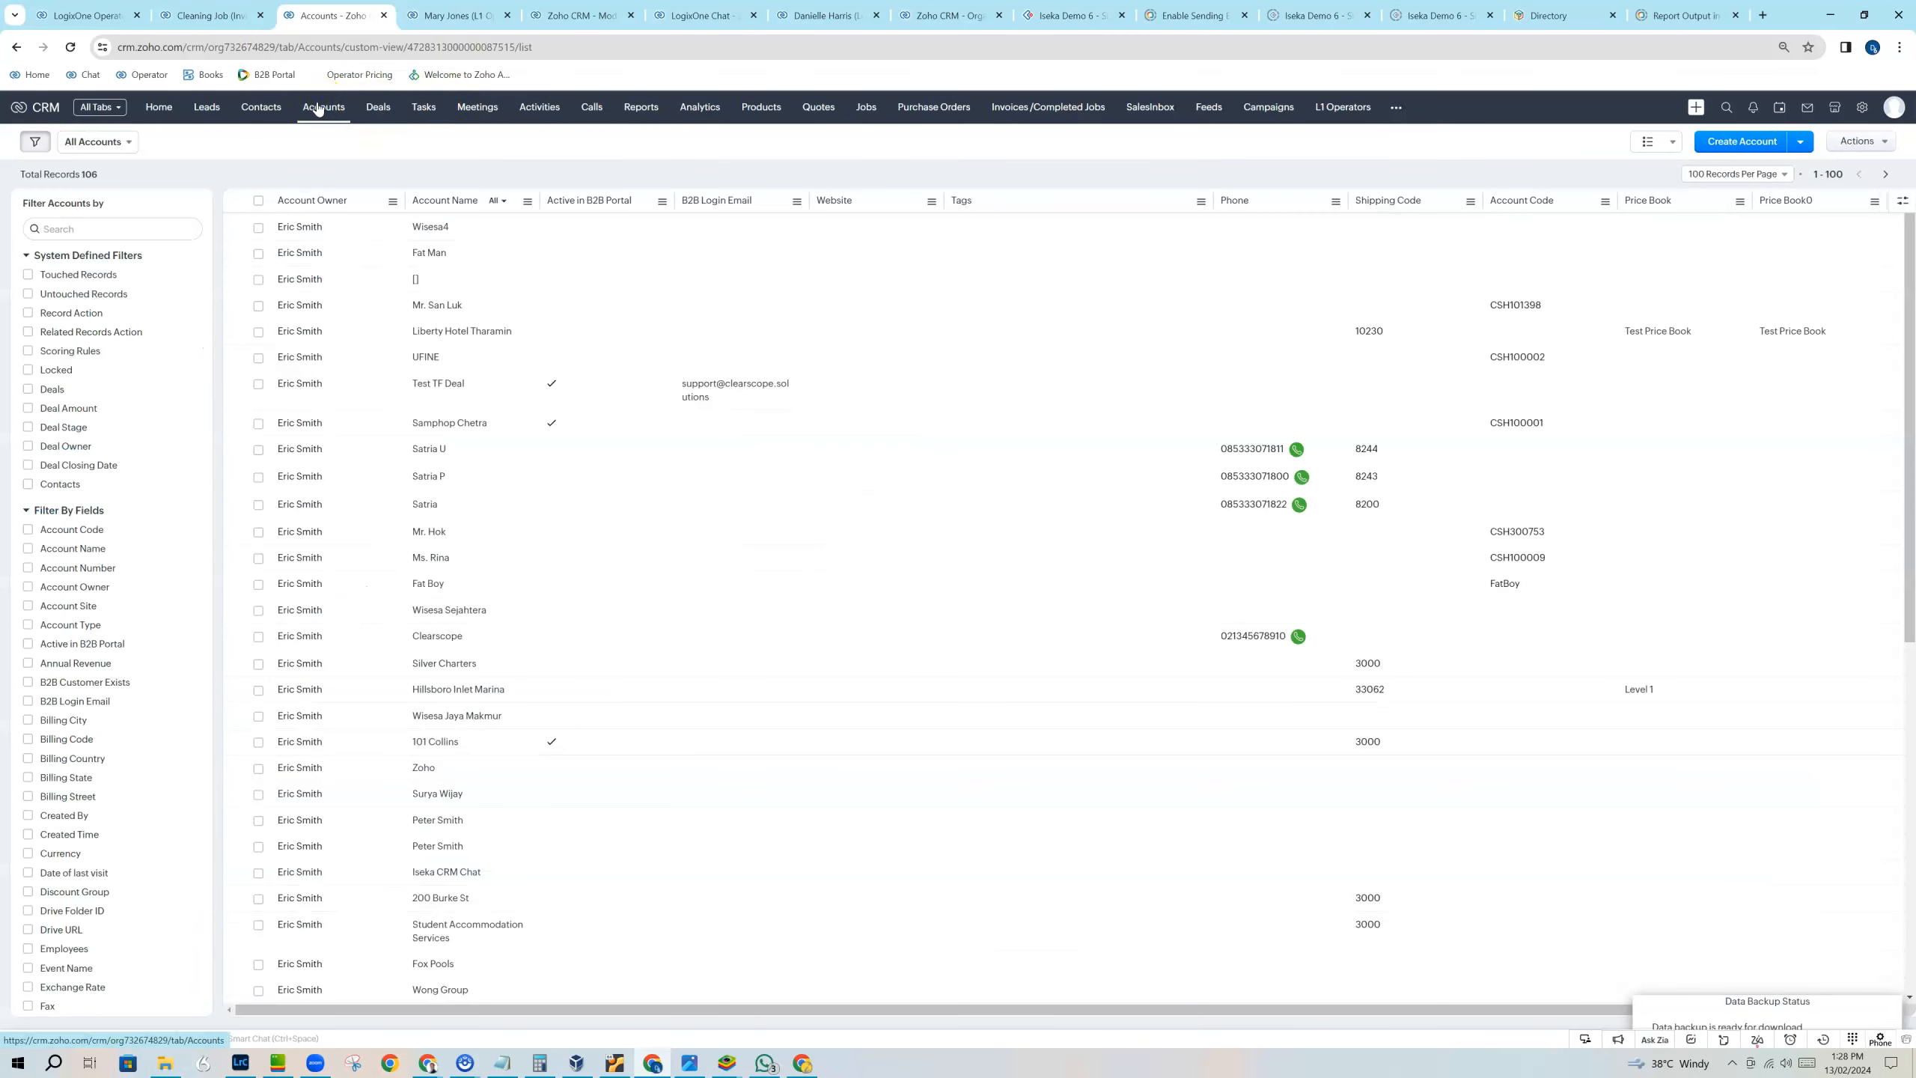
{"action": "left_click", "coordinate": [436, 693]}
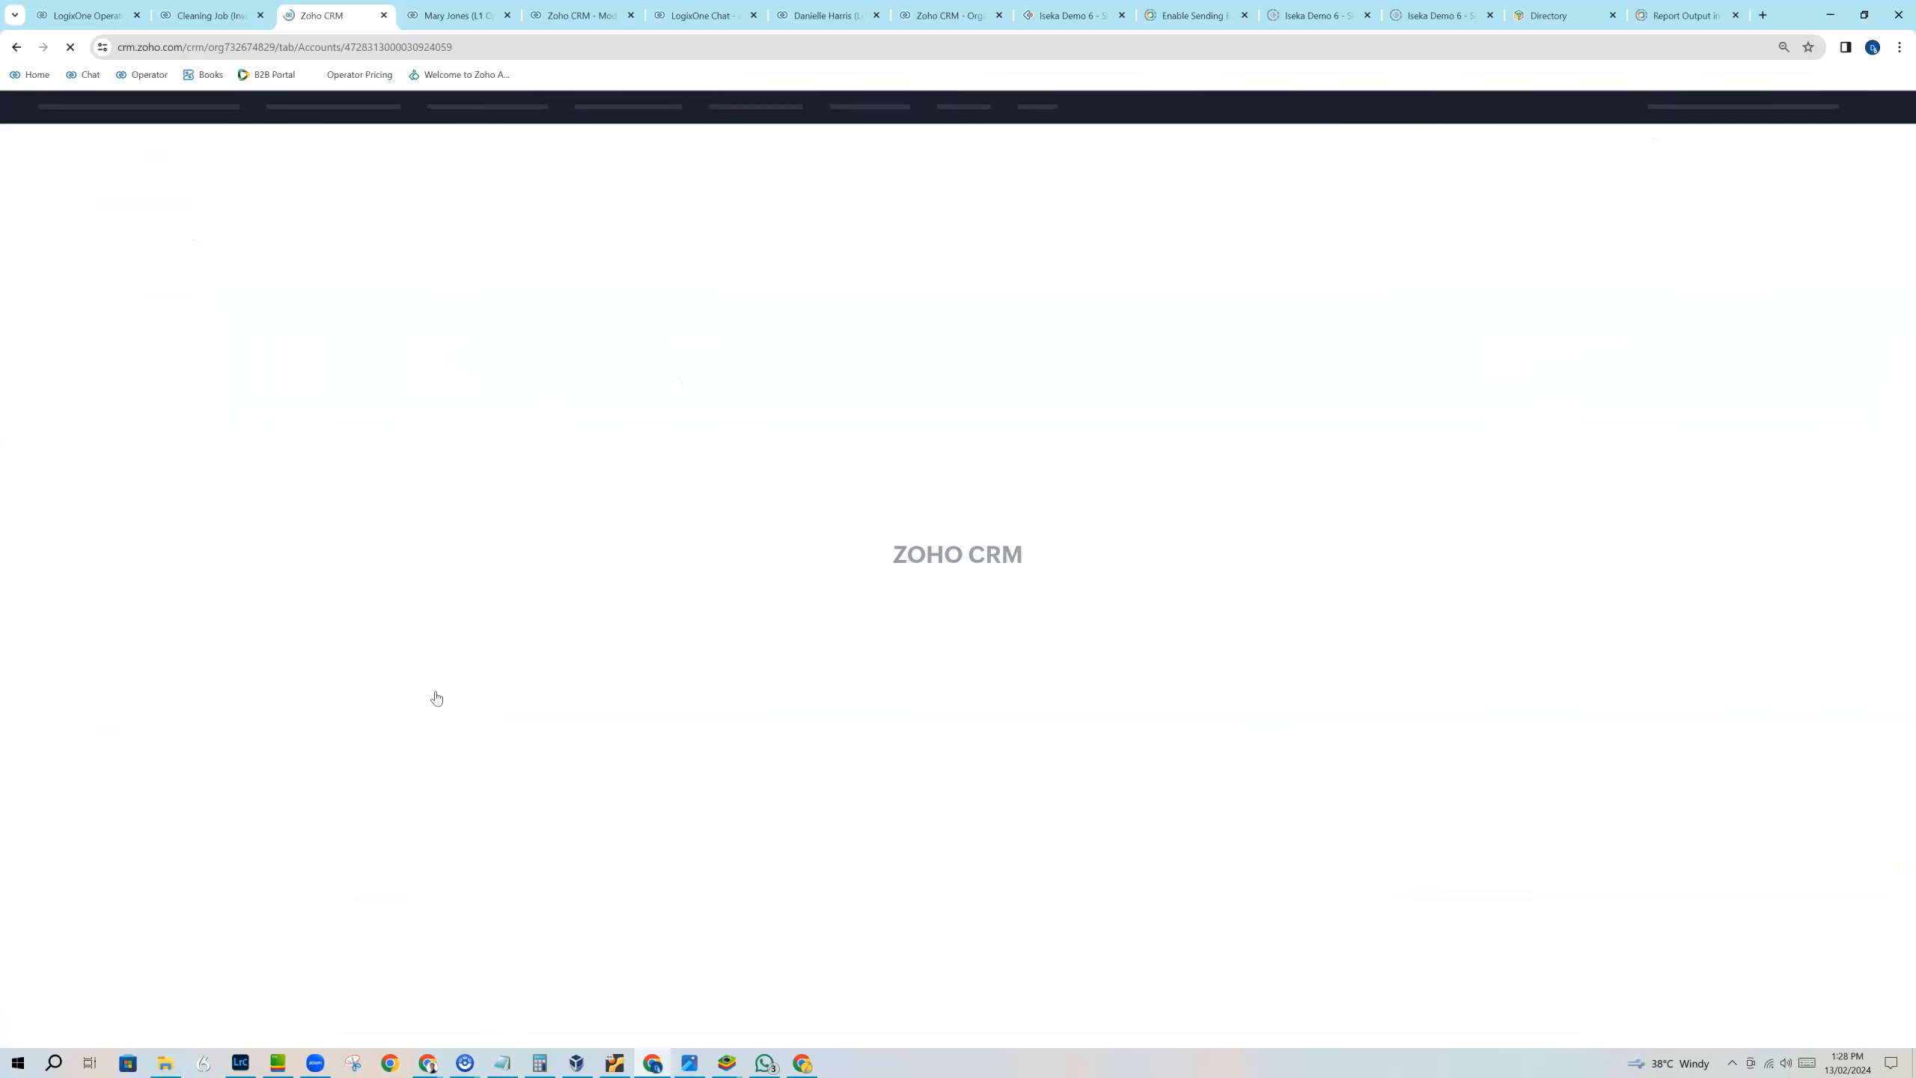
{"action": "left_click", "coordinate": [442, 694]}
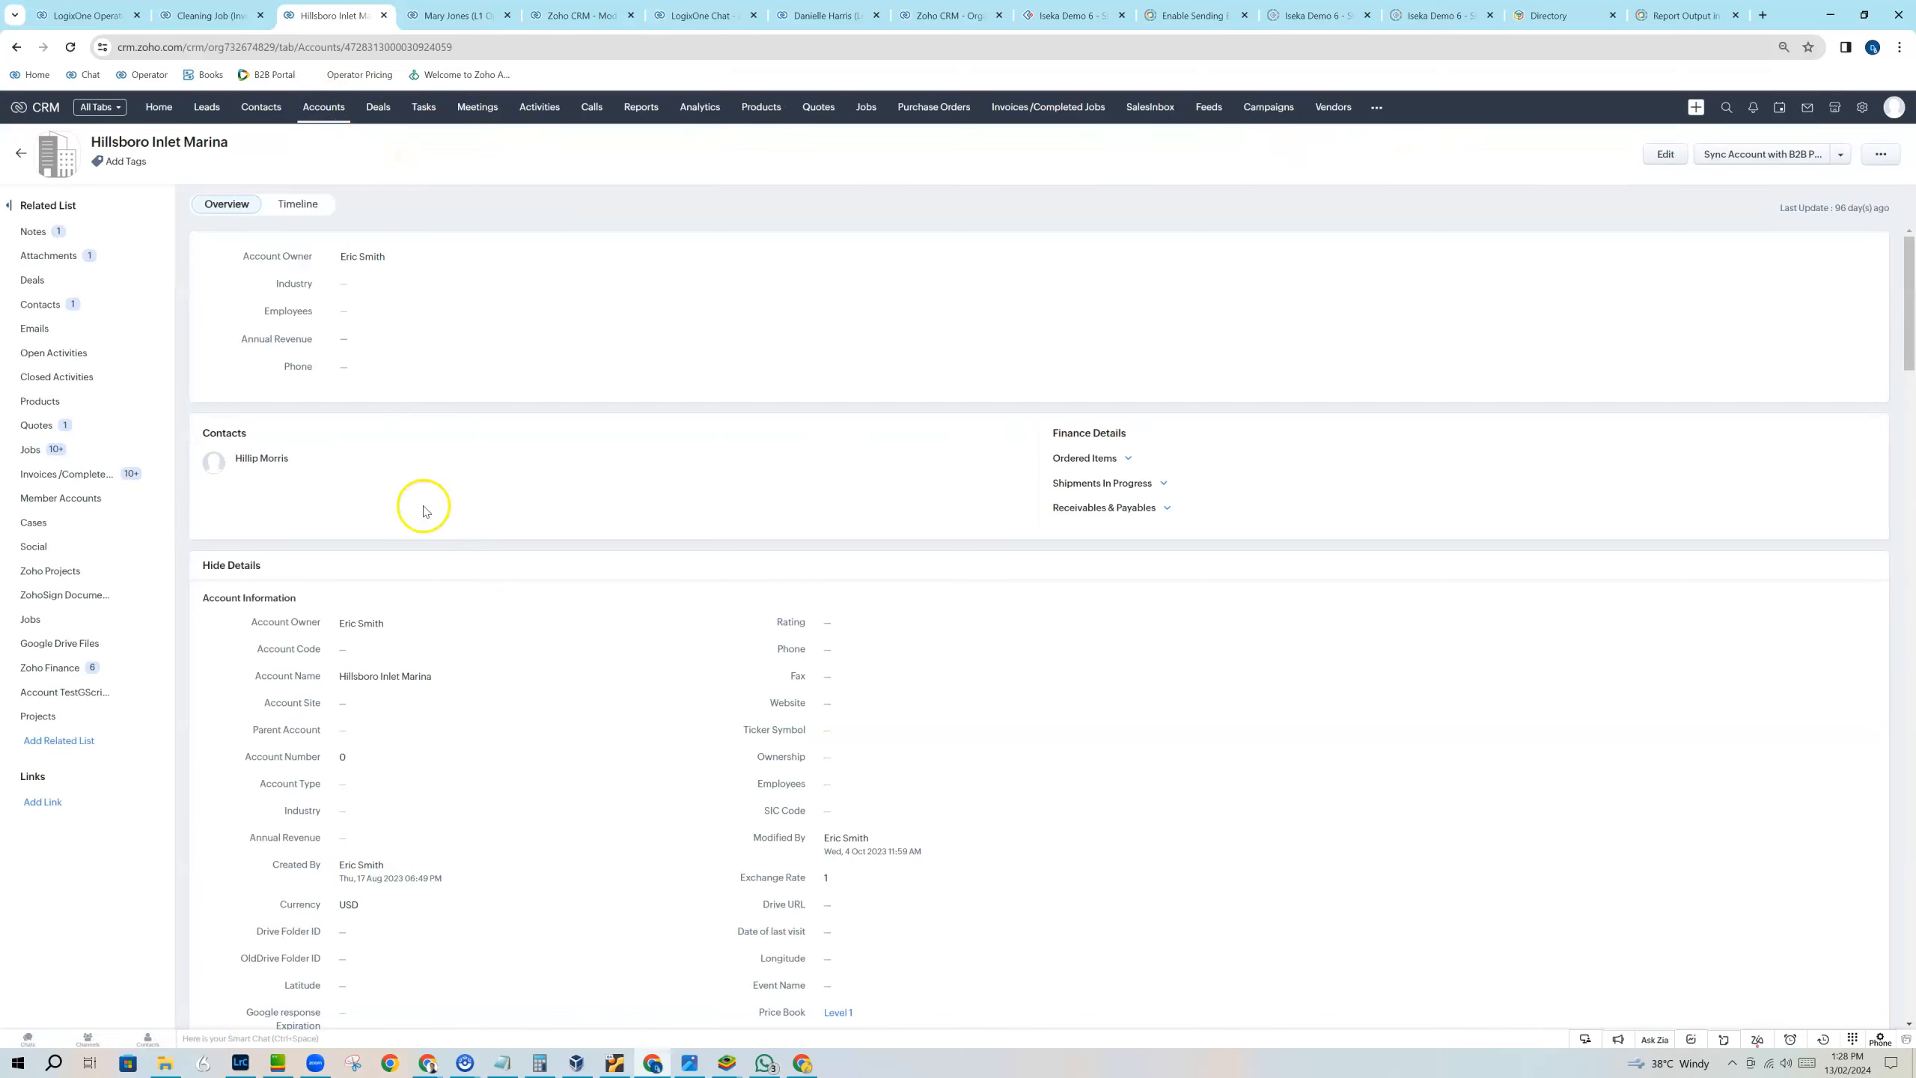
Examine the account's related jobs and the event, address and service item details of Intrepid Paint Job.
{"action": "left_click", "coordinate": [28, 449]}
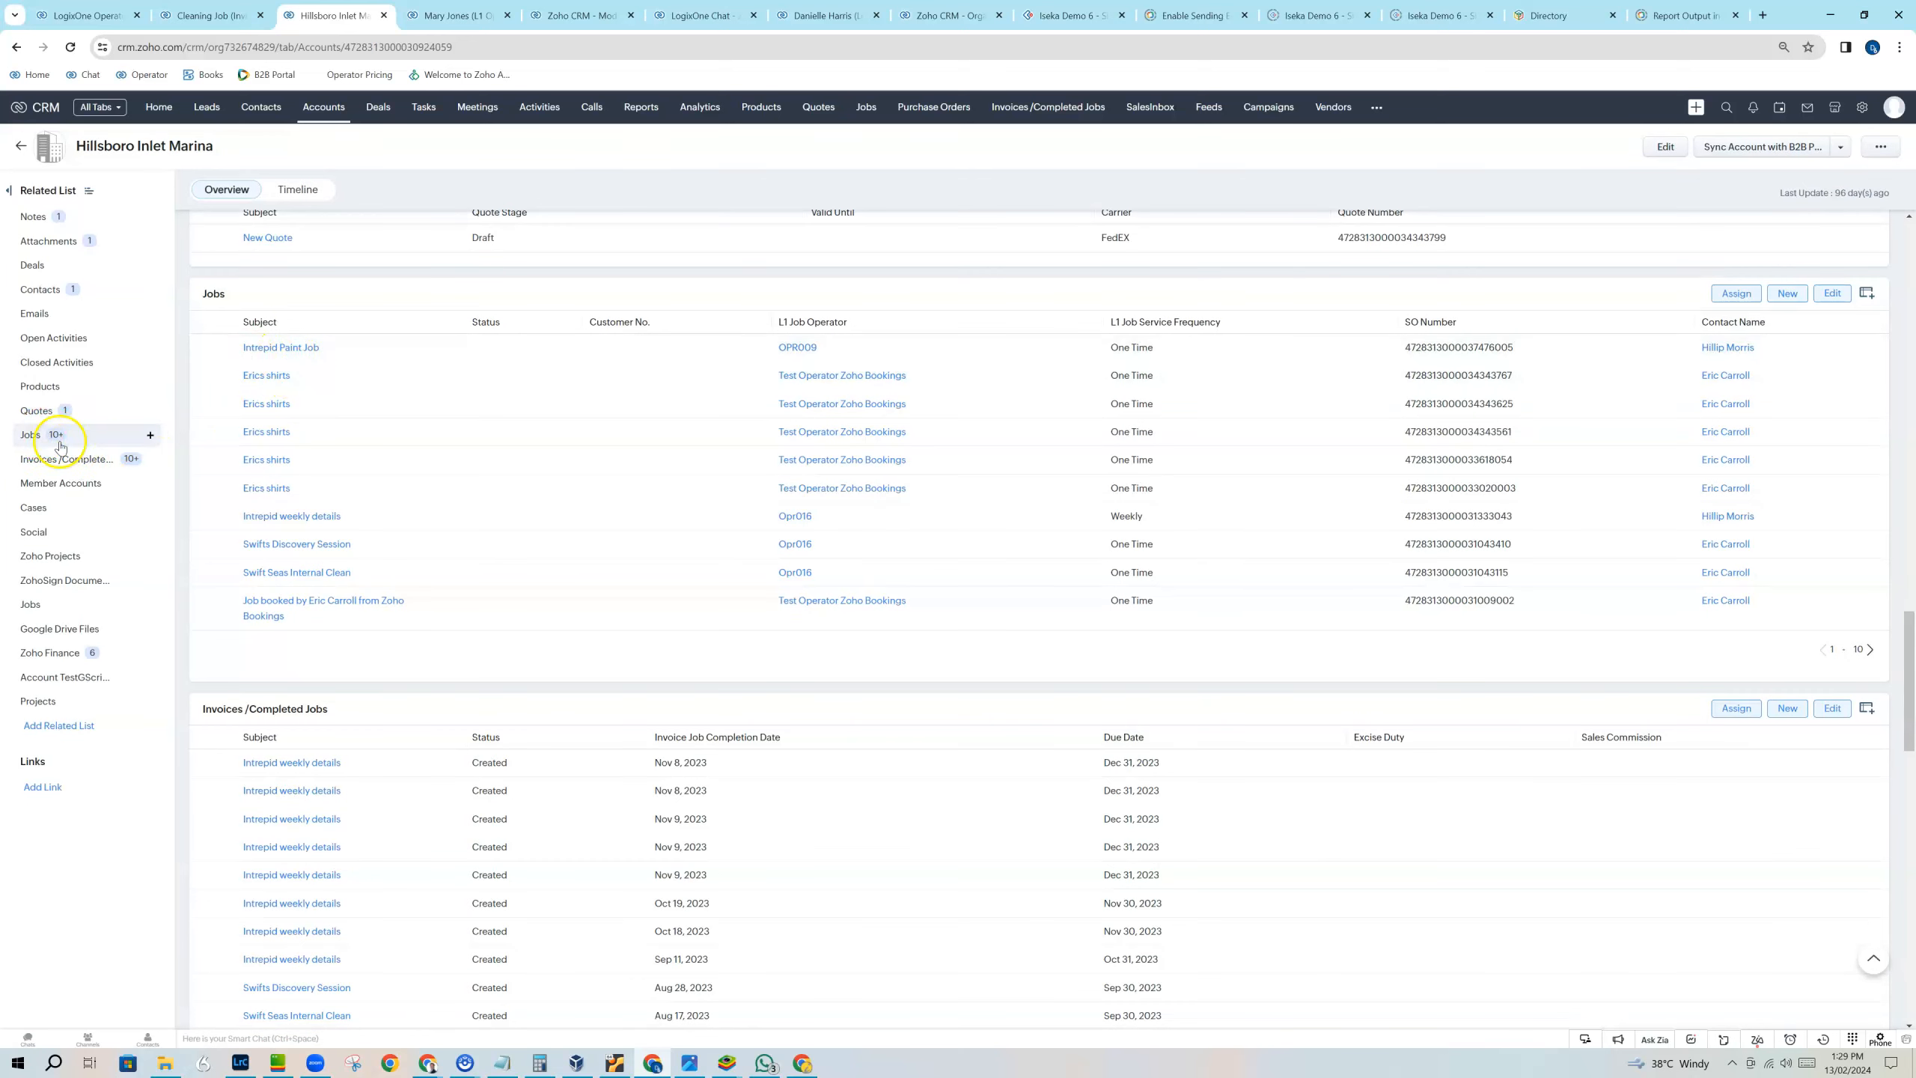
{"action": "left_click", "coordinate": [295, 353]}
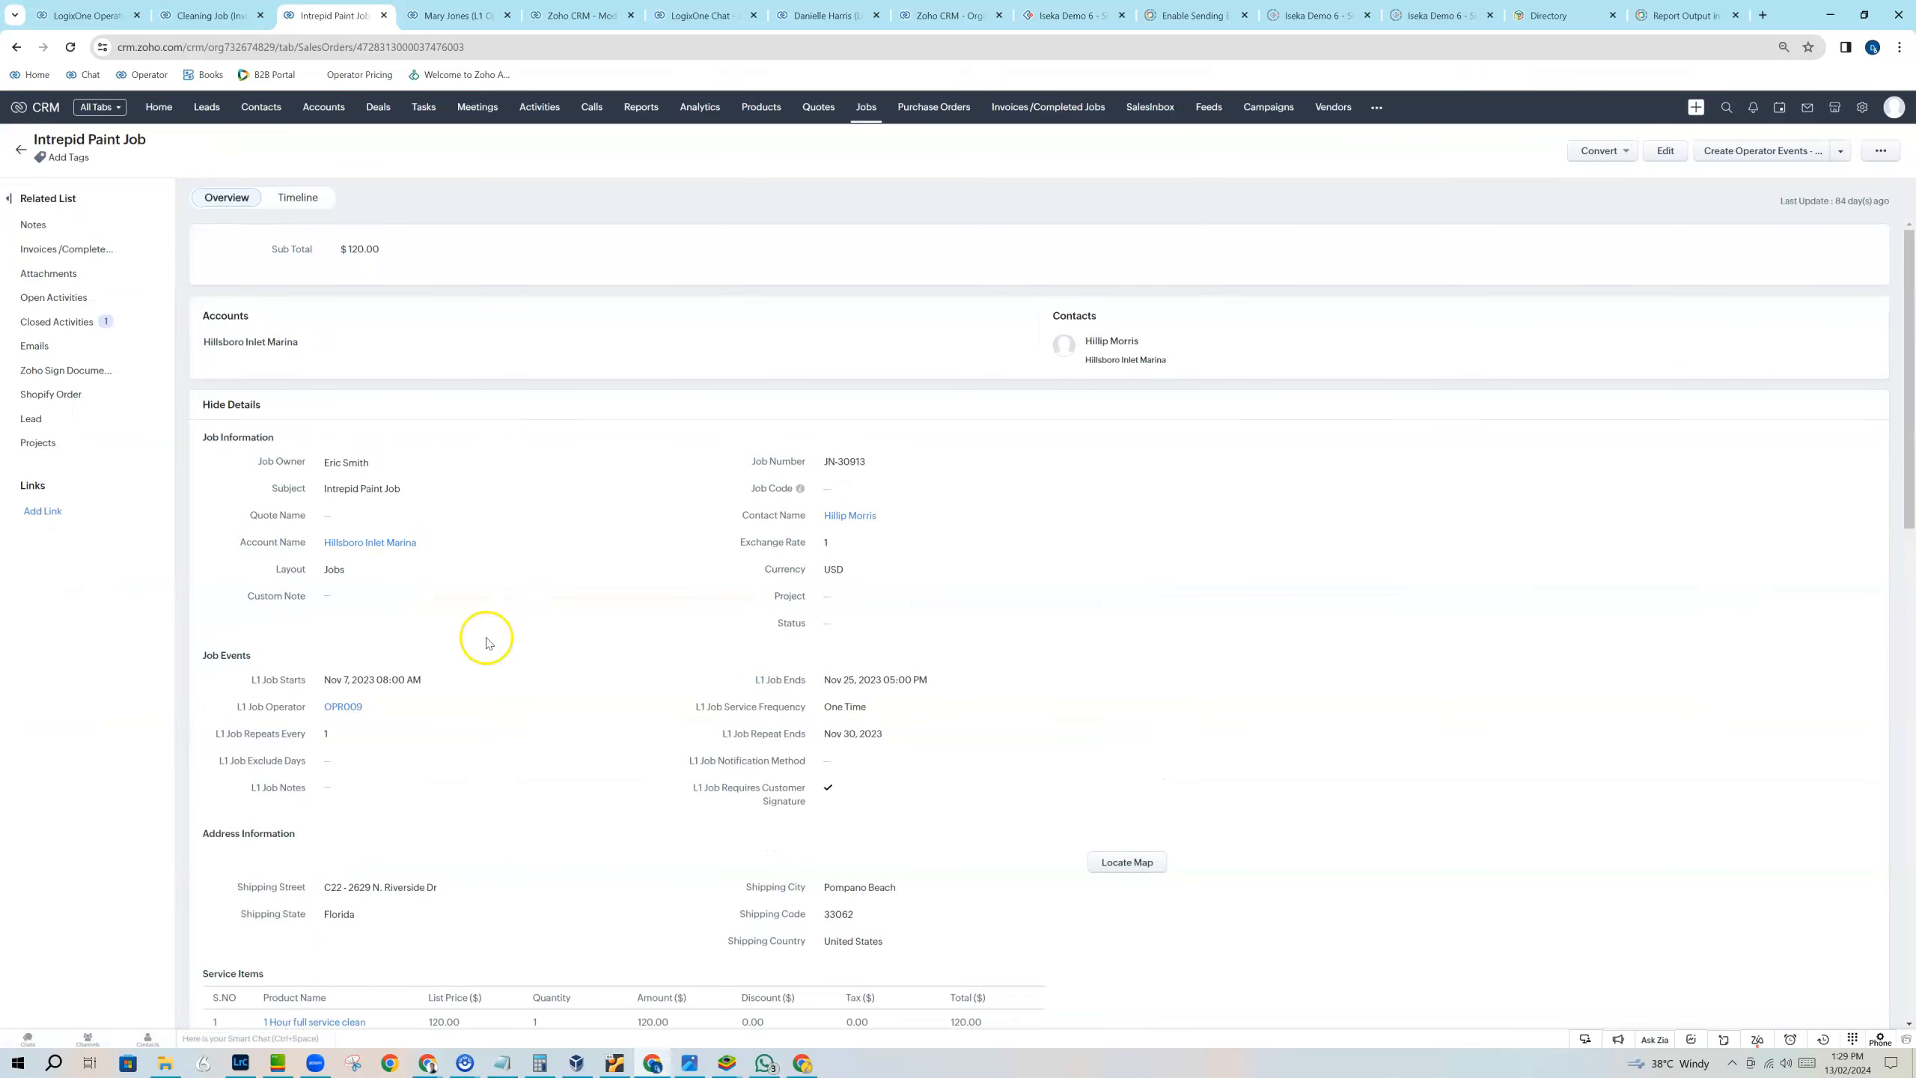
{"action": "scroll", "coordinate": [604, 518], "scroll_direction": "down", "scroll_amount": 2}
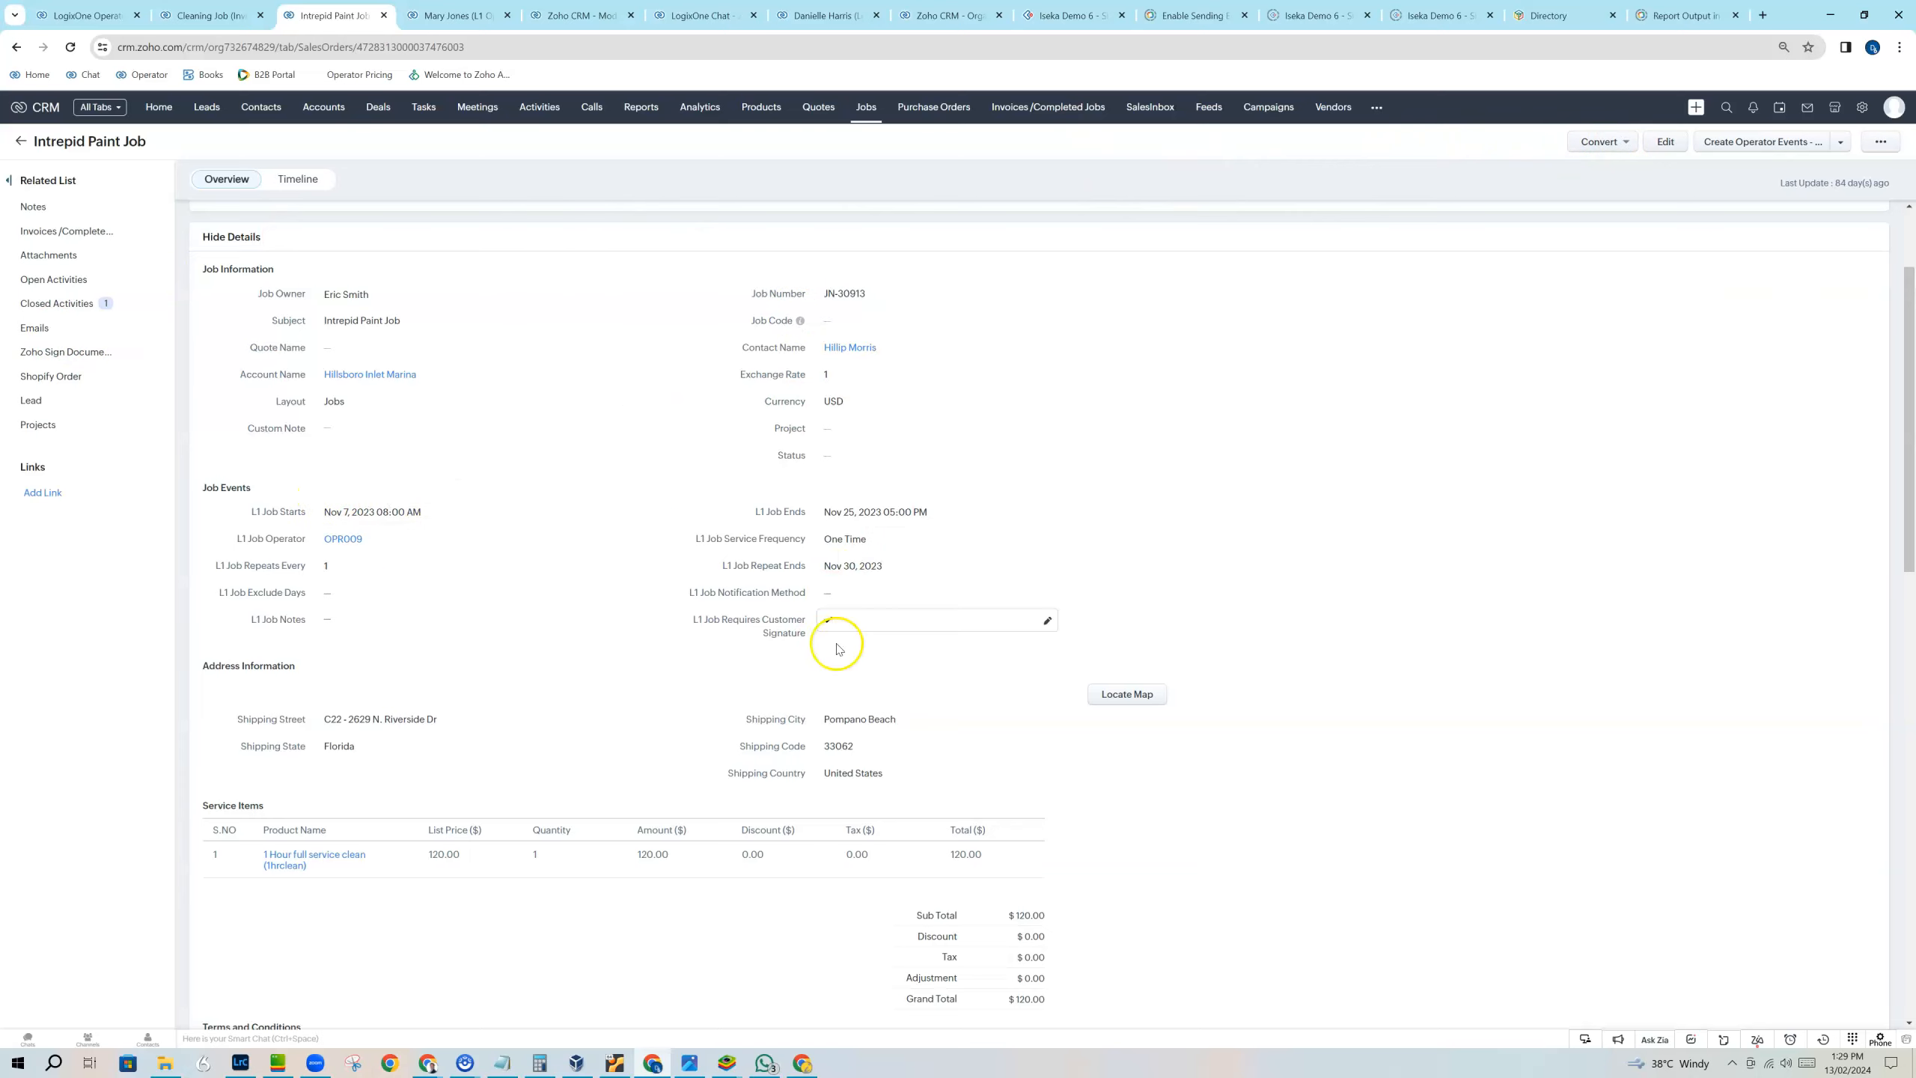
Clone Intrepid Paint Job and set the copy's job start date to today, Feb 13, 2024.
{"action": "left_click", "coordinate": [1882, 142]}
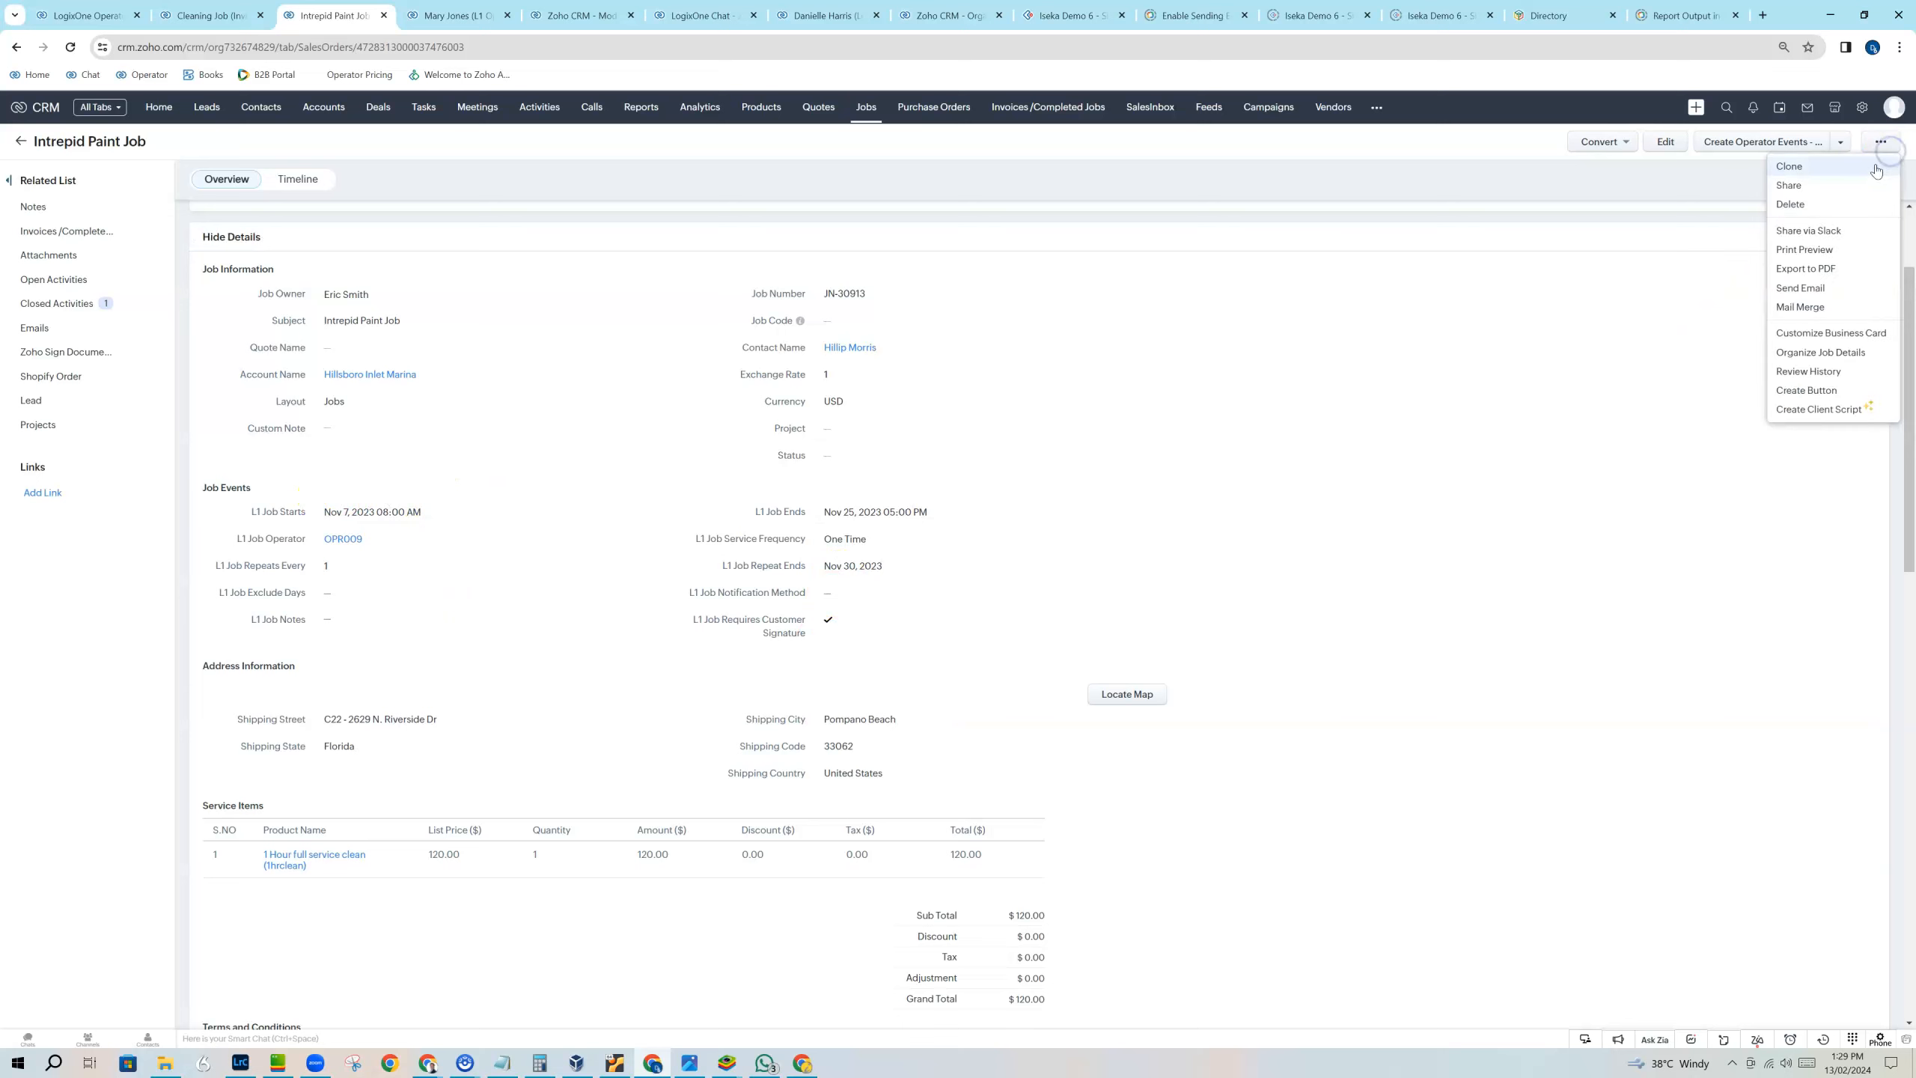
{"action": "left_click", "coordinate": [1876, 167]}
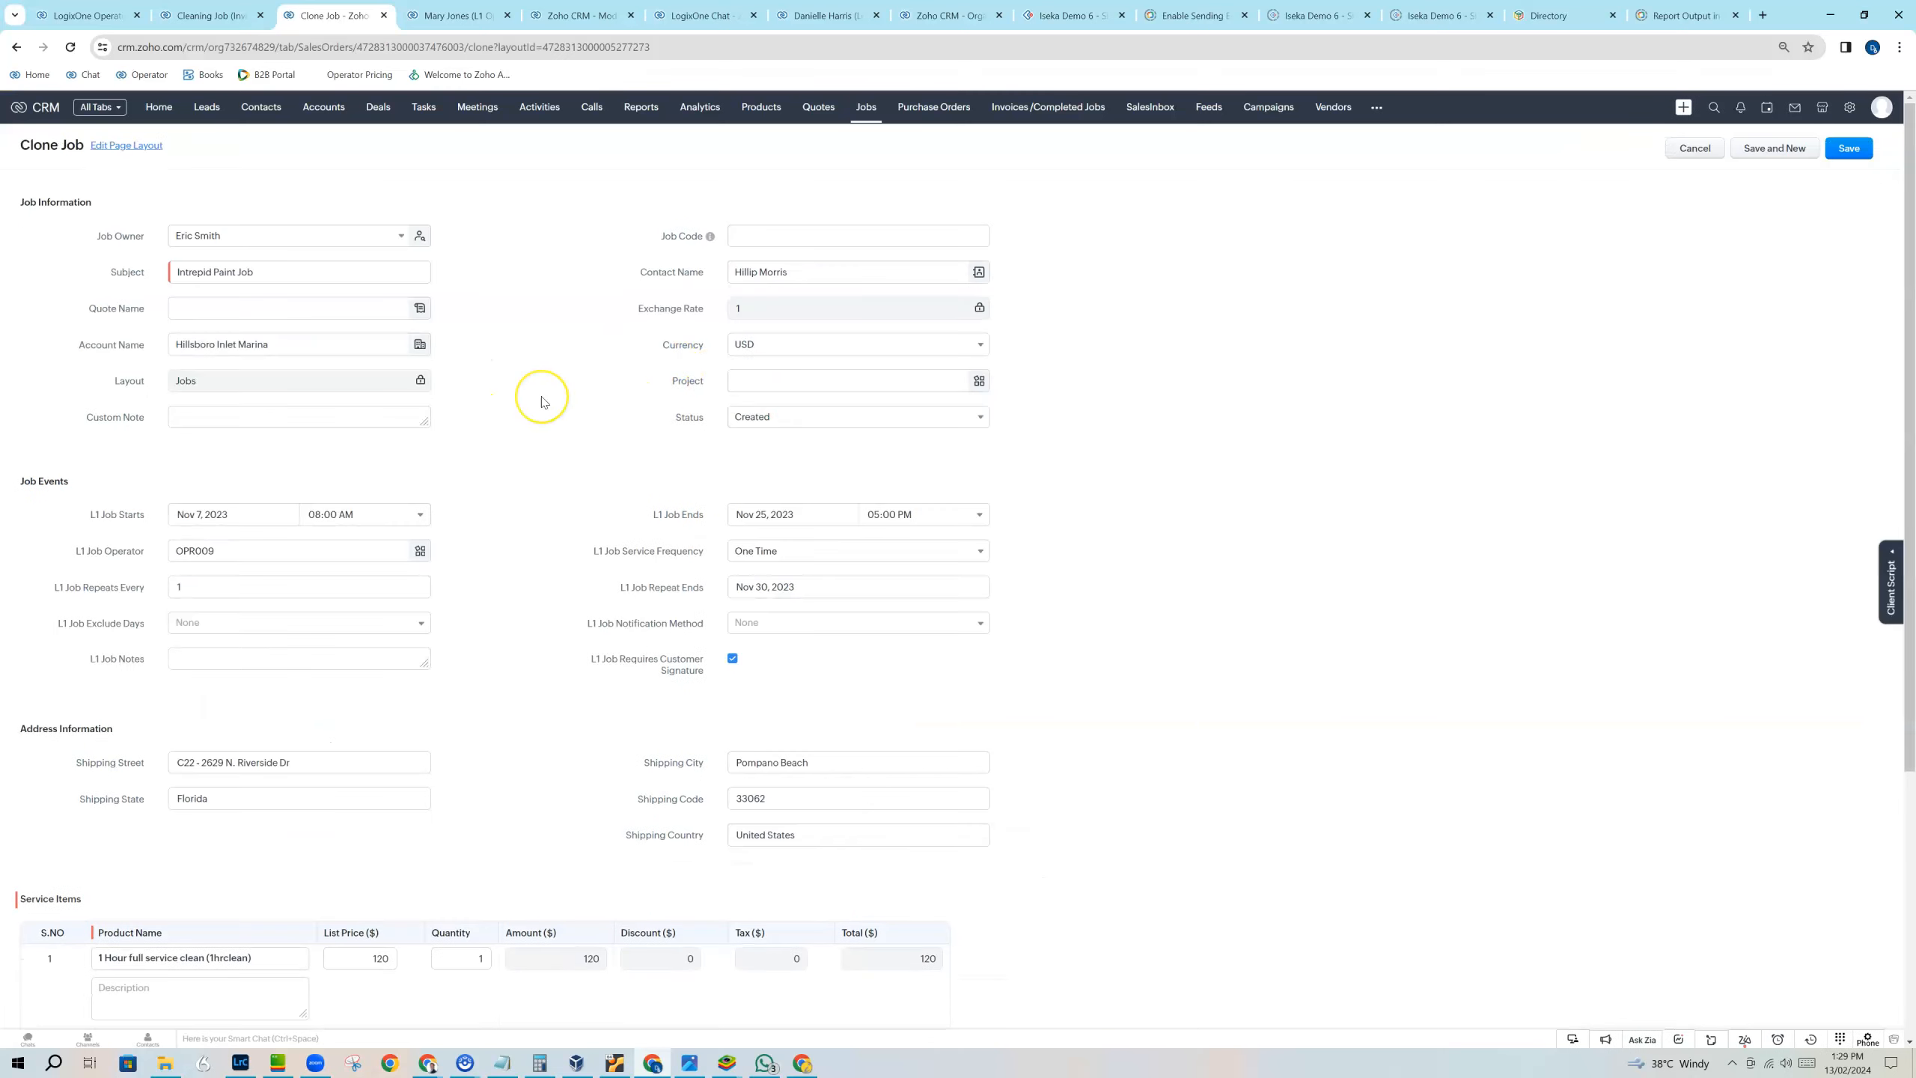
{"action": "scroll", "coordinate": [540, 403], "scroll_direction": "down", "scroll_amount": 2}
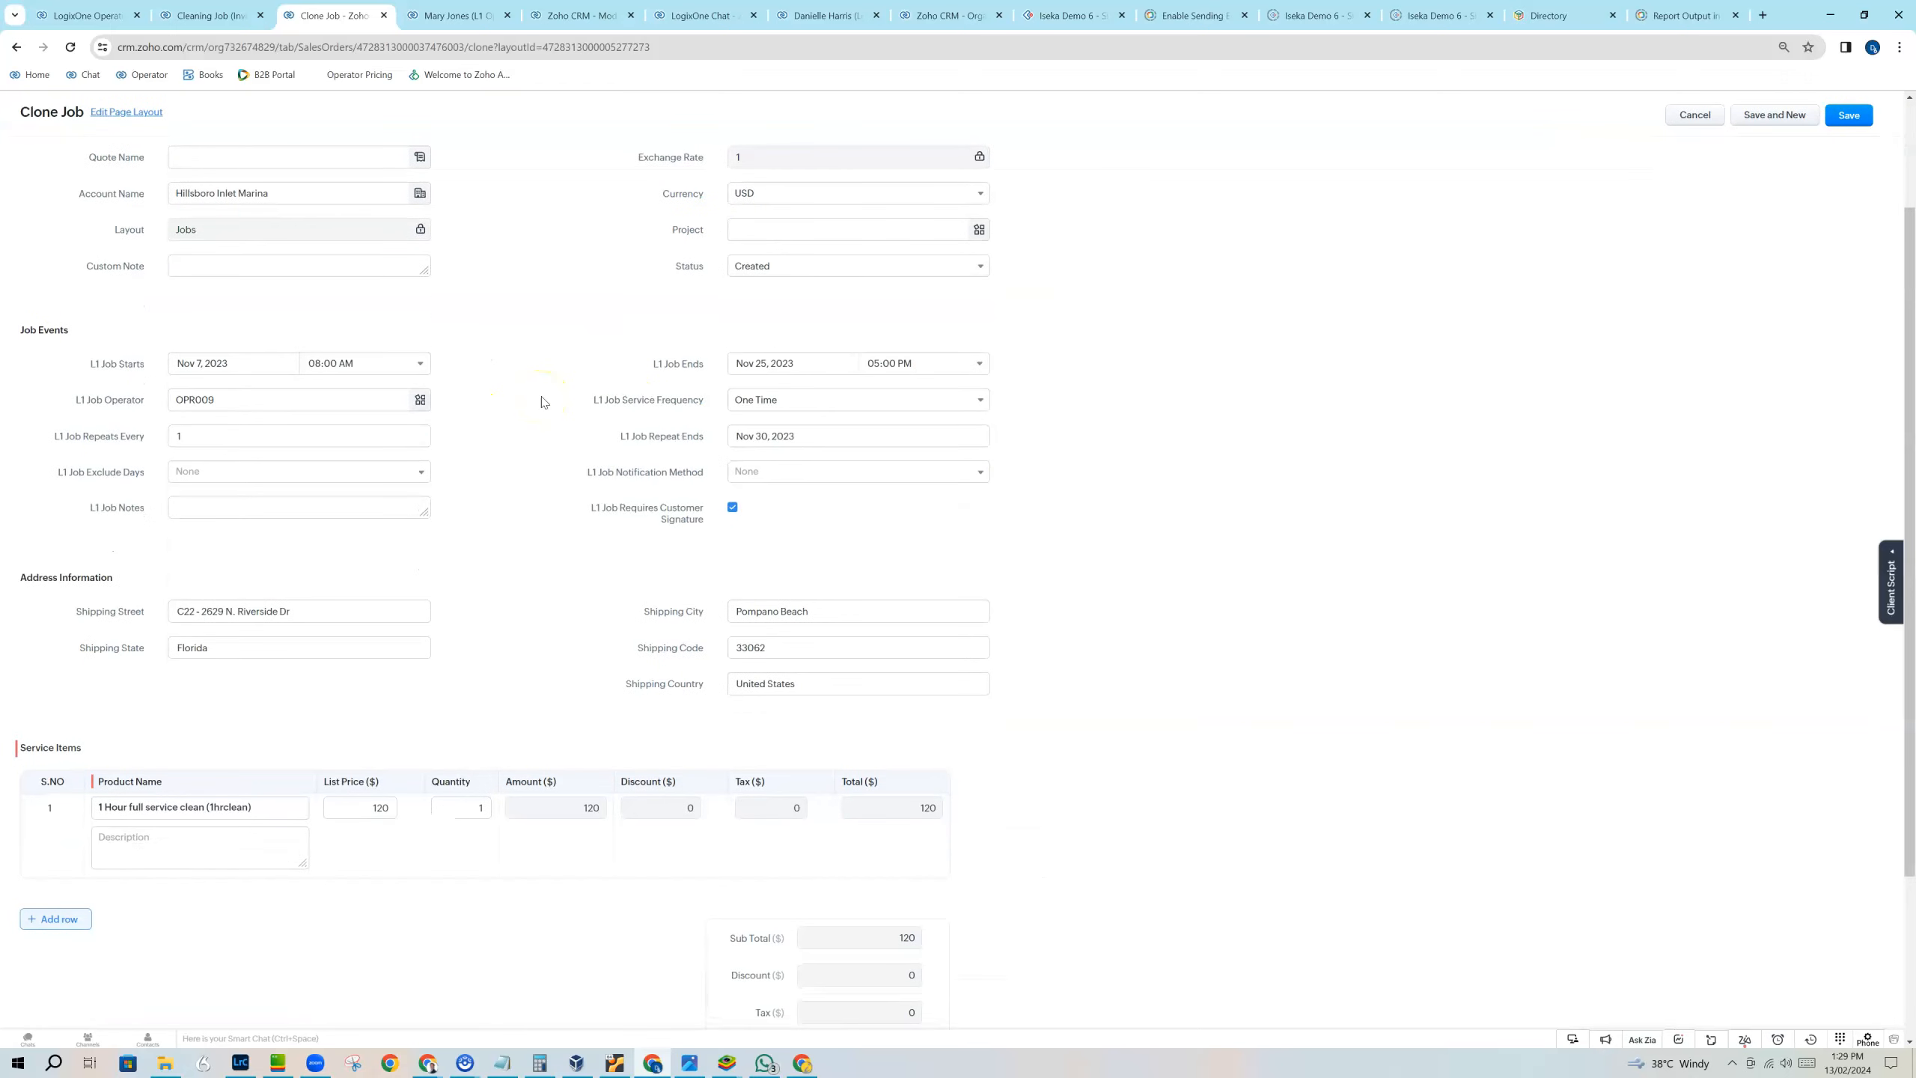
{"action": "double_click", "coordinate": [213, 363]}
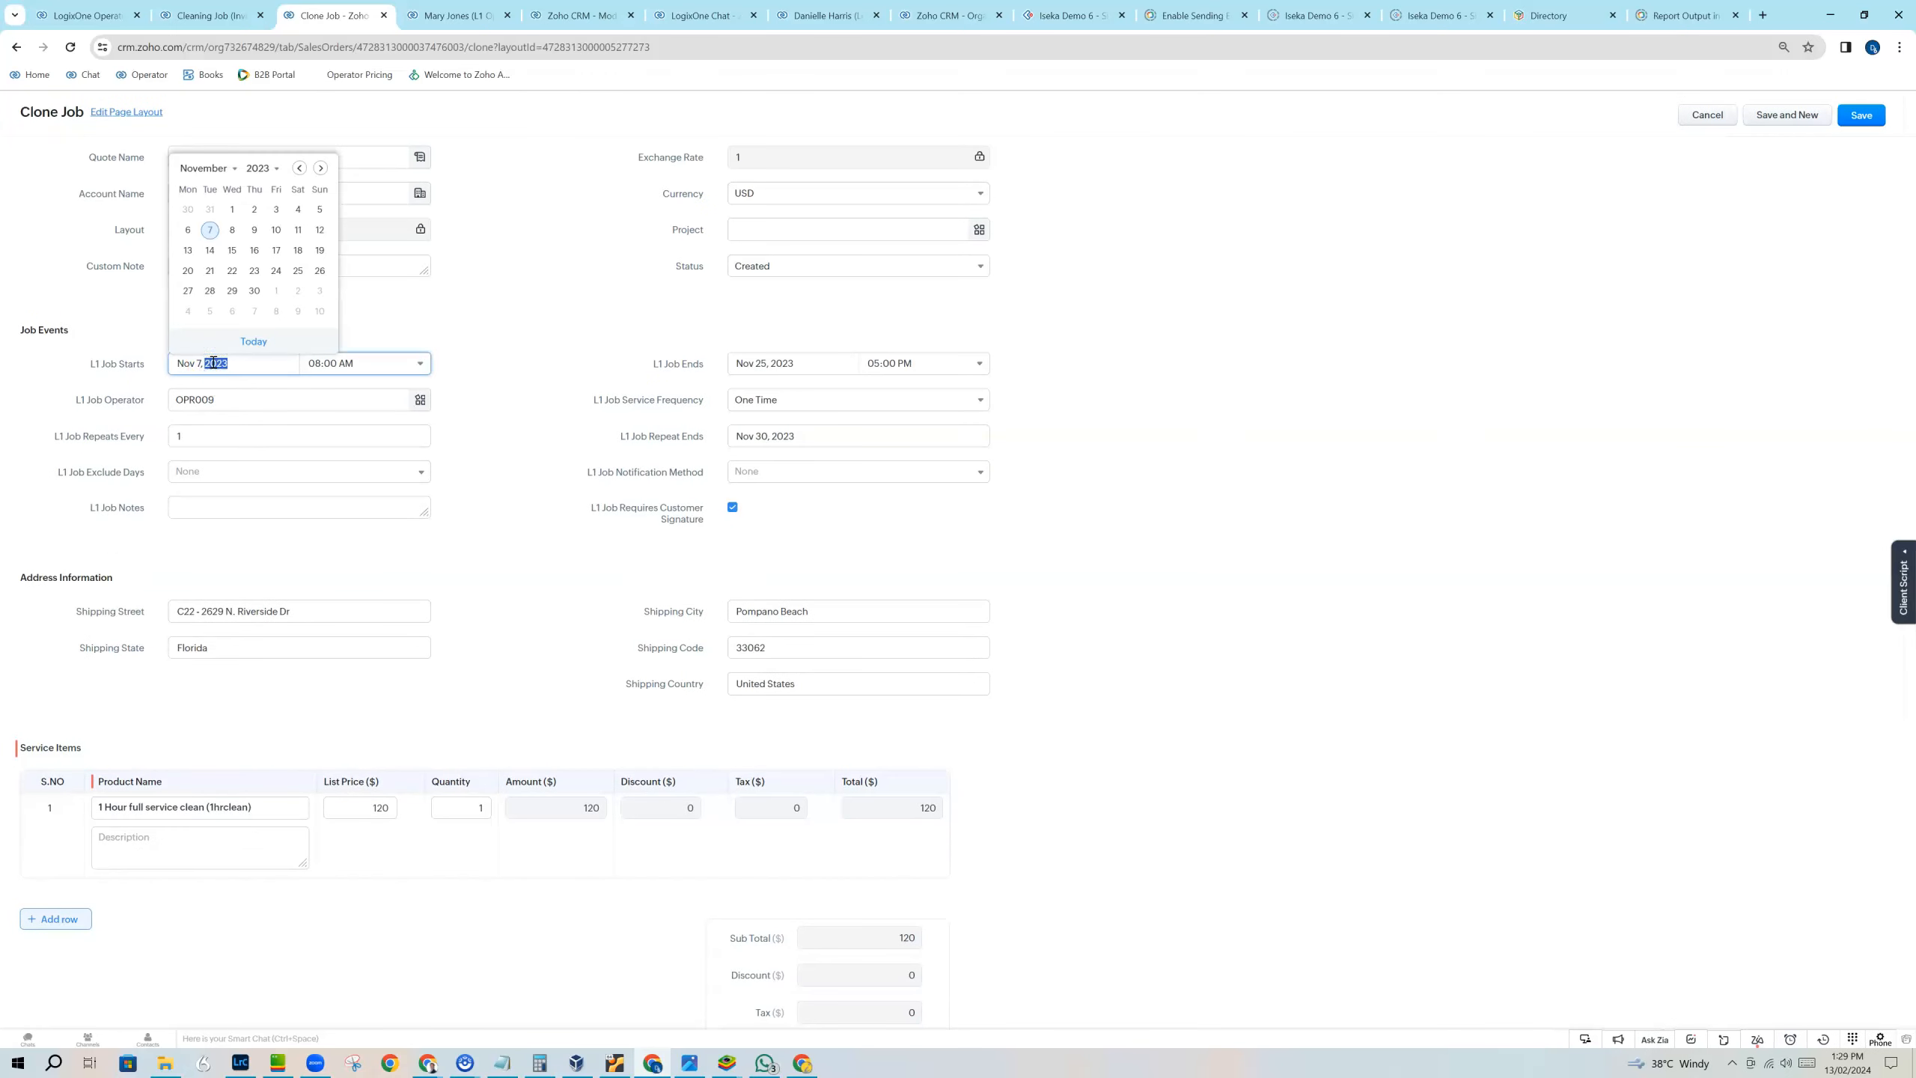
{"action": "left_click", "coordinate": [253, 341]}
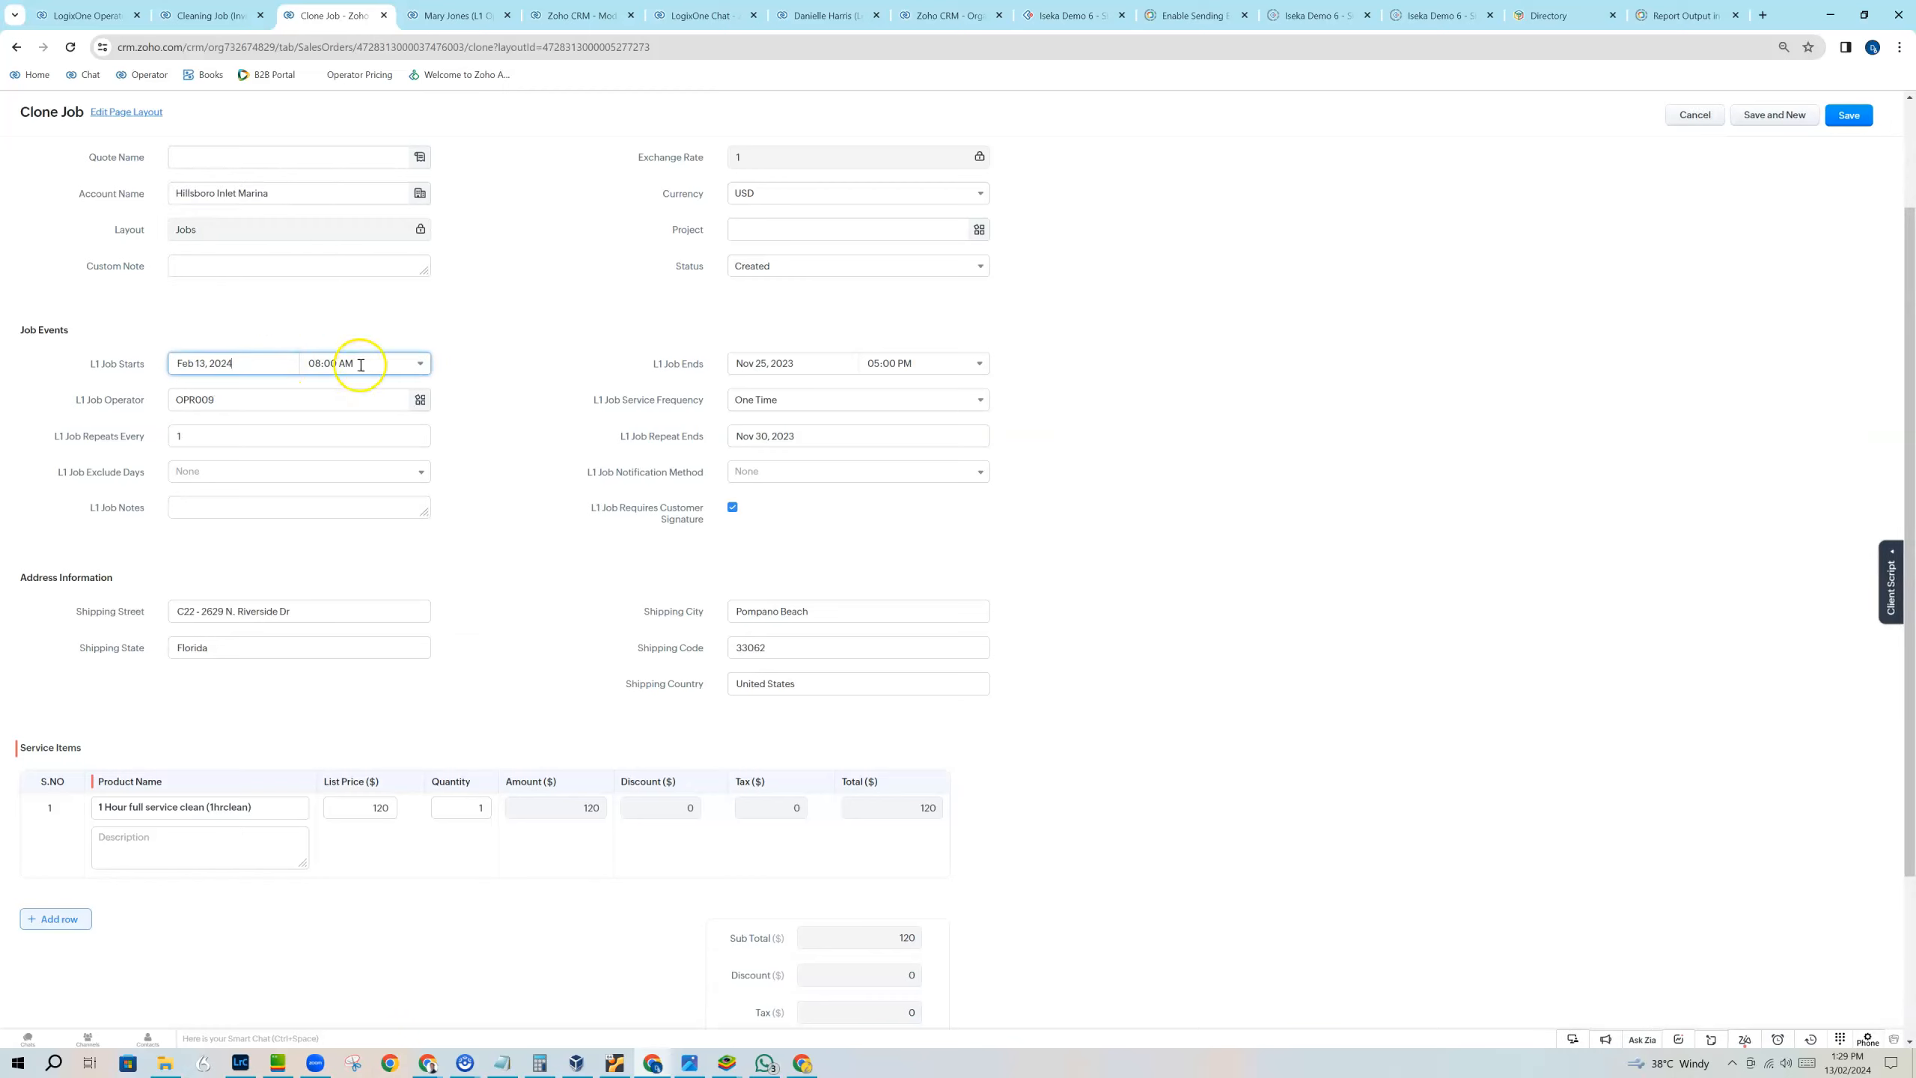
Set the cloned job's end to Feb 13, 2024 at 11:00 AM.
{"action": "double_click", "coordinate": [832, 356]}
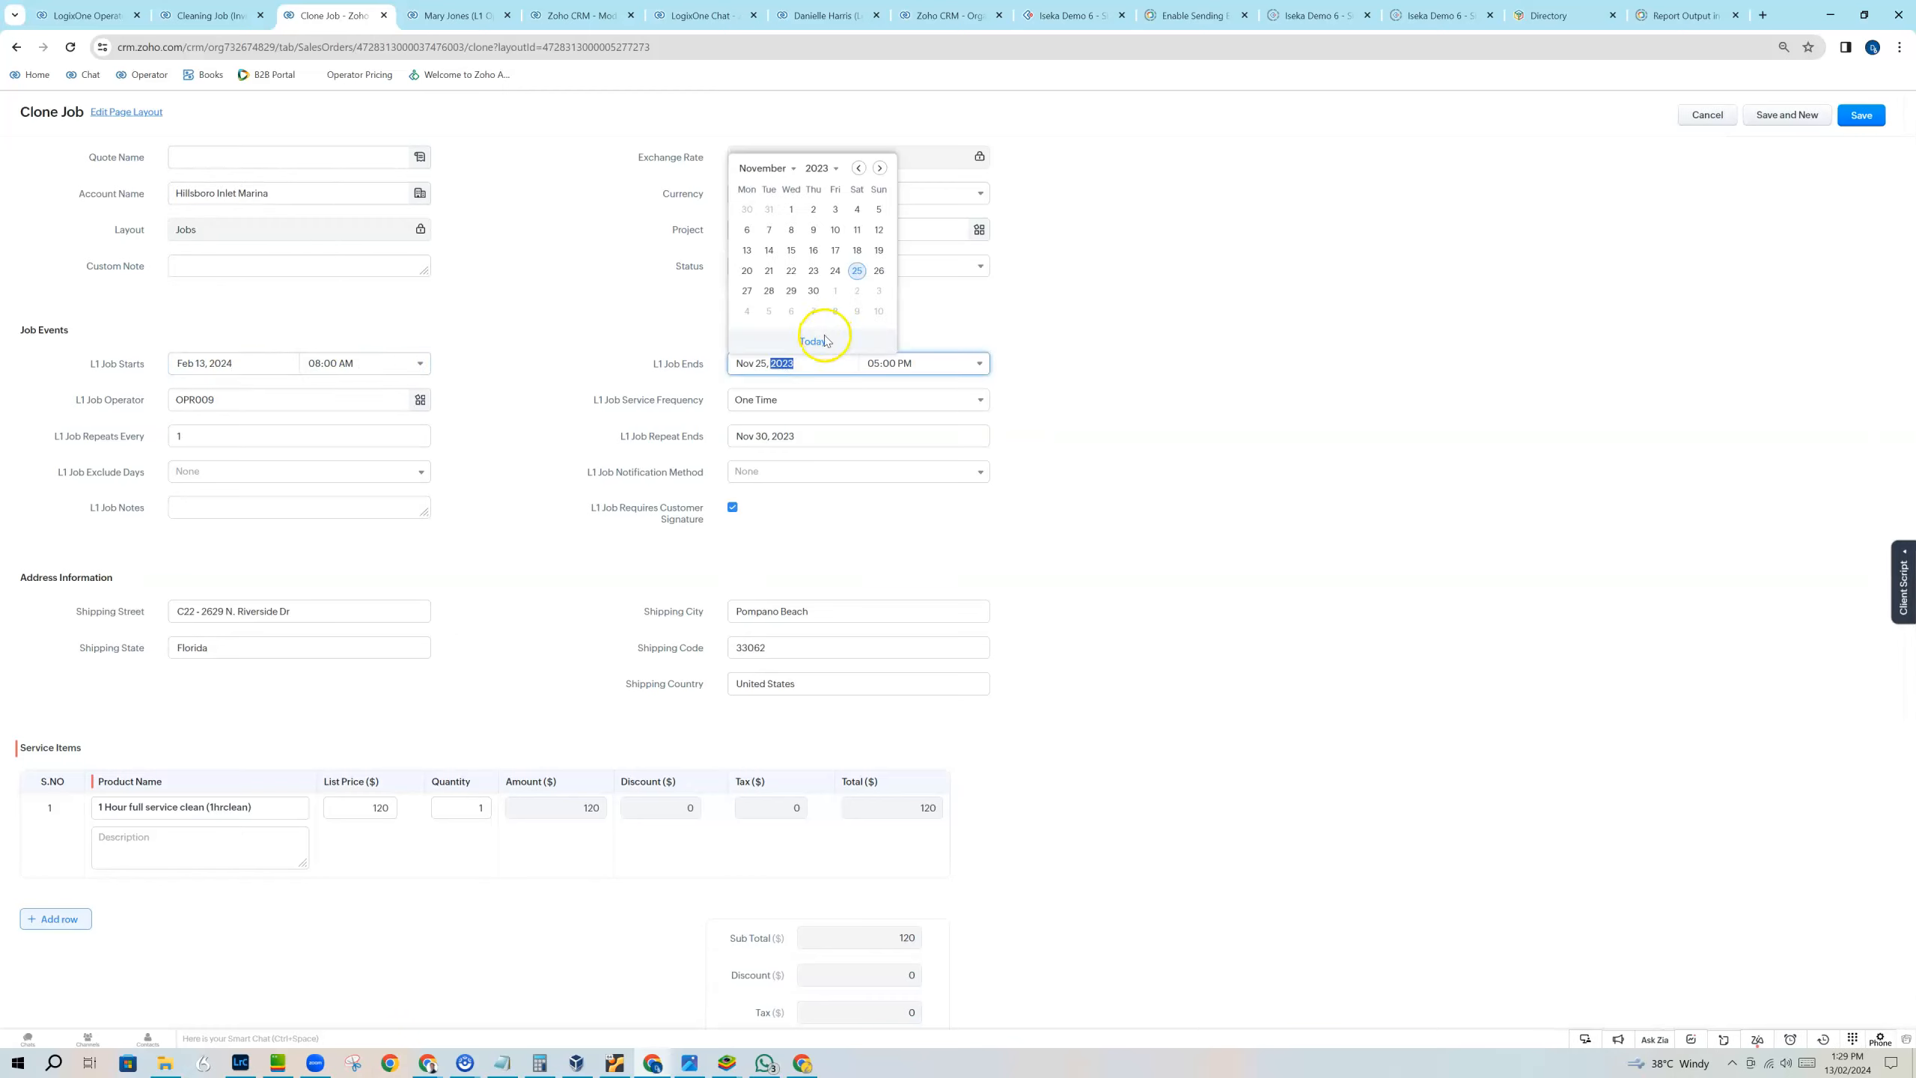
{"action": "left_click", "coordinate": [813, 342]}
{"action": "left_click", "coordinate": [924, 364]}
{"action": "scroll", "coordinate": [945, 421], "scroll_direction": "up", "scroll_amount": 4}
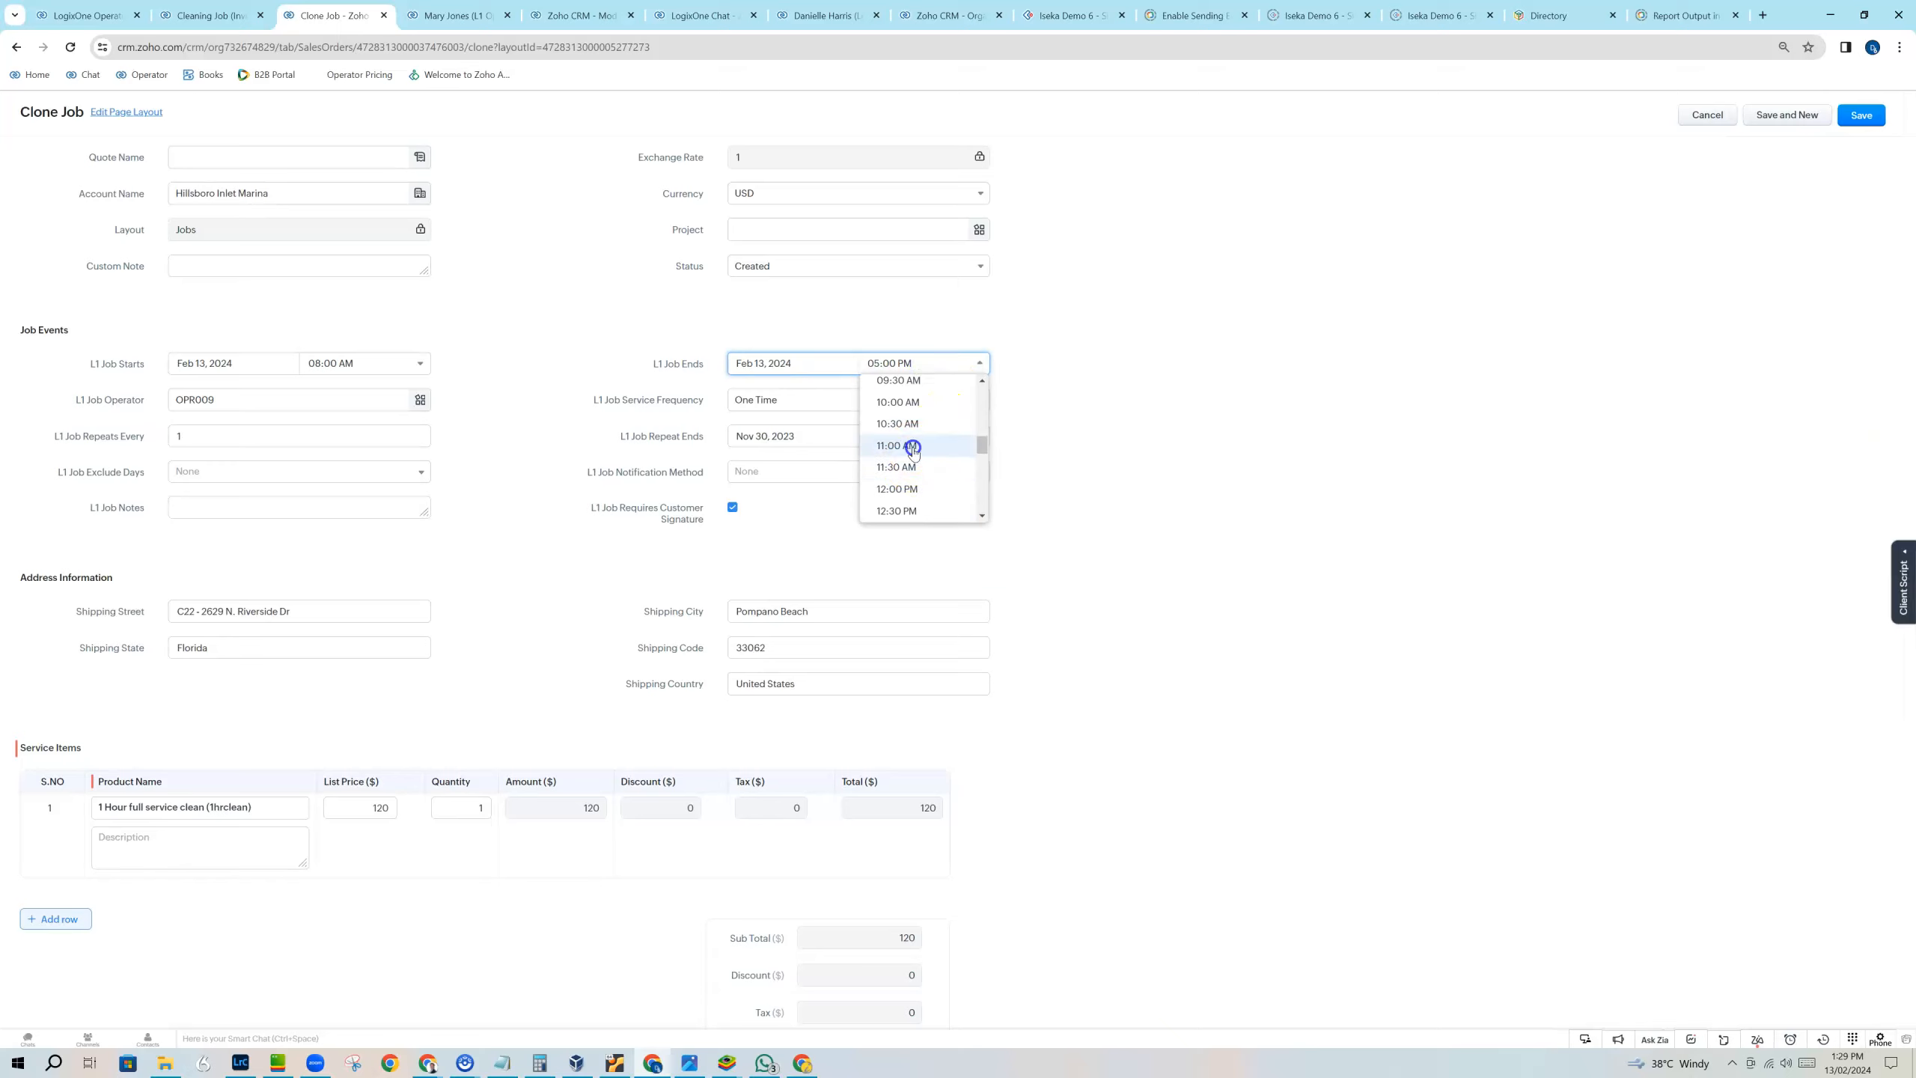
{"action": "left_click", "coordinate": [914, 447]}
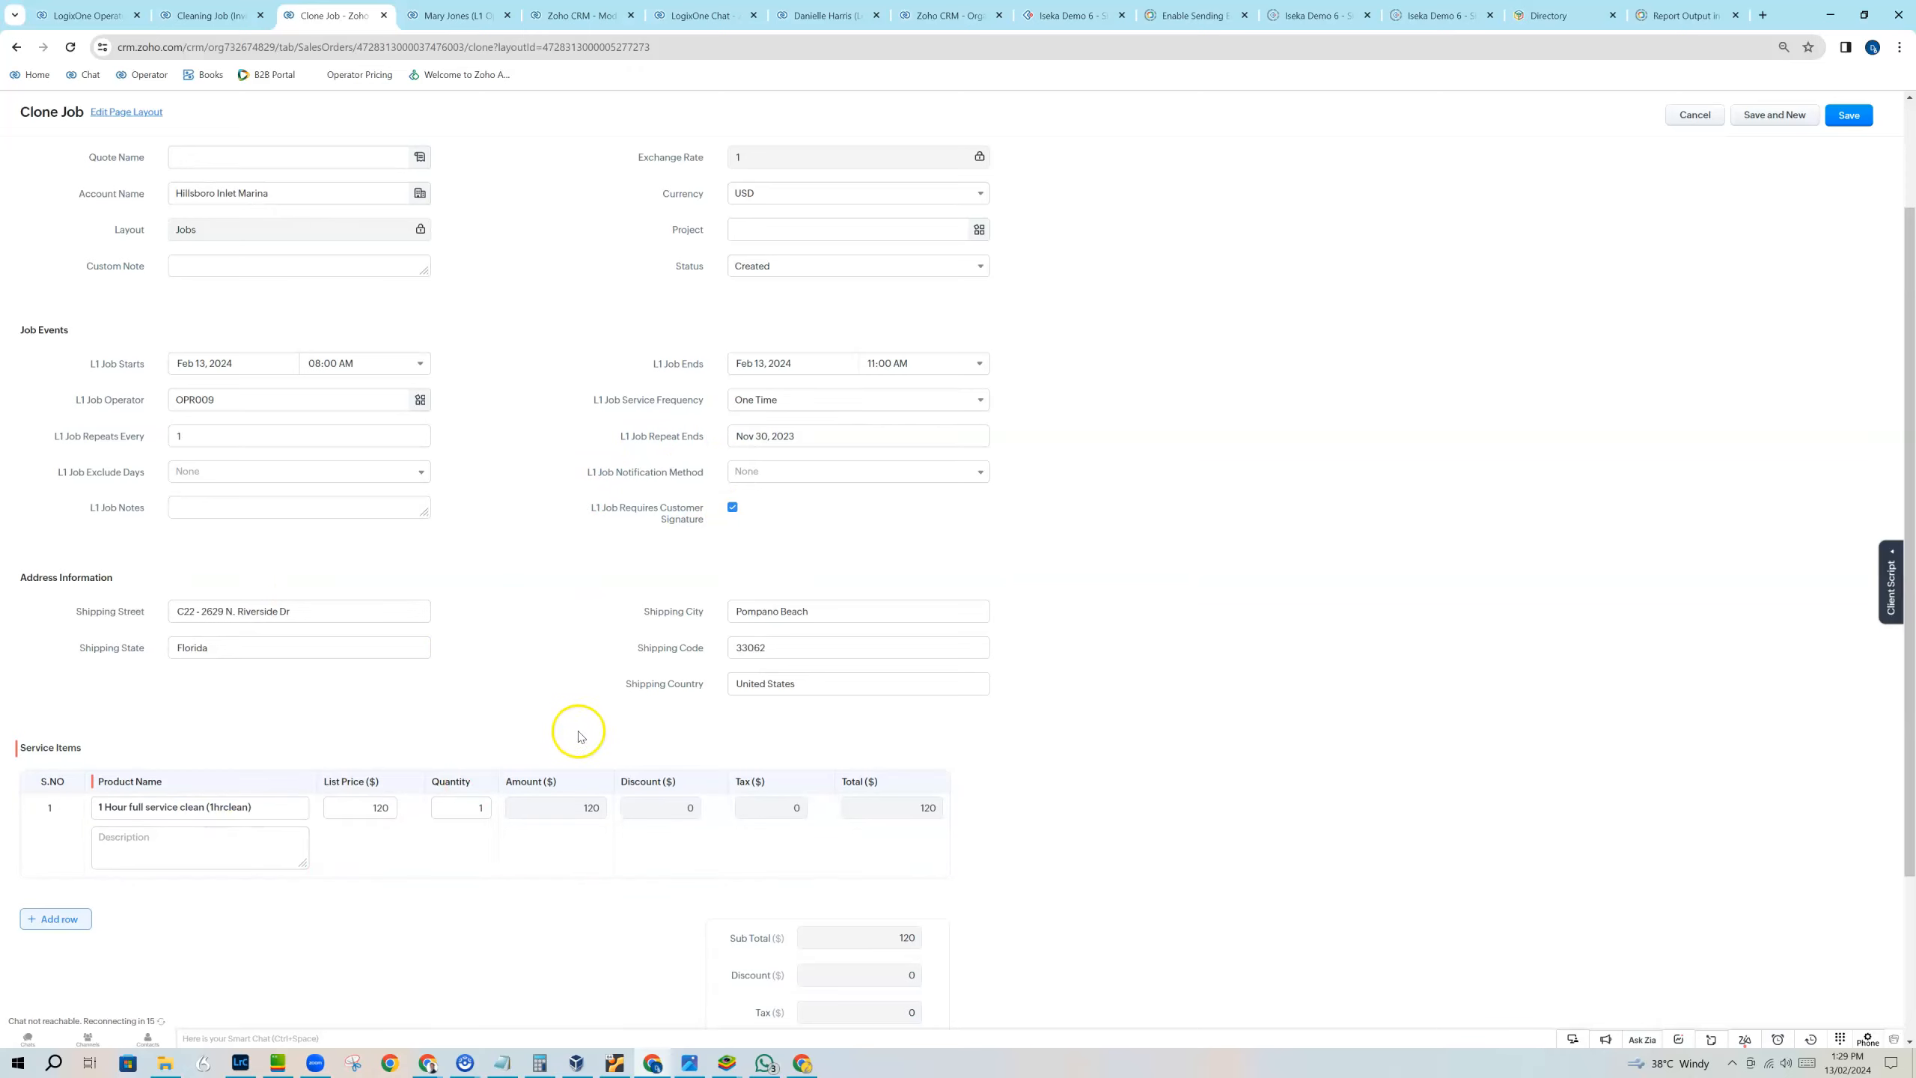
Set the 1 Hour full service clean item's quantity to 2 and save the cloned job.
{"action": "left_click", "coordinate": [481, 810]}
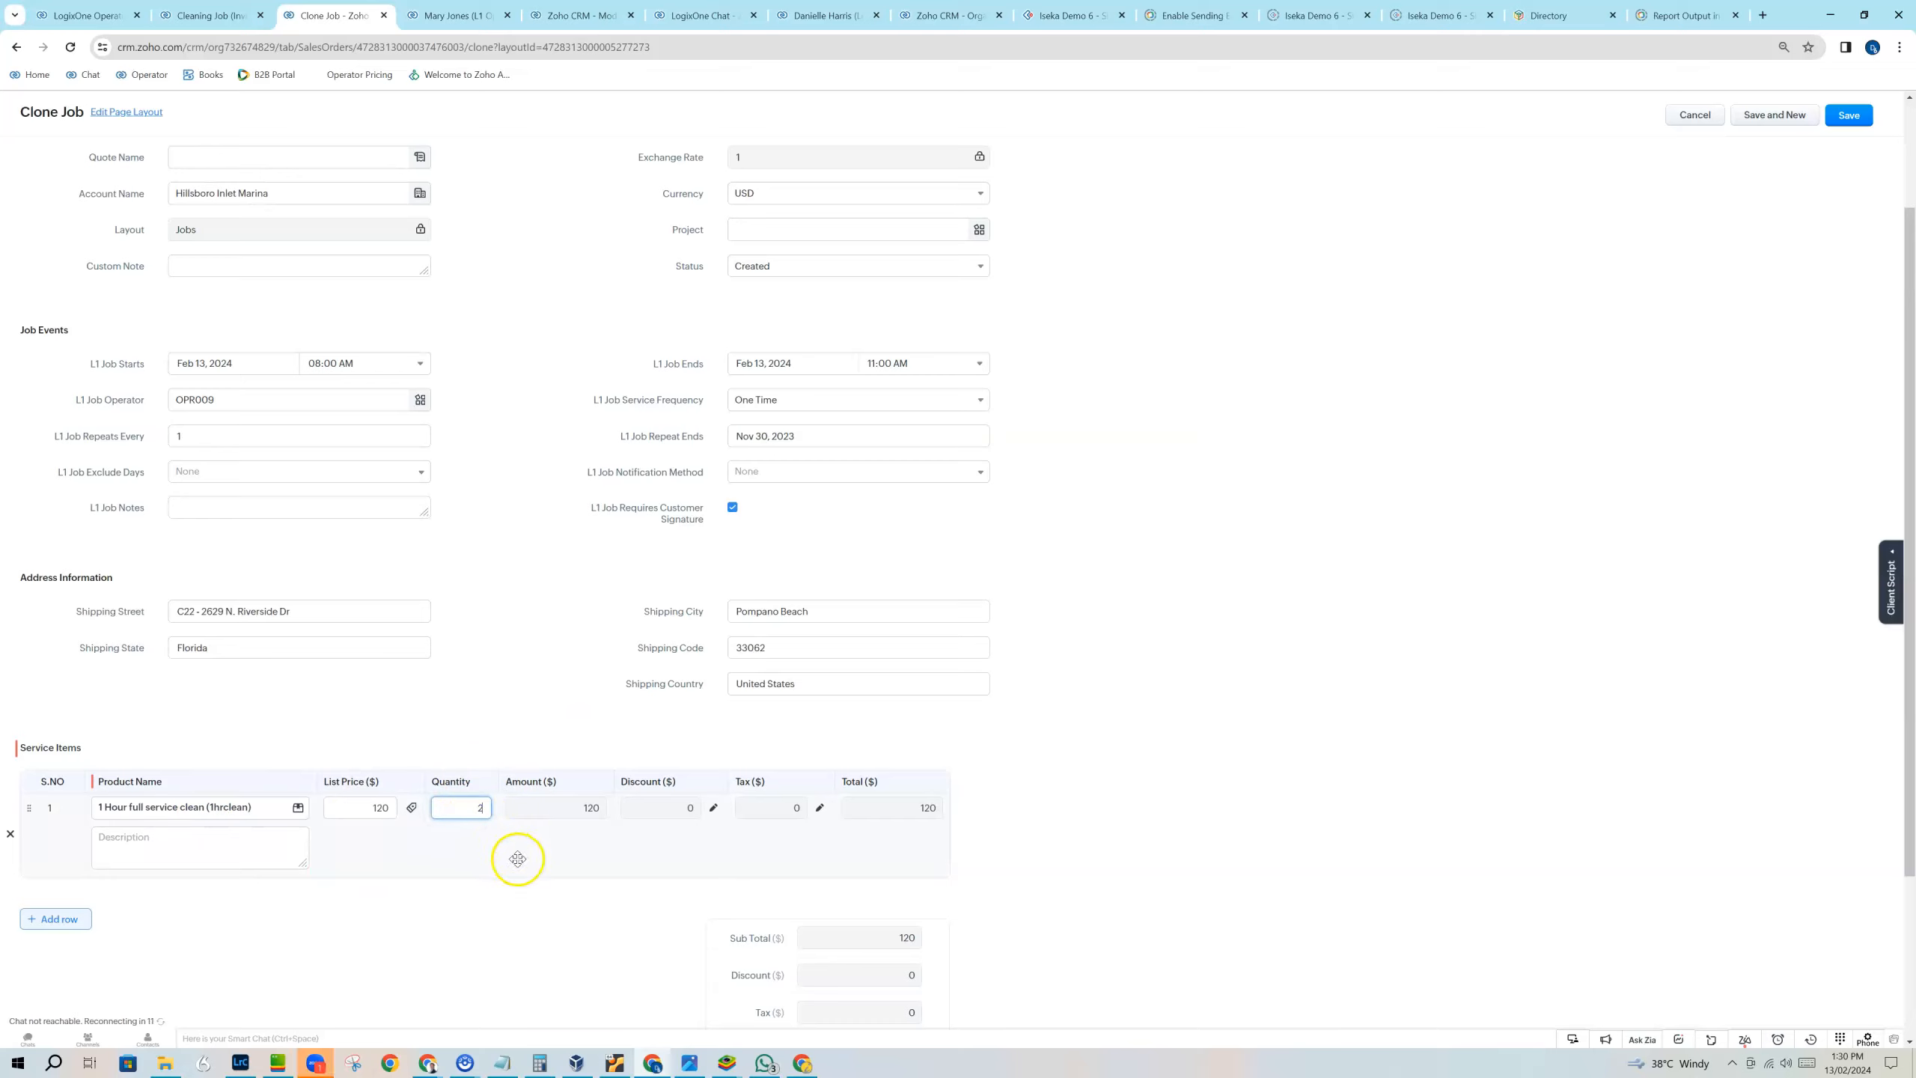
{"action": "type", "text": "2"}
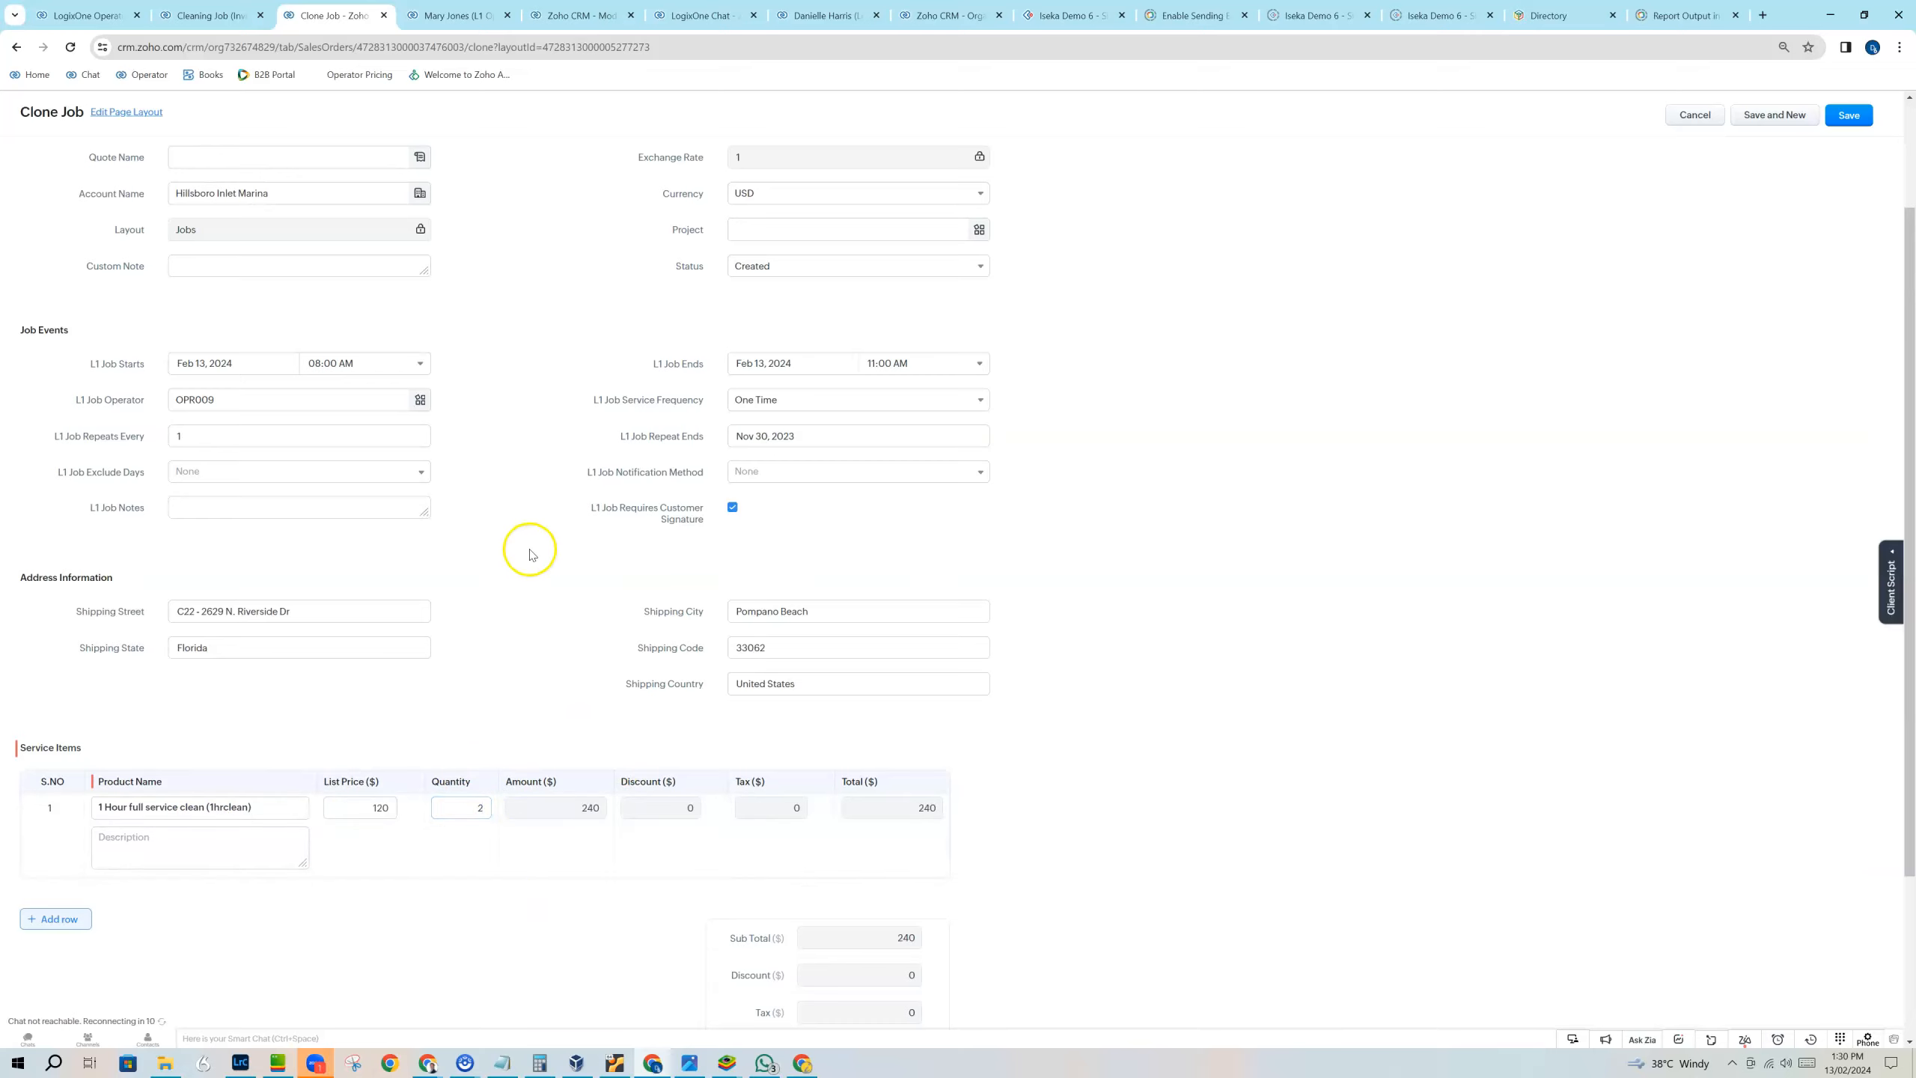
{"action": "left_click", "coordinate": [1860, 115]}
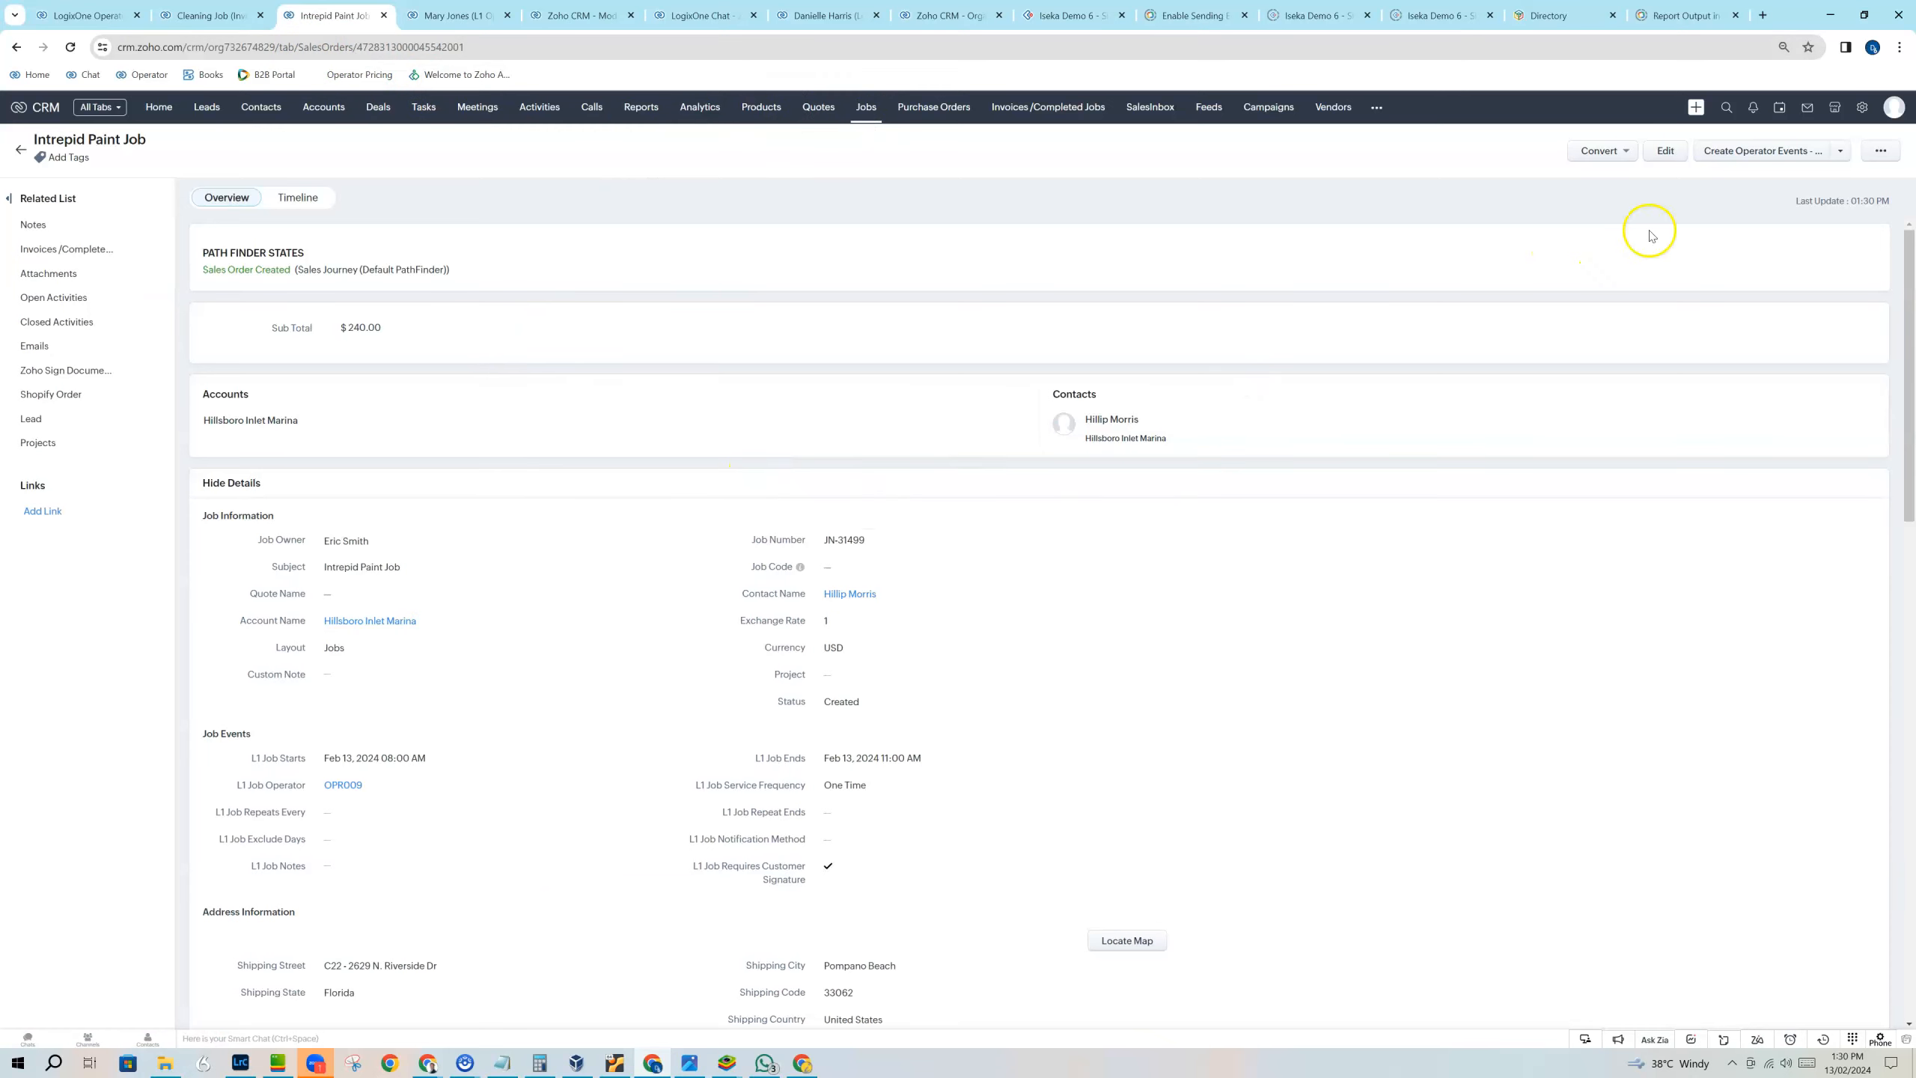
Run Create Operator Events - TEMP for the new Intrepid Paint Job and dismiss the resulting message.
{"action": "left_click", "coordinate": [1840, 152]}
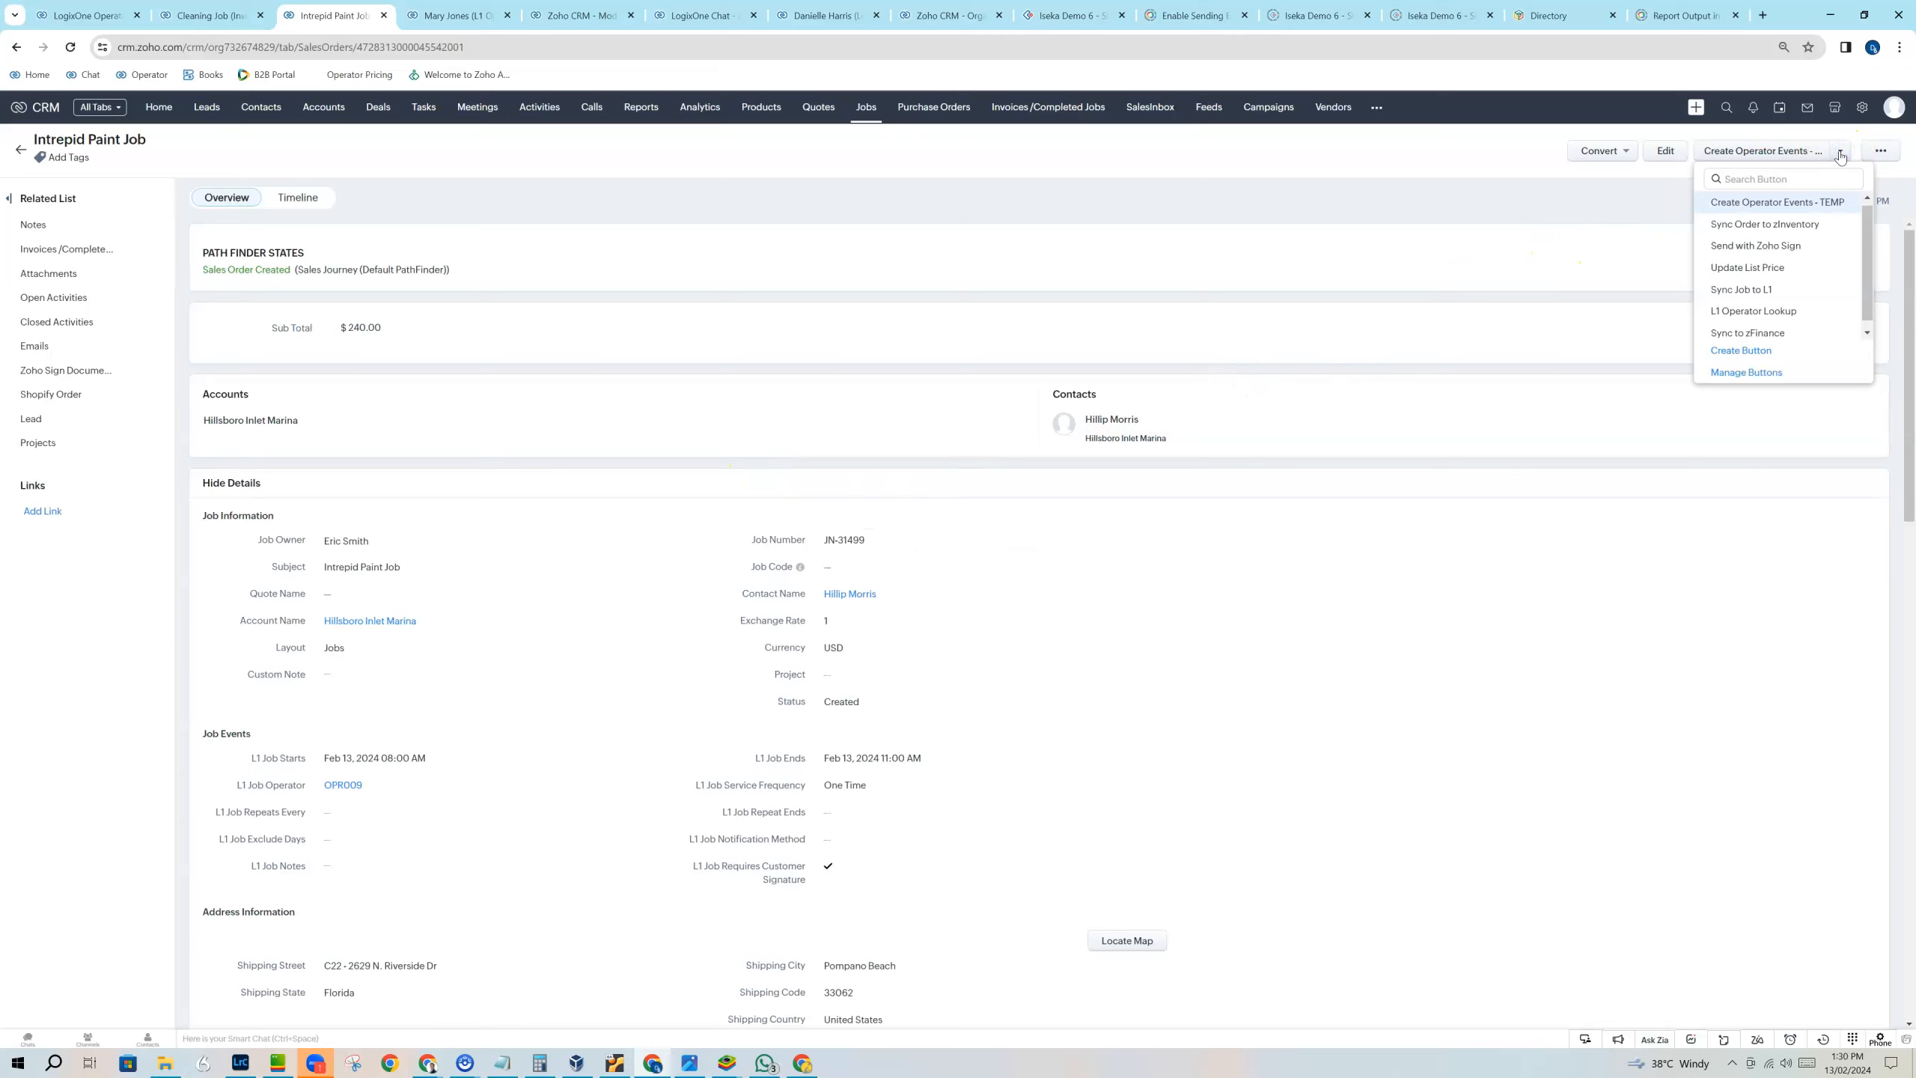
{"action": "left_click", "coordinate": [1770, 203]}
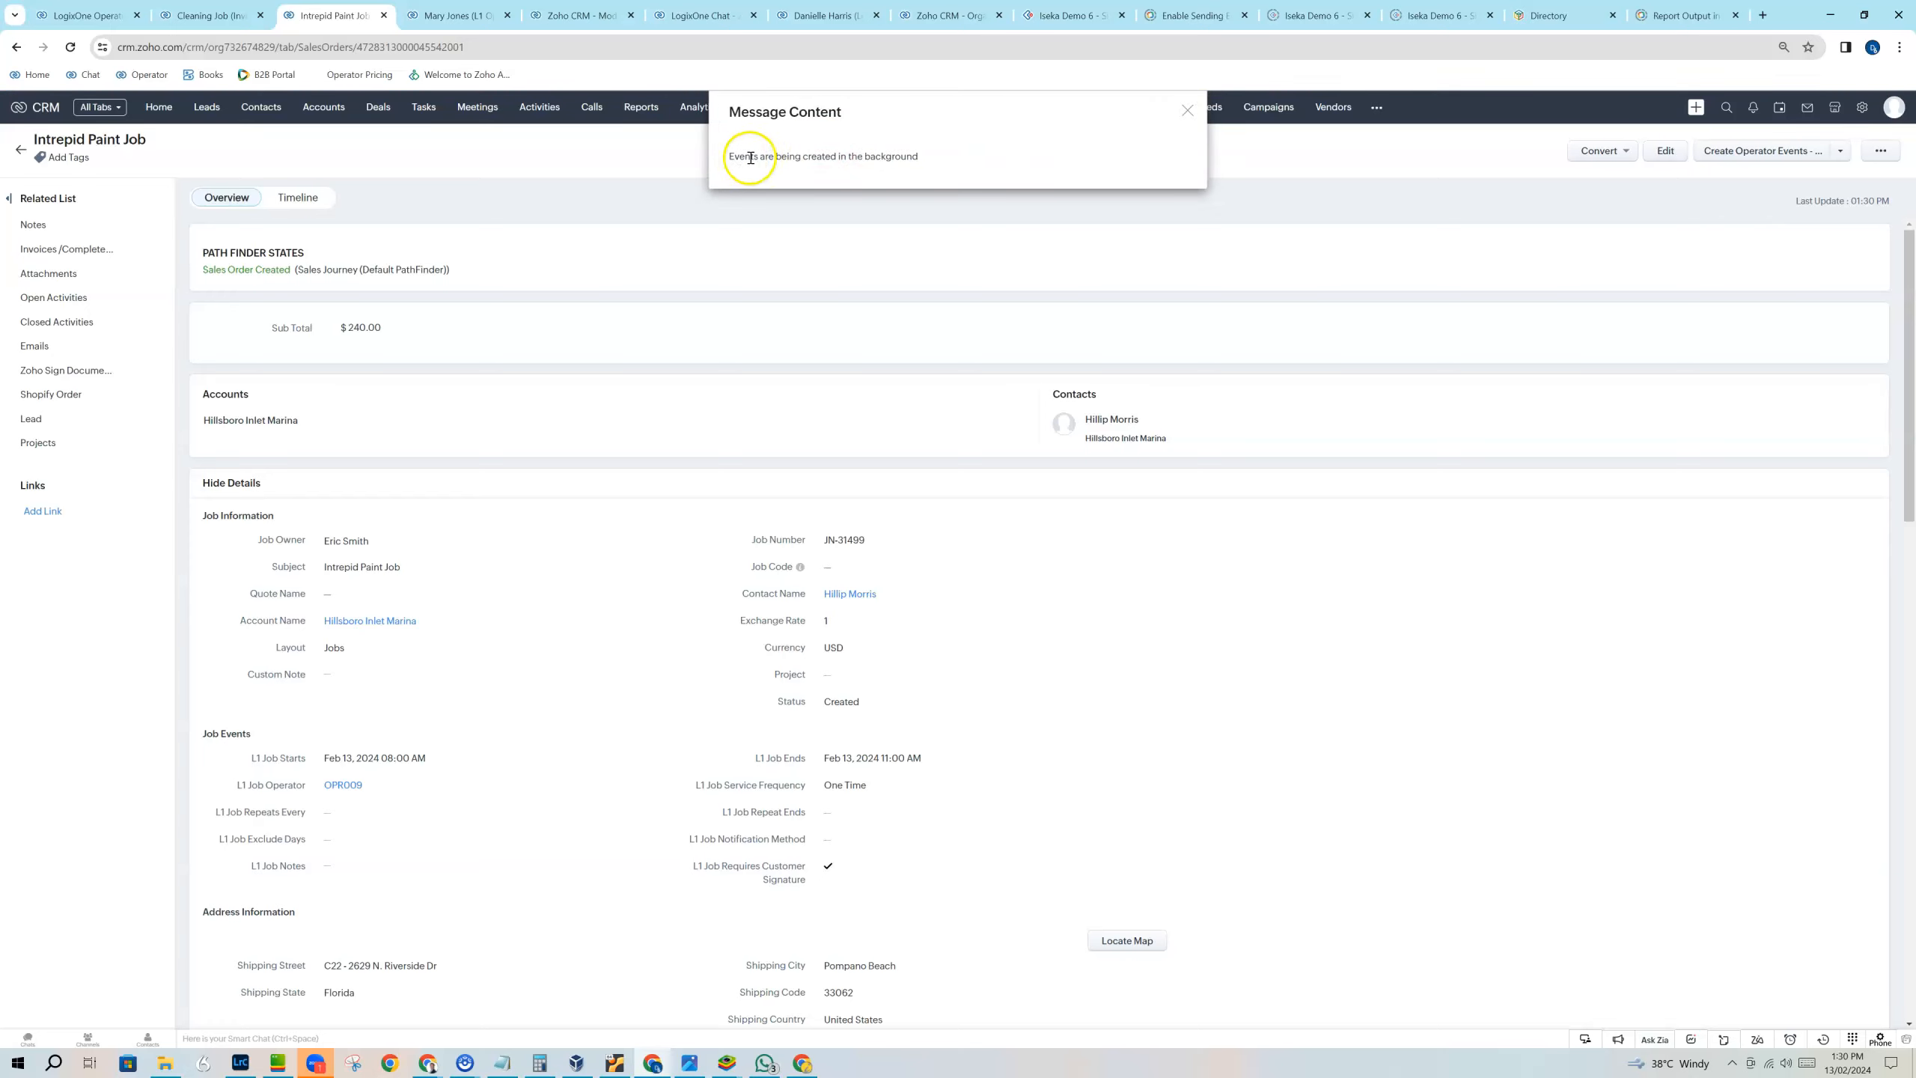
{"action": "left_click", "coordinate": [1188, 113]}
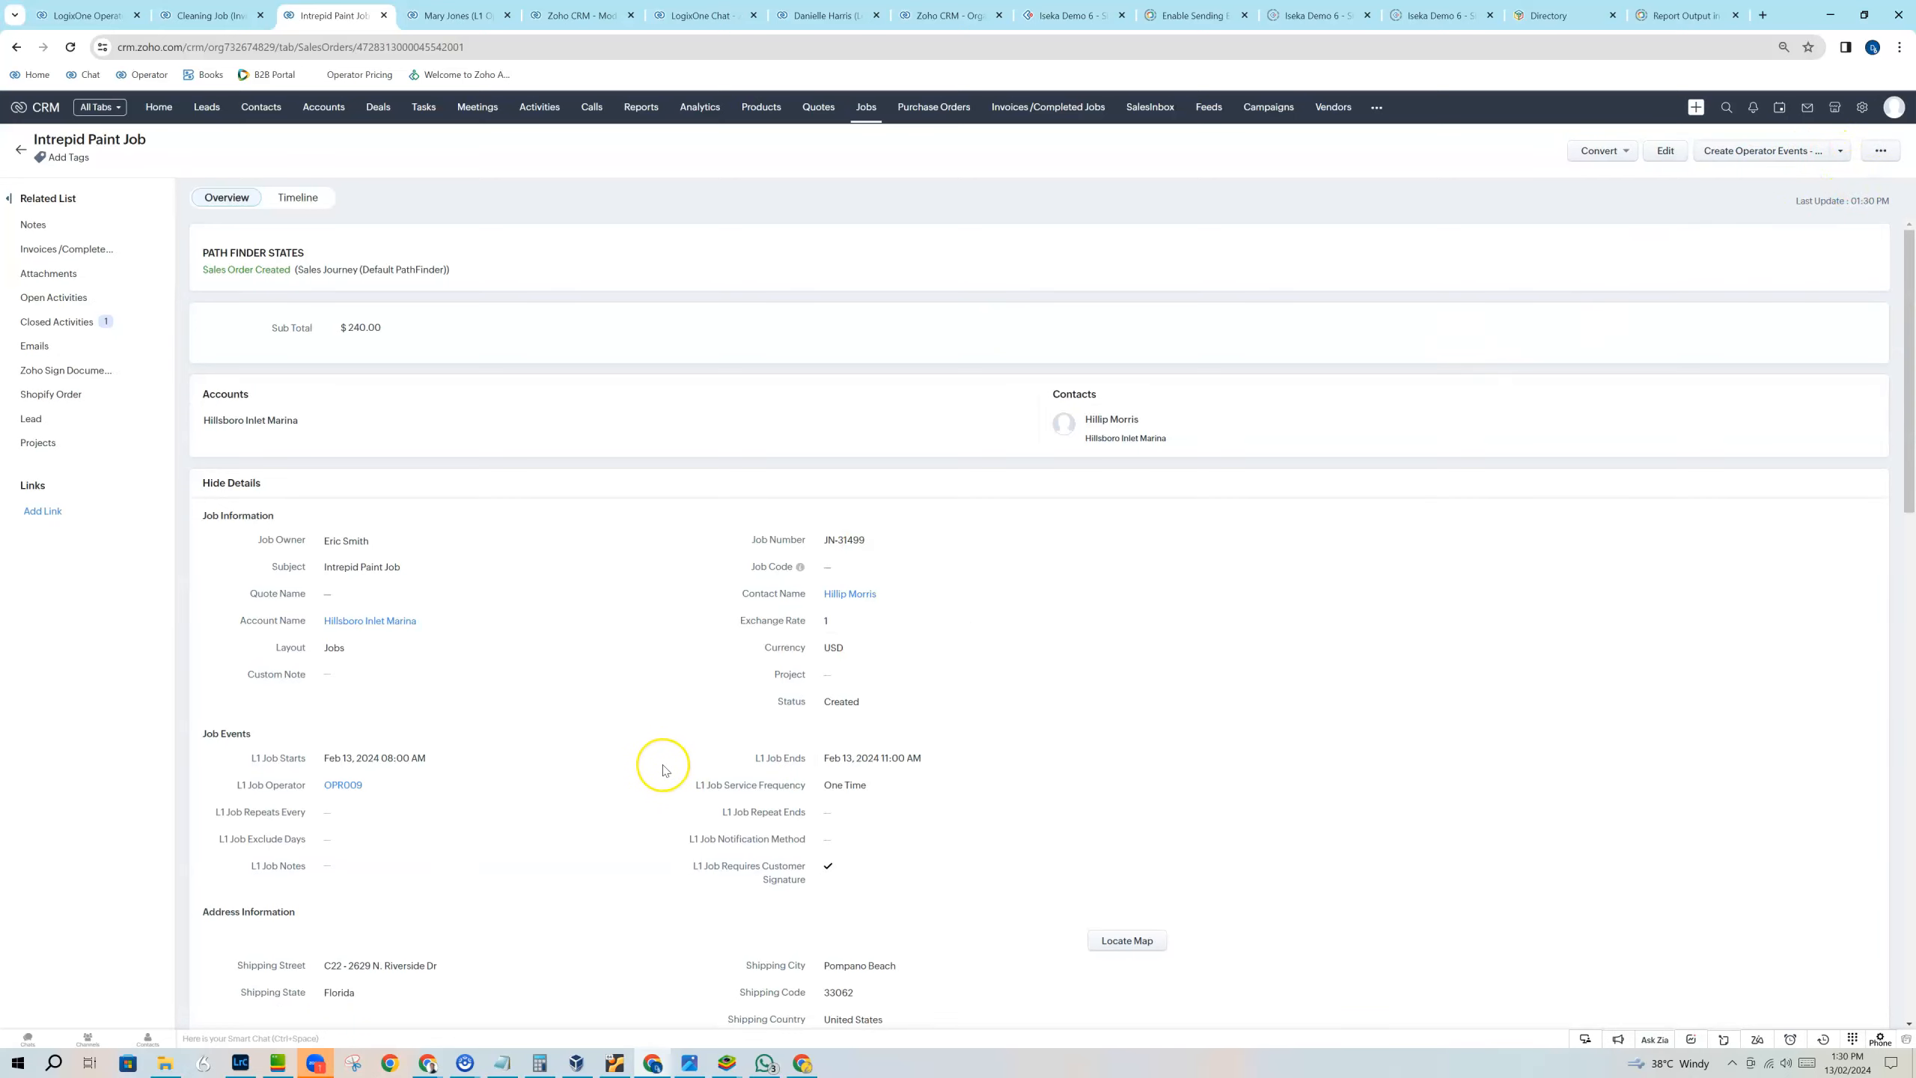
Check the new job's details and view OPR009's February 13 Intrepid Paint Job overview in the LogixOne Operator scheduler.
{"action": "scroll", "coordinate": [664, 767], "scroll_direction": "down", "scroll_amount": 2}
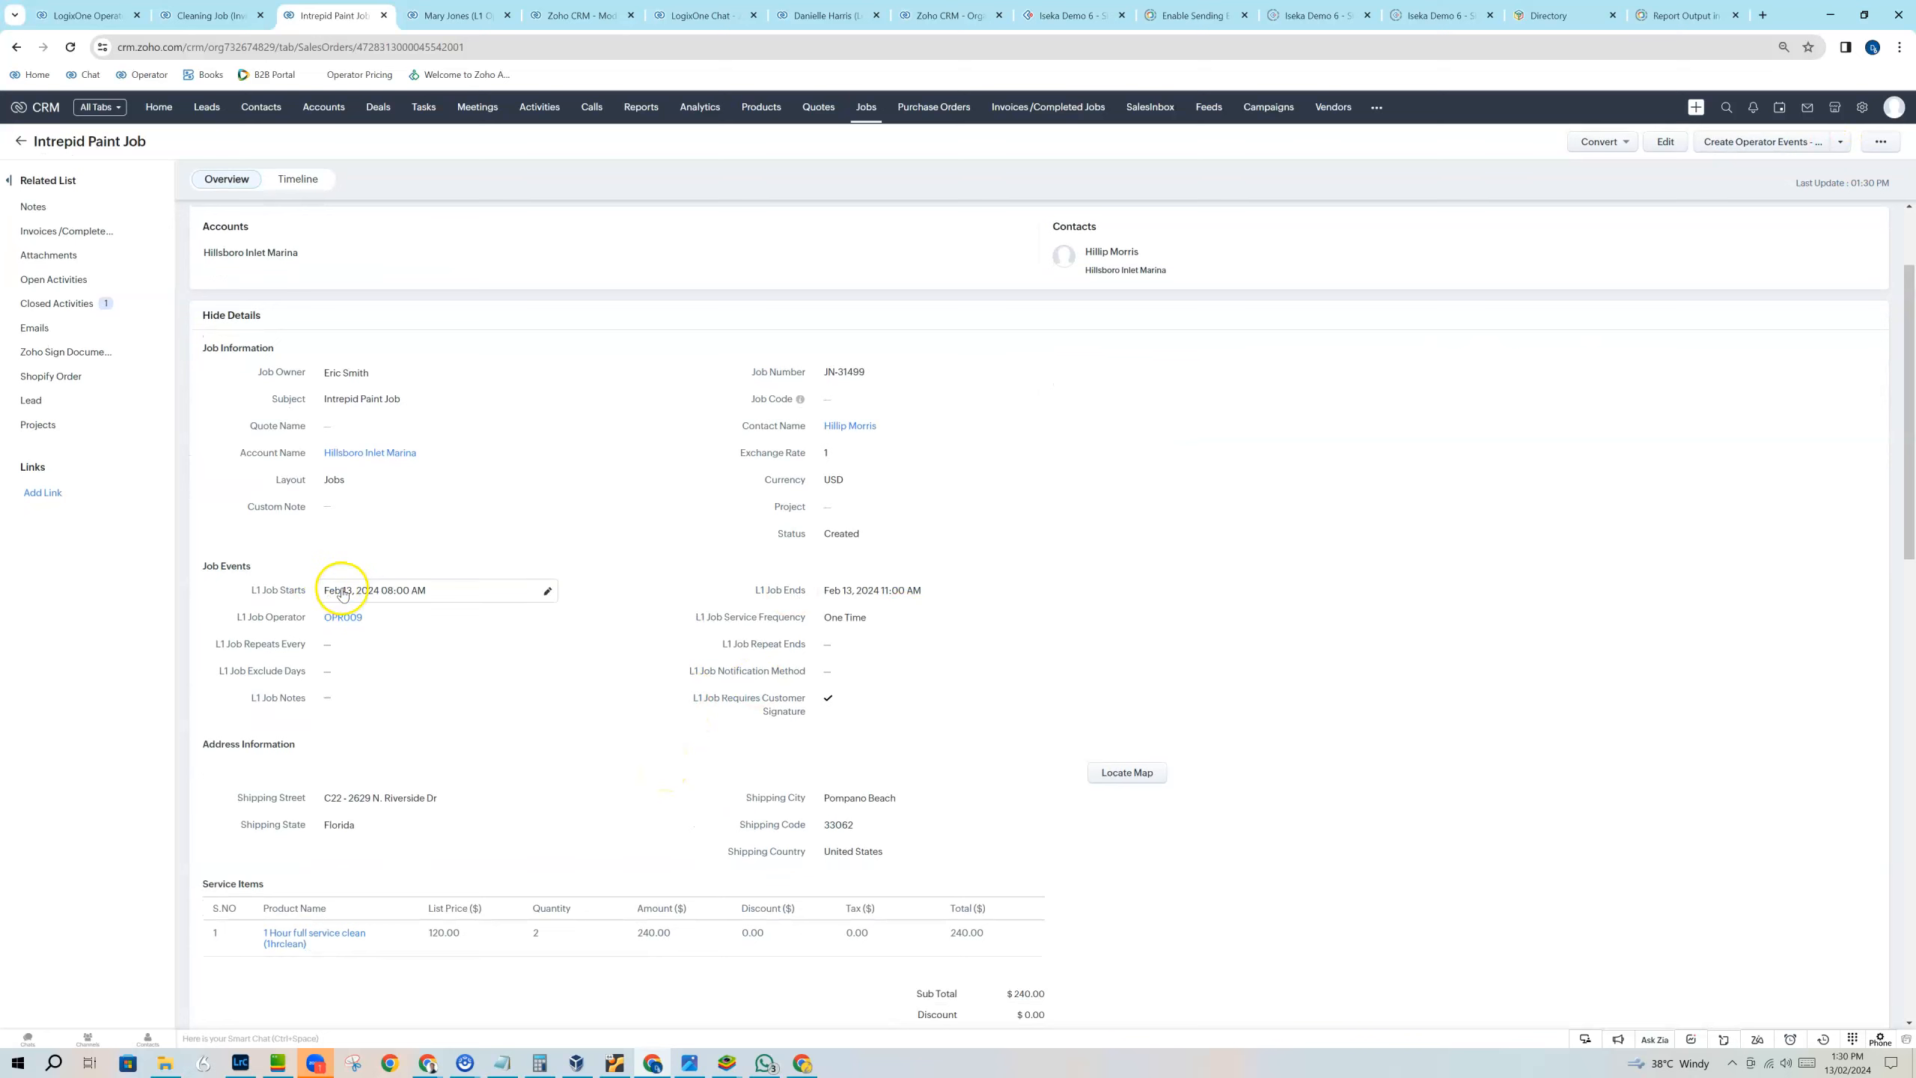
{"action": "left_click", "coordinate": [97, 16]}
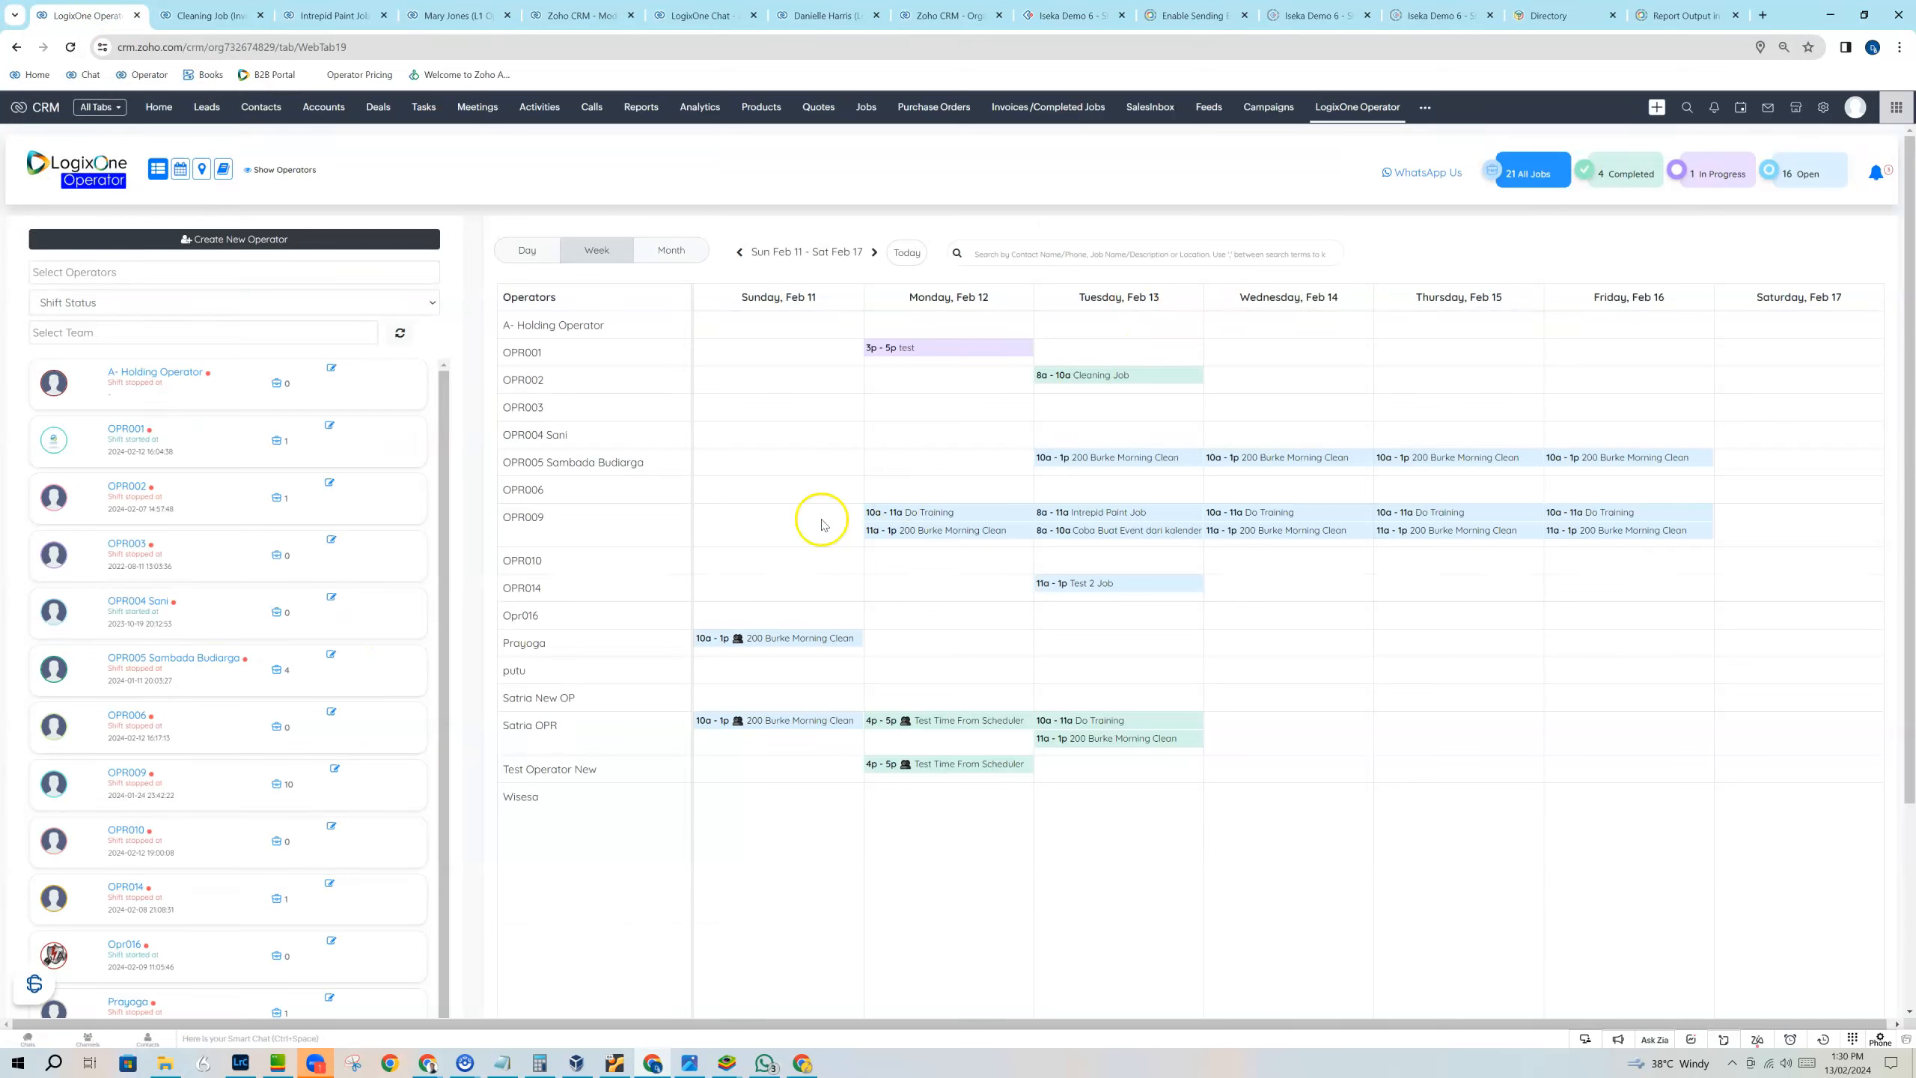
{"action": "left_click", "coordinate": [1112, 519]}
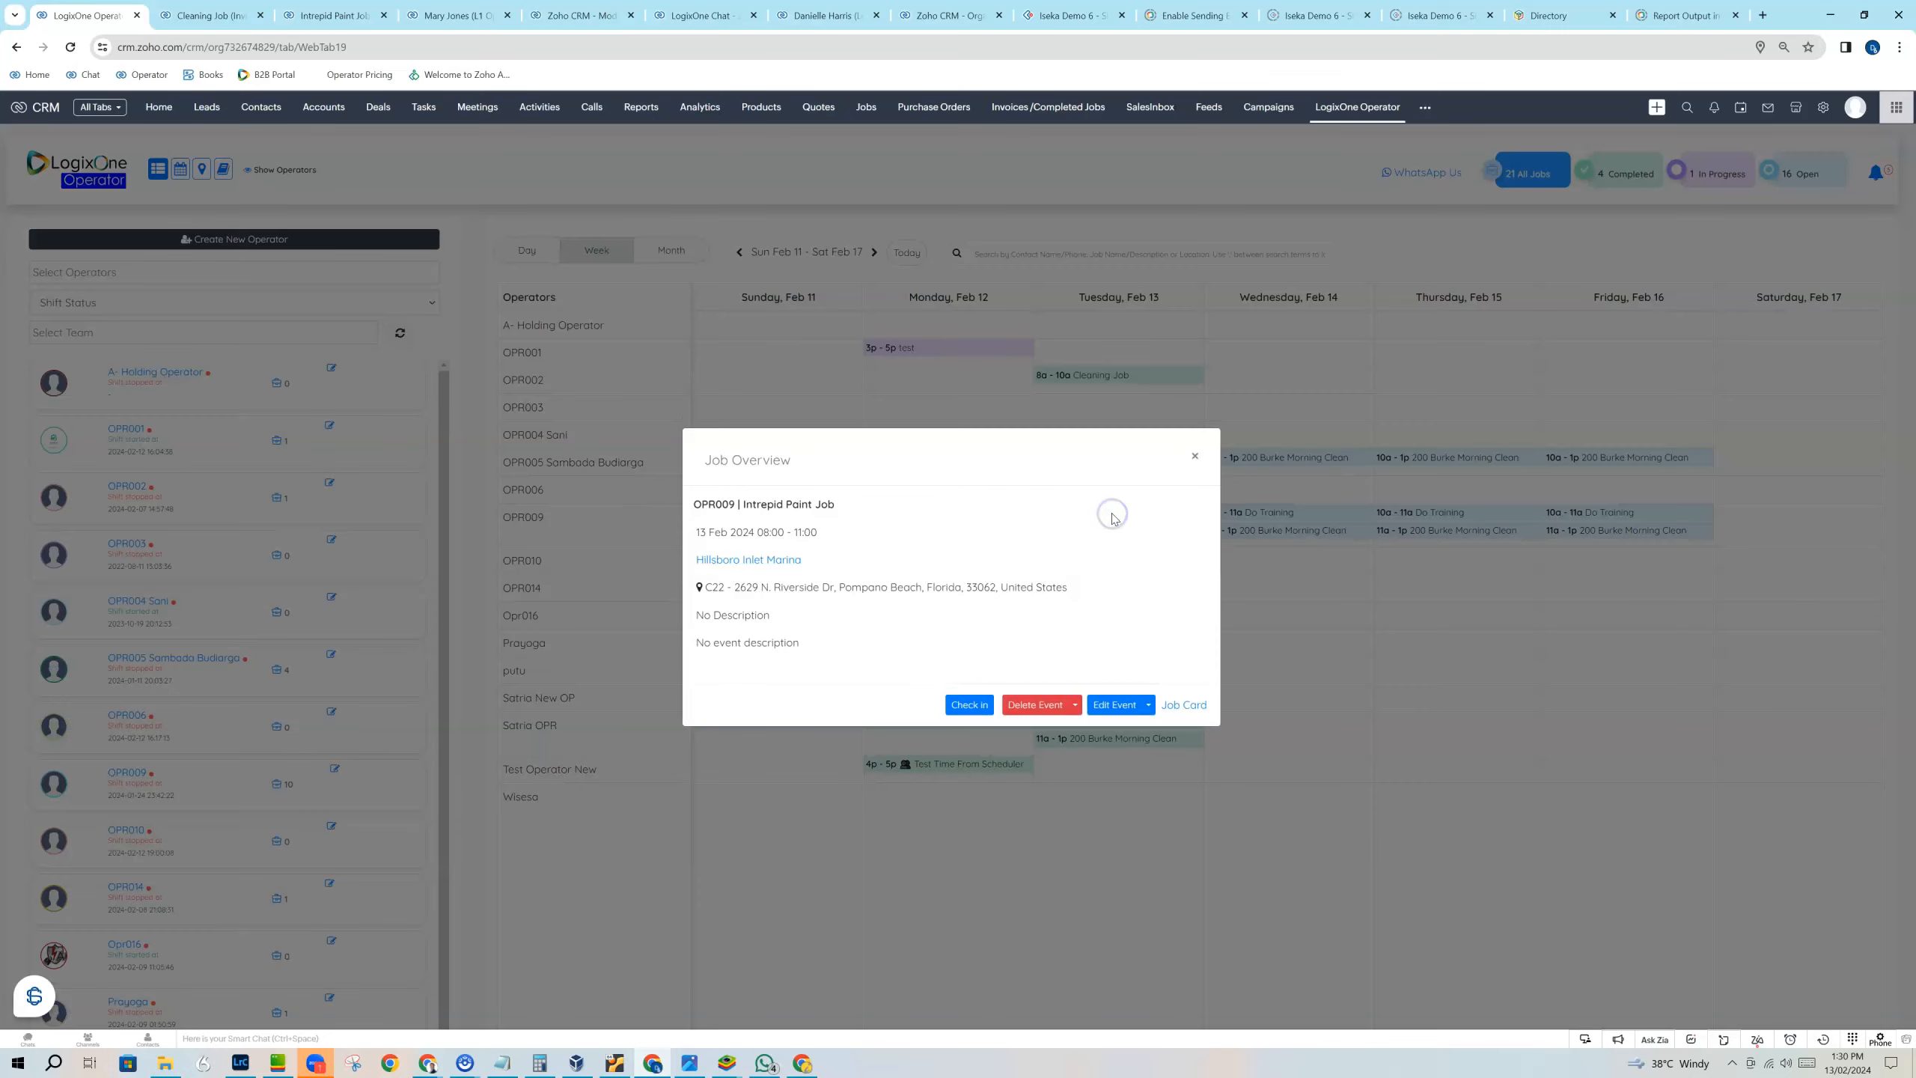
{"action": "left_click", "coordinate": [1194, 457]}
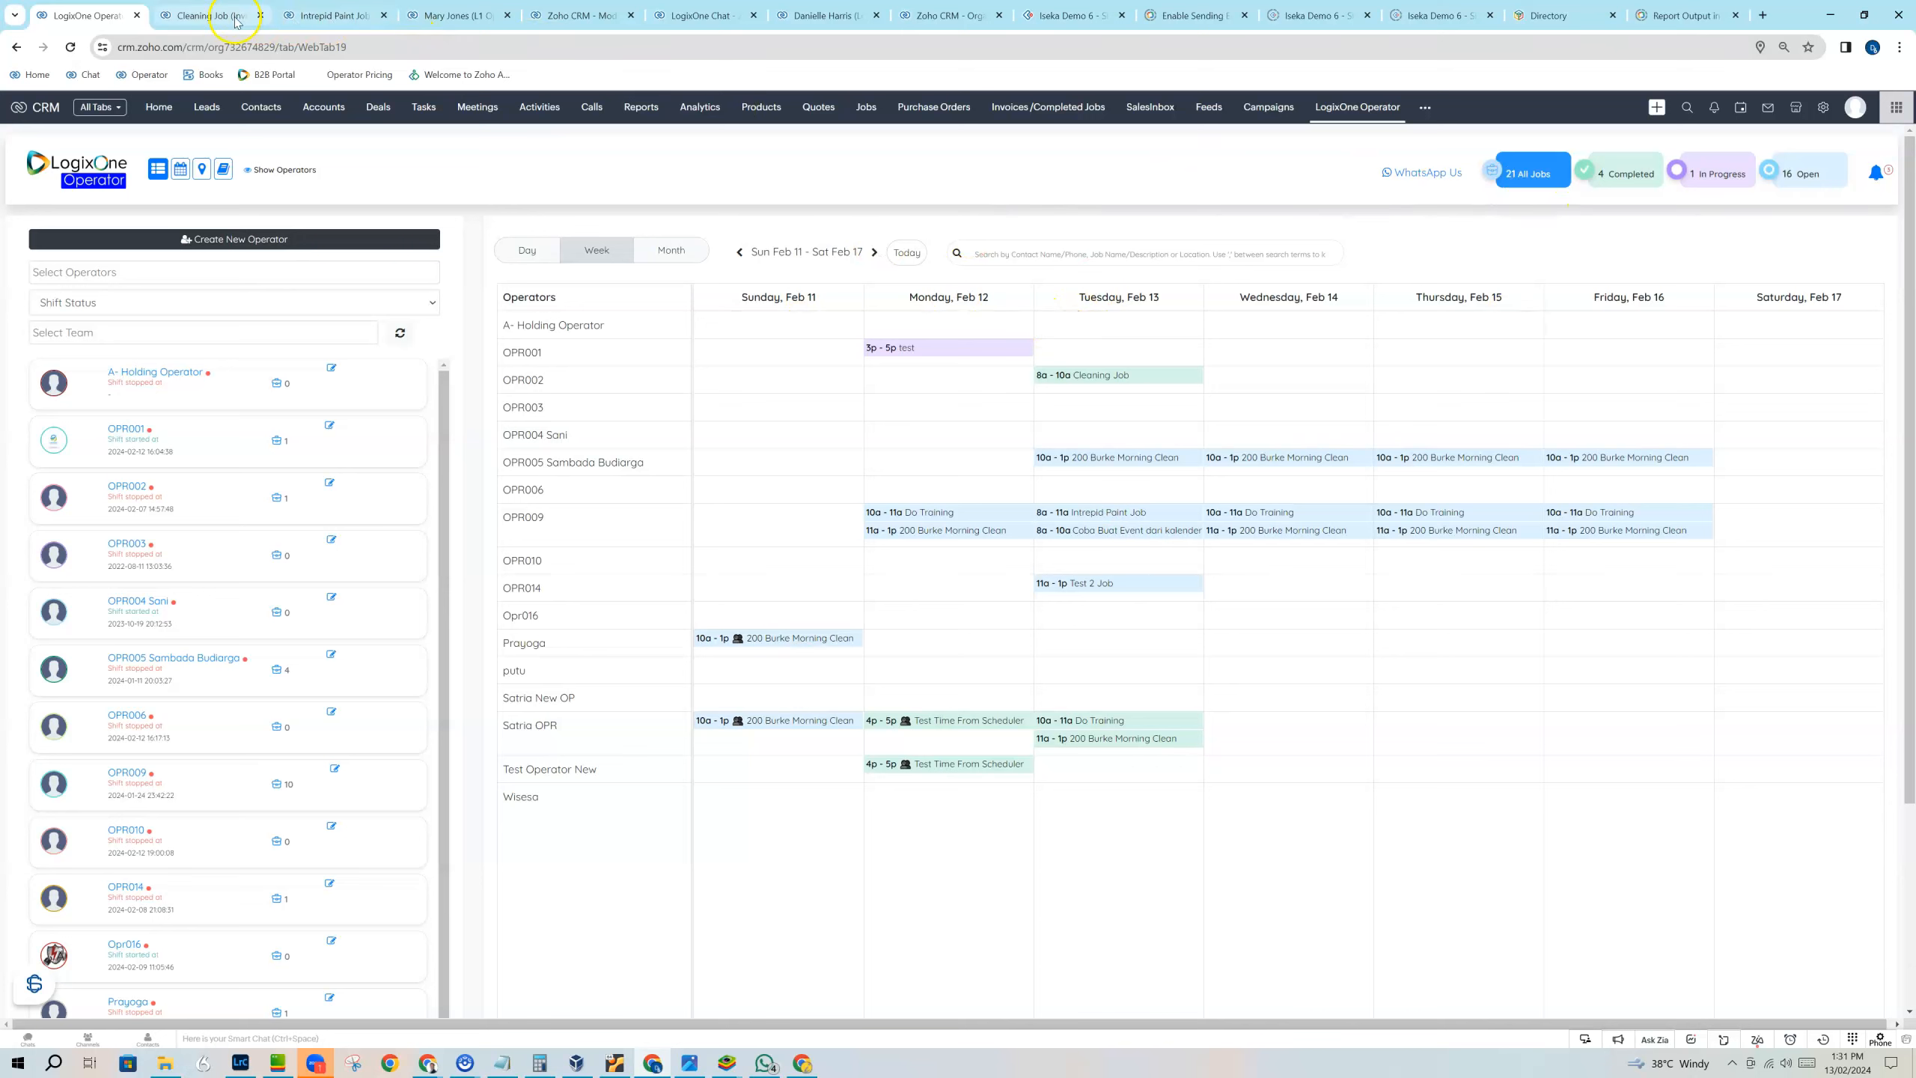
Revisit the Cleaning Job invoice and the open operator and job records, and return to the LogixOne Operator scheduler.
{"action": "left_click", "coordinate": [210, 20]}
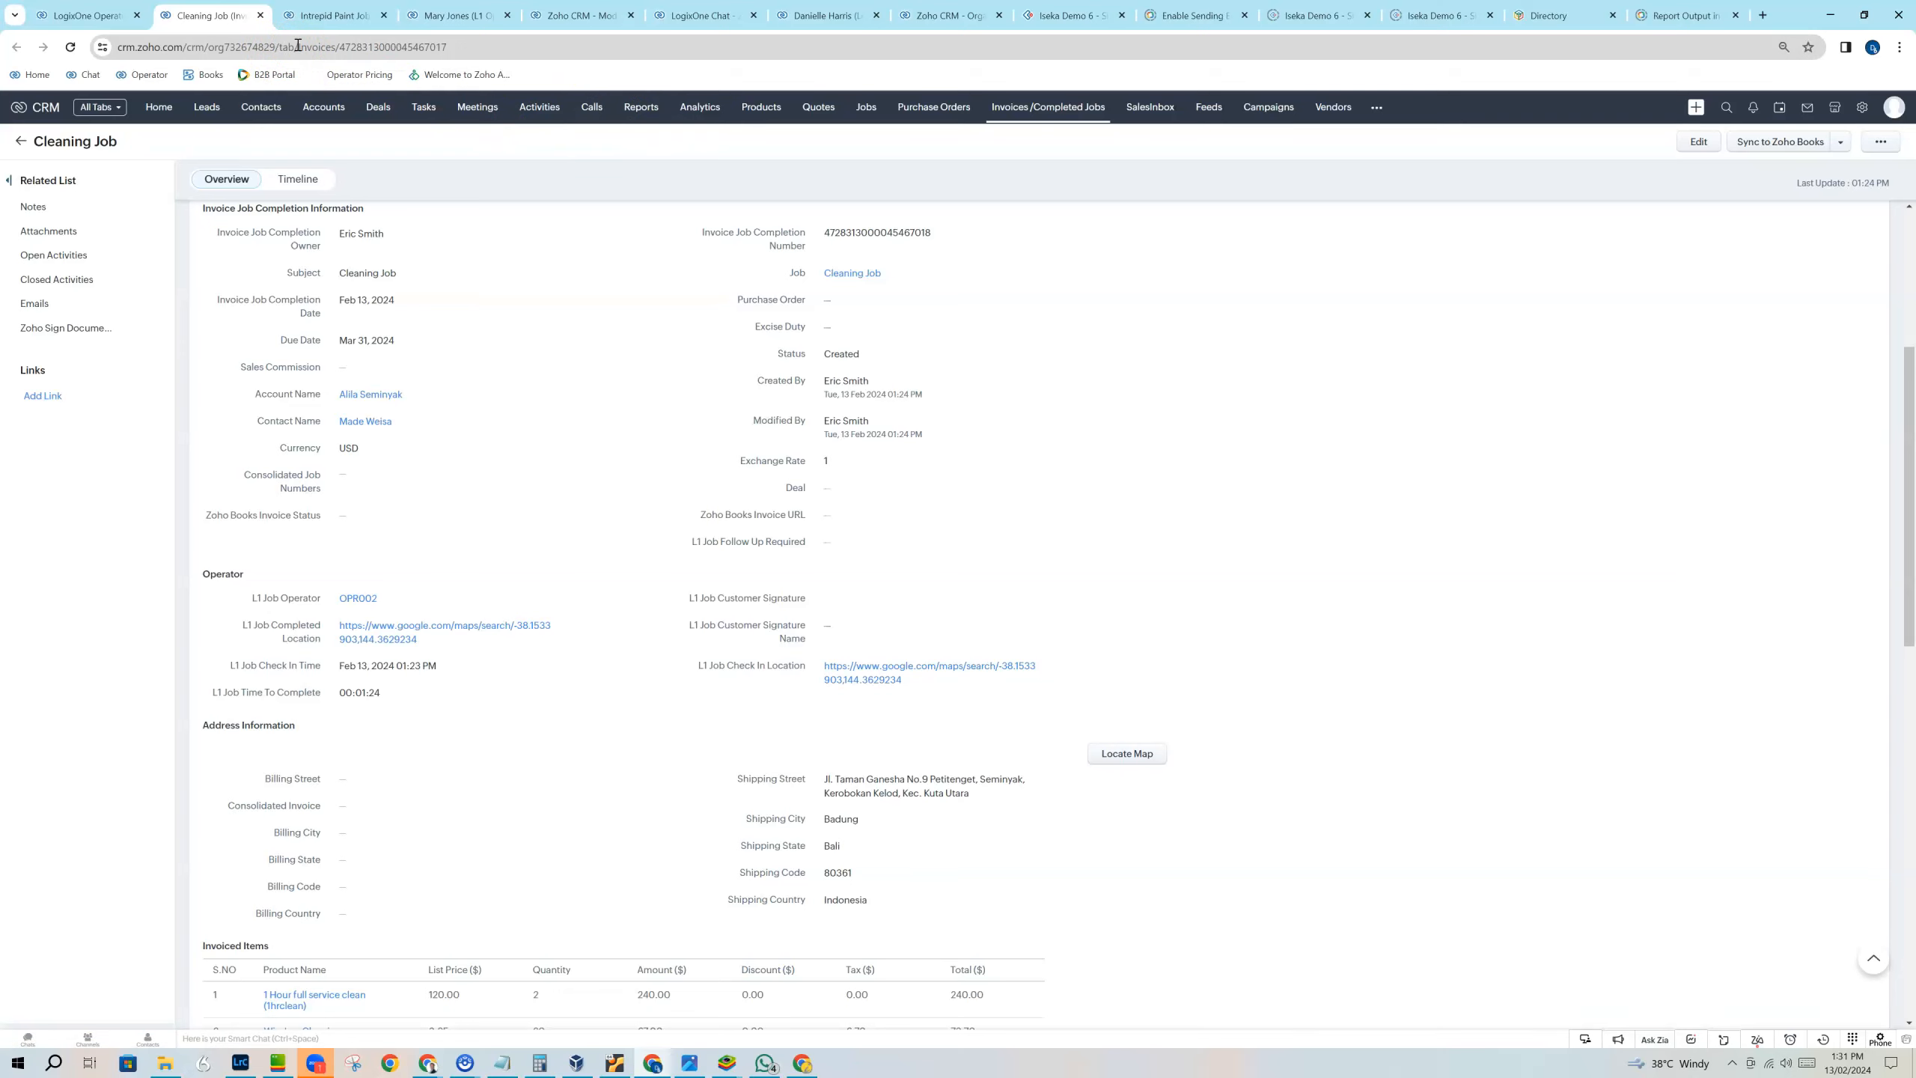
{"action": "left_click", "coordinate": [441, 15]}
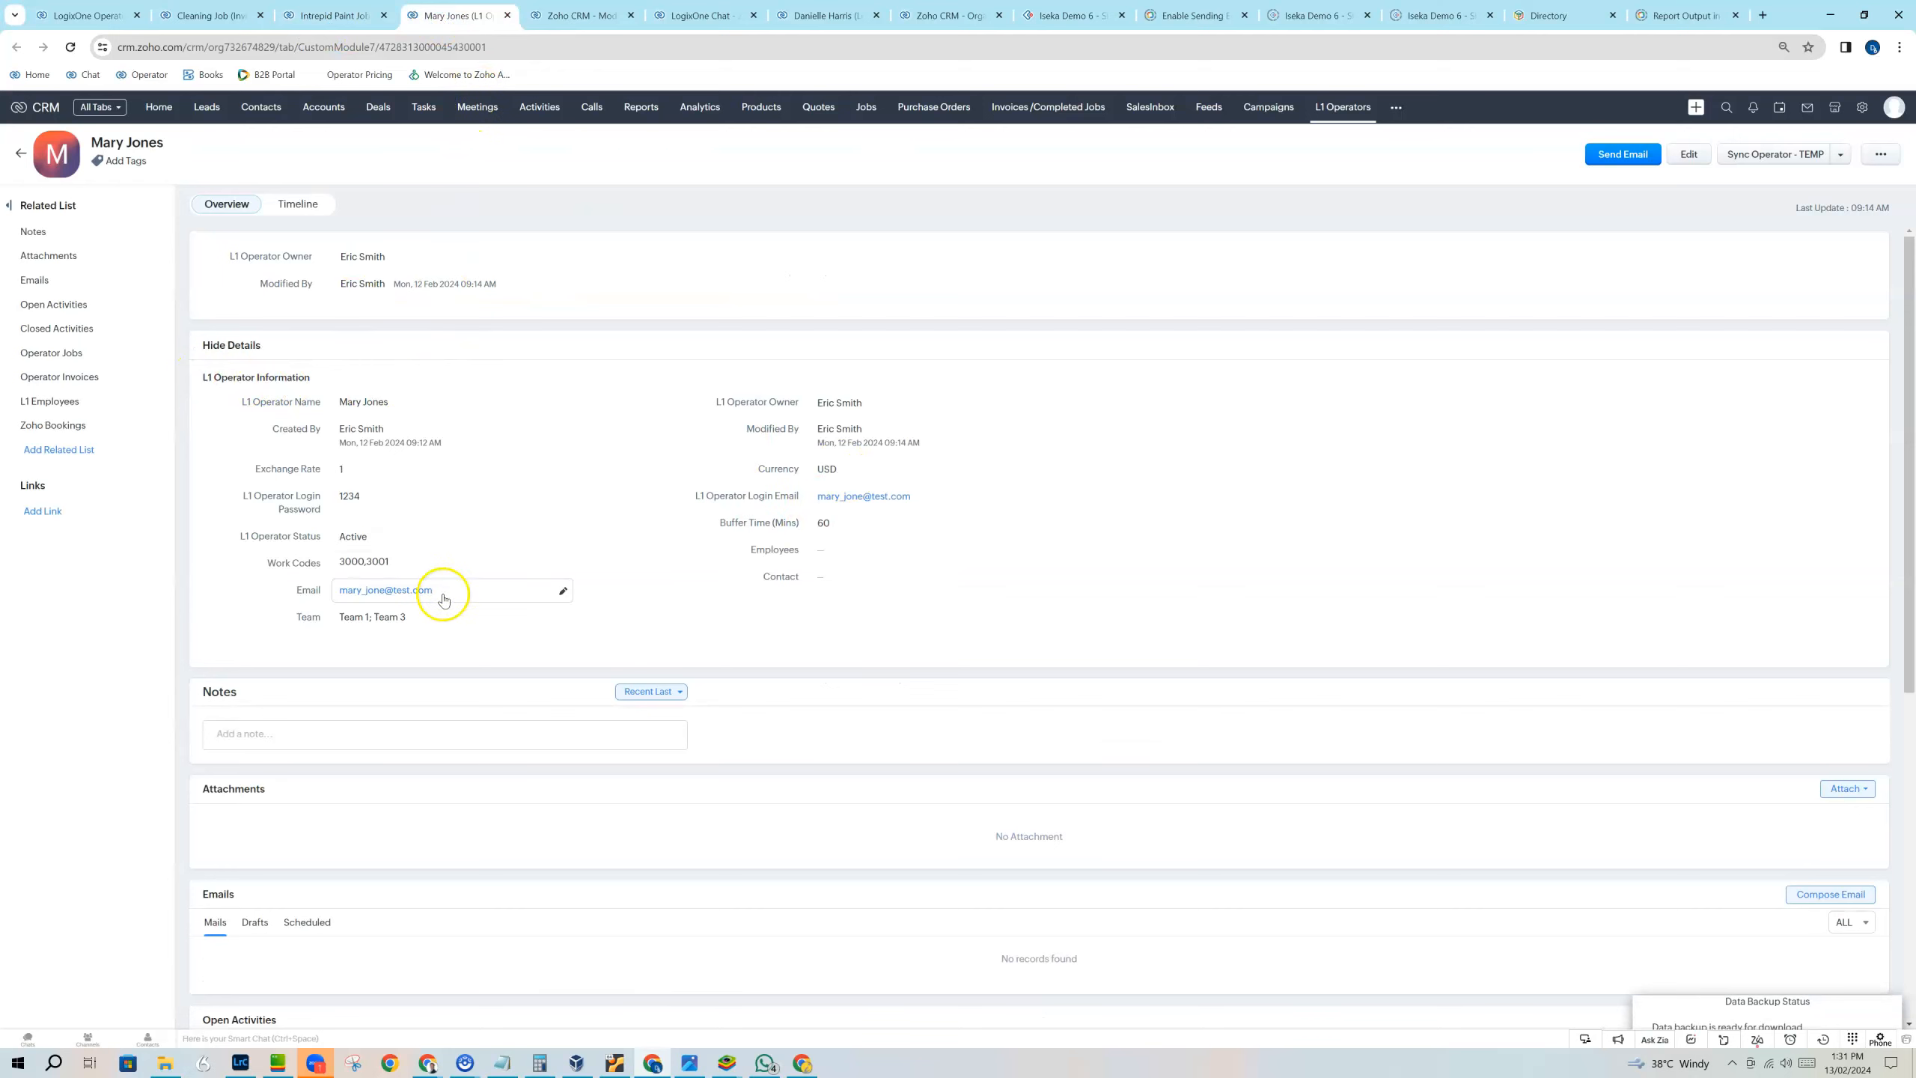
{"action": "left_click", "coordinate": [328, 16]}
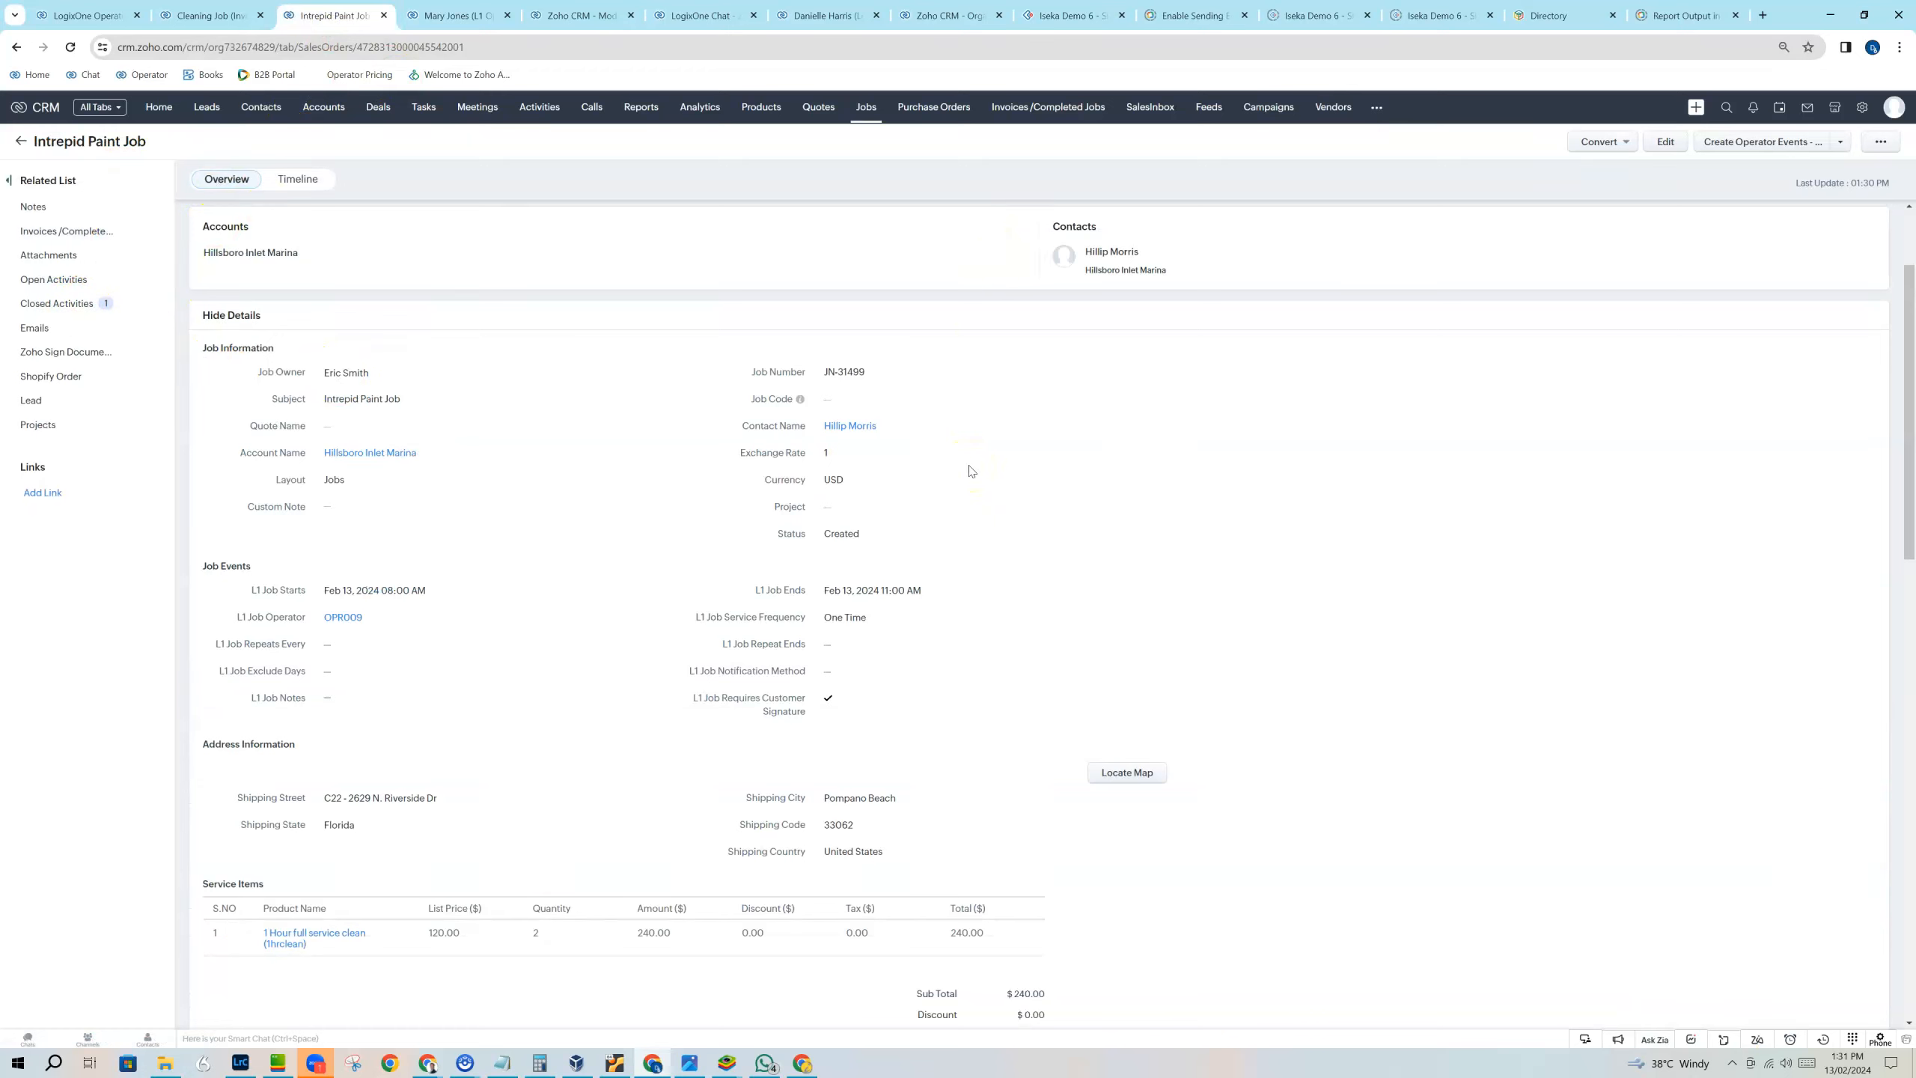
{"action": "left_click", "coordinate": [90, 15]}
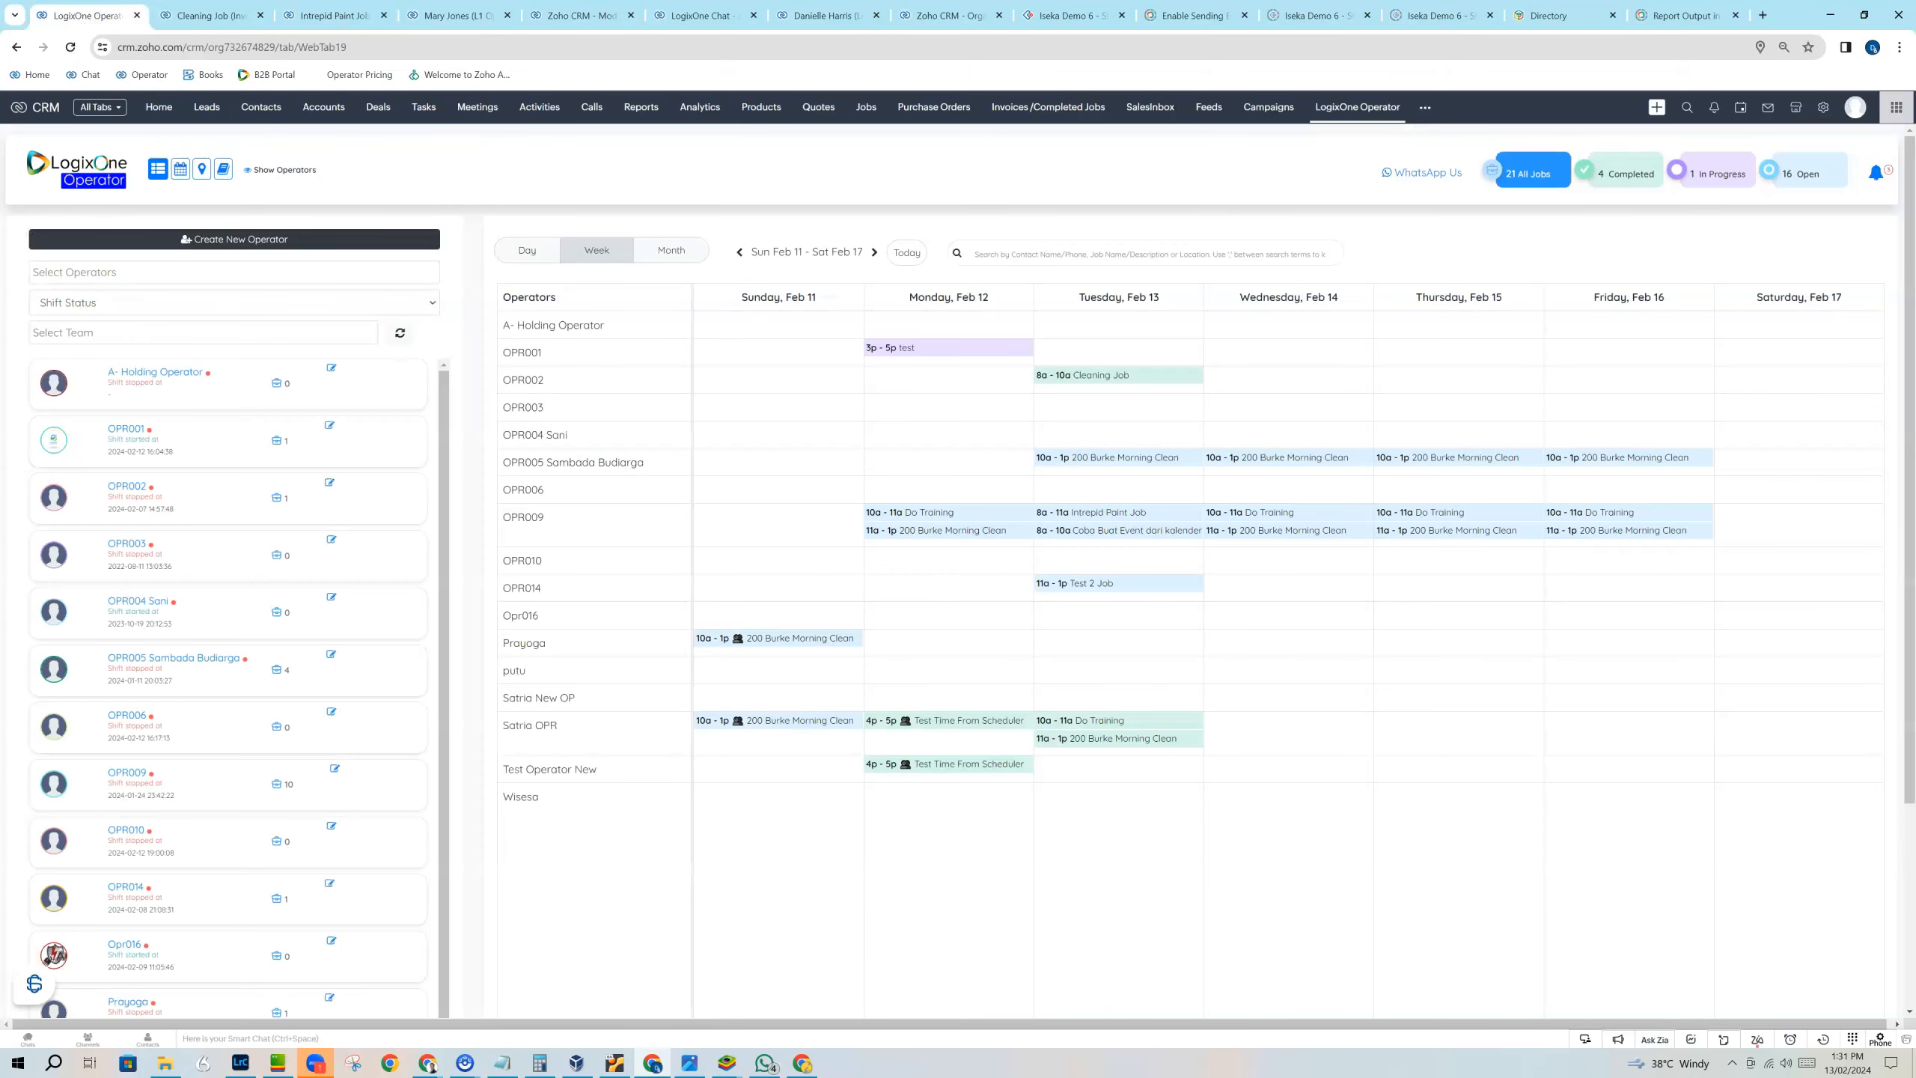
Open the Clearscope Support chat, end the current chat session and start a new one.
{"action": "left_click", "coordinate": [36, 975]}
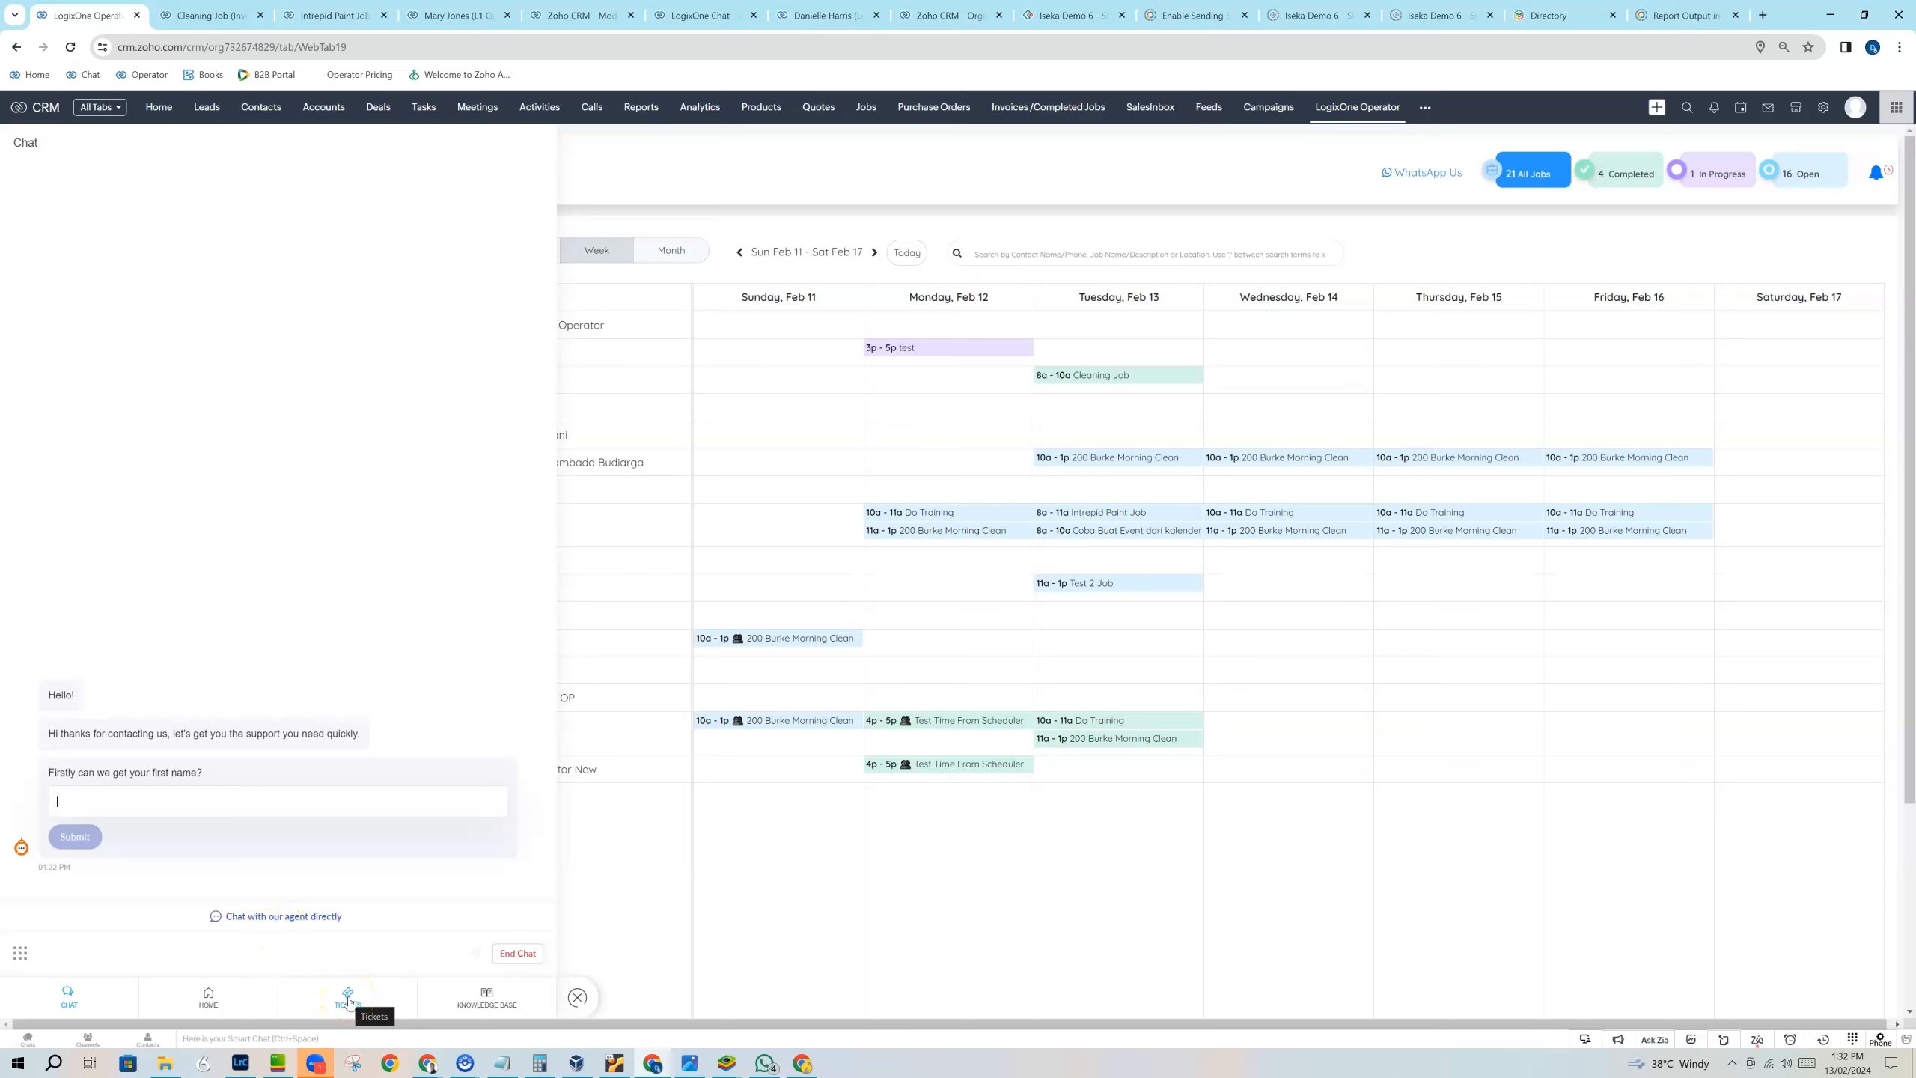
{"action": "left_click", "coordinate": [261, 799]}
{"action": "left_click", "coordinate": [515, 952]}
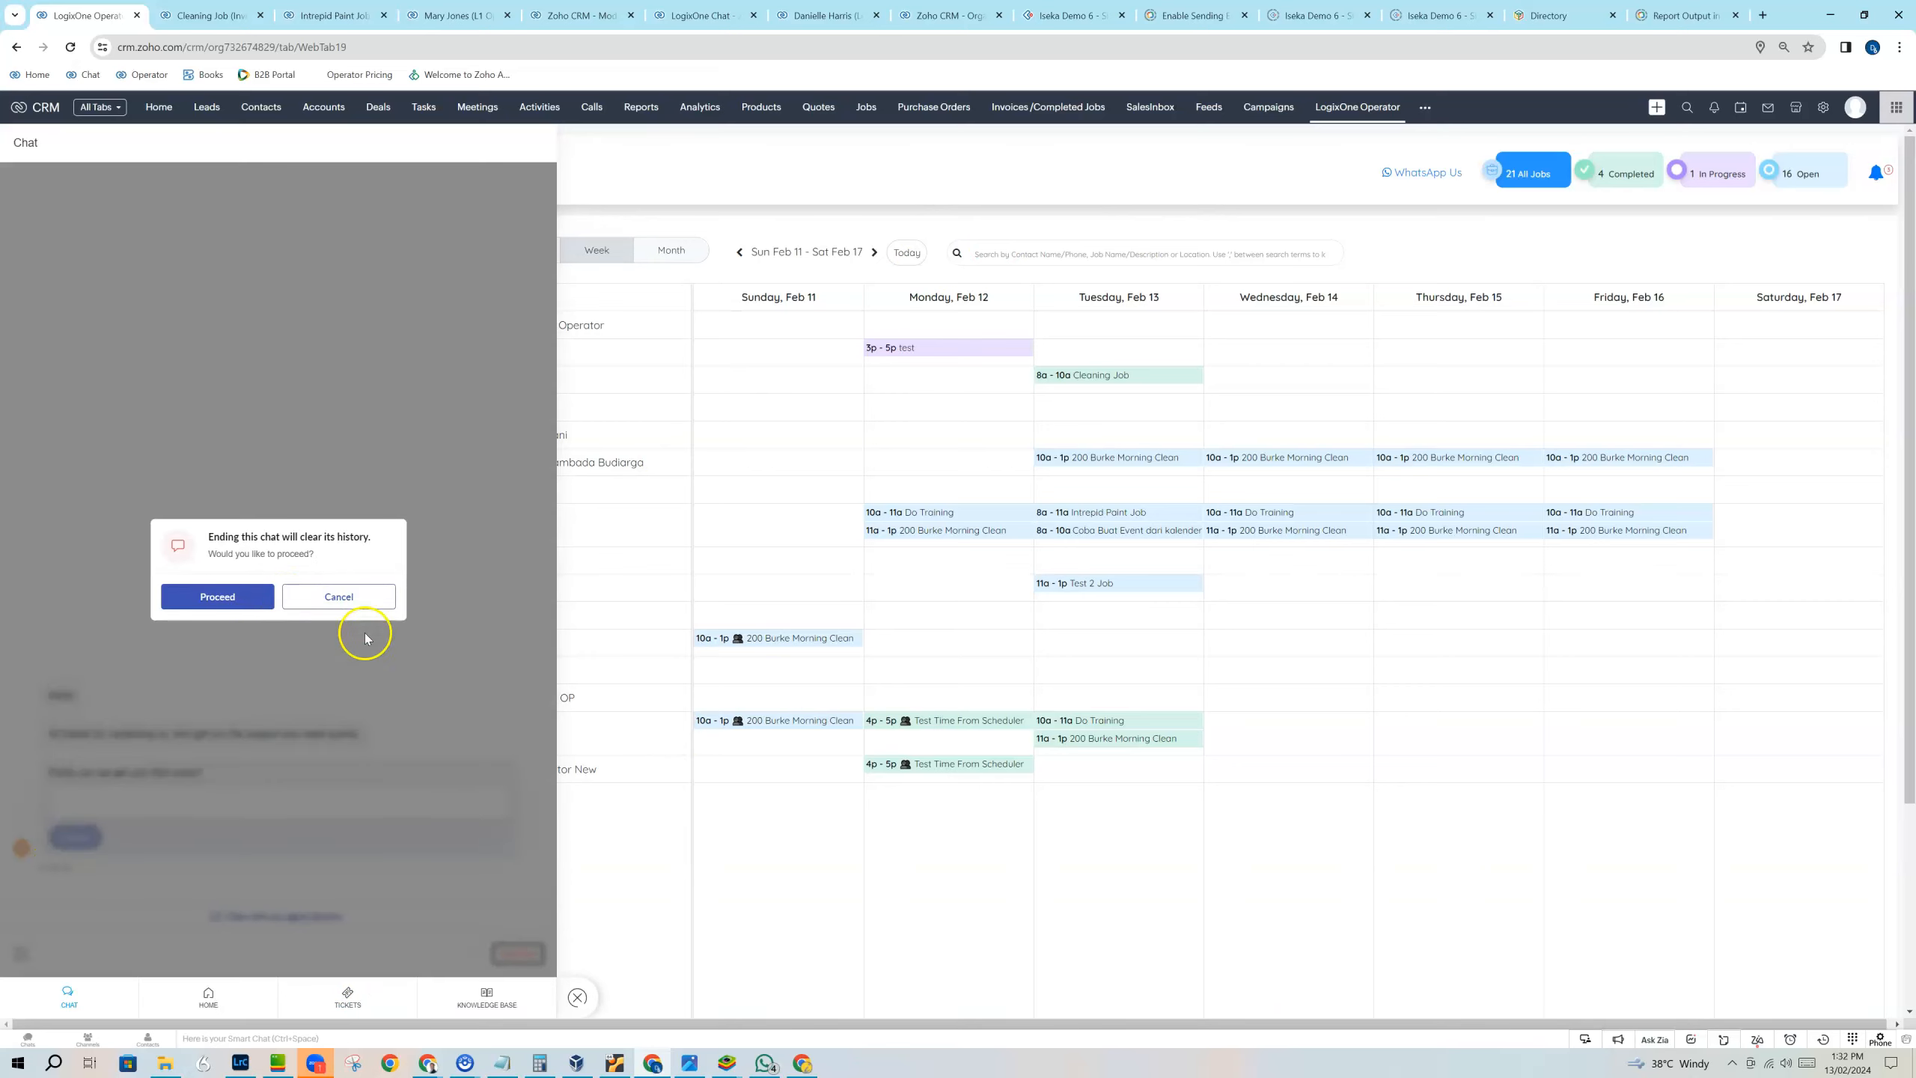
{"action": "left_click", "coordinate": [216, 598]}
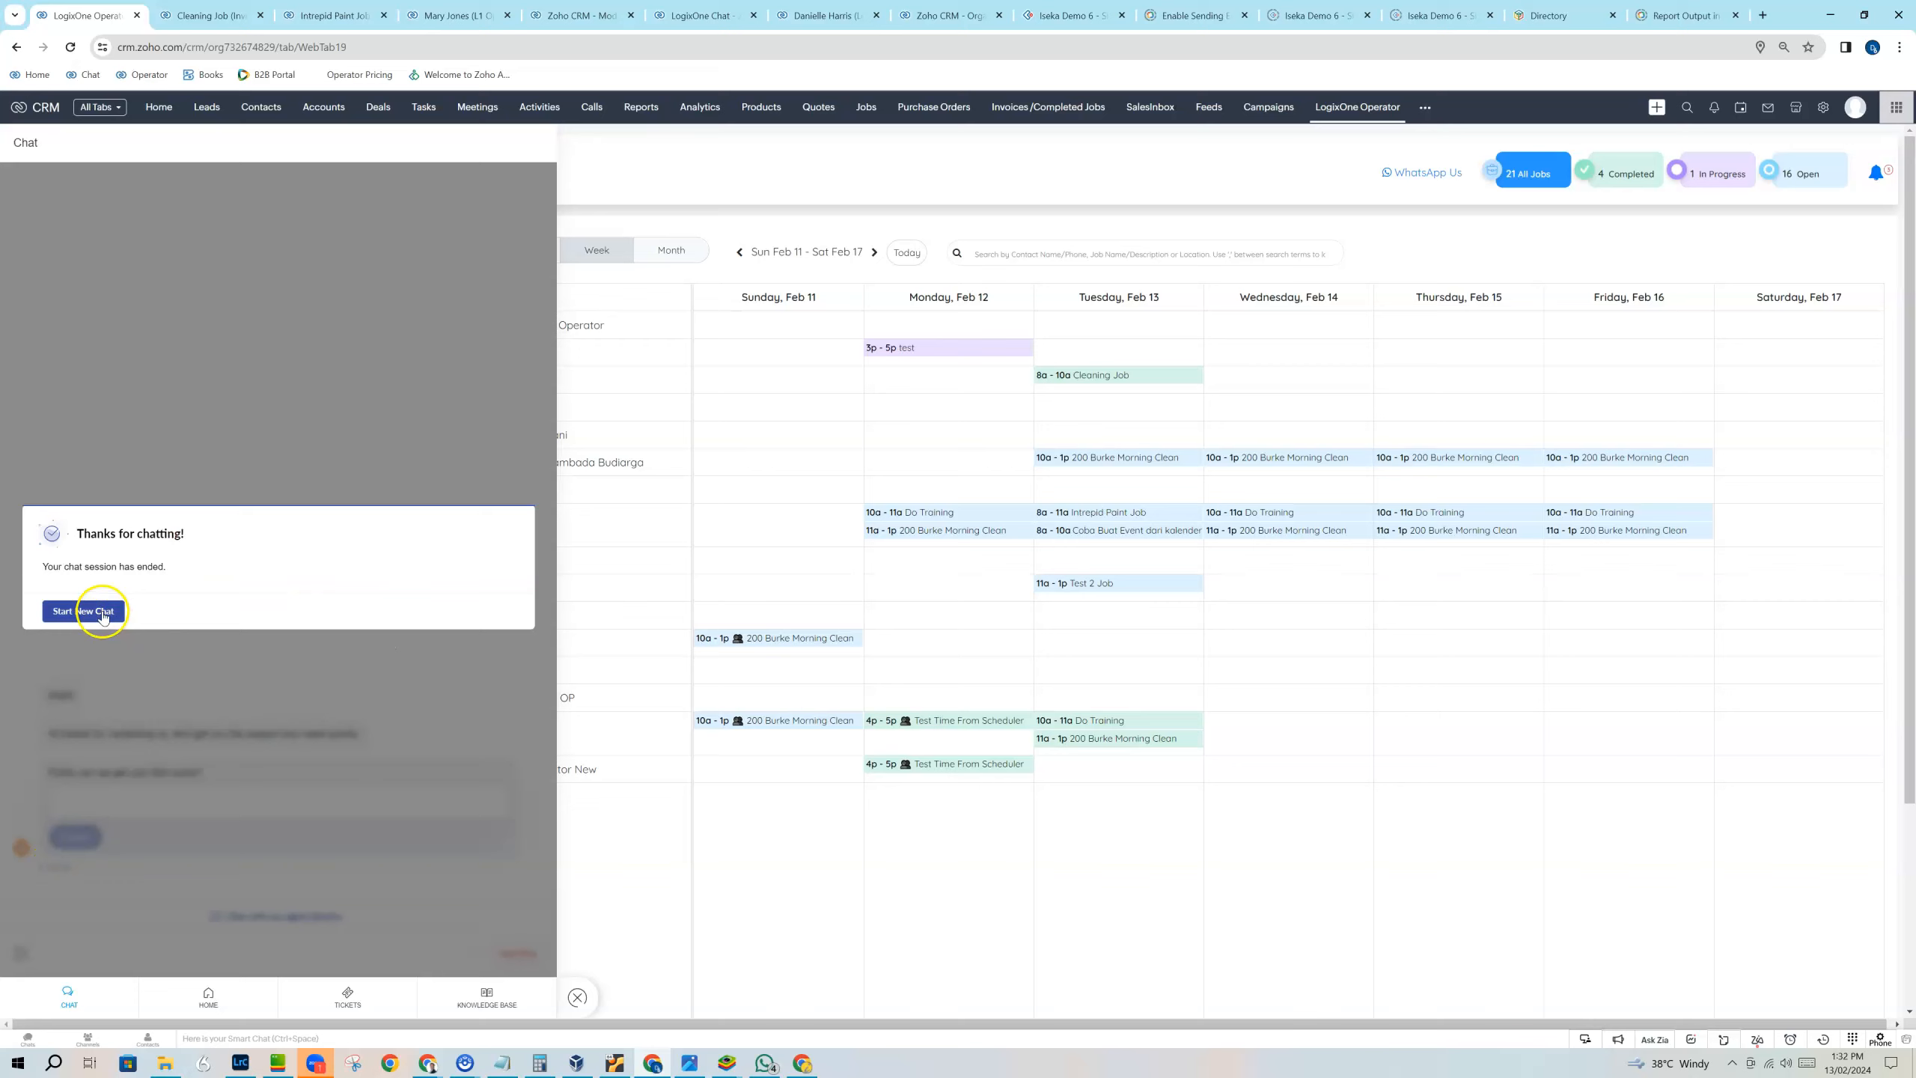
{"action": "left_click", "coordinate": [101, 612]}
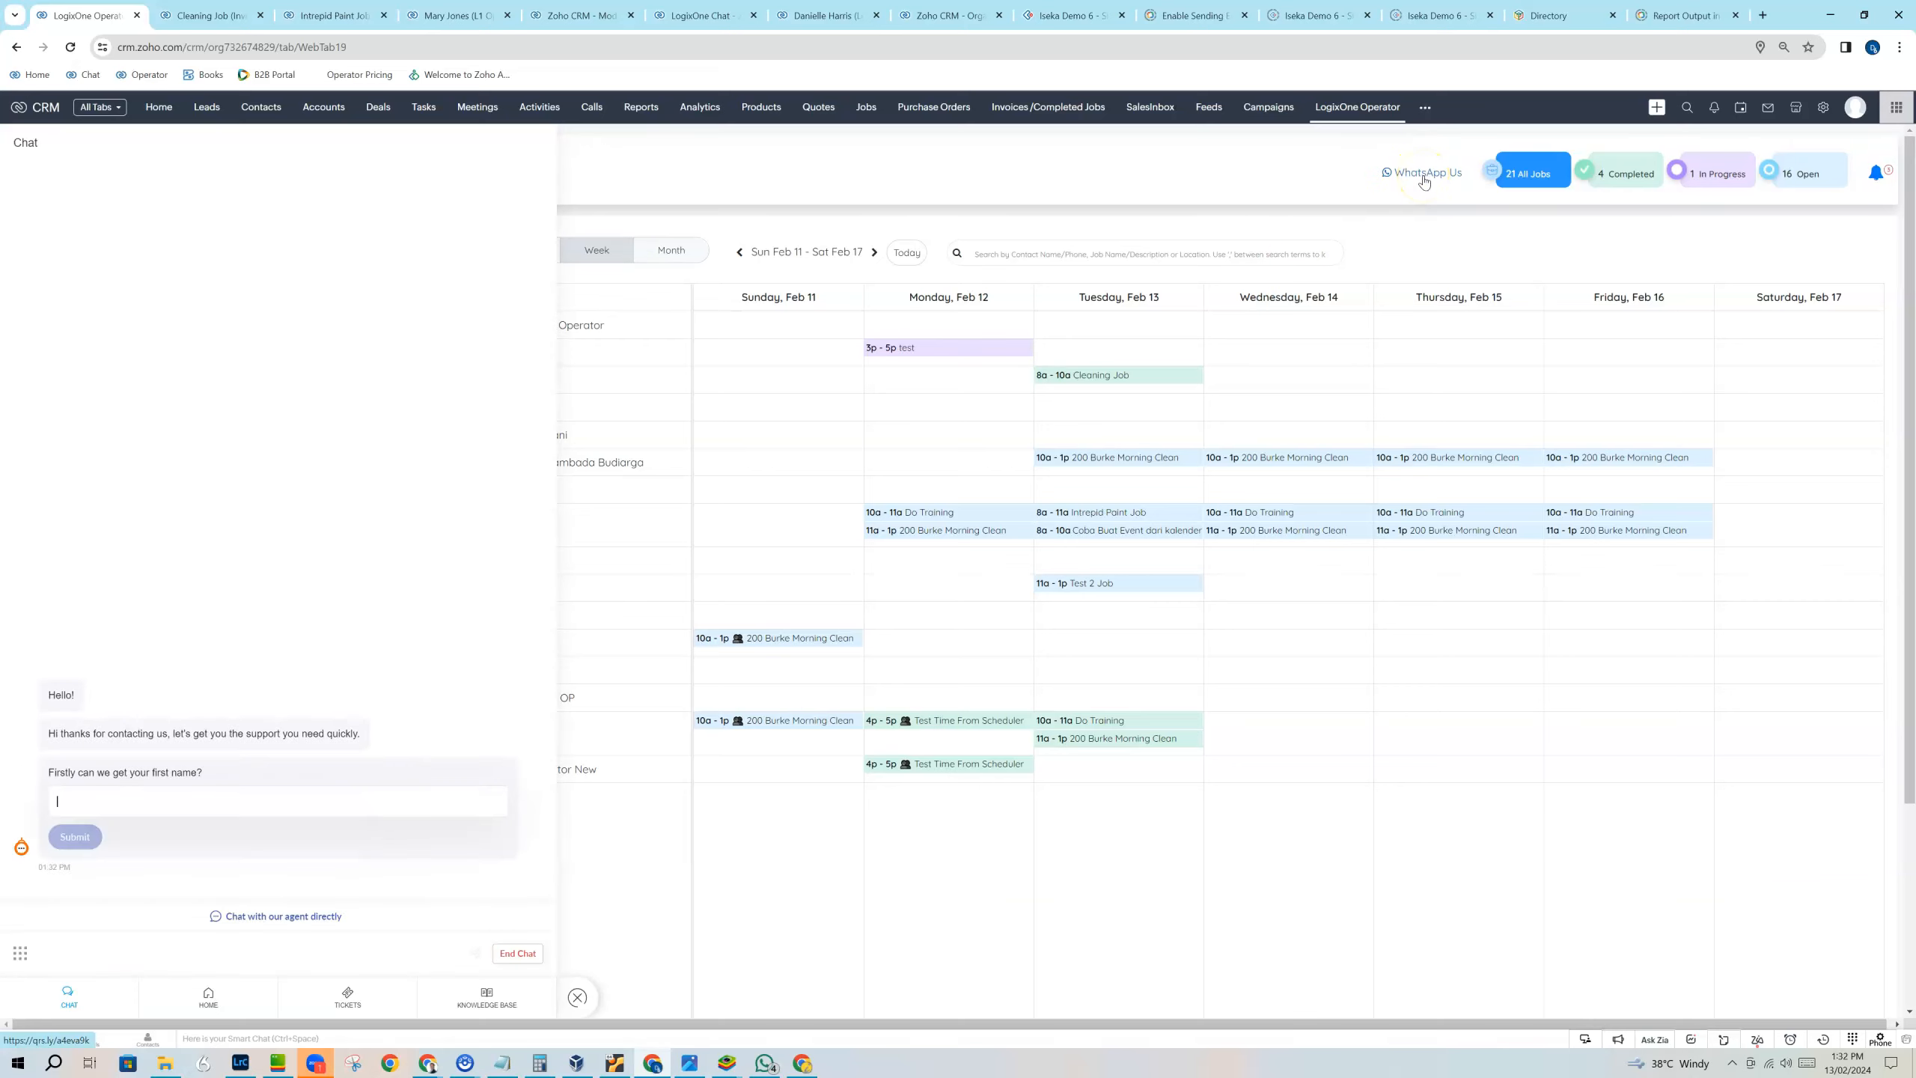
Open the WhatsApp Us support link from the LogixOne Operator page.
{"action": "left_click", "coordinate": [1419, 174]}
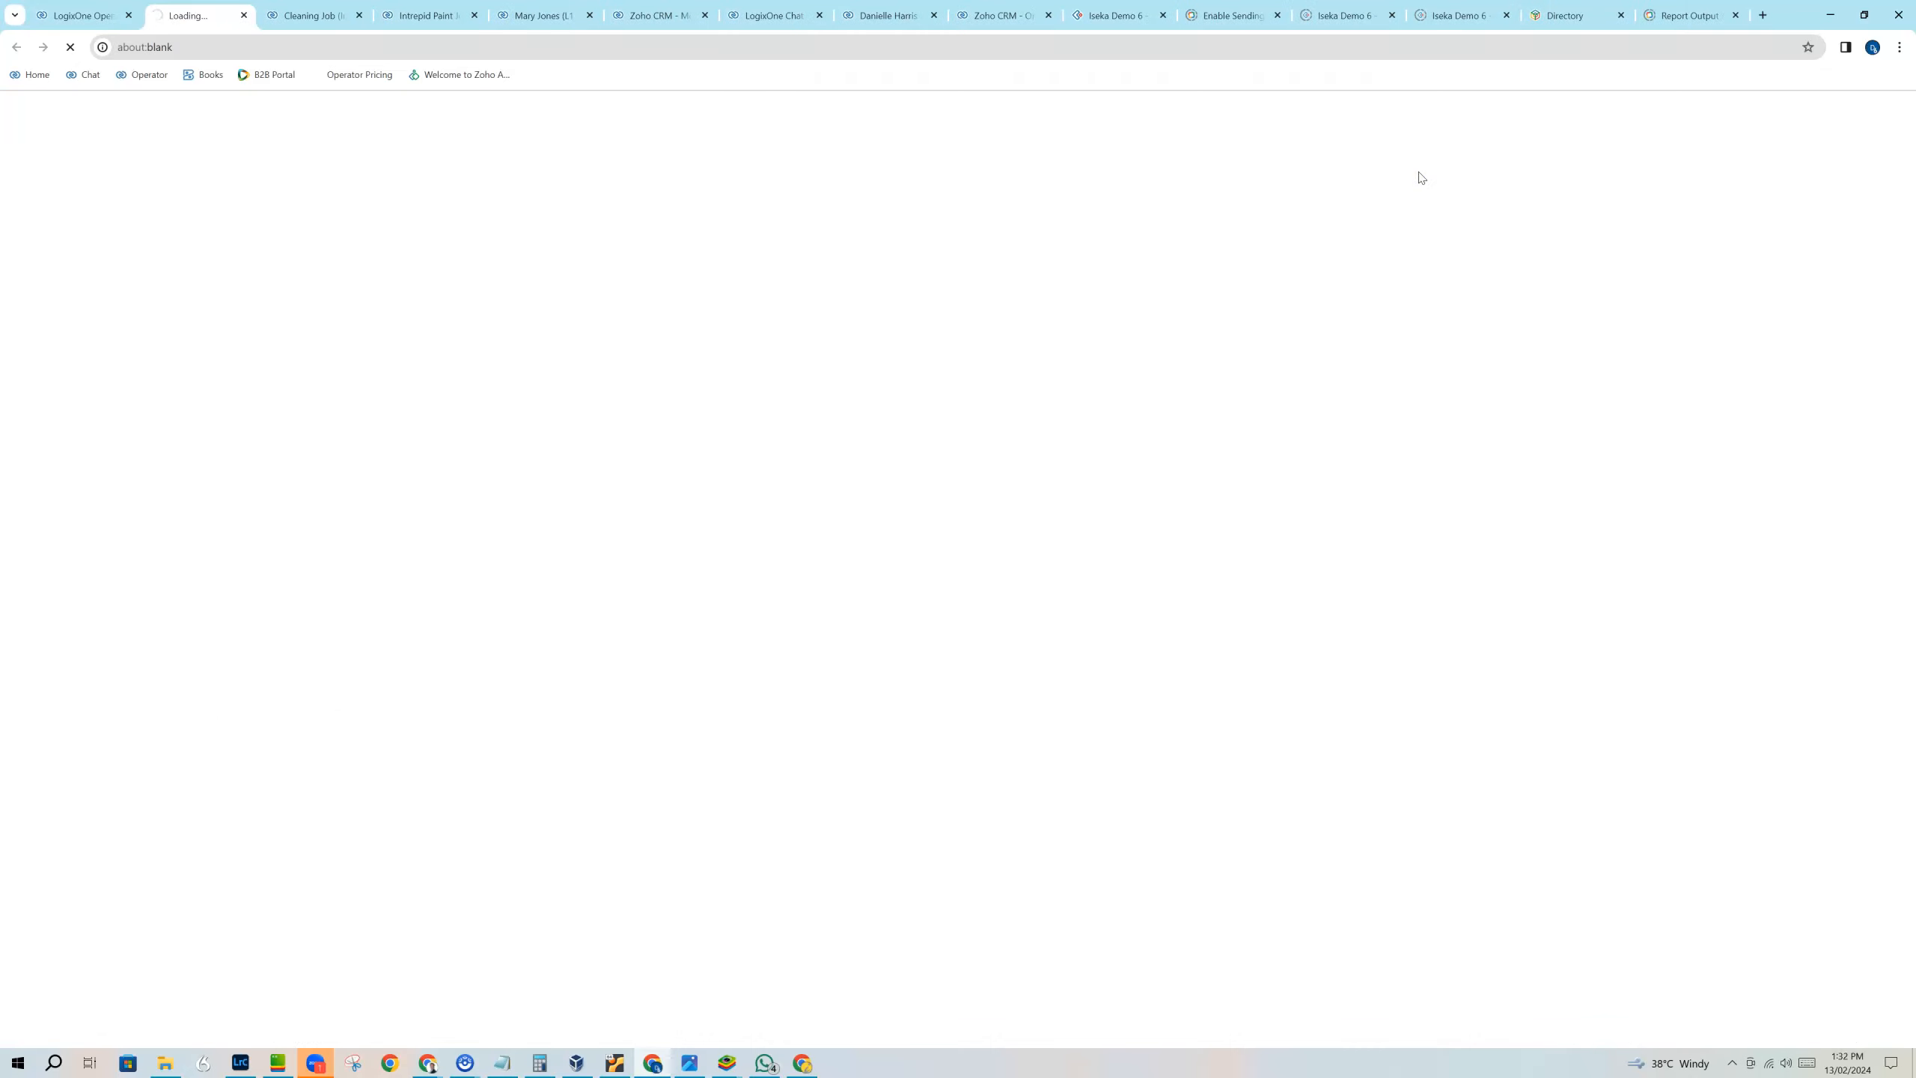